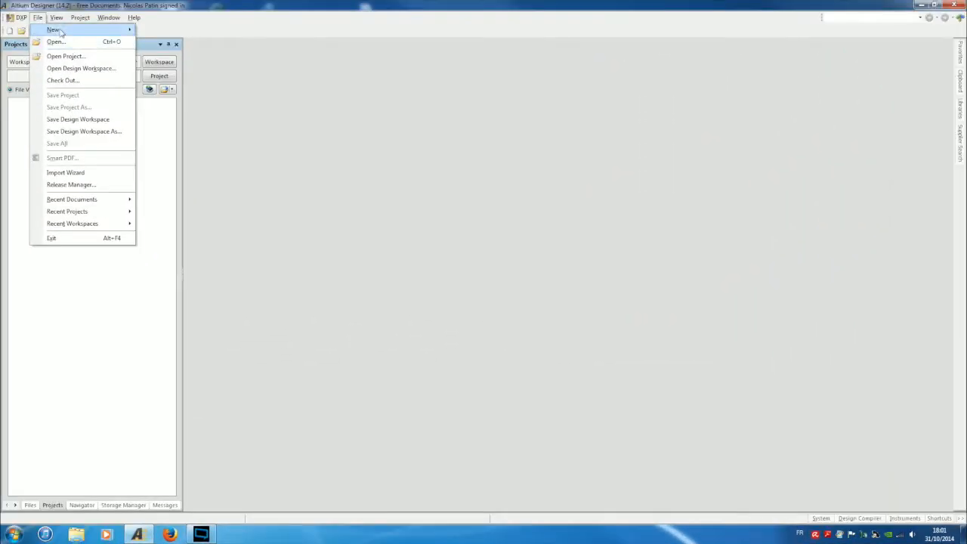
Create an empty PCB project, PCB_Project1.PrjPCB, from File > New > Project.
mouse_move(53, 129)
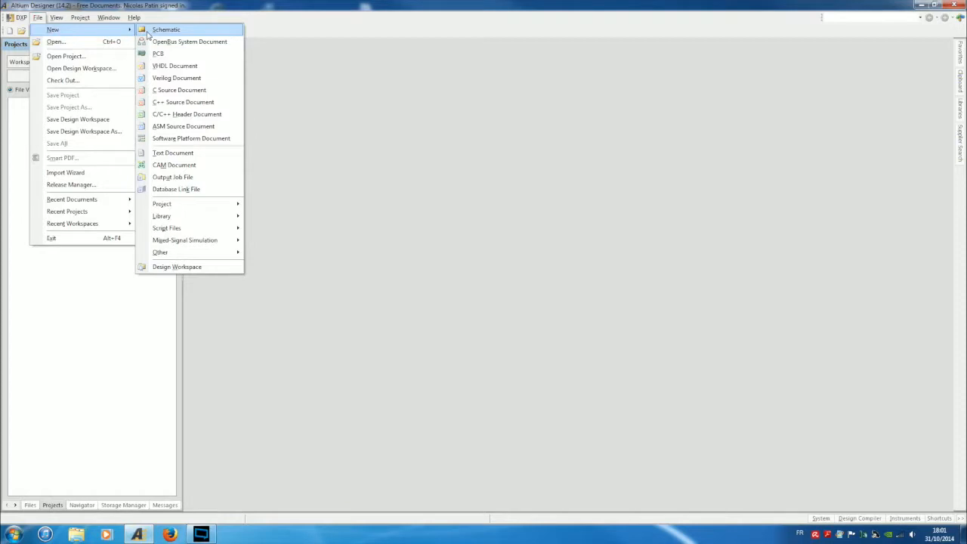
mouse_move(186, 204)
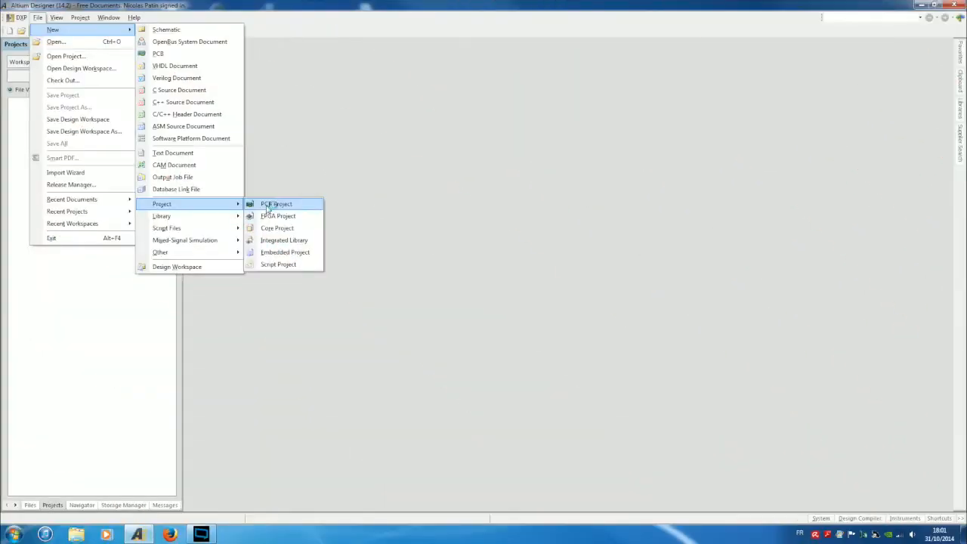
left_click(267, 207)
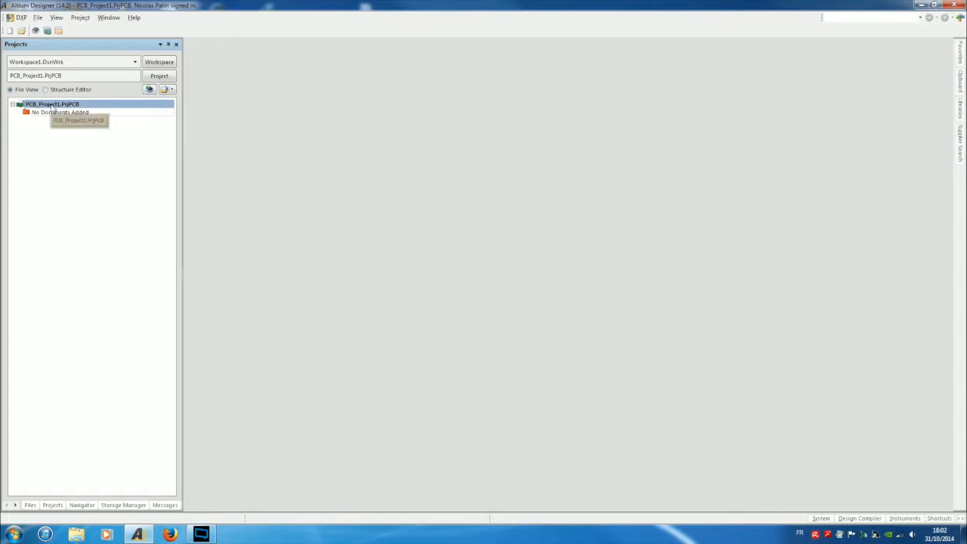
Start Save Project As, then create and enter a new VREF_Project folder under AD14.
right_click(53, 108)
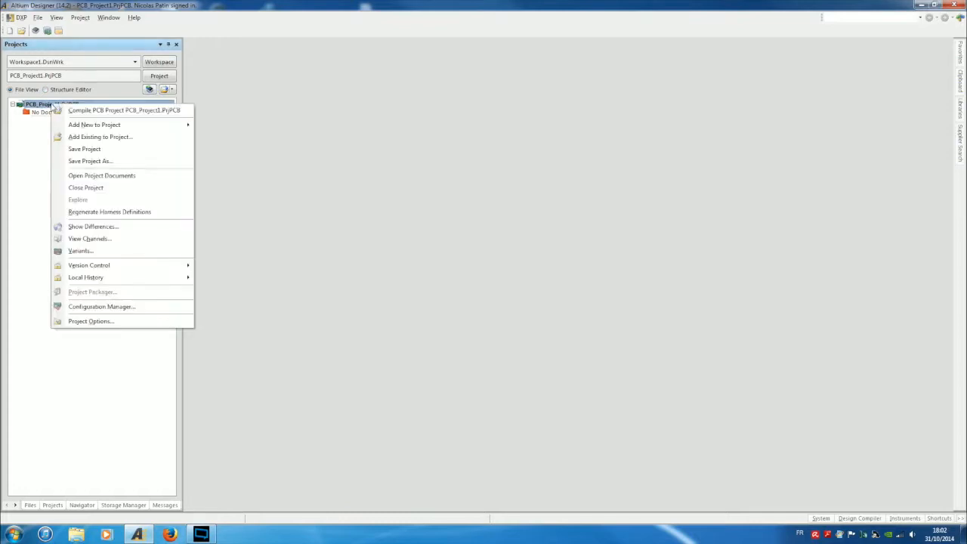
left_click(89, 163)
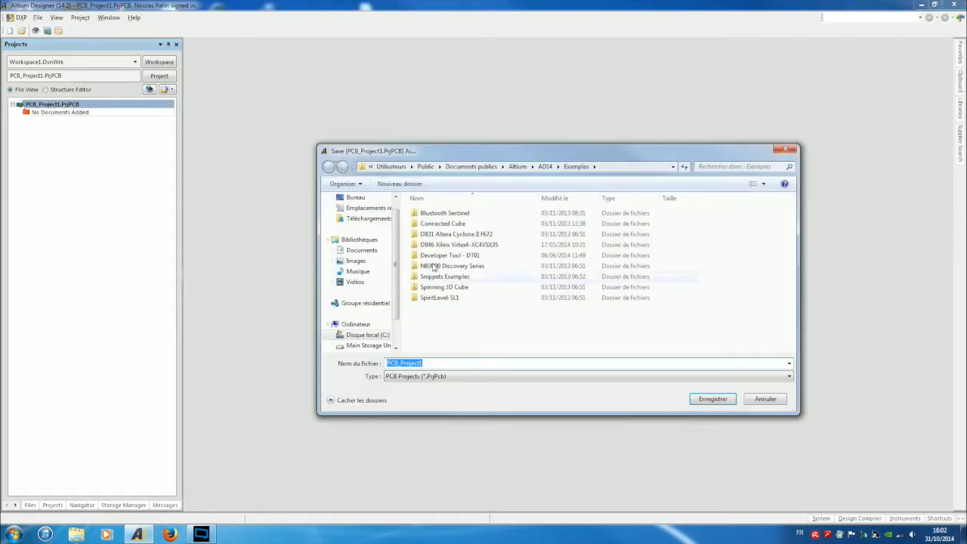
right_click(452, 337)
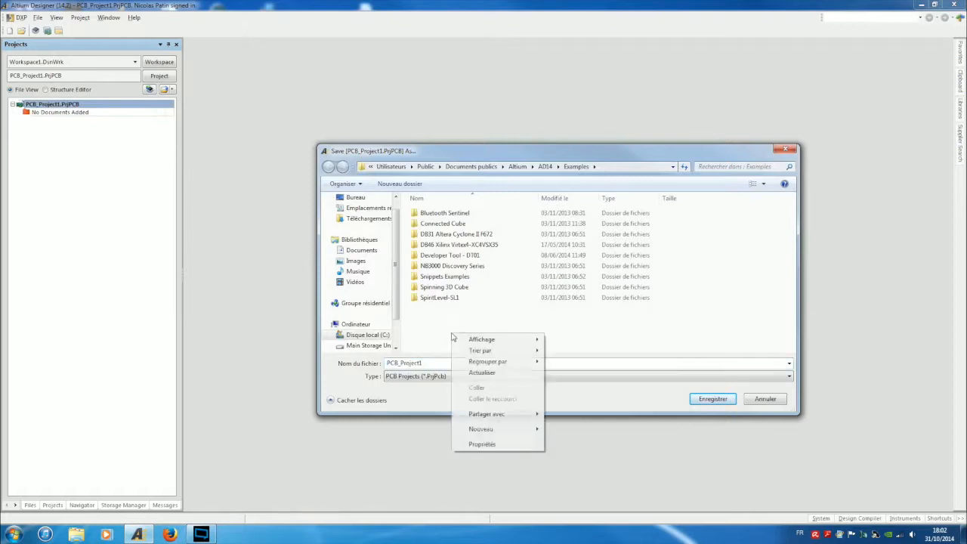
type("REF")
type("_")
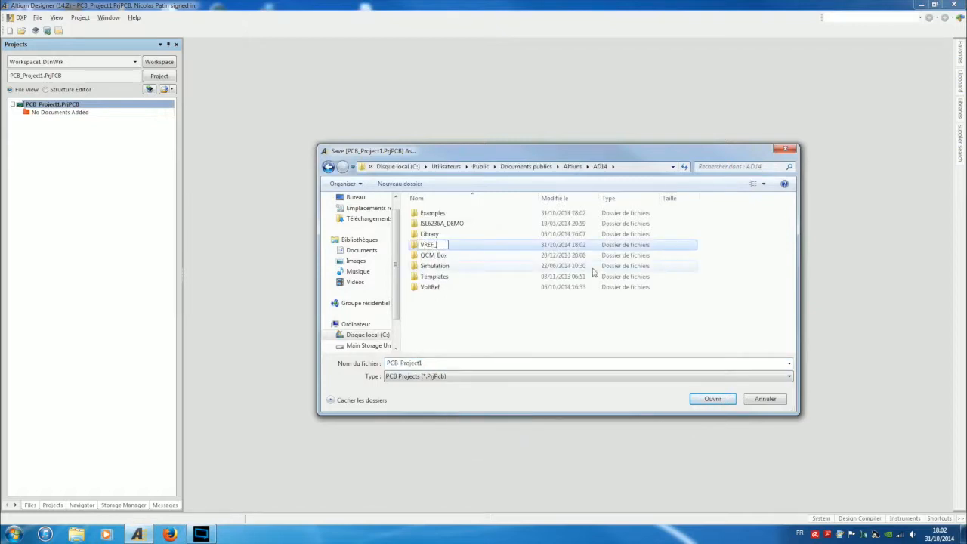
type("Project")
key("Return")
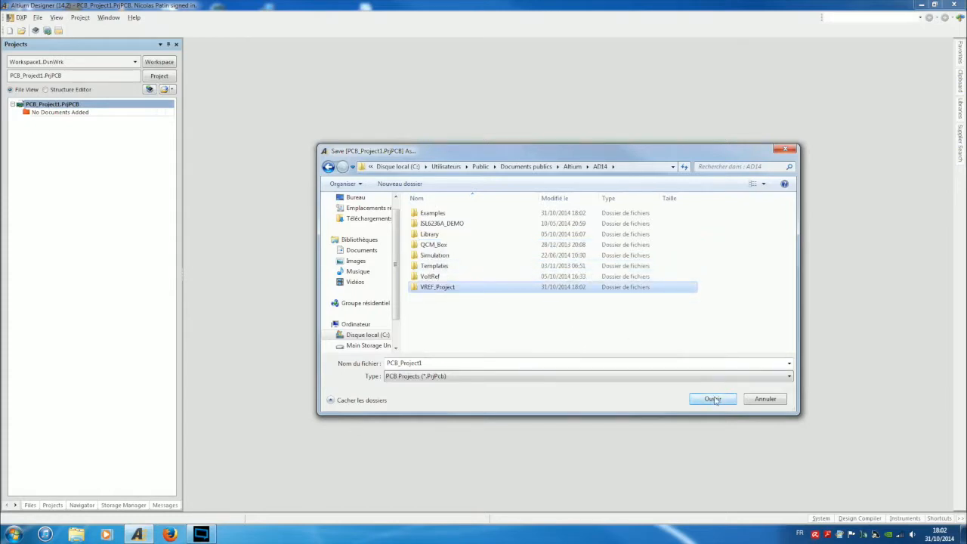
double_click(425, 290)
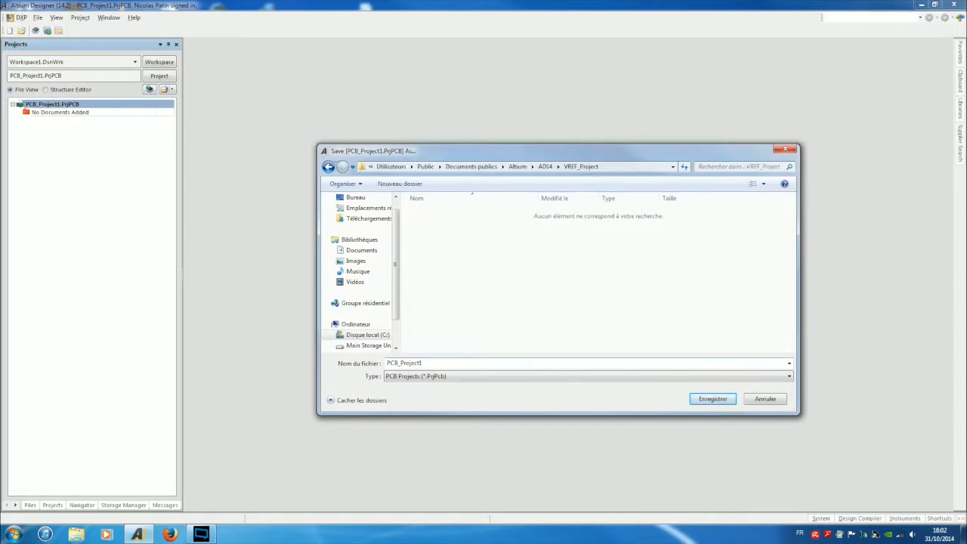
Save the project file as VREF_PCB_Project.PrjPcb.
left_click(558, 363)
key("Right")
type("VREF_")
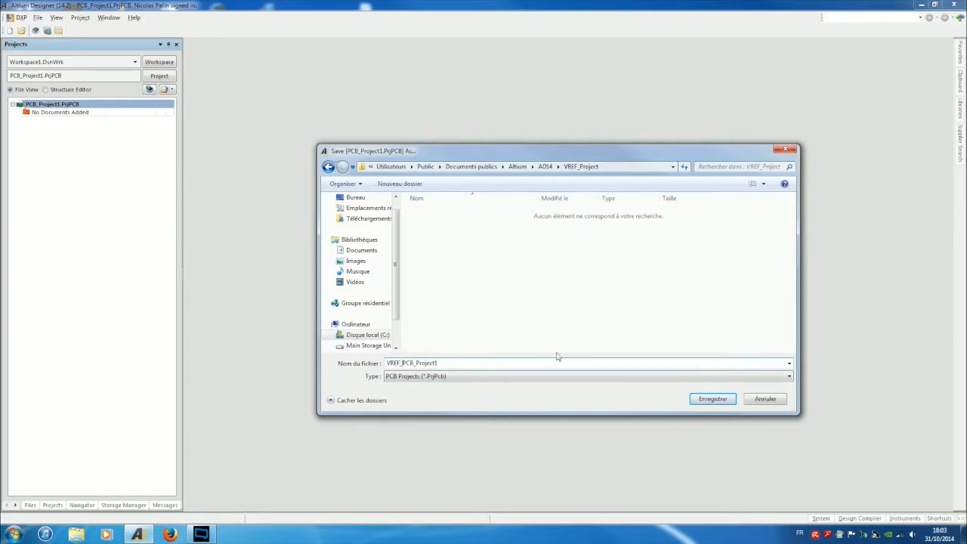
key("BackSpace")
key("Return")
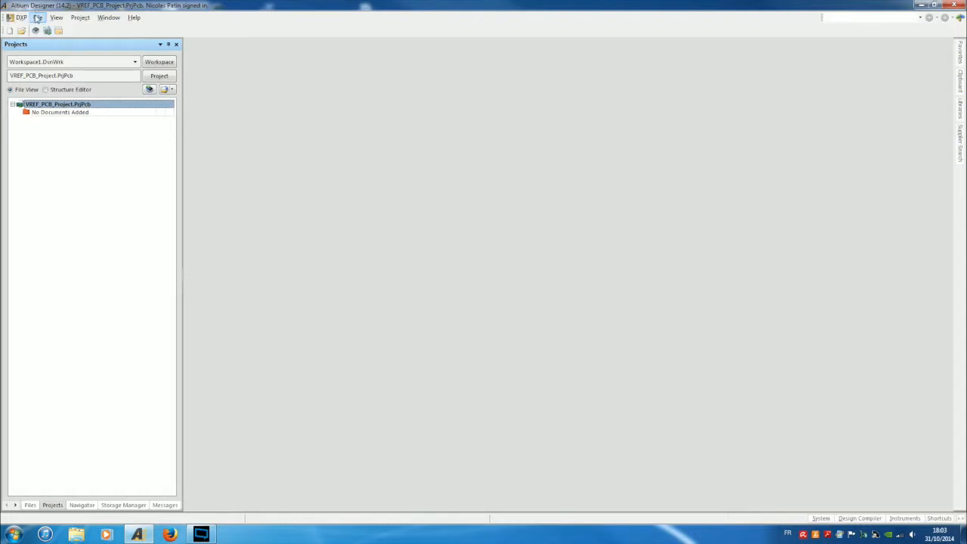
Add a new blank schematic sheet, Sheet1.SchDoc, to the project.
left_click(38, 17)
mouse_move(67, 31)
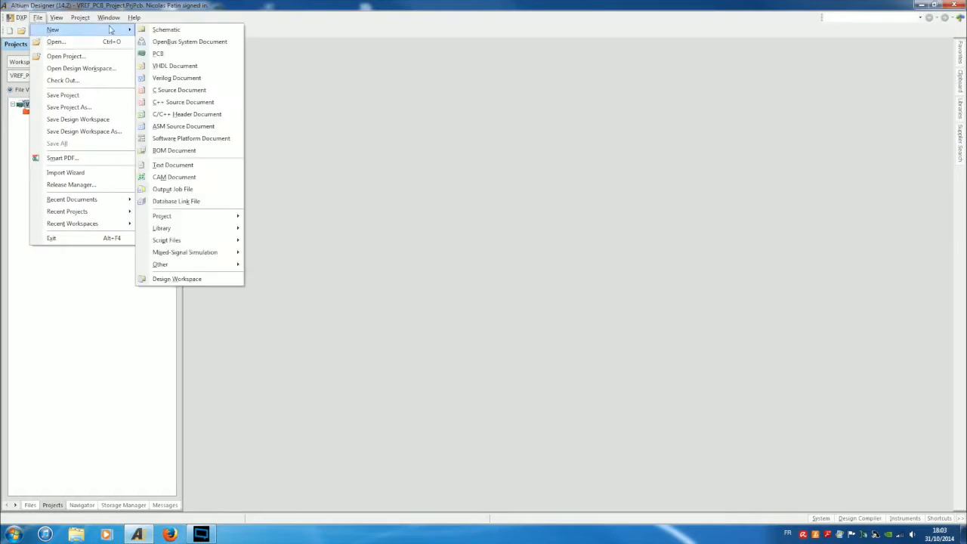
left_click(154, 31)
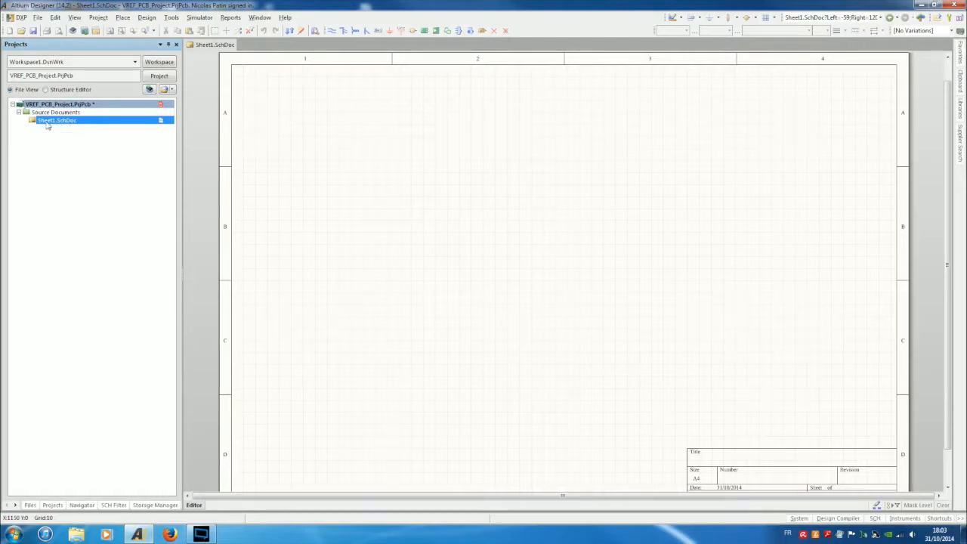
Save Sheet1.SchDoc under the new name Synpotic.
right_click(47, 122)
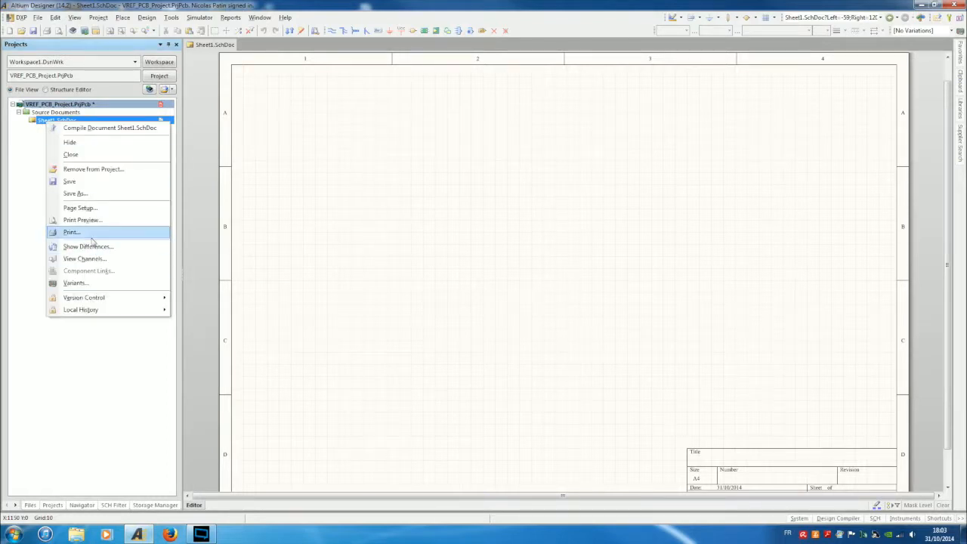
left_click(75, 194)
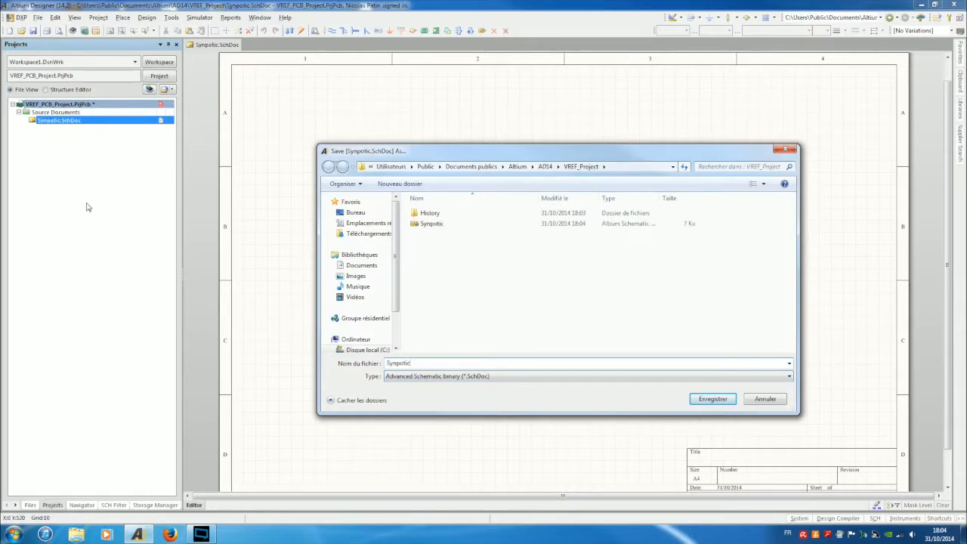
key("BackSpace")
key("BackSpace")
key("BackSpace")
key("Escape")
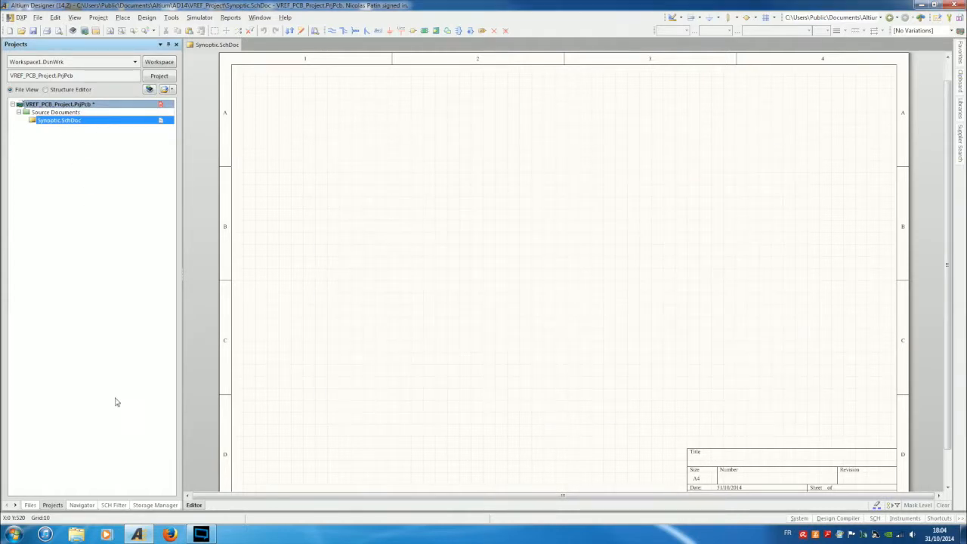
Browse in Windows Explorer to Documents > Altium > AD14 > VREF_Project.
left_click(76, 535)
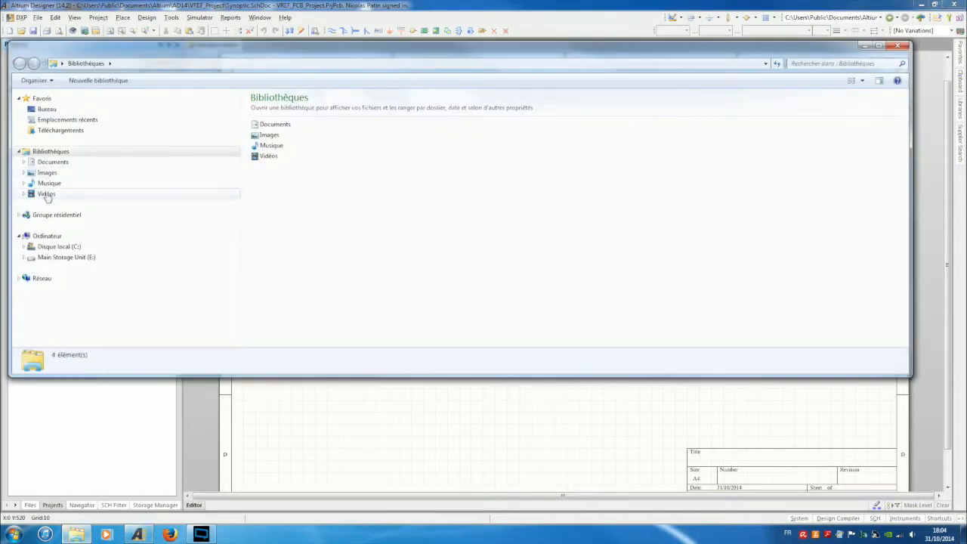
left_click(50, 163)
double_click(270, 158)
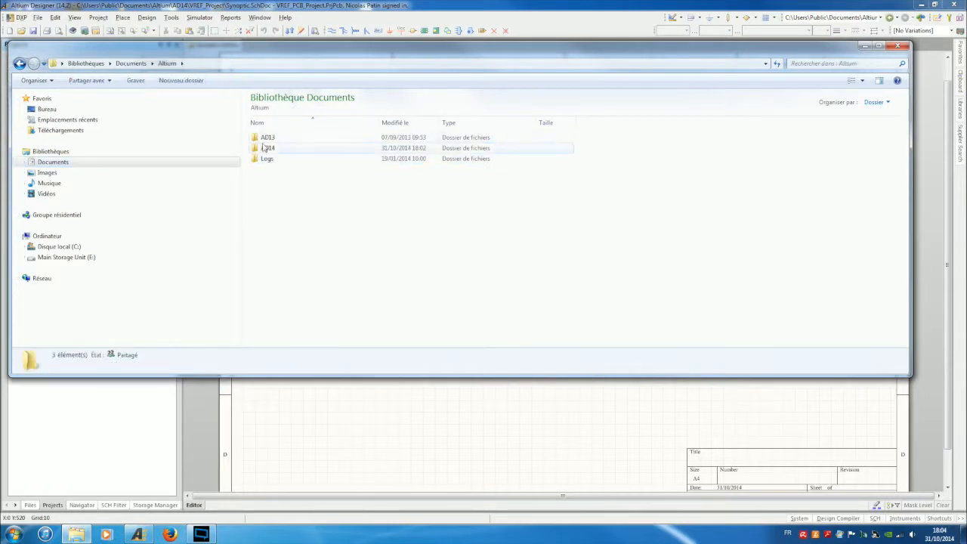
double_click(265, 148)
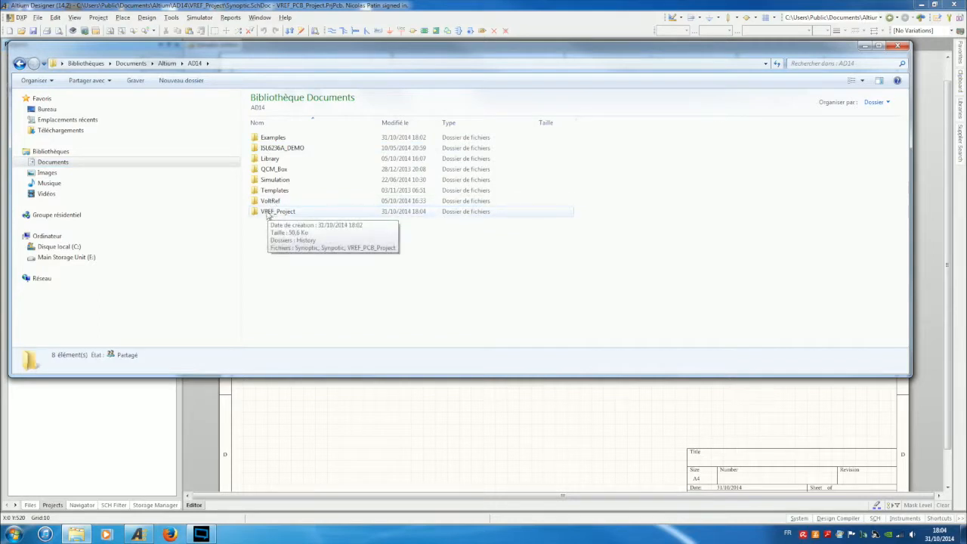
double_click(267, 213)
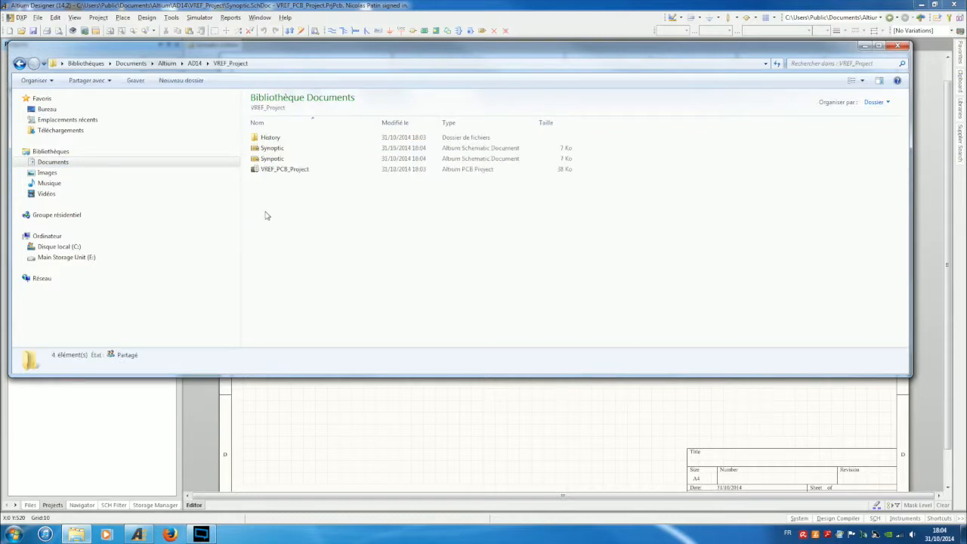
Delete the duplicate Synoptic schematic file and close Explorer.
left_click(274, 159)
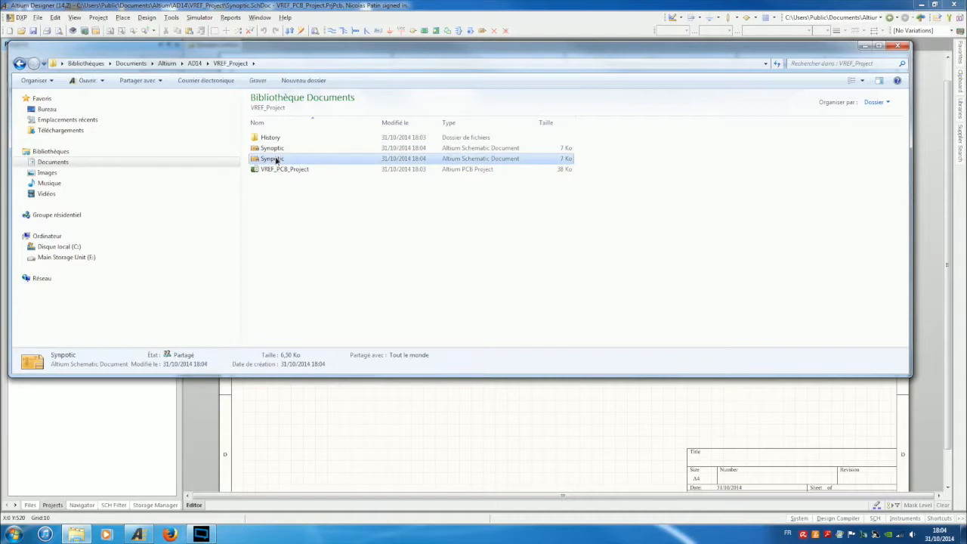
right_click(275, 159)
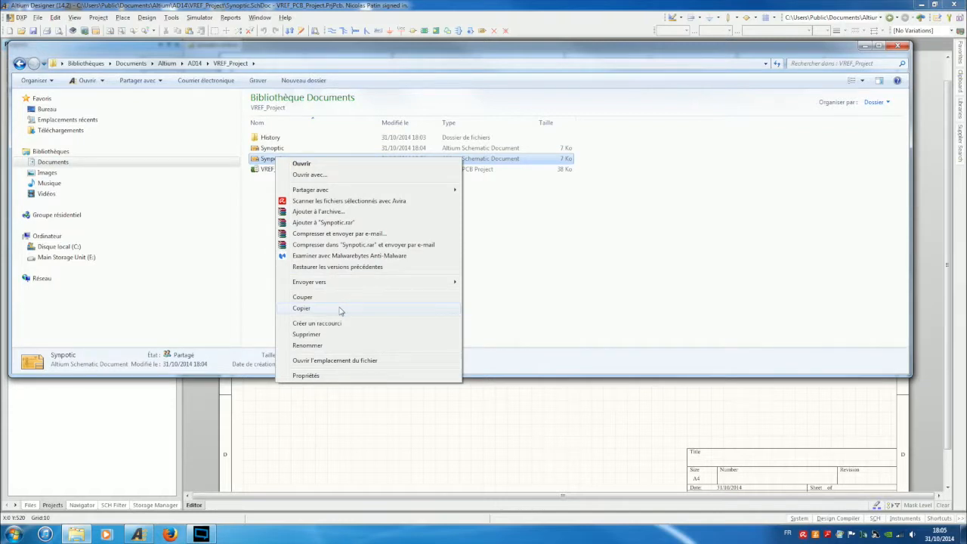
left_click(308, 334)
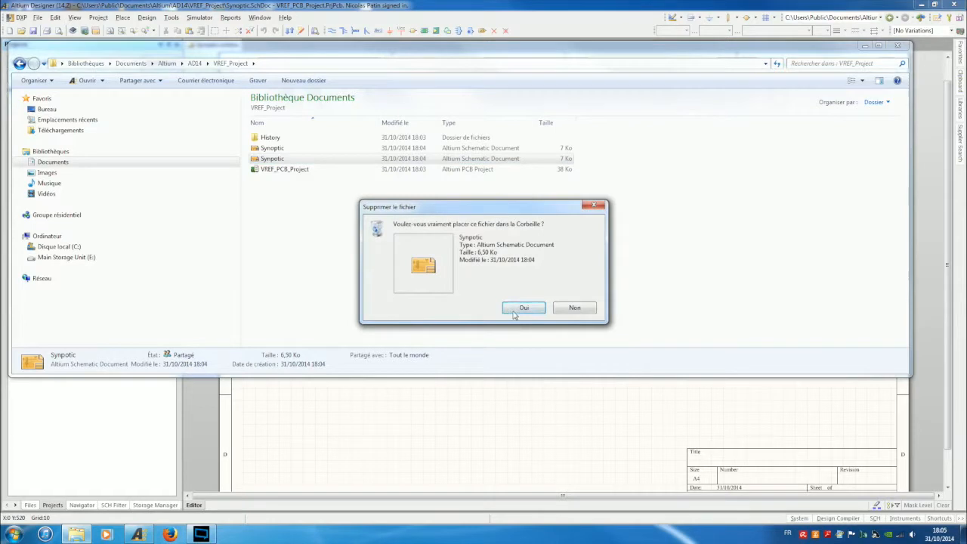
left_click(523, 309)
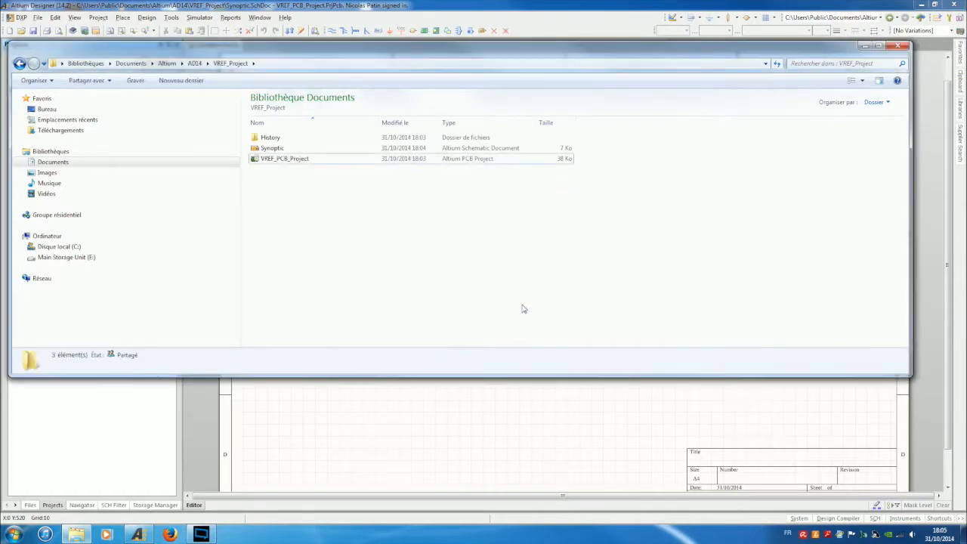
left_click(899, 48)
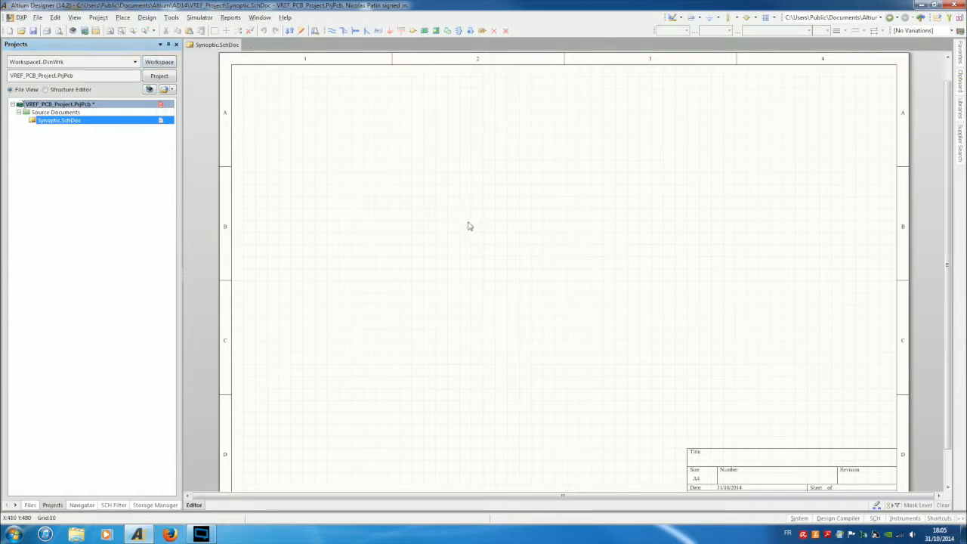
Change the Synoptic sheet's standard style from A4 to A3 landscape in Document Options.
scroll(469, 225, "down", 2, "ctrl")
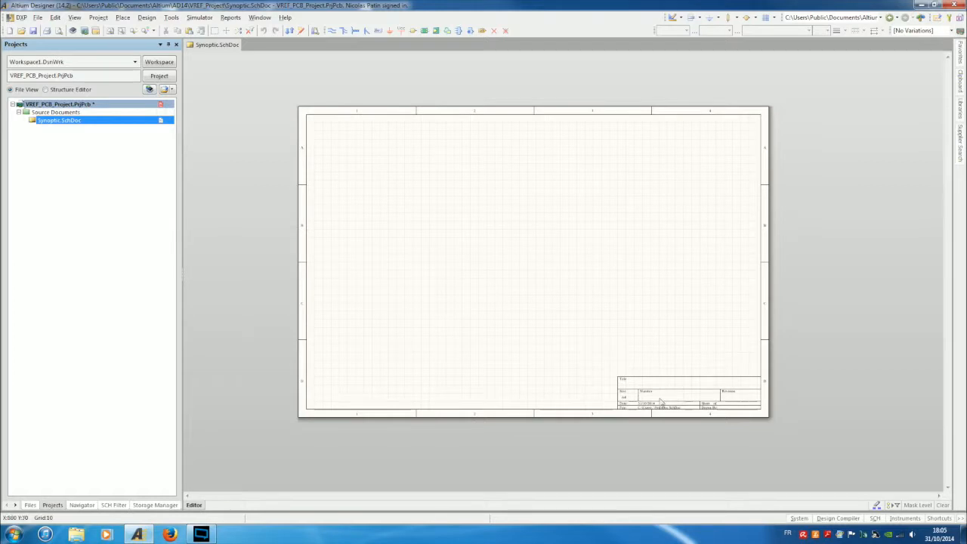
left_click(171, 16)
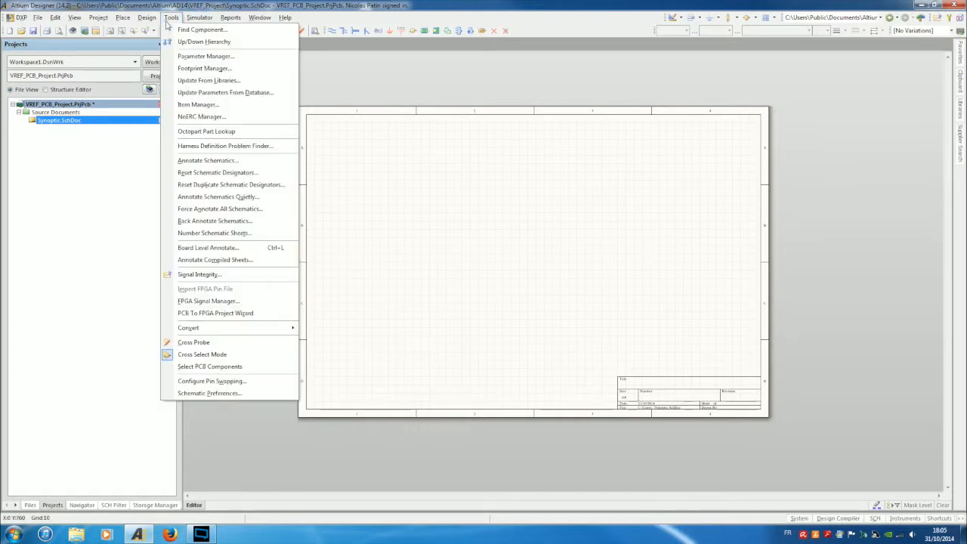
mouse_move(159, 16)
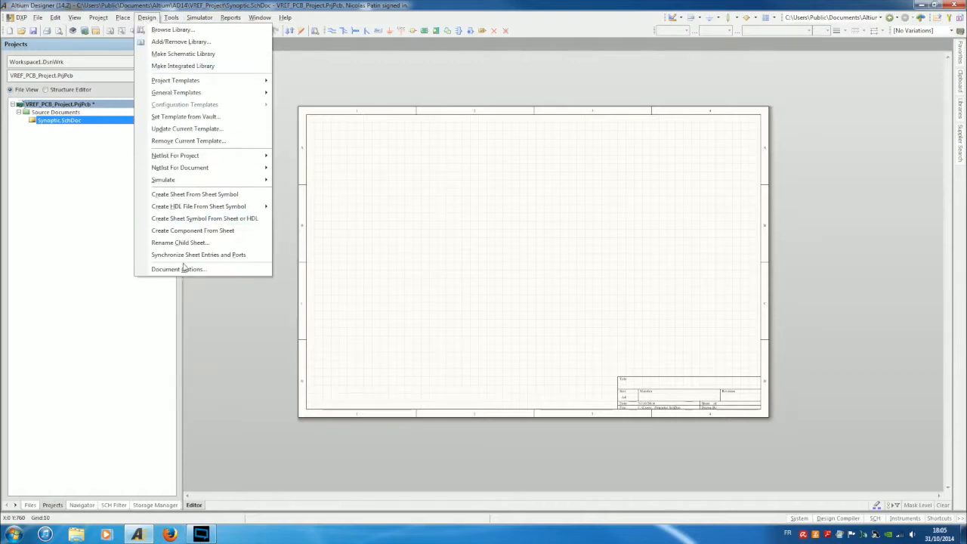
left_click(178, 270)
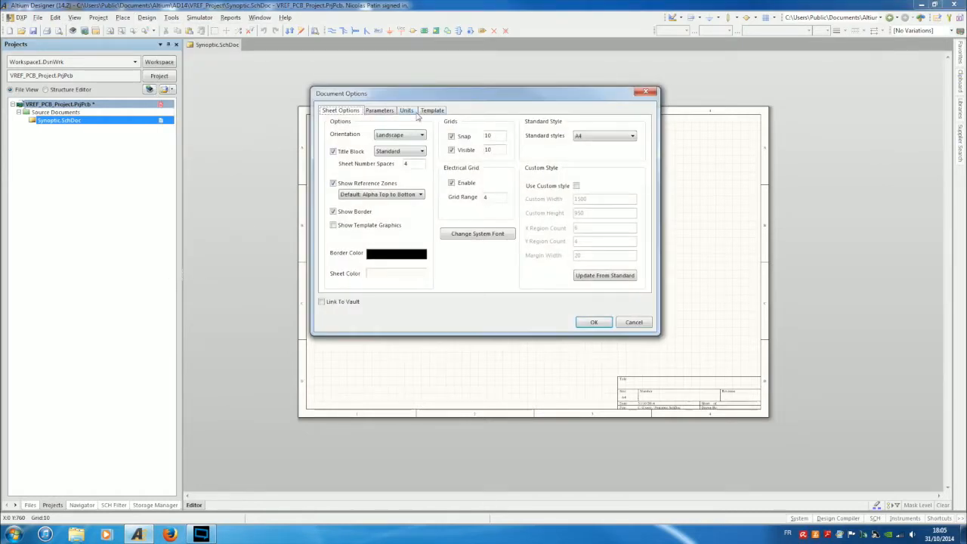
left_click(589, 139)
left_click(581, 153)
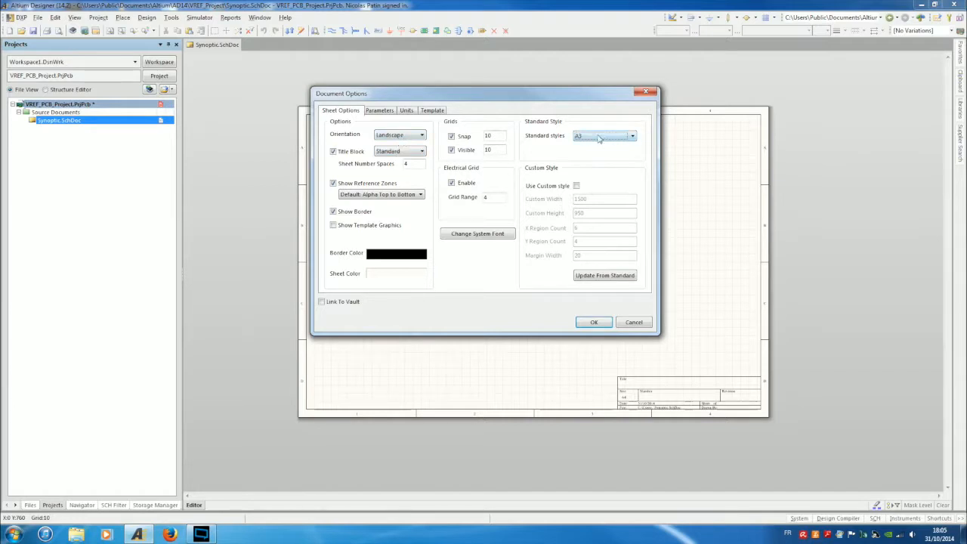
left_click(594, 322)
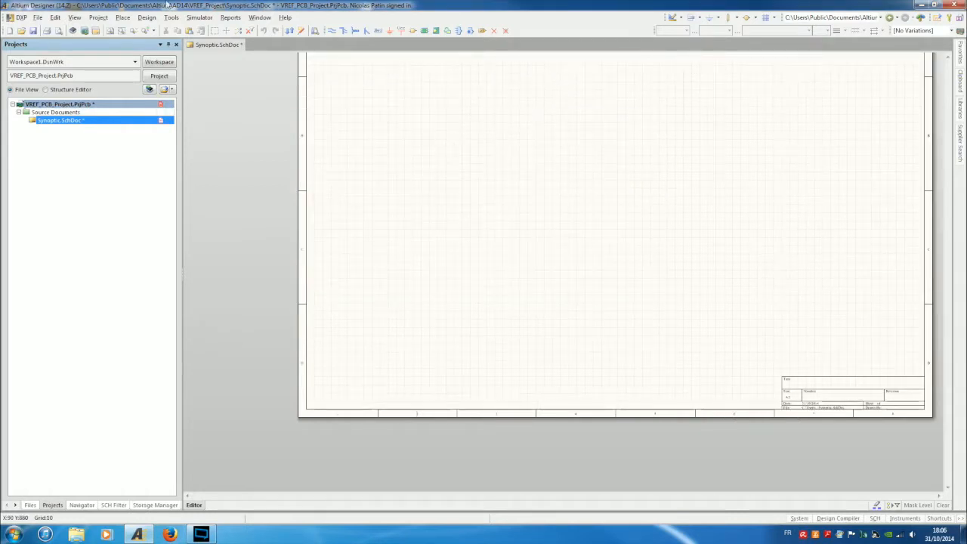
left_click(147, 18)
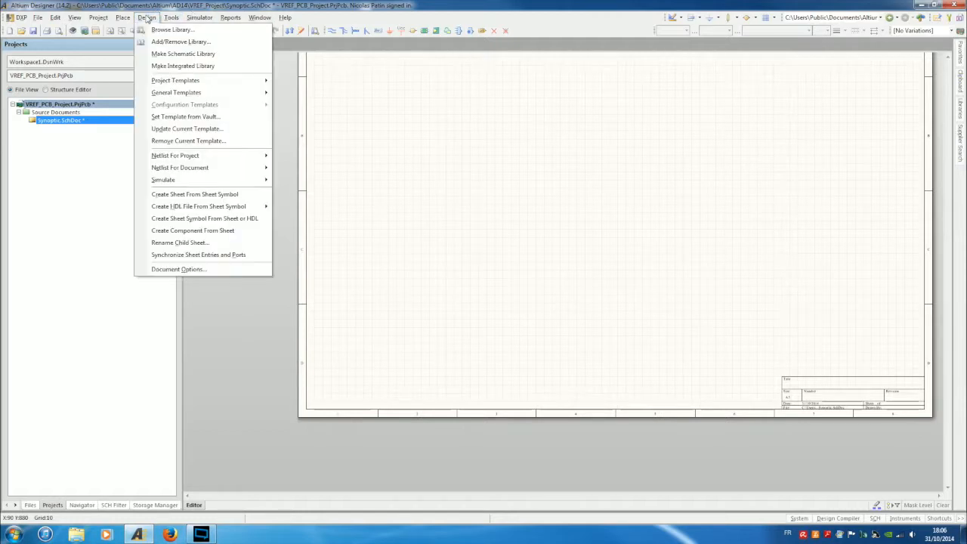
mouse_move(120, 23)
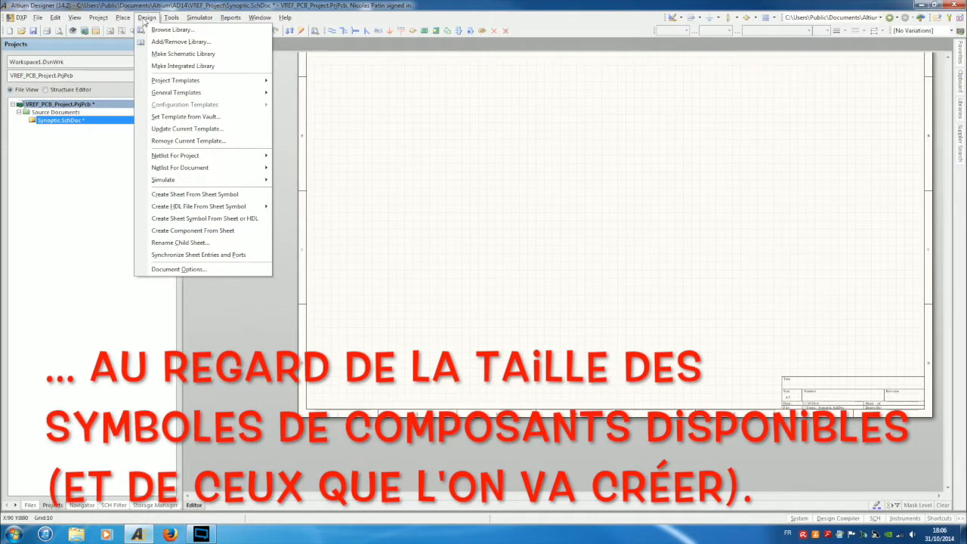
Apply the A3 template file to the sheet and bring up its parameter list.
left_click(180, 270)
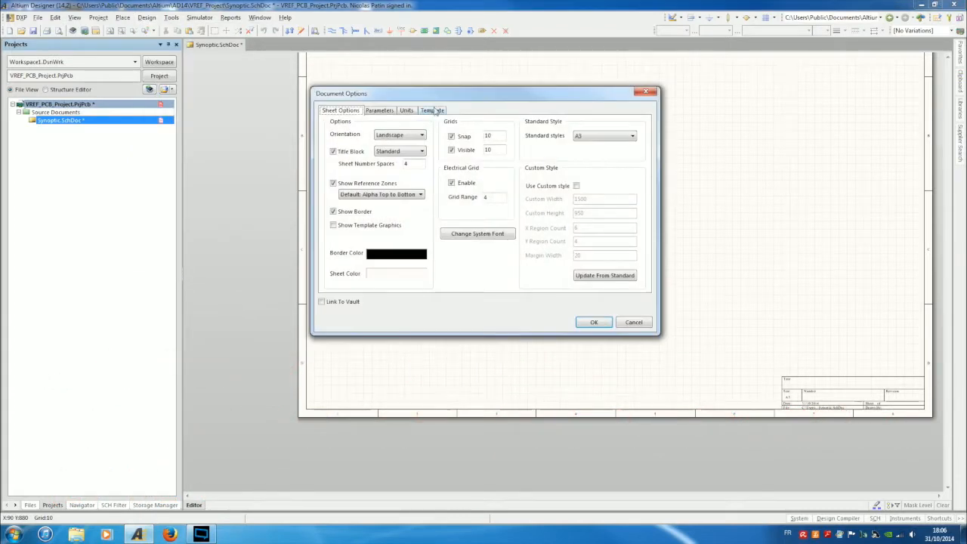
left_click(433, 111)
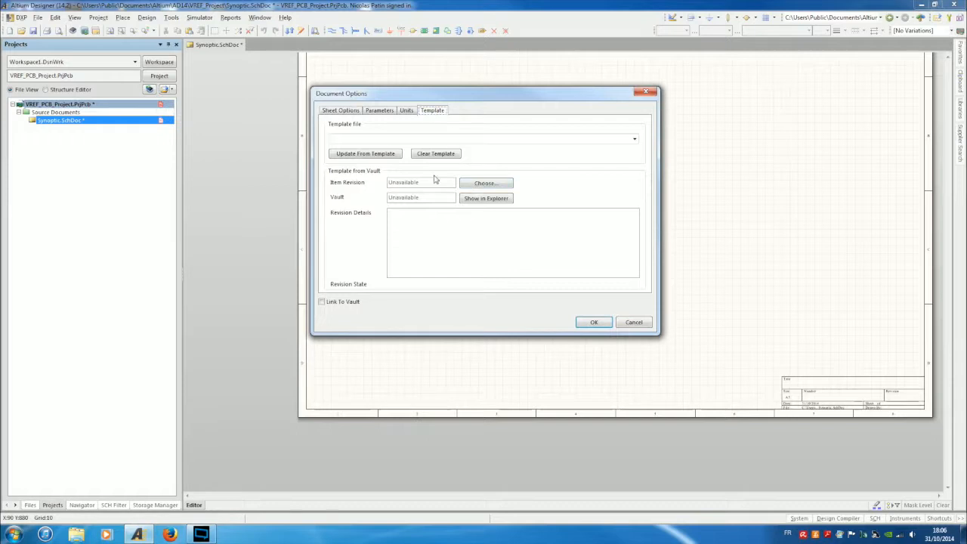
left_click(499, 144)
scroll(382, 190, "down", 1)
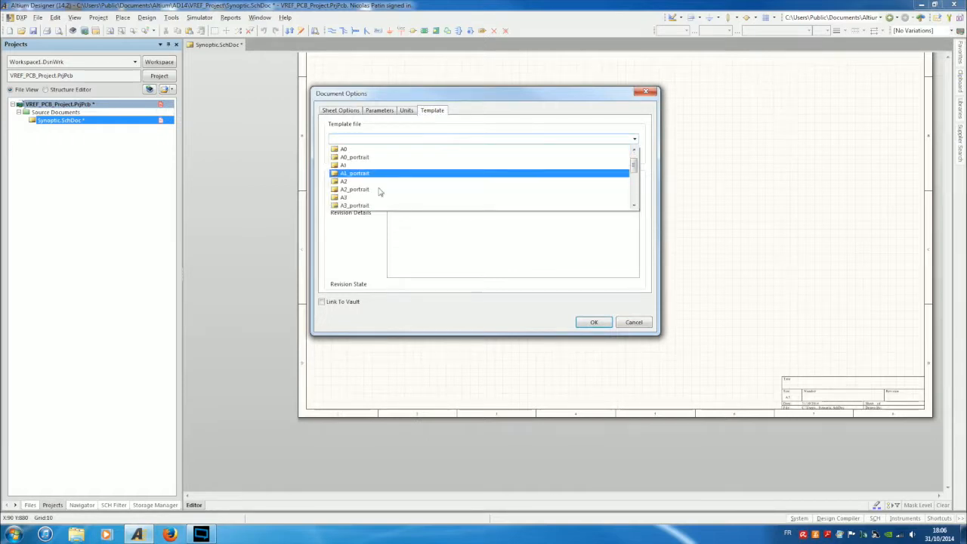
left_click(380, 197)
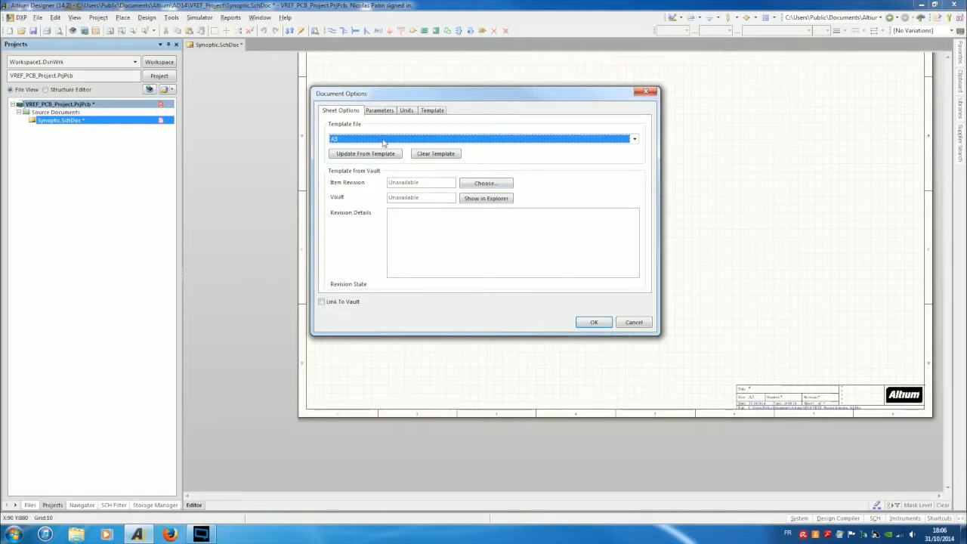
left_click(383, 111)
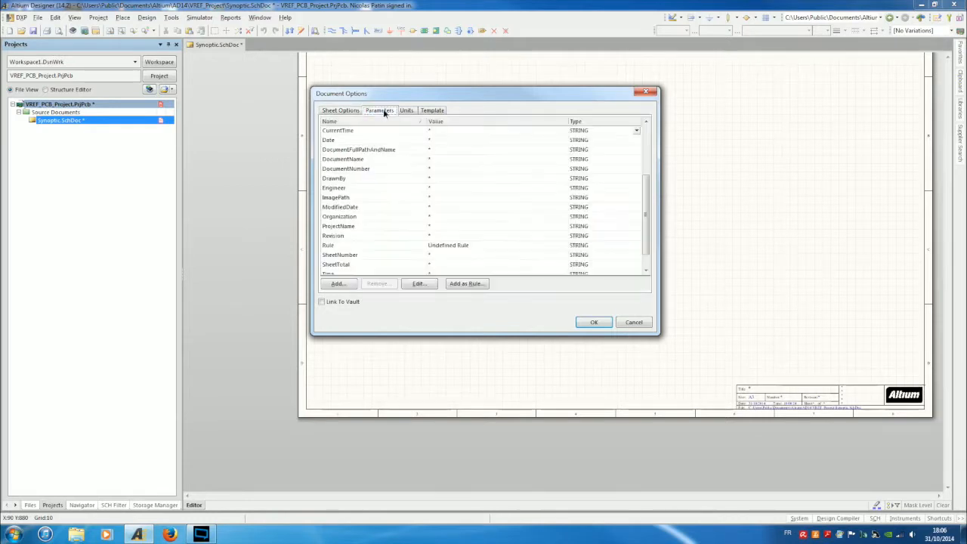
Set the Title parameter to 'Voltage Reference / 10V, 1ppm accuracy' and confirm.
left_click(438, 132)
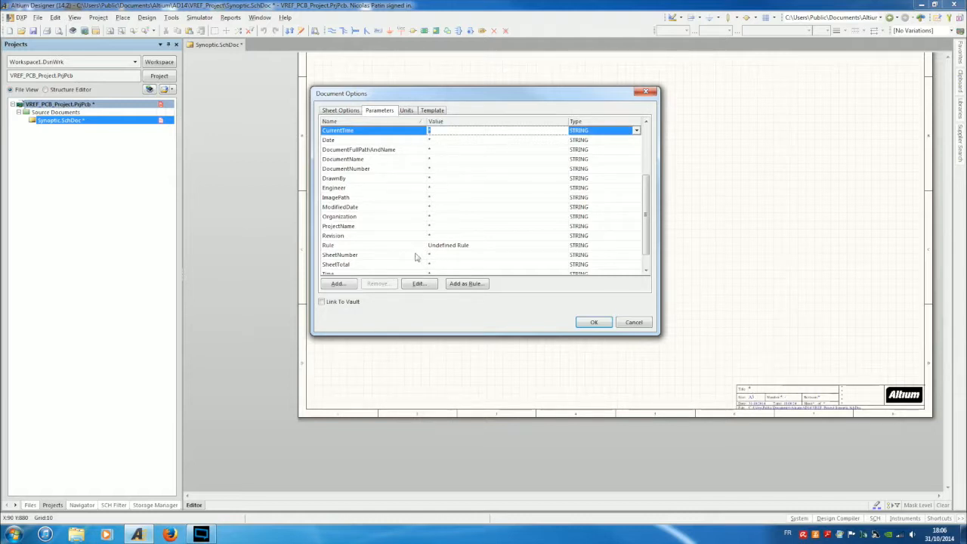
left_click(438, 272)
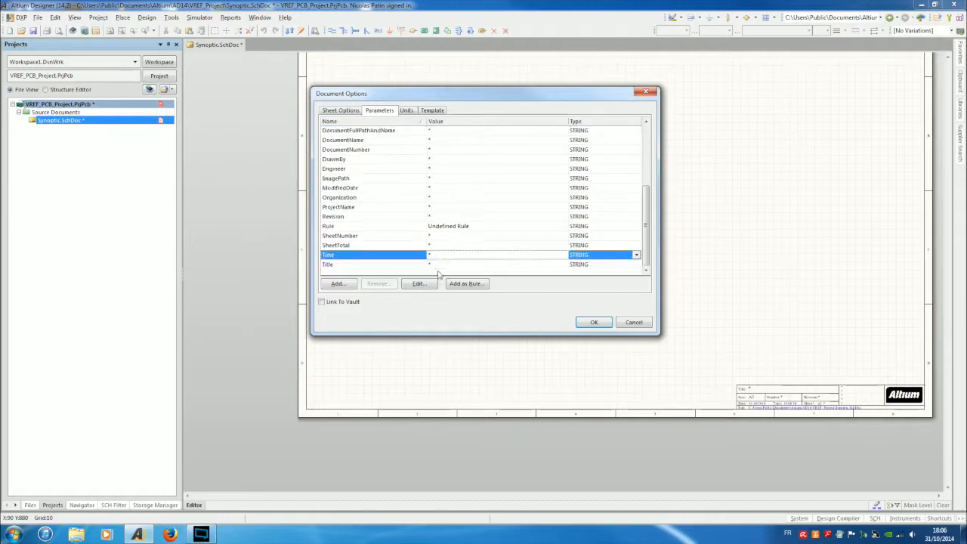
left_click(431, 265)
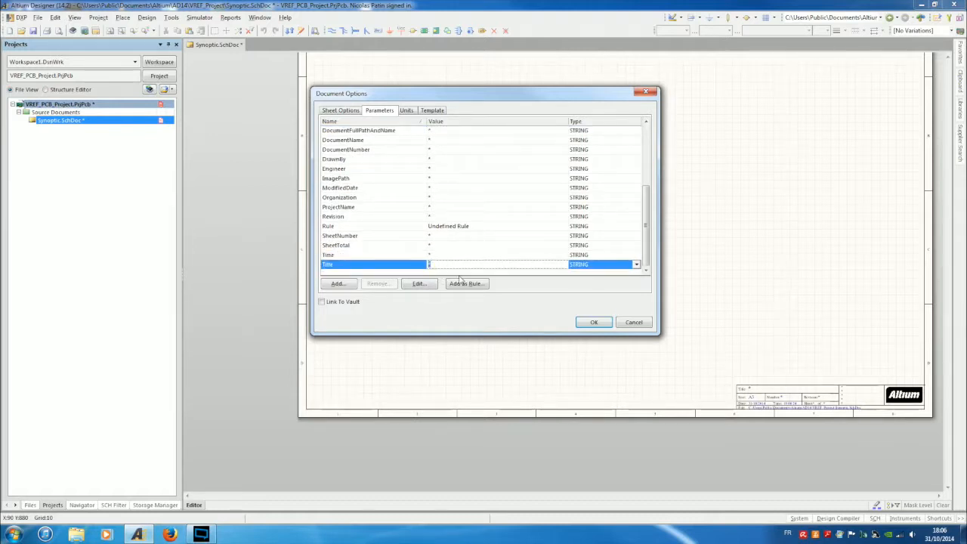
type("Voltage Reference / 10V, 1ppm accuracy")
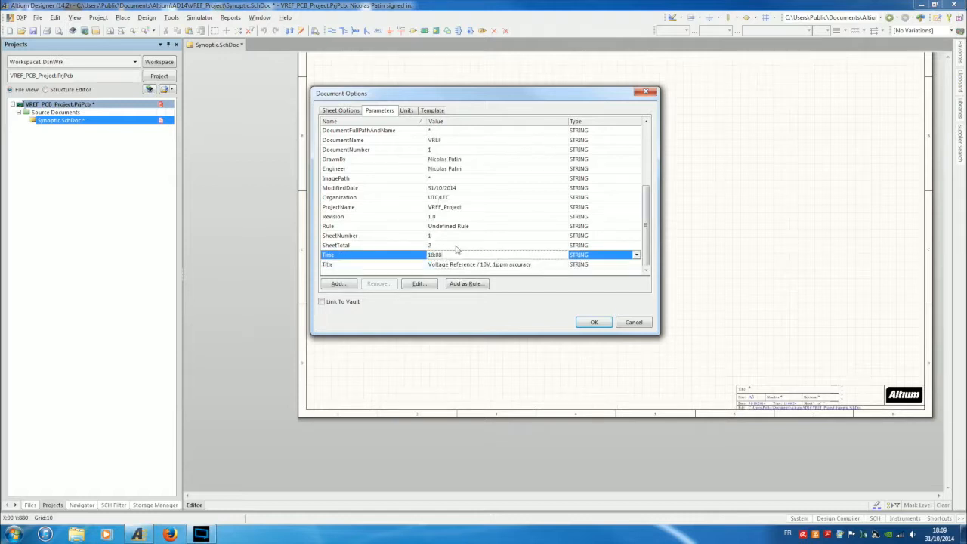
left_click(594, 323)
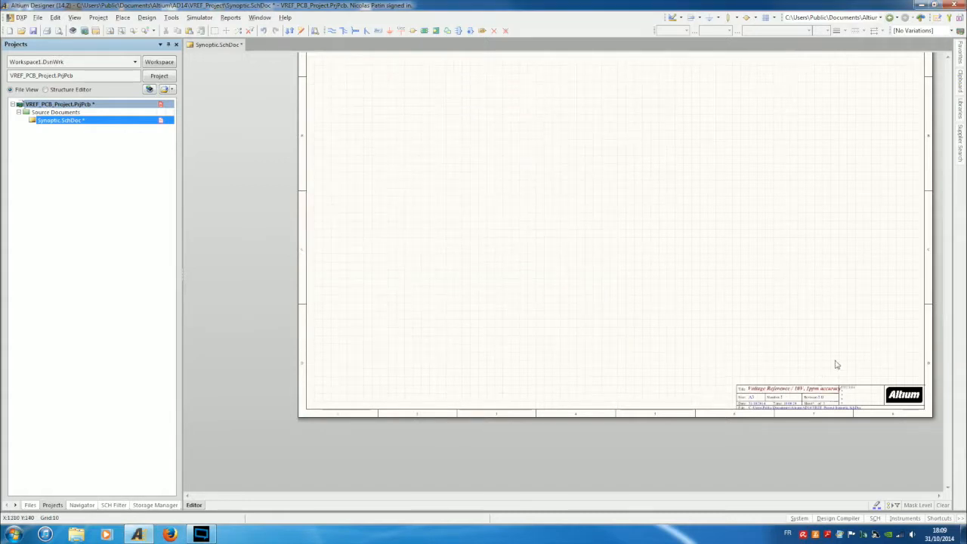
Trim the Title parameter to 'Voltage Reference / 10V, 1ppm accur.' in Document Options.
scroll(847, 391, "up", 1, "ctrl")
scroll(848, 392, "up", 2, "ctrl")
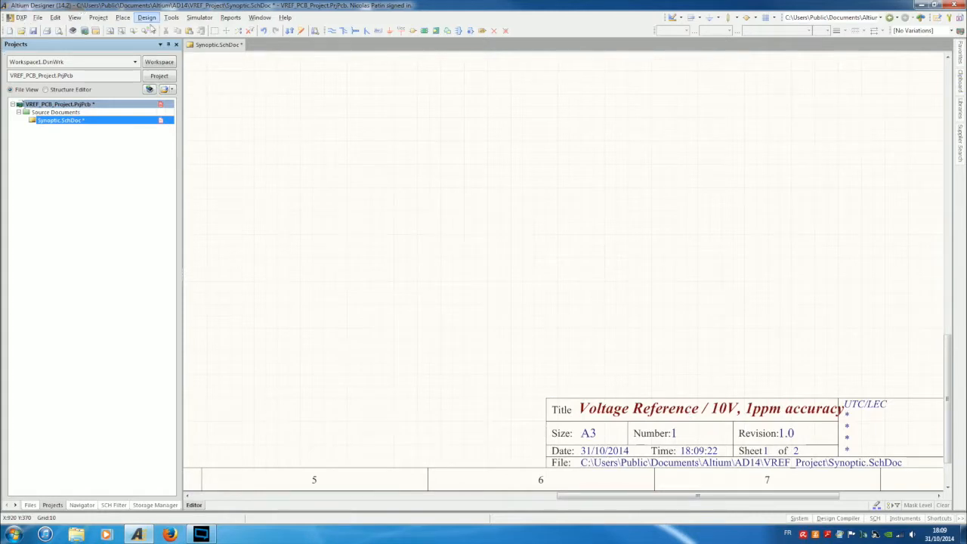
left_click(200, 17)
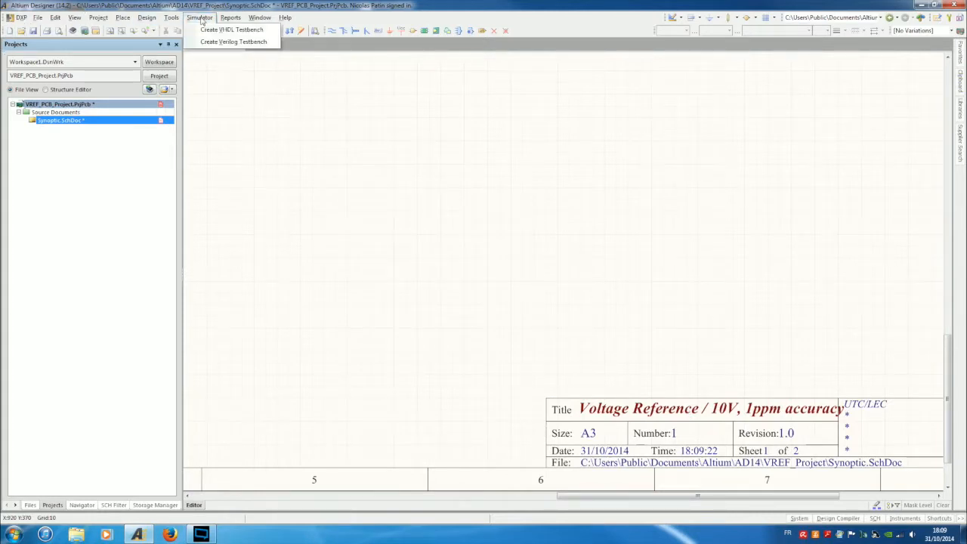
mouse_move(147, 17)
left_click(201, 270)
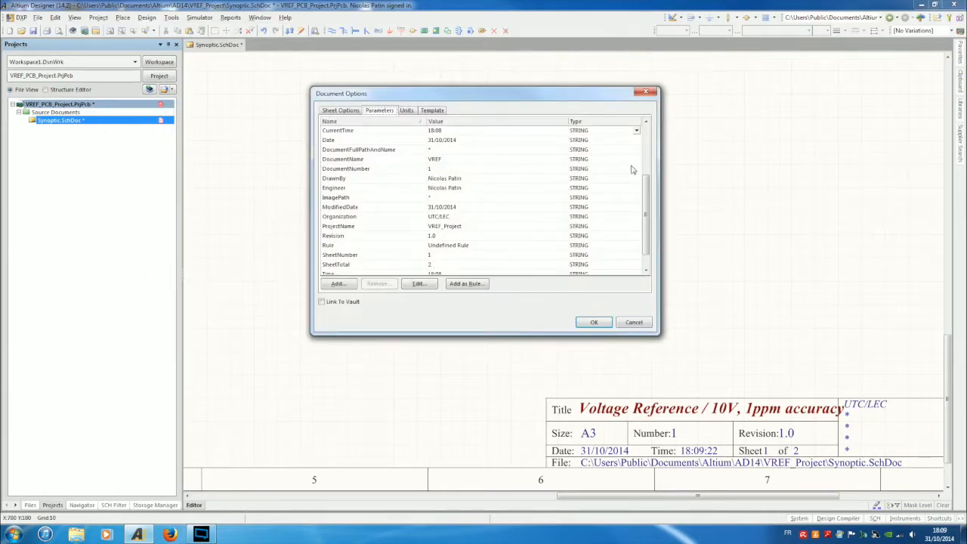
scroll(648, 201, "down", 1)
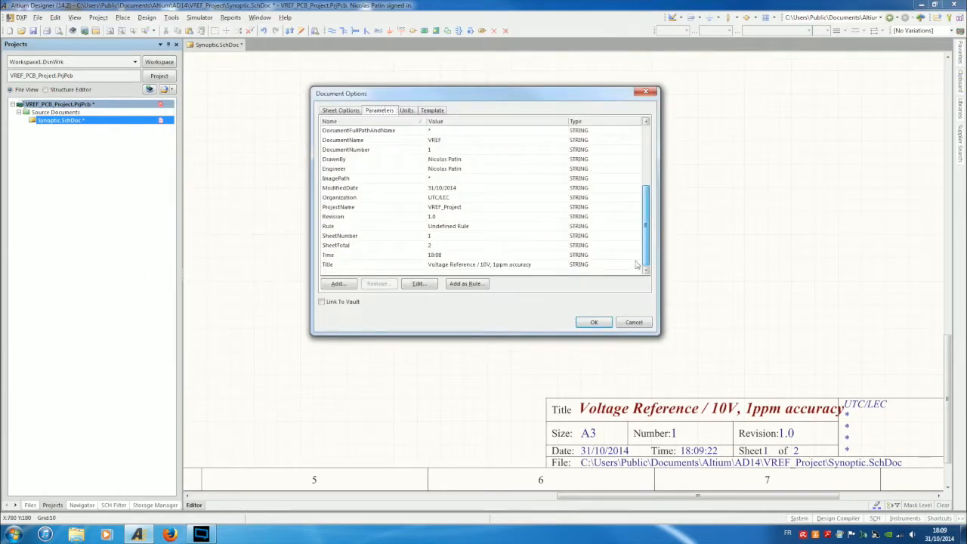
left_click(519, 266)
left_click(518, 267)
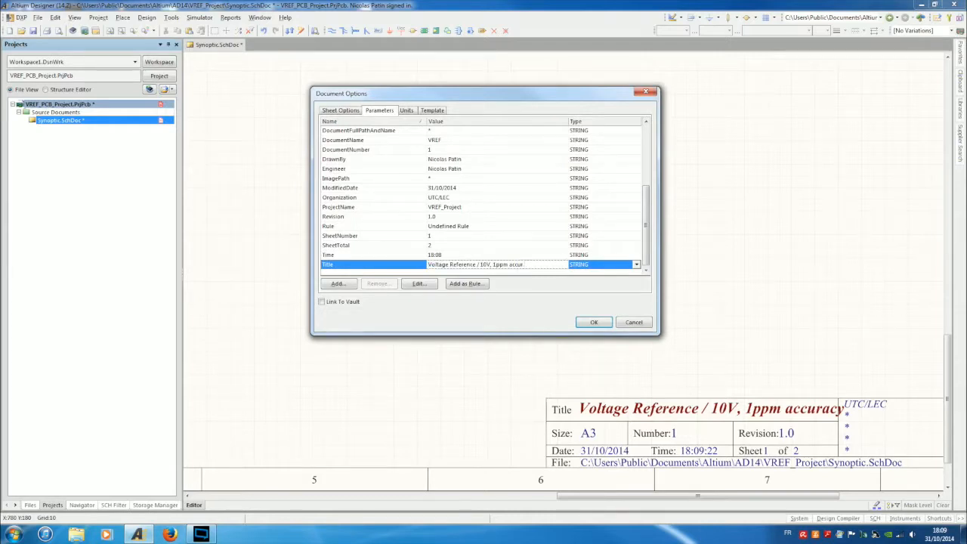
left_click(594, 322)
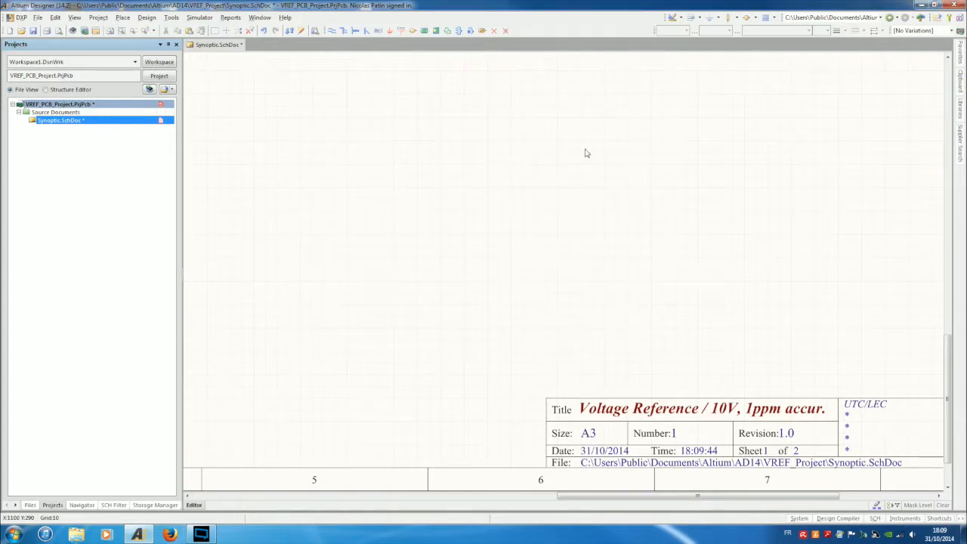
Save Synoptic.SchDoc with Ctrl+S.
scroll(585, 153, "down", 1, "ctrl")
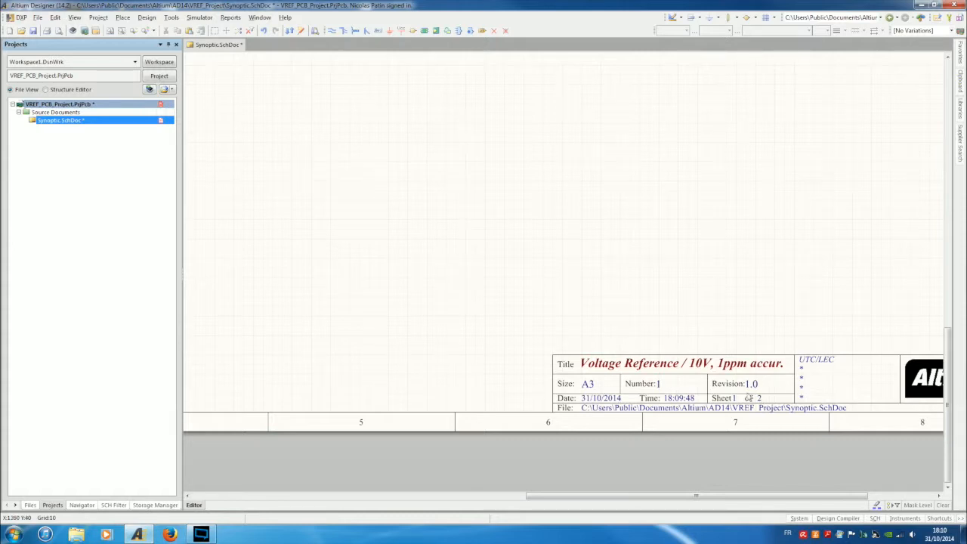
key("ctrl+s")
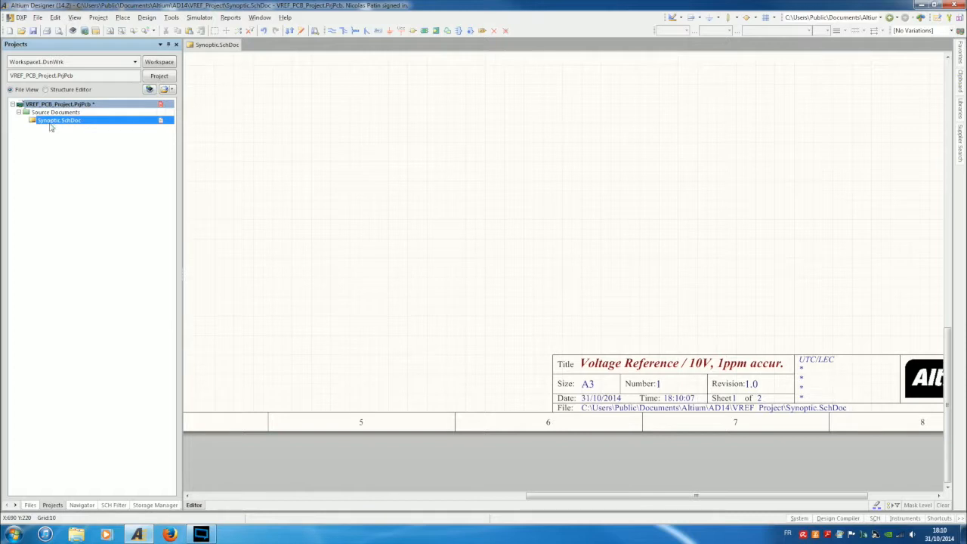
left_click(35, 18)
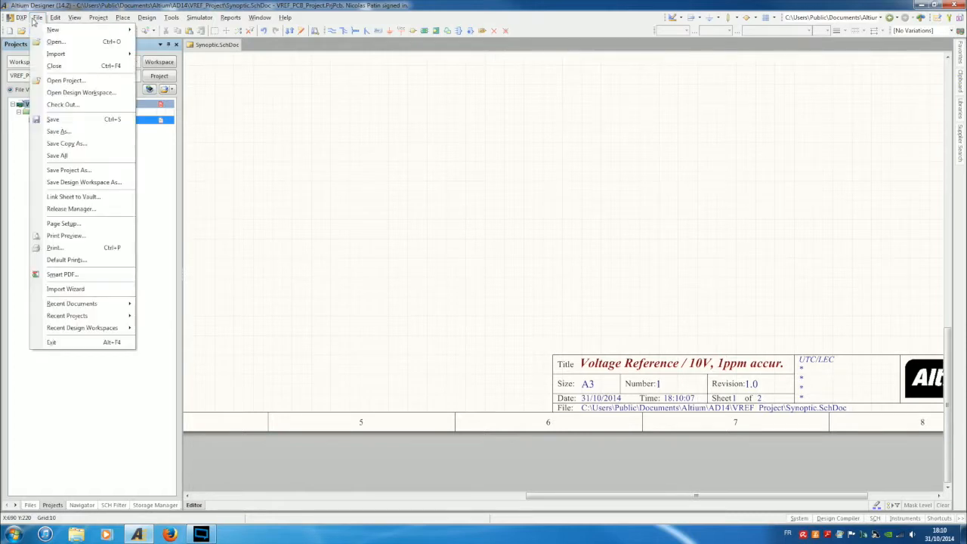
mouse_move(54, 30)
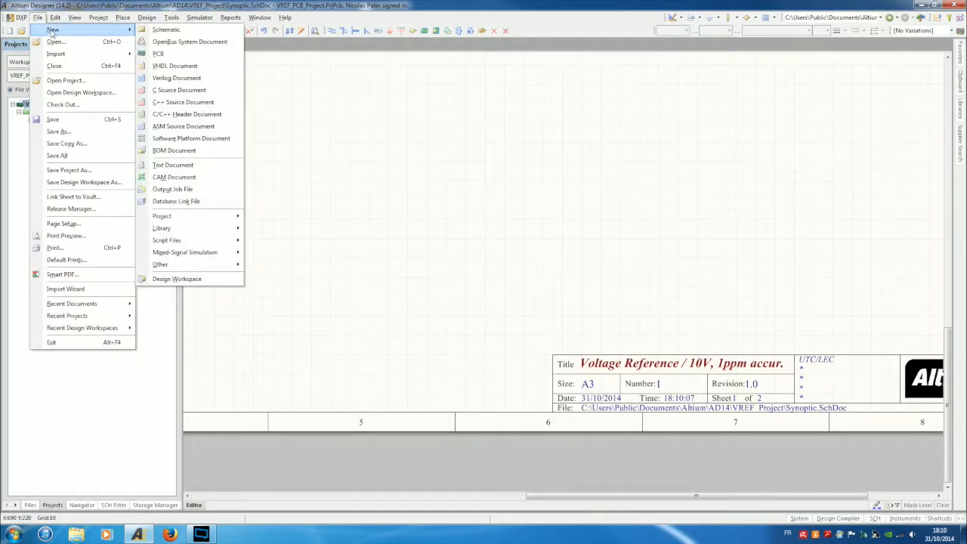
left_click(156, 29)
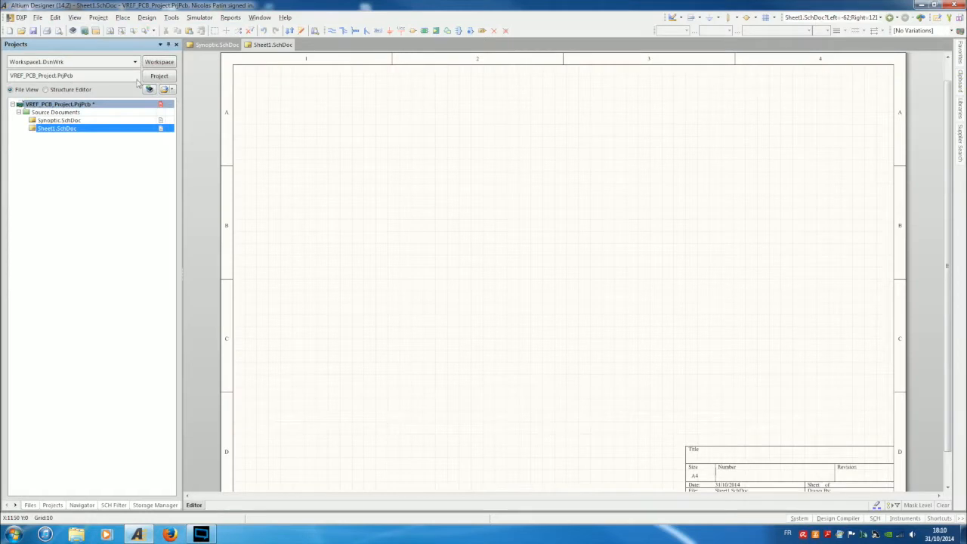
right_click(50, 123)
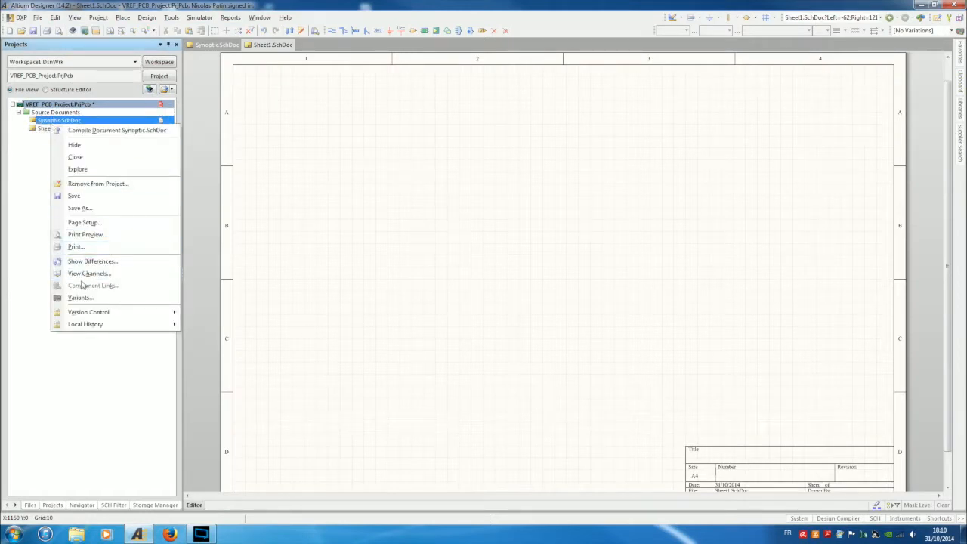
left_click(80, 208)
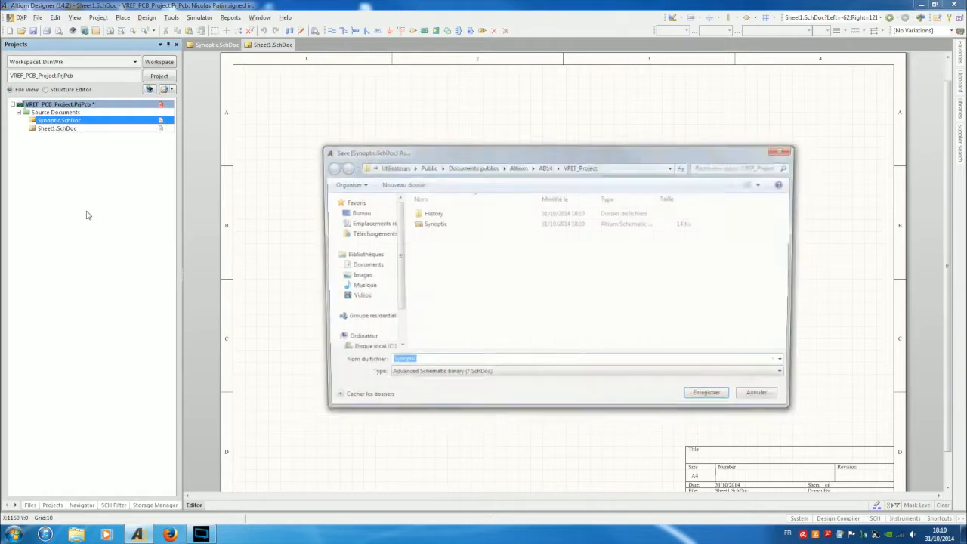
type("Schema")
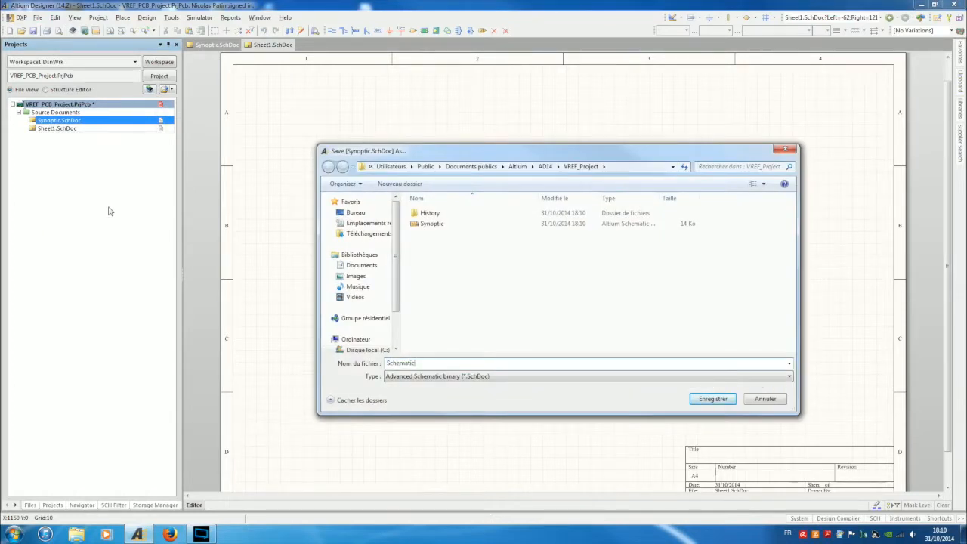
left_click(38, 18)
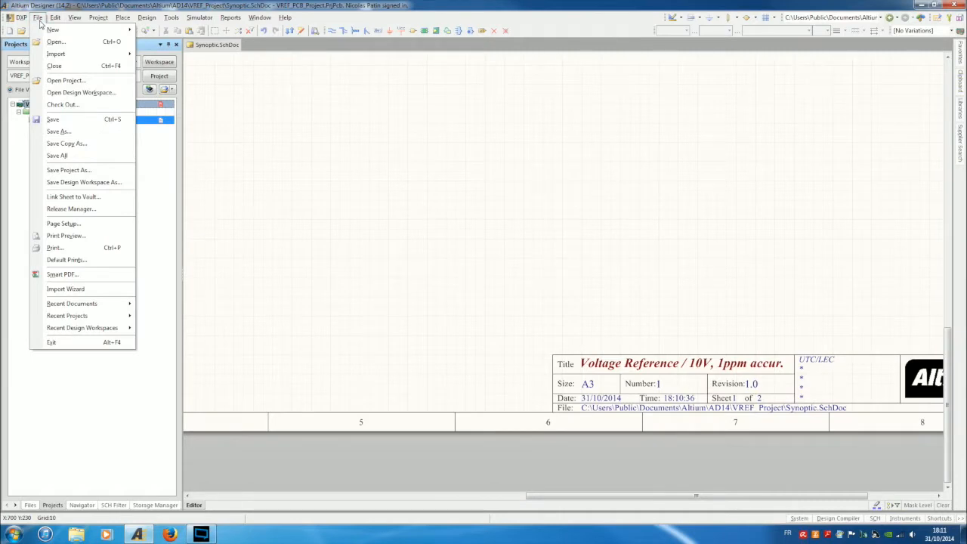
Add Schematic.SchDoc to VREF_PCB_Project with Add Existing to Project, then save the project.
left_click(40, 22)
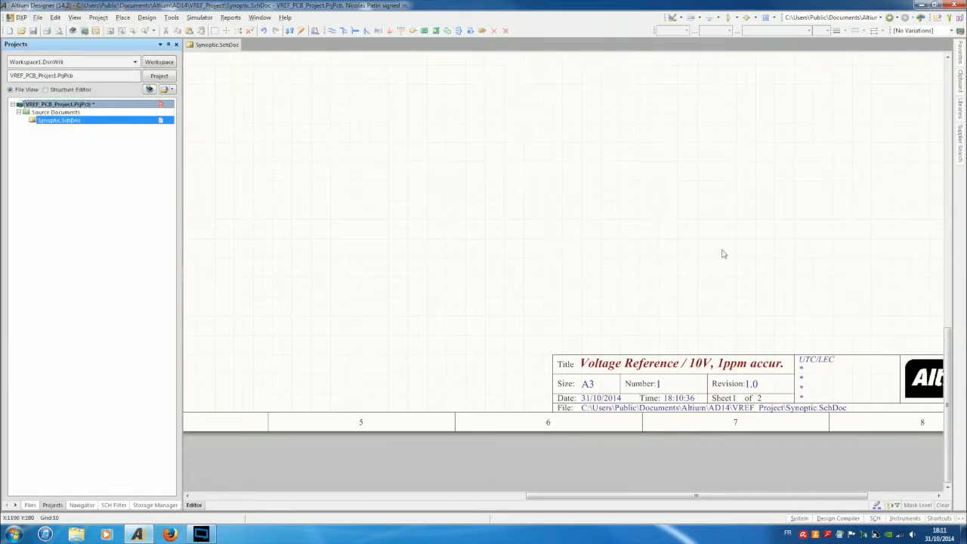
right_click(59, 115)
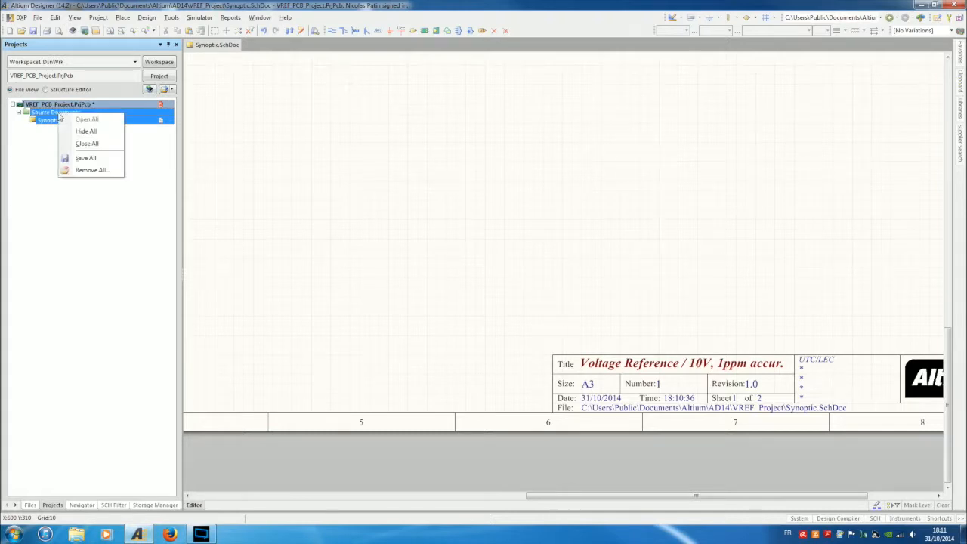
left_click(38, 18)
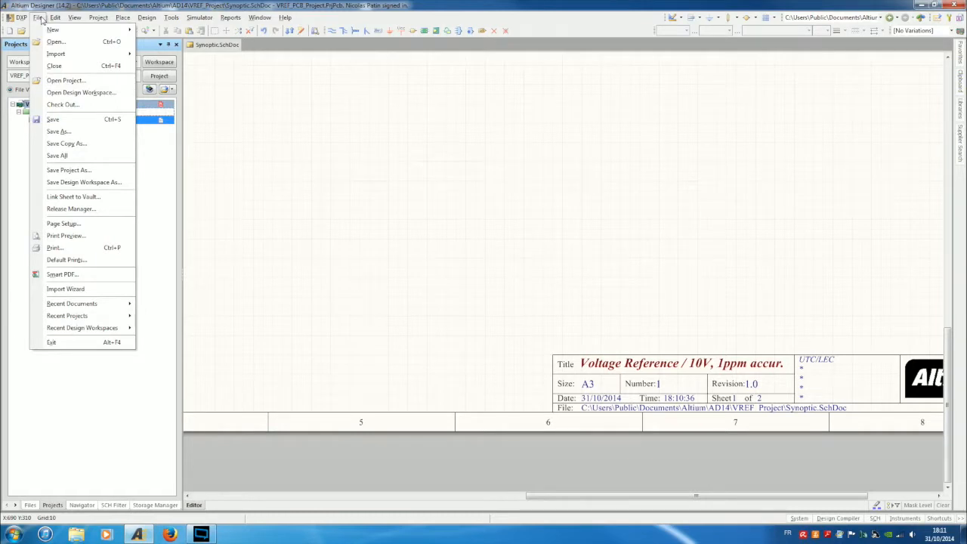
mouse_move(64, 59)
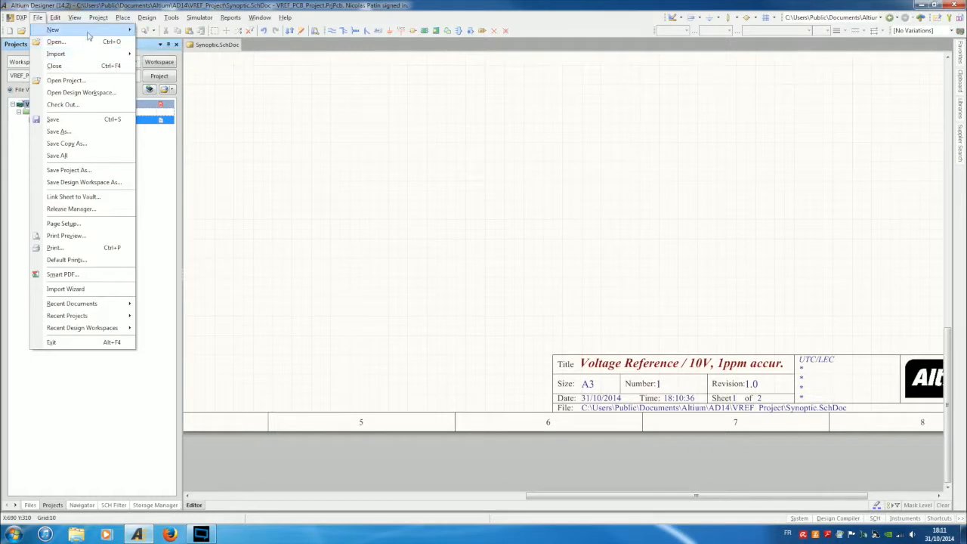
mouse_move(100, 21)
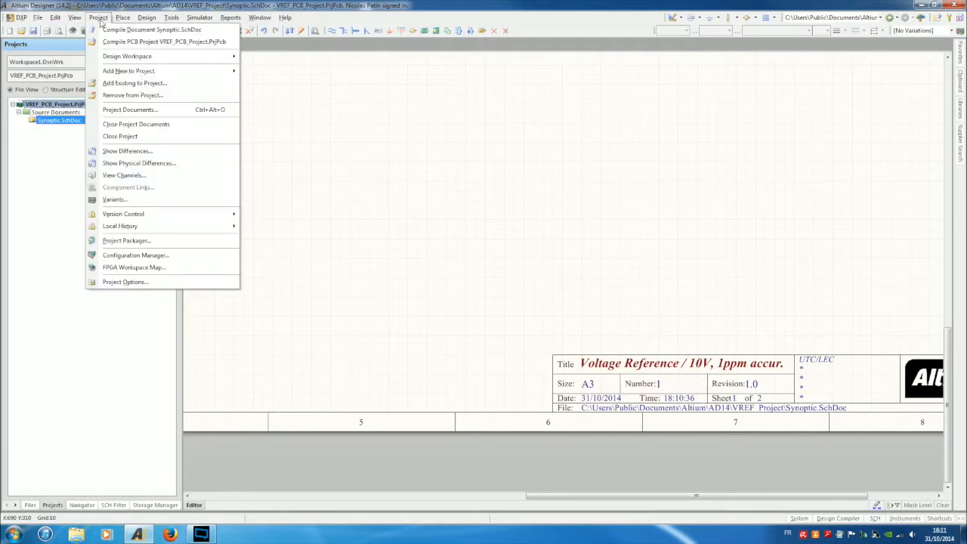
left_click(114, 85)
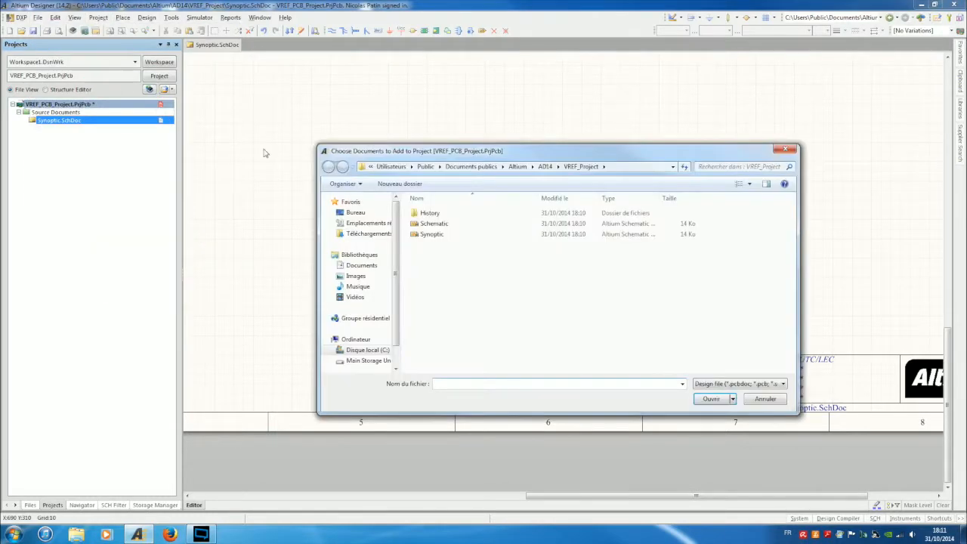
double_click(435, 225)
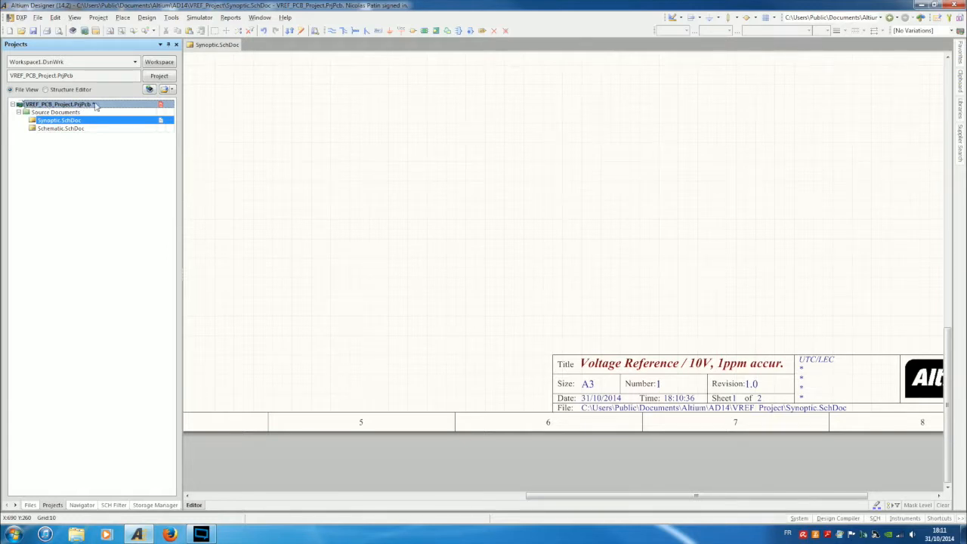
right_click(65, 110)
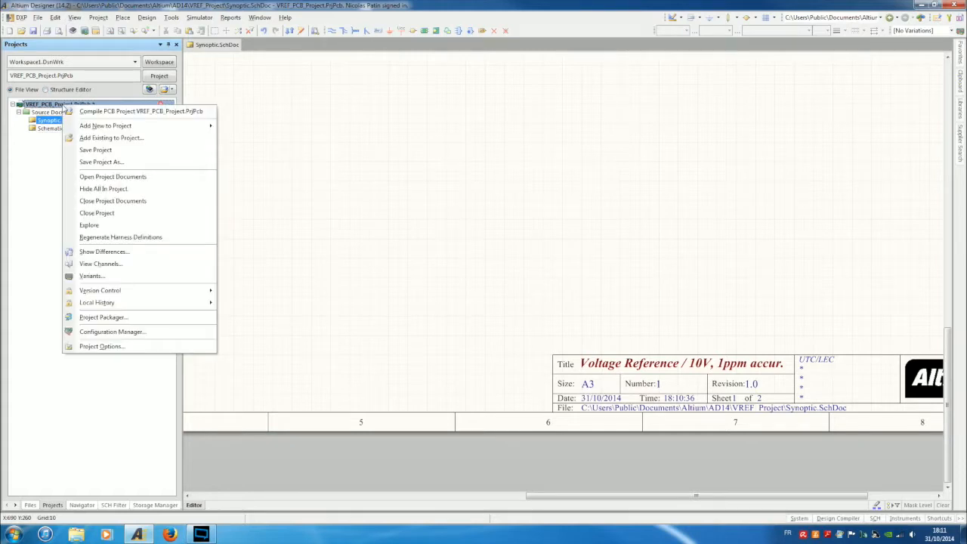
left_click(94, 150)
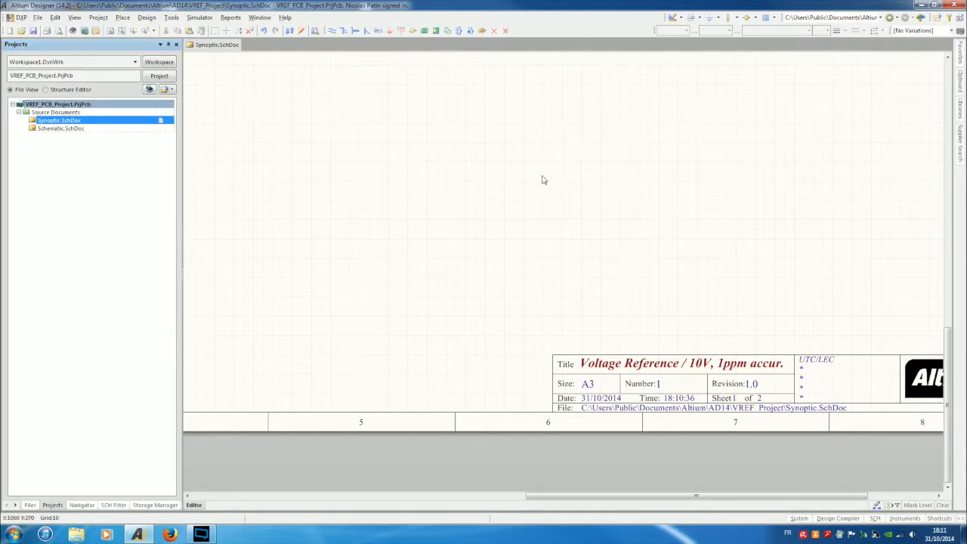
scroll(543, 179, "down", 2, "ctrl")
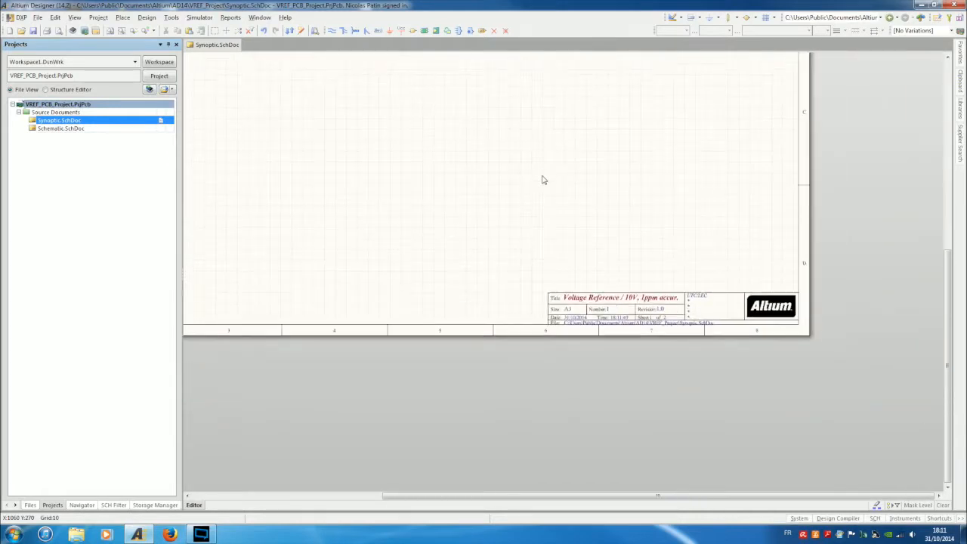
scroll(543, 179, "down", 1, "ctrl")
scroll(451, 185, "up", 5)
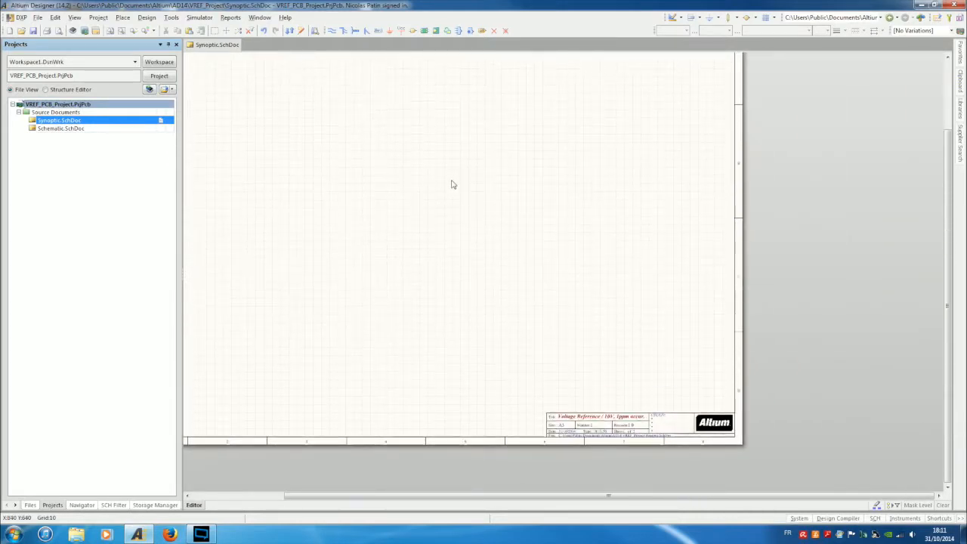
scroll(332, 257, "down", 2)
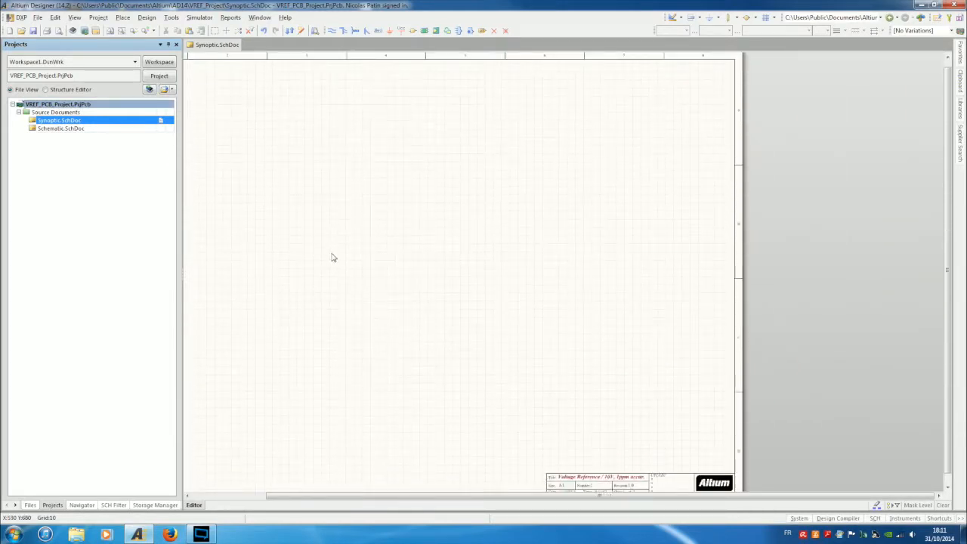
scroll(332, 256, "down", 1, "ctrl")
scroll(538, 393, "up", 3, "ctrl")
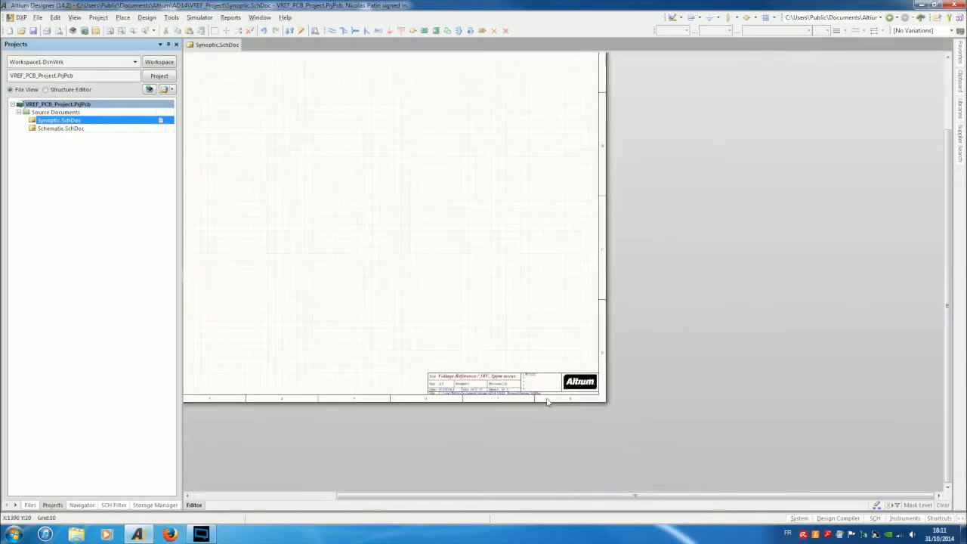
scroll(532, 392, "up", 1, "ctrl")
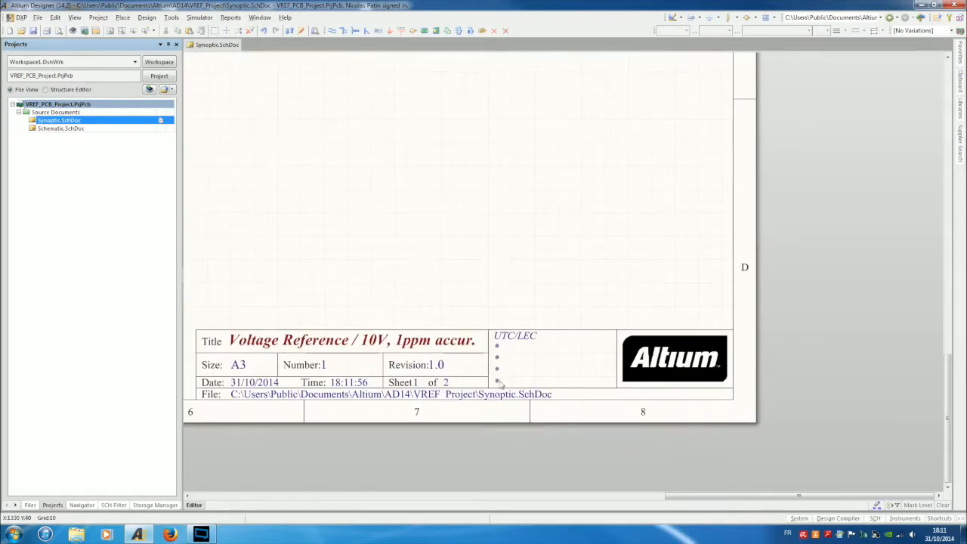
scroll(330, 183, "down", 3, "ctrl")
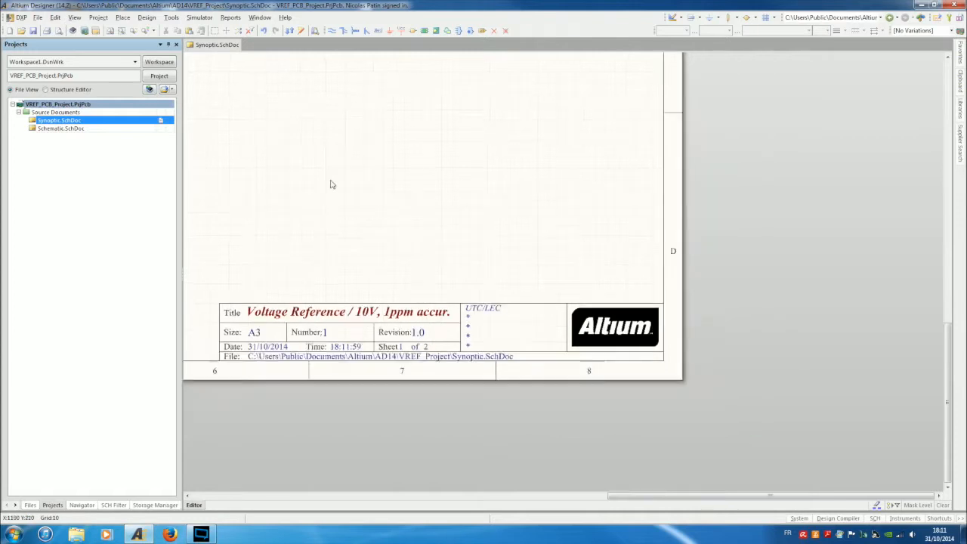
scroll(275, 178, "up", 4)
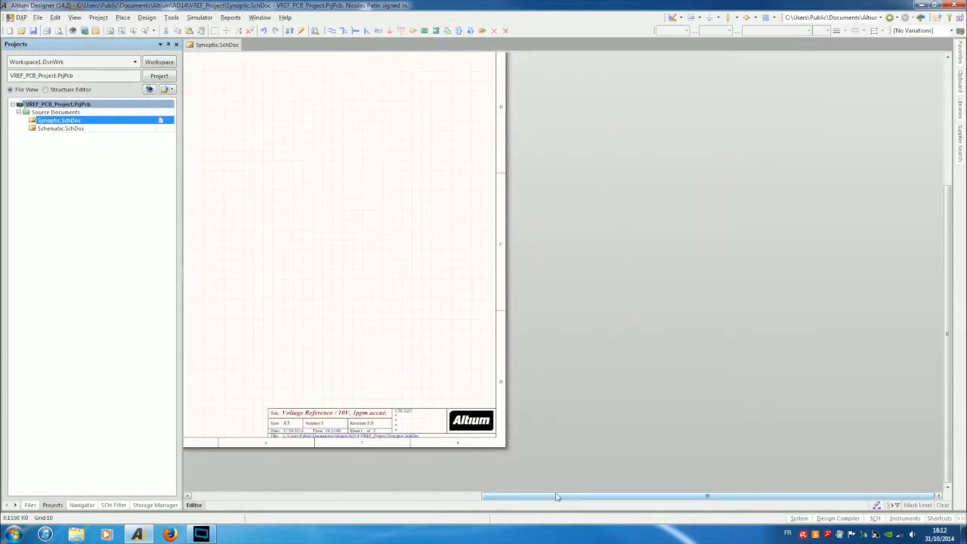
left_click_drag(558, 497, 472, 506)
scroll(374, 453, "up", 4, "ctrl")
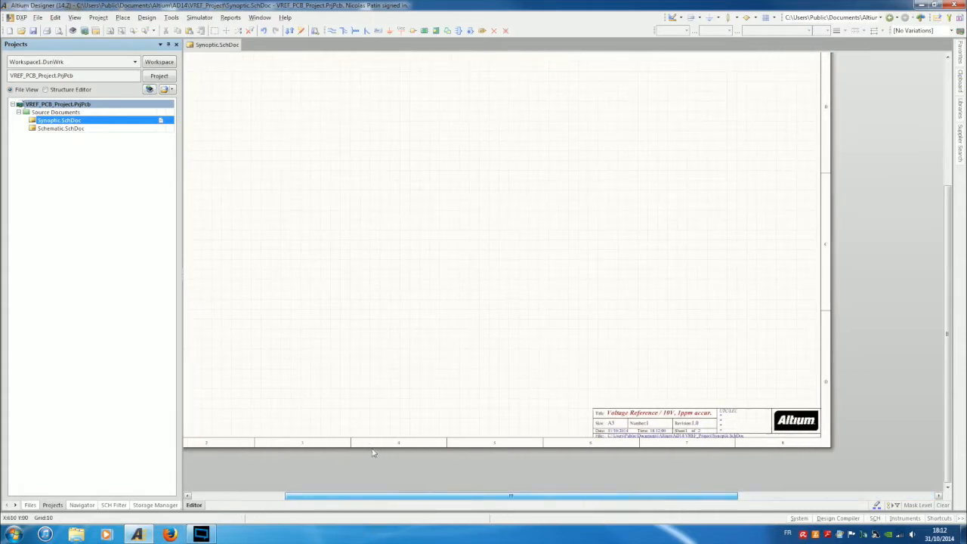
scroll(344, 299, "up", 2)
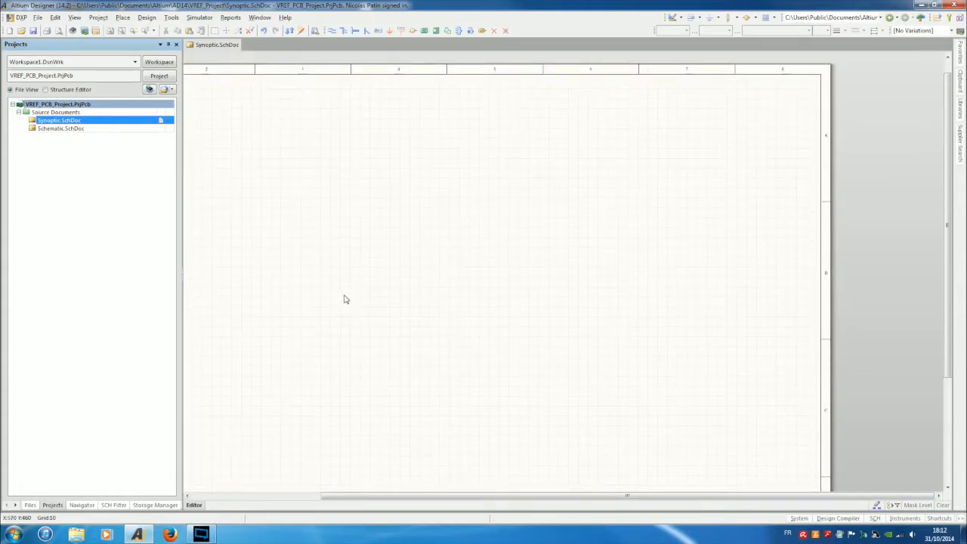
scroll(343, 299, "down", 2, "ctrl")
left_click_drag(547, 500, 453, 520)
scroll(507, 236, "down", 1)
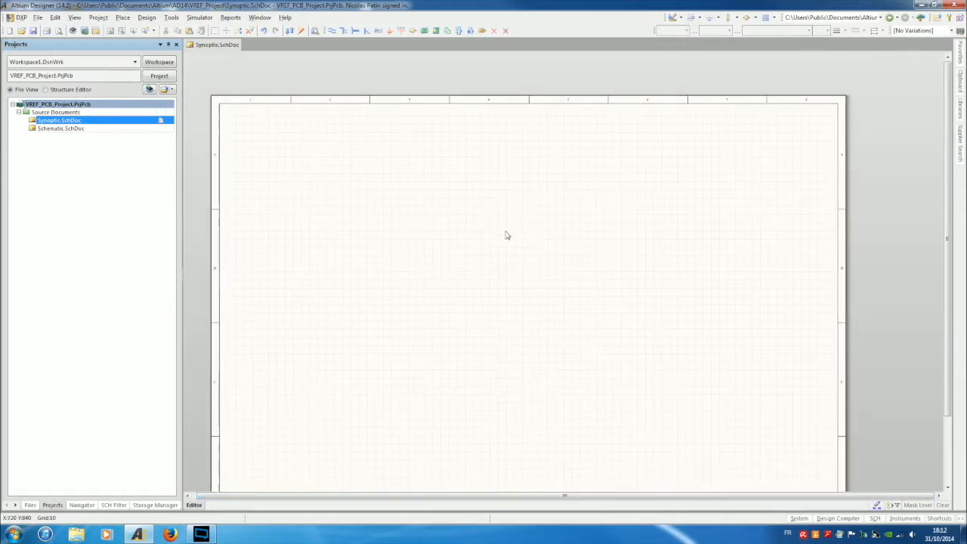
scroll(507, 235, "down", 1)
scroll(501, 235, "down", 1)
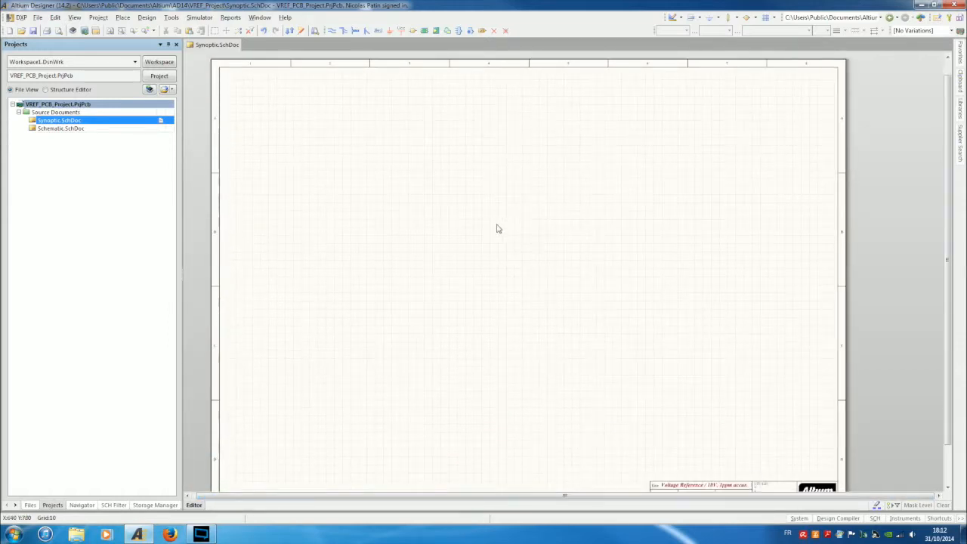
Open the Place menu and show the Drawing Tools shape submenu.
left_click(122, 18)
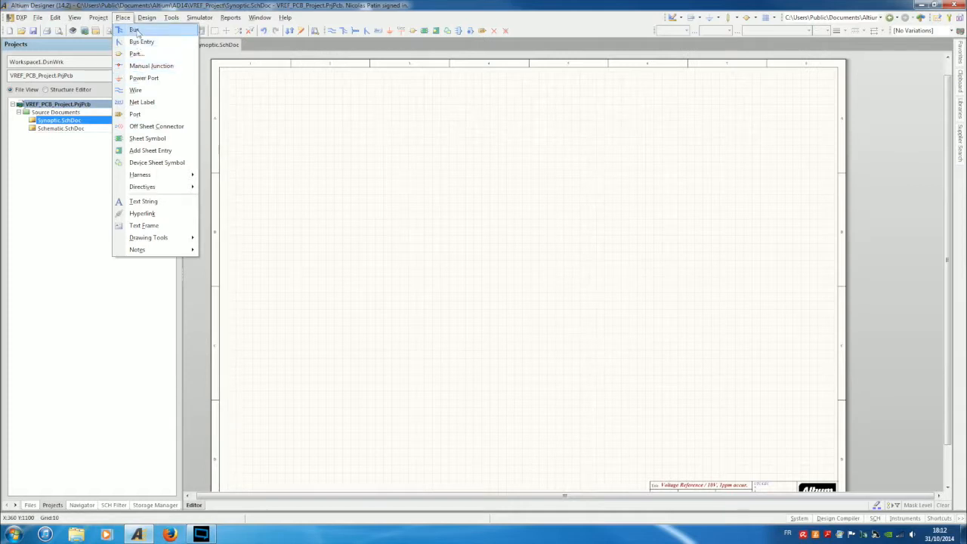
key("Right")
key("Left")
key("Left")
key("Right")
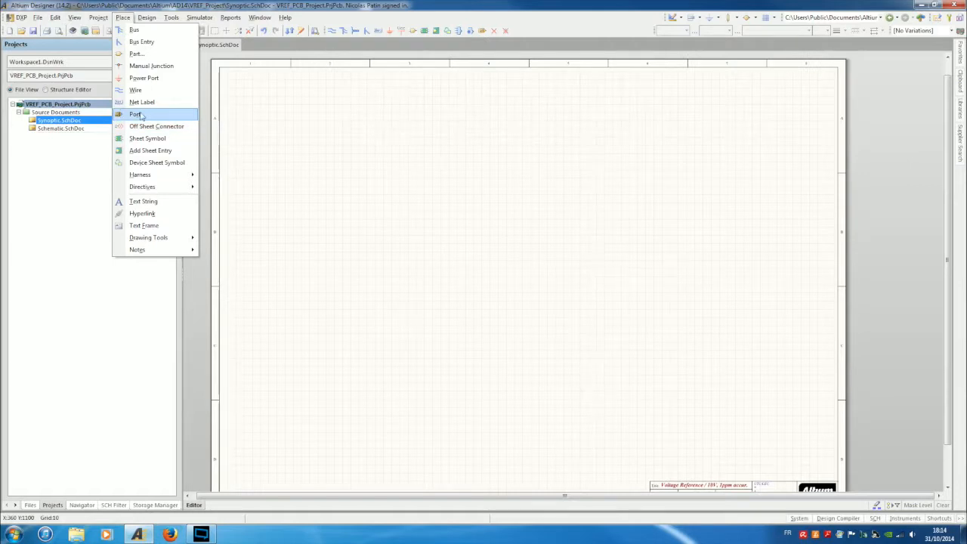
mouse_move(161, 178)
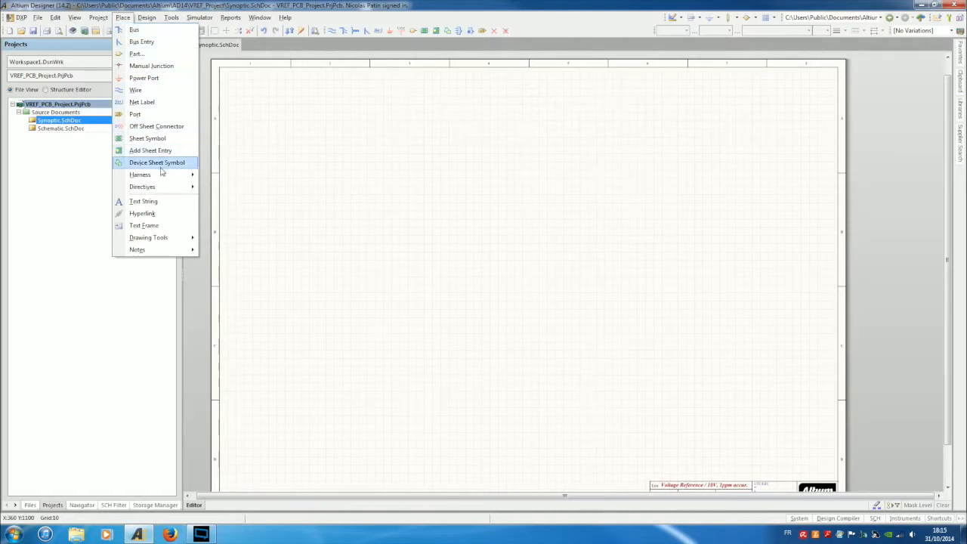
mouse_move(158, 188)
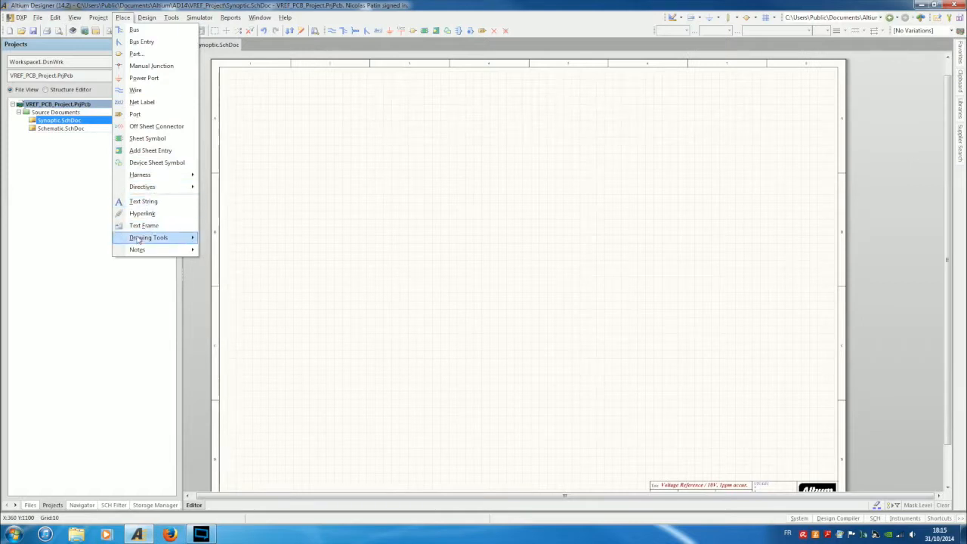
mouse_move(139, 240)
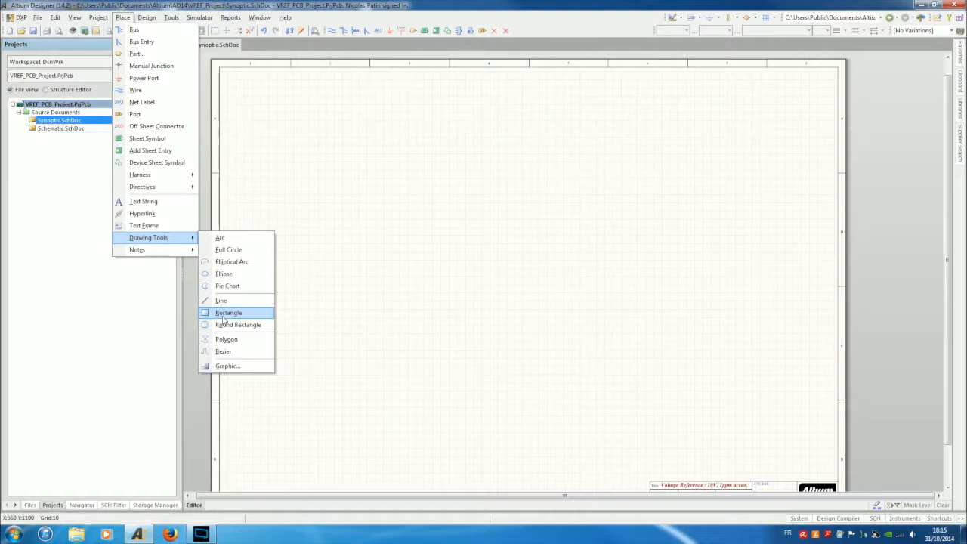
Draw two yellow rectangles side by side near the top of the sheet.
left_click(227, 313)
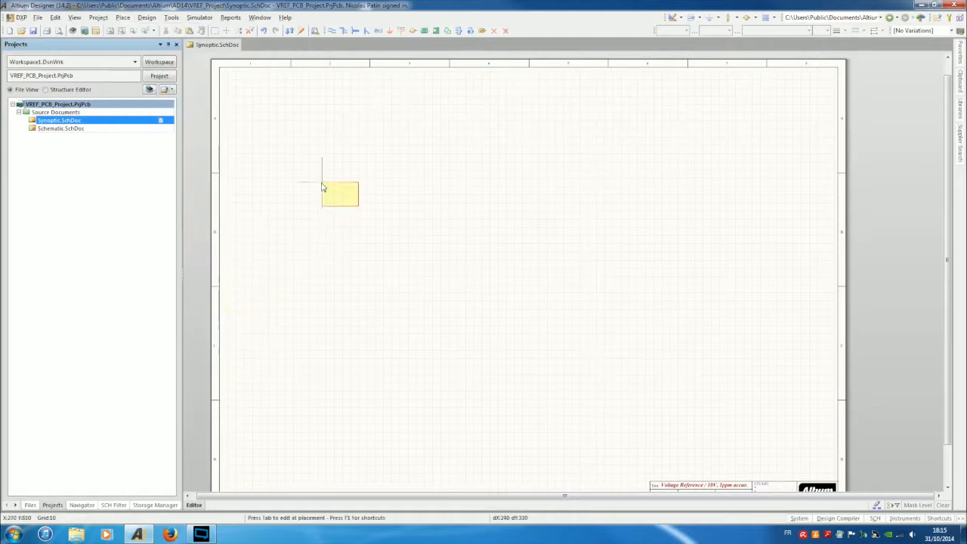
key("End")
left_click(302, 155)
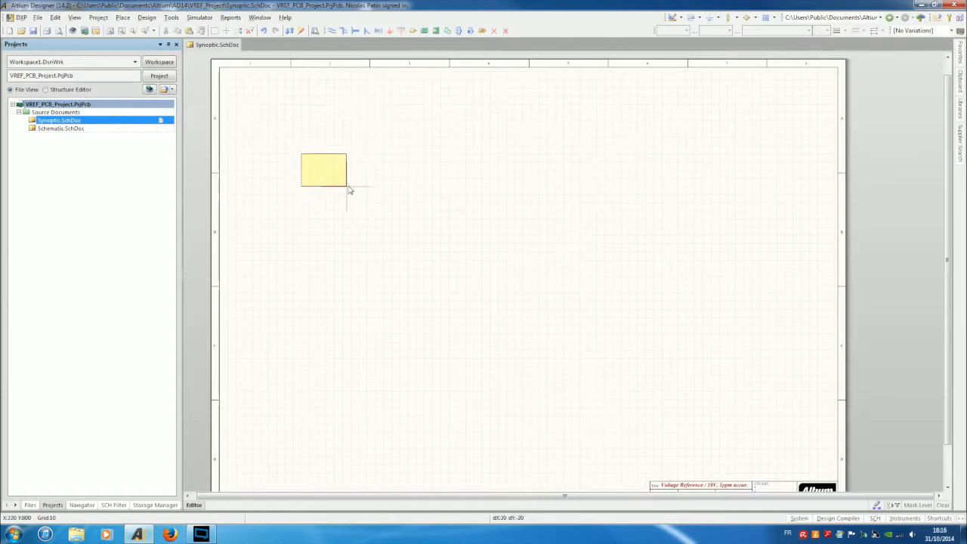
scroll(349, 190, "up", 2, "ctrl")
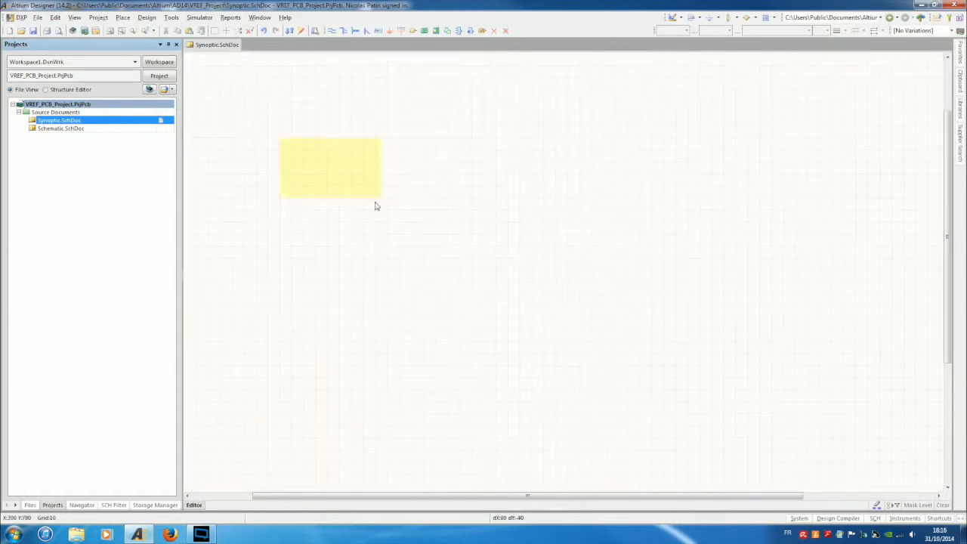
left_click(390, 199)
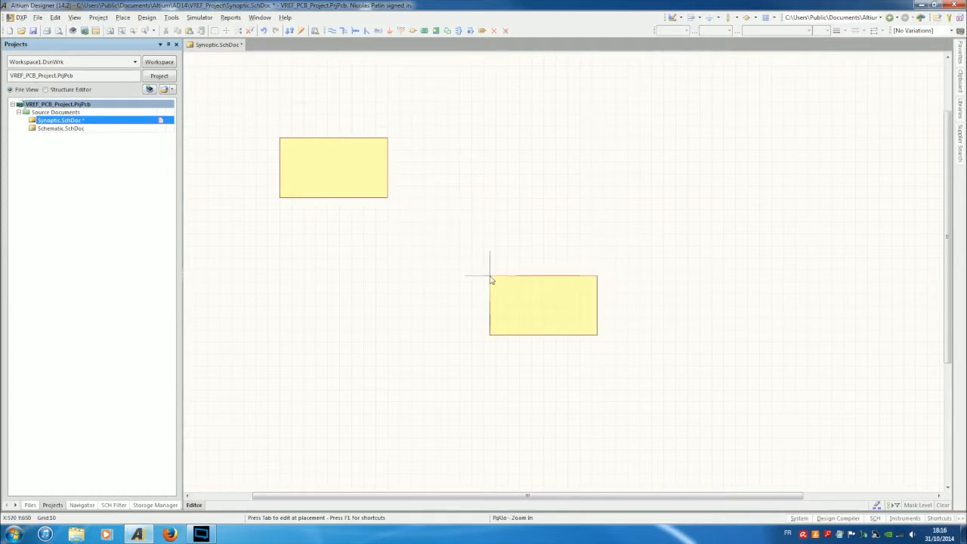
left_click(461, 139)
left_click(569, 200)
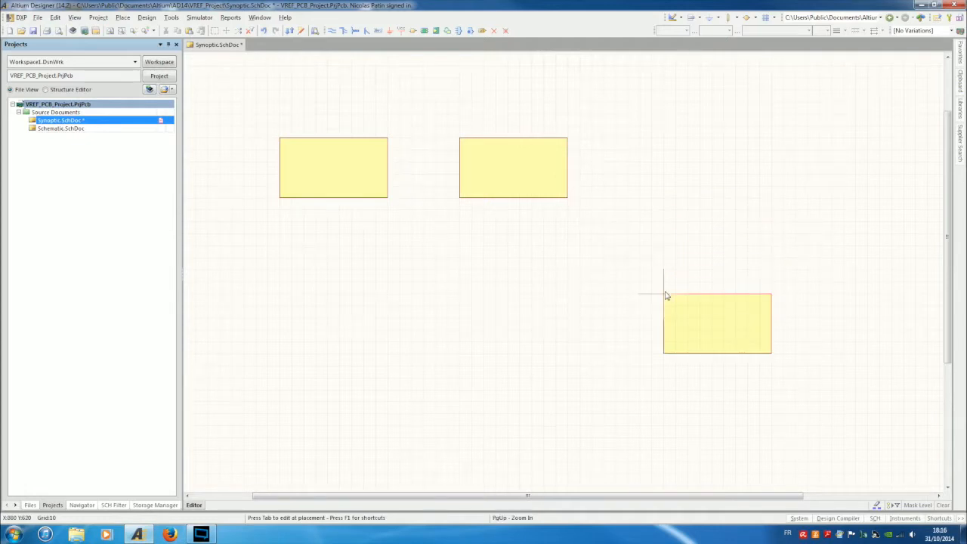
Copy the second yellow block to the right to make the third block.
key("Escape")
scroll(598, 265, "down", 2, "ctrl")
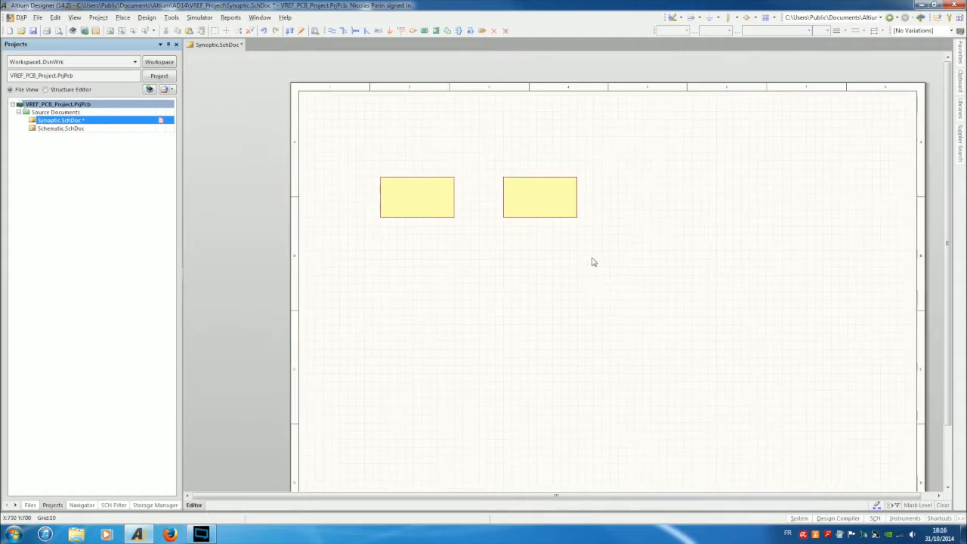
left_click(542, 192)
left_click_drag(542, 191, 672, 198, "shift")
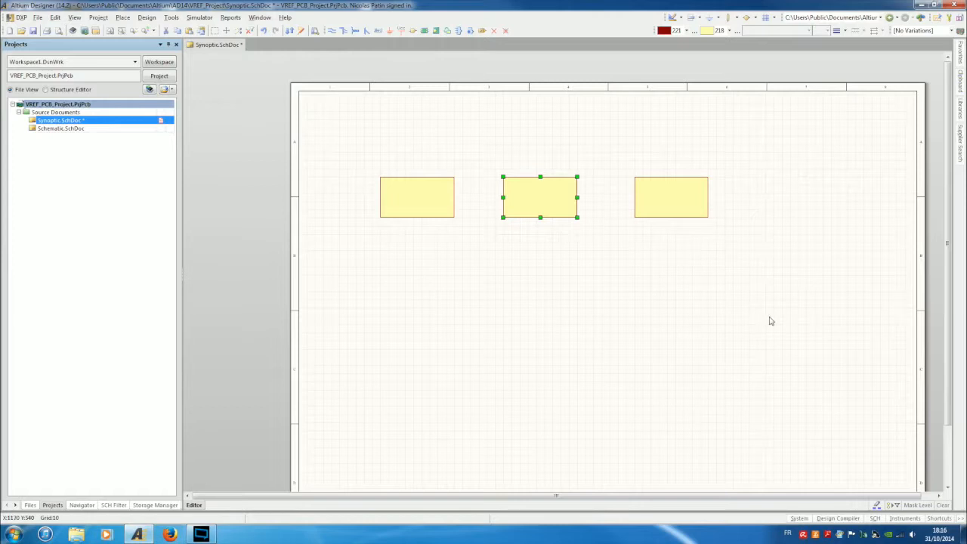
Paste a copy of the yellow block just below the middle block.
key("ctrl+v")
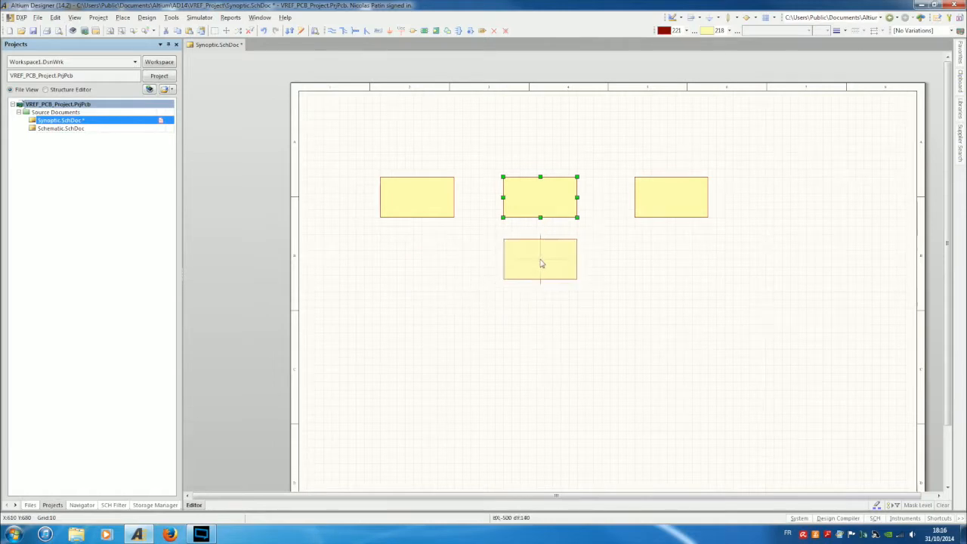
left_click(541, 267)
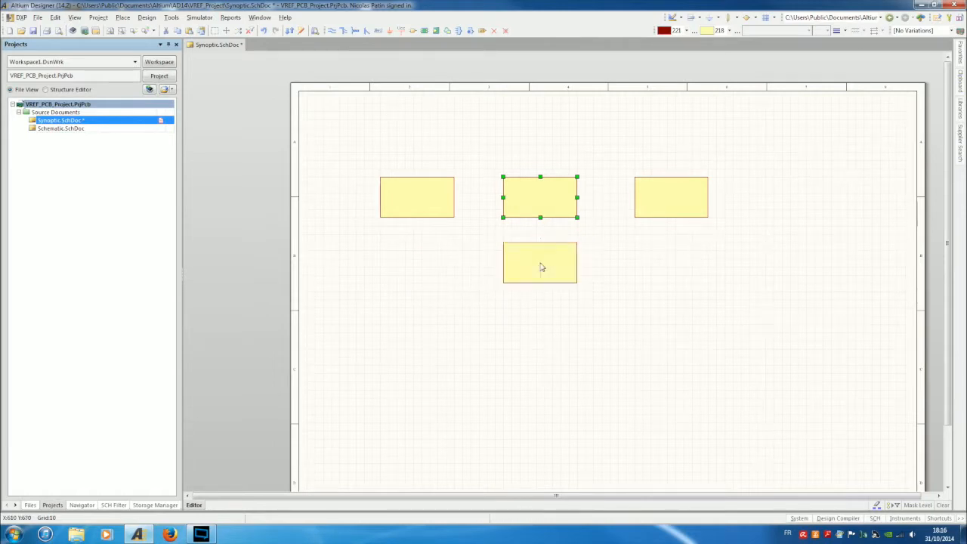
left_click(644, 248)
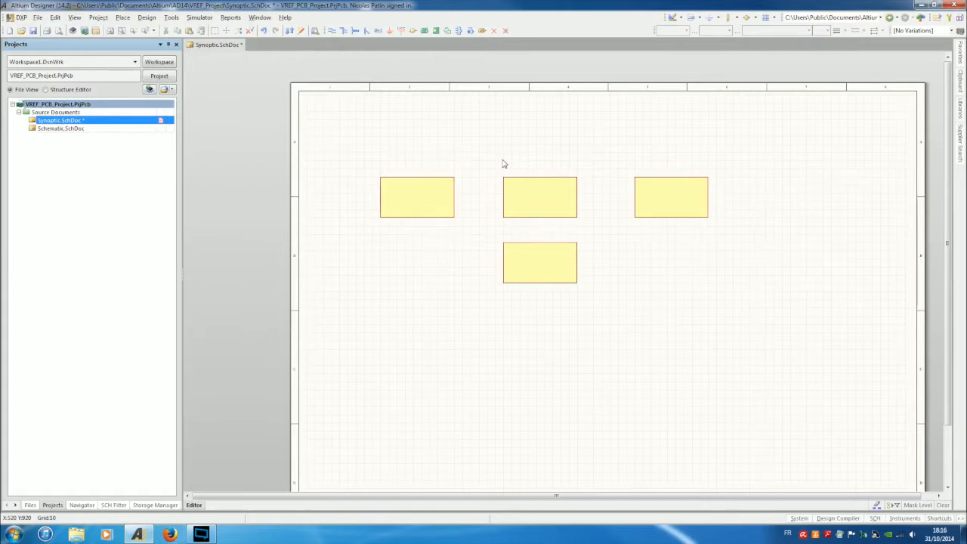
left_click_drag(559, 274, 553, 269)
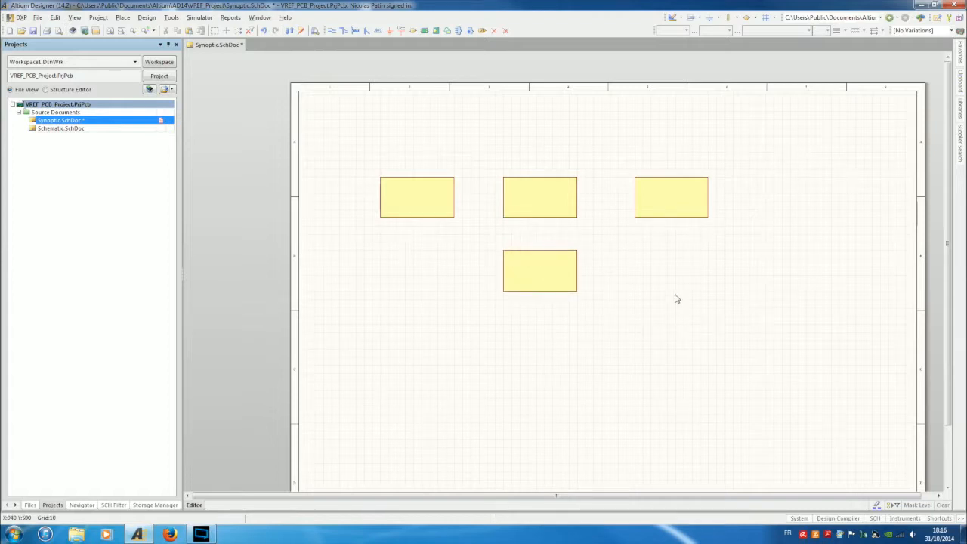
Copy the new bottom block to its left and right to complete the second row.
left_click(536, 262)
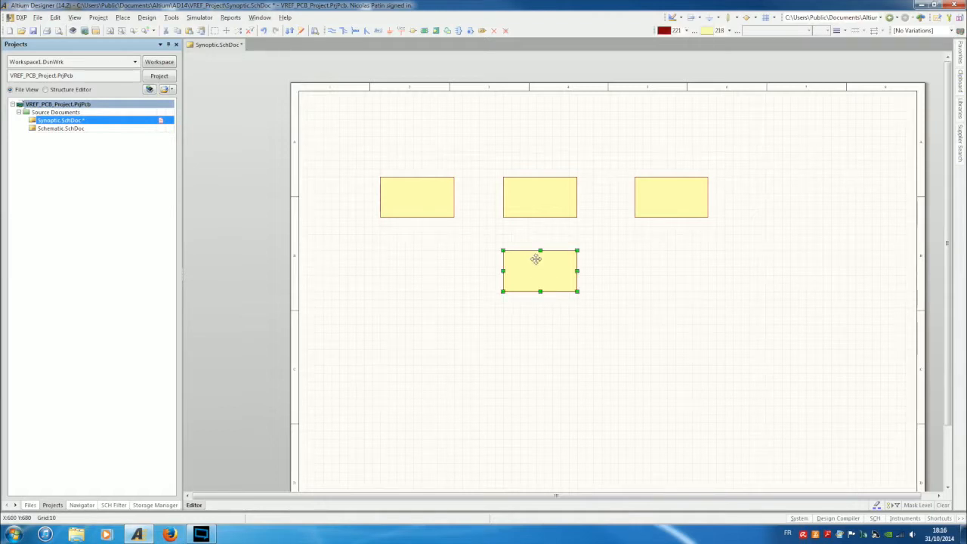
left_click_drag(536, 259, 416, 271, "shift")
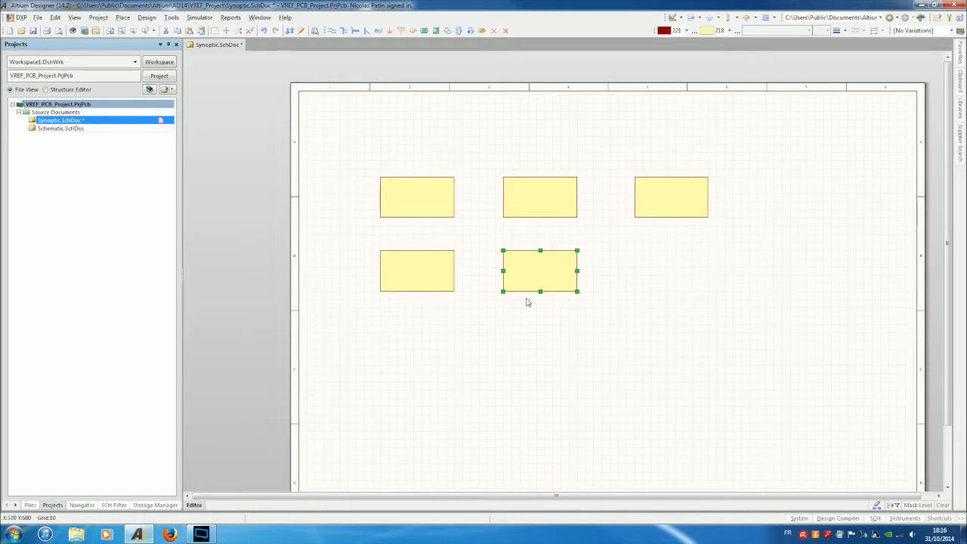
left_click_drag(540, 275, 671, 277, "shift")
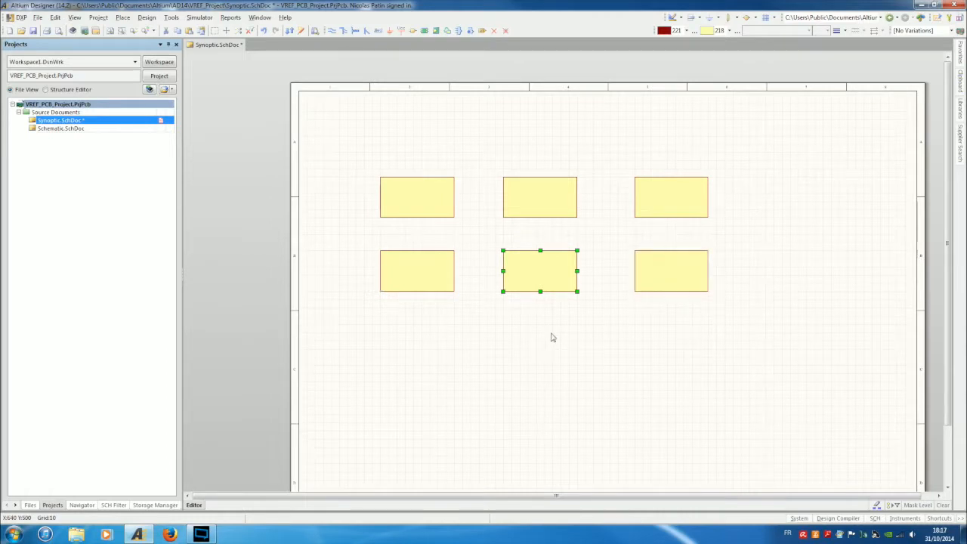
left_click(559, 296)
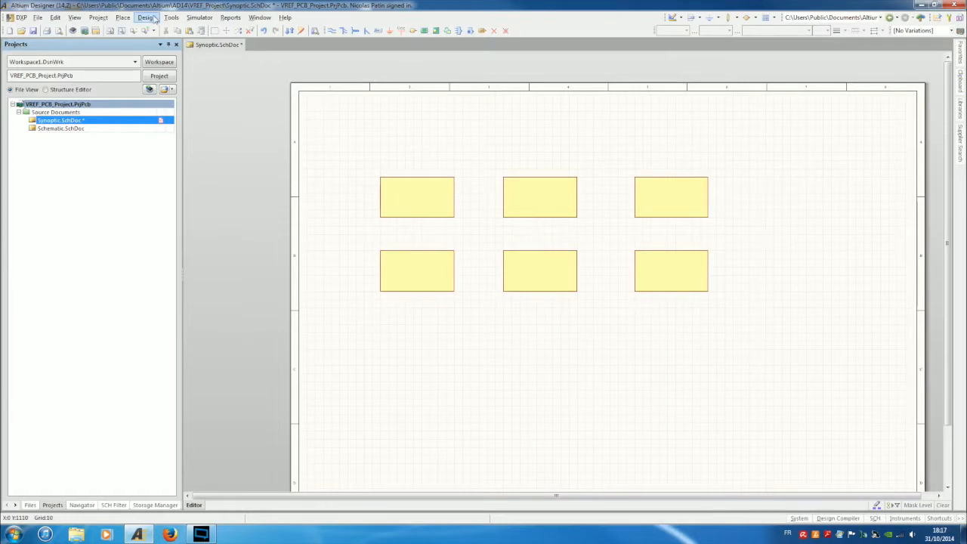
Select the top-left yellow block and dismiss its context menu without choosing anything.
left_click(407, 192)
right_click(408, 196)
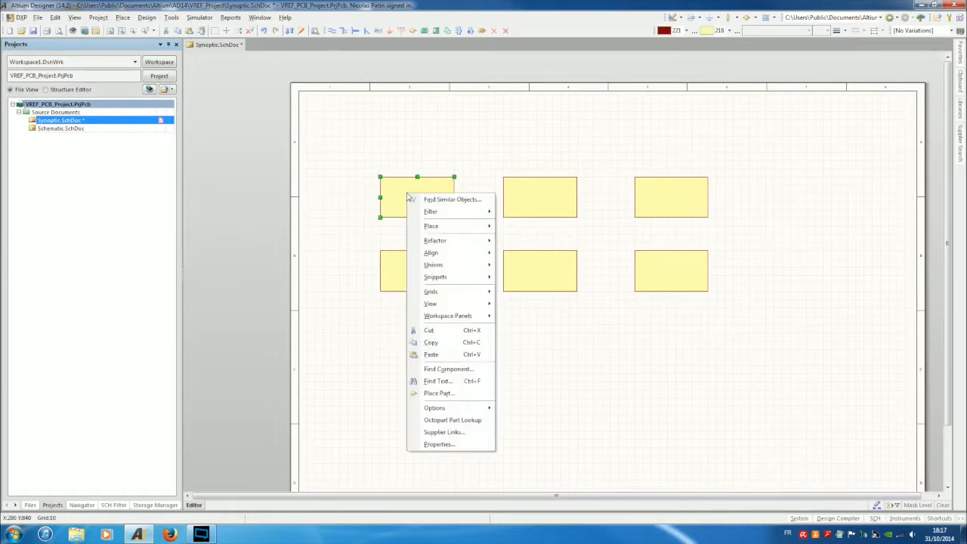
mouse_move(451, 410)
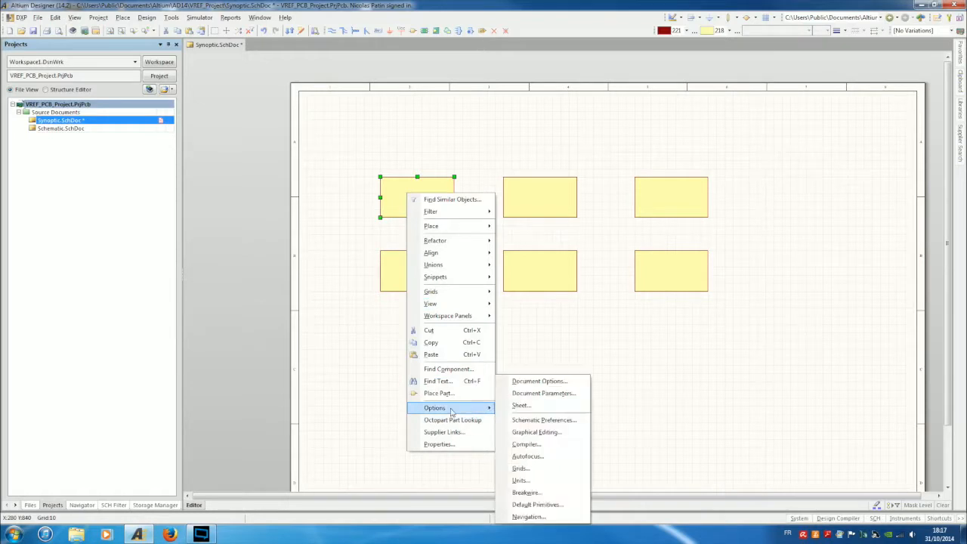
left_click(350, 373)
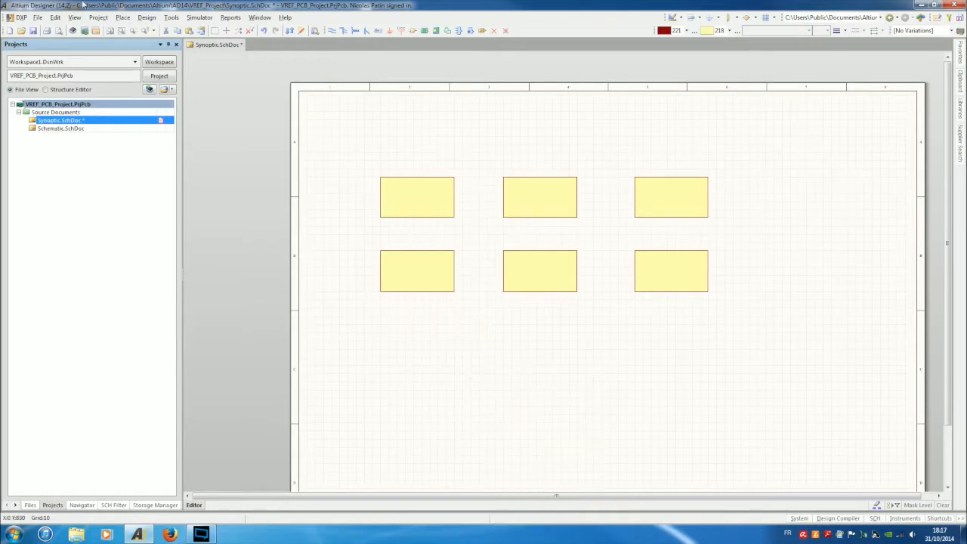
left_click(125, 18)
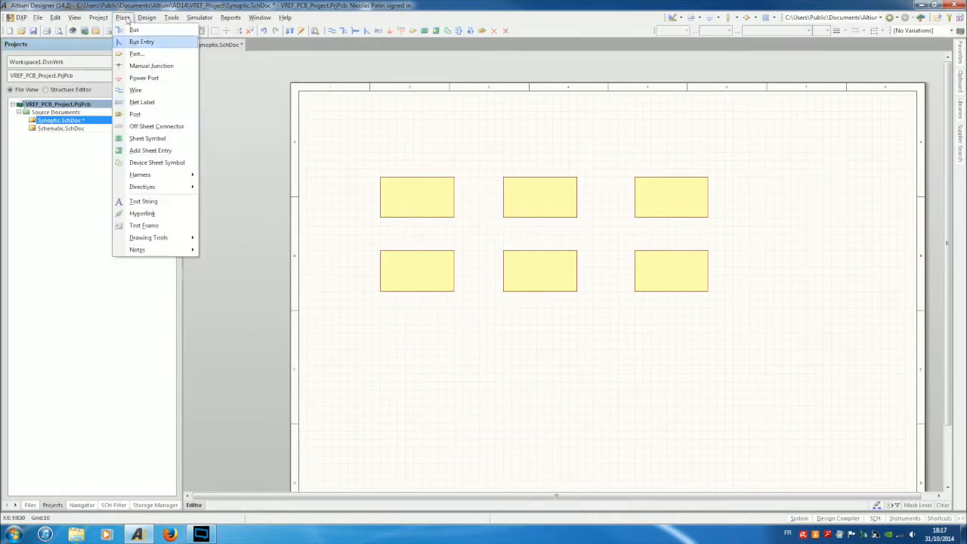
Place a text string in the top-left block reading 'Référence de tension 5V'.
left_click(140, 201)
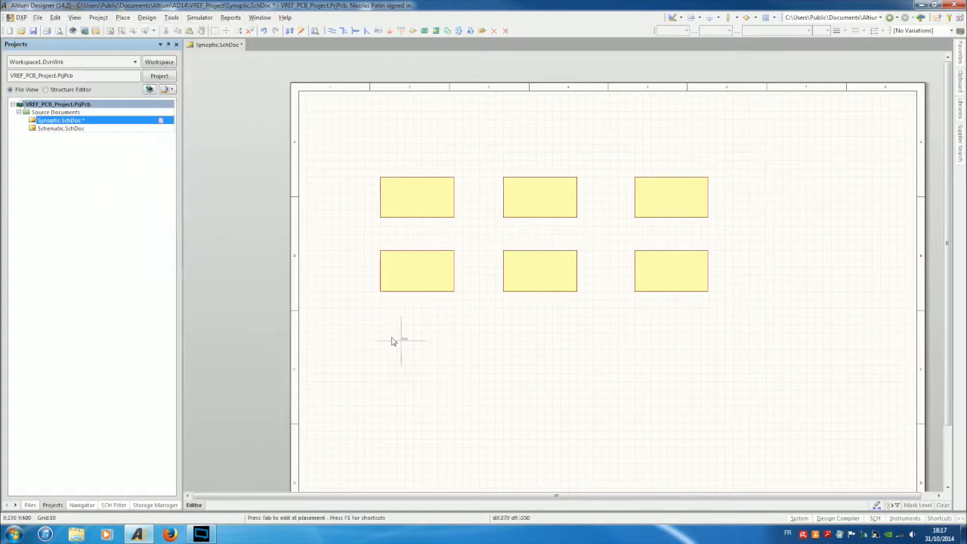
left_click(395, 196)
right_click(423, 291)
double_click(396, 198)
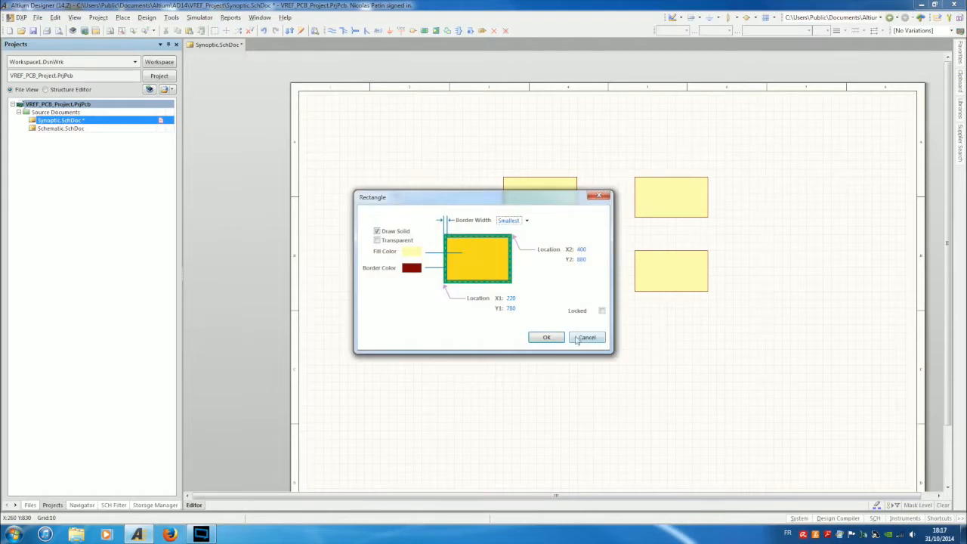
left_click(580, 333)
scroll(410, 185, "up", 2, "ctrl")
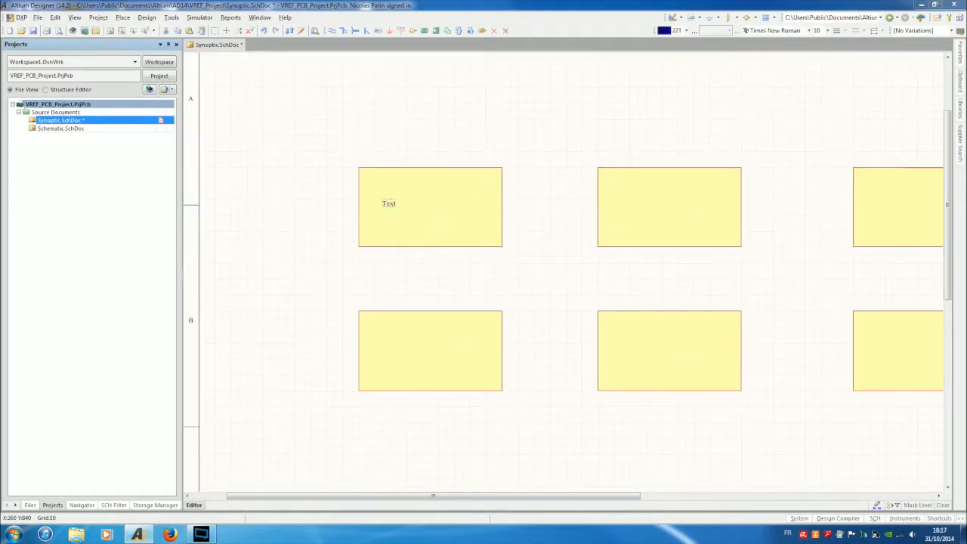
key("Tab")
type("R")
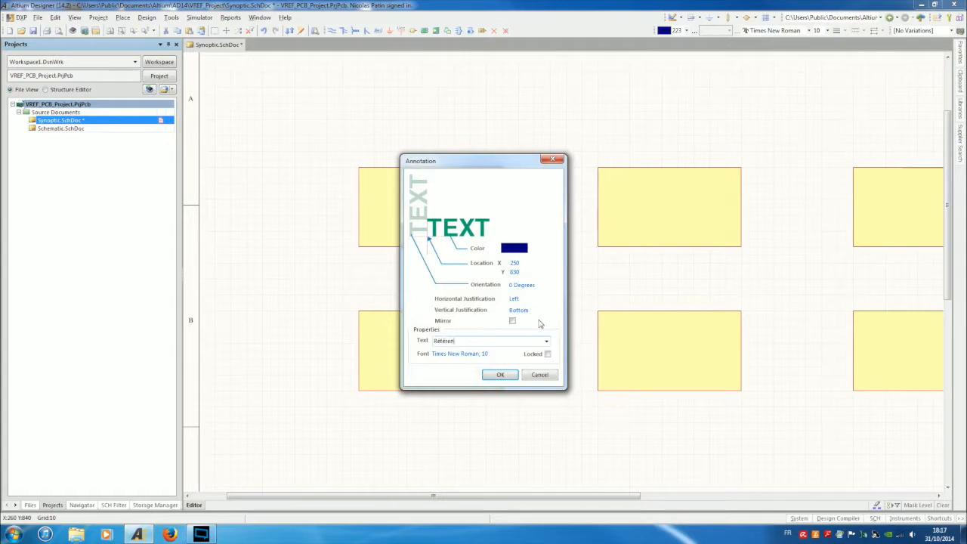
type("éférence de tension 5V")
key("Return")
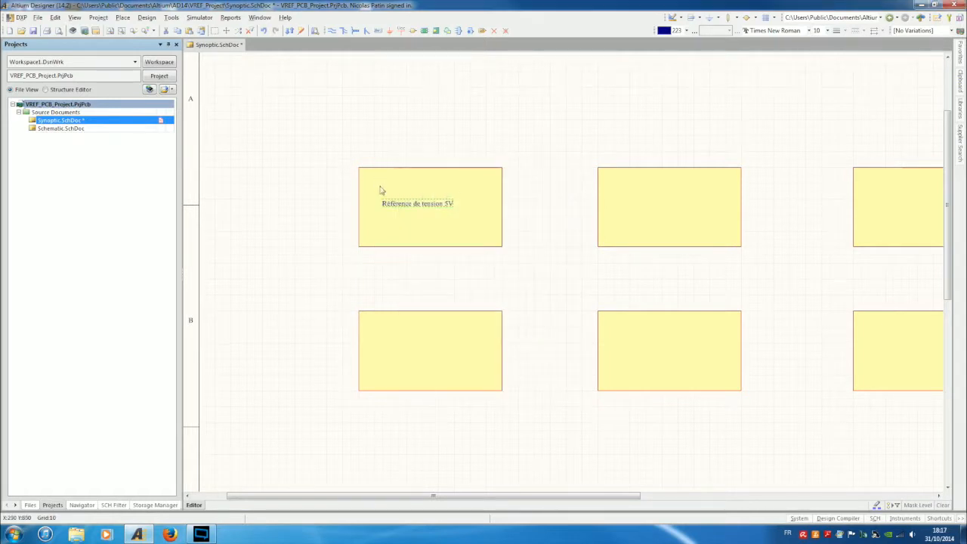
Set the label's font to Times New Roman, size 20.
double_click(417, 204)
key("ctrl+c")
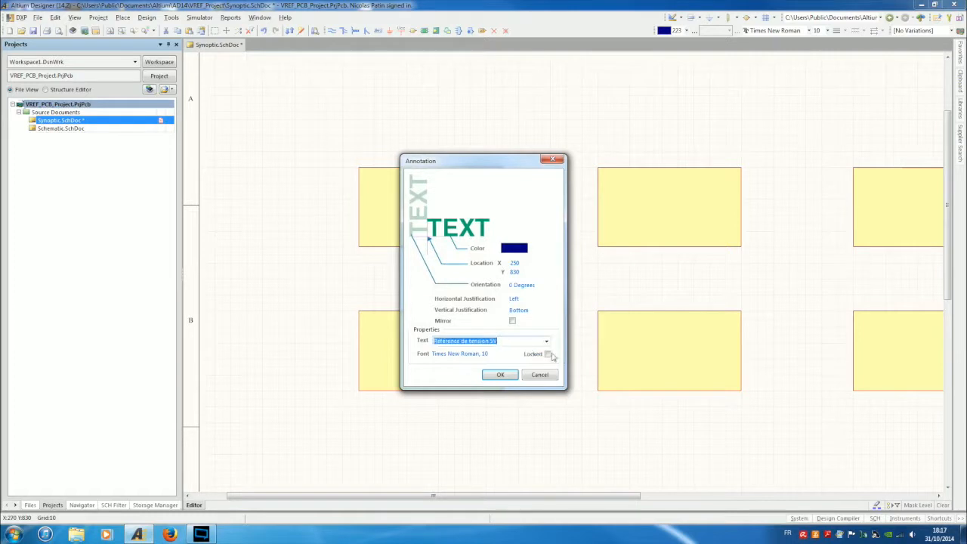
left_click(456, 355)
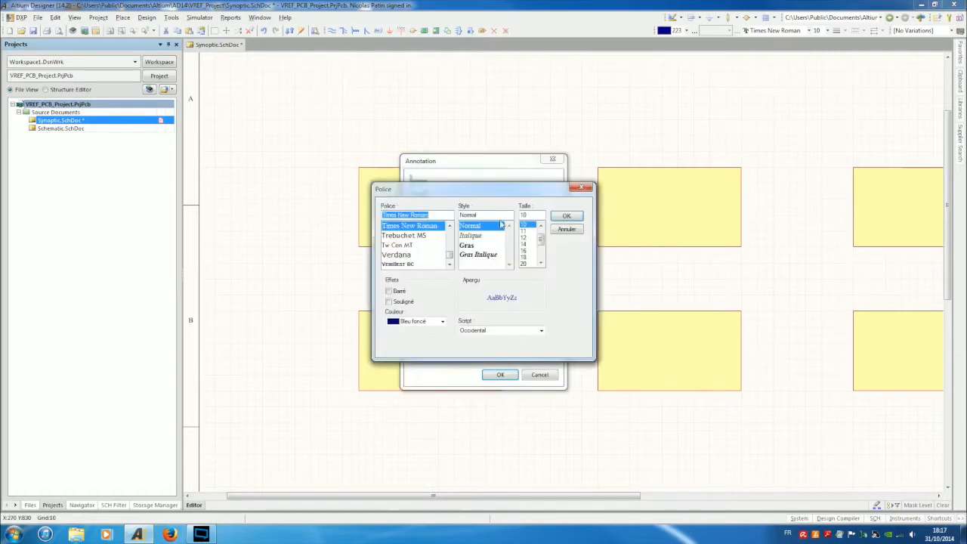
left_click(523, 264)
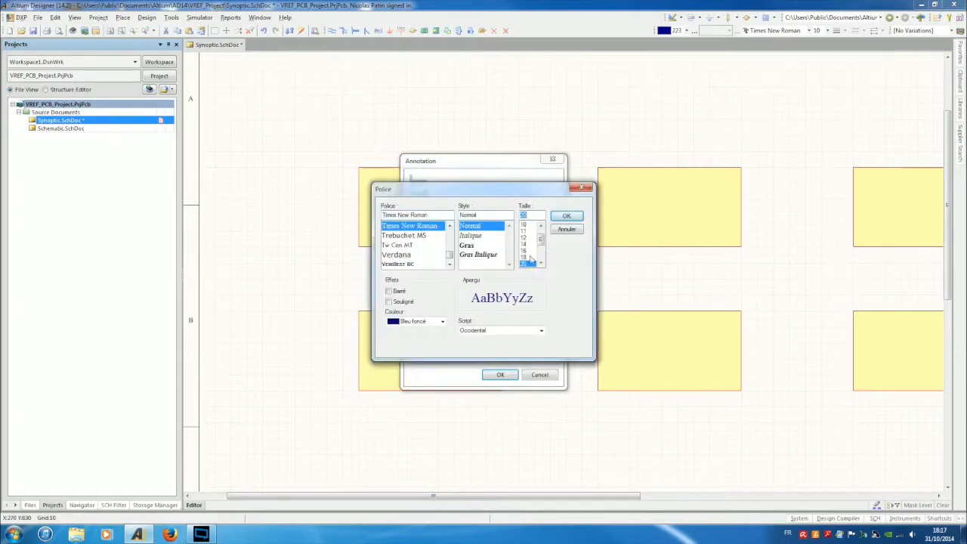
left_click(566, 216)
left_click(506, 377)
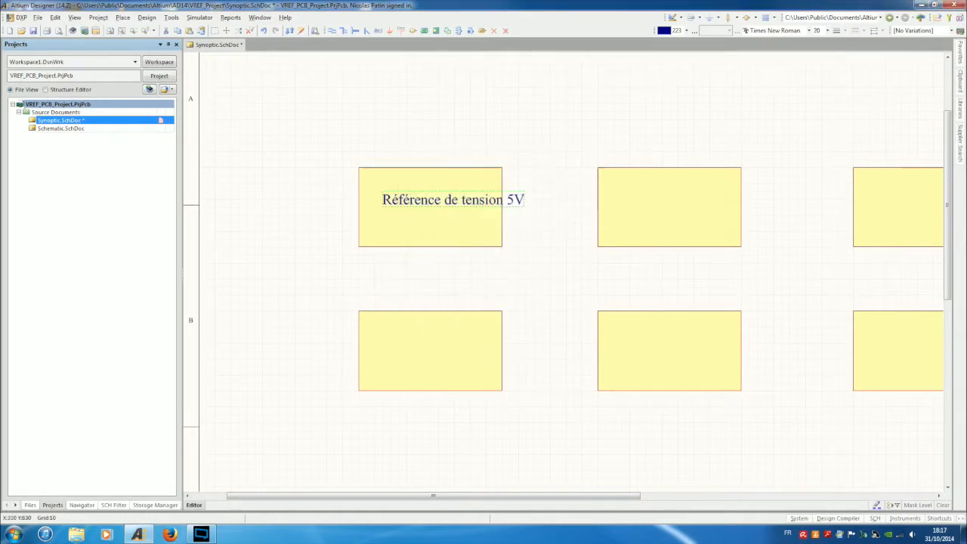
Drop the label in the top-left block and widen the block to fit it.
left_click(414, 184)
right_click(414, 184)
left_click(487, 222)
left_click_drag(502, 206, 519, 207)
Duplicate the label below the title and change the copy to 'LTC6655-5'.
left_click(499, 188)
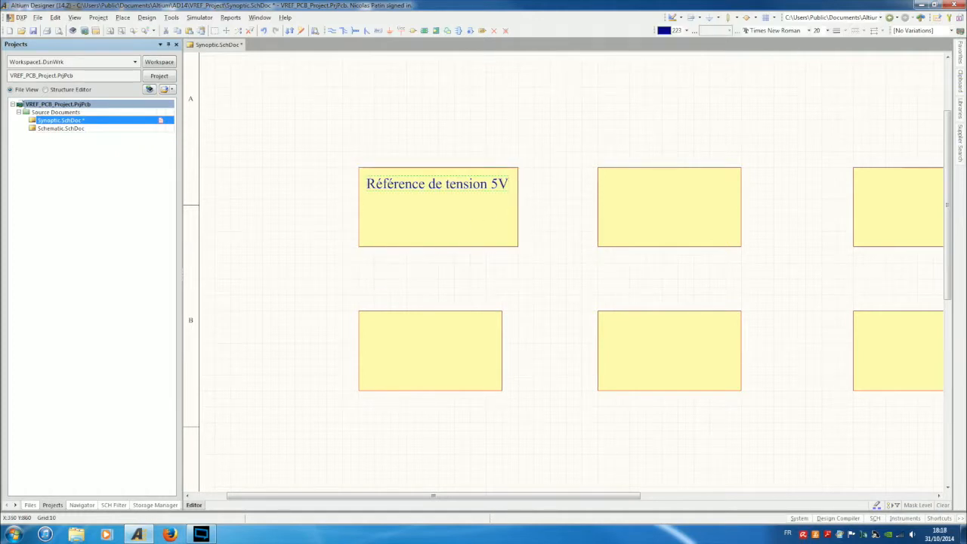
key("ctrl+v")
left_click(431, 200)
double_click(410, 206)
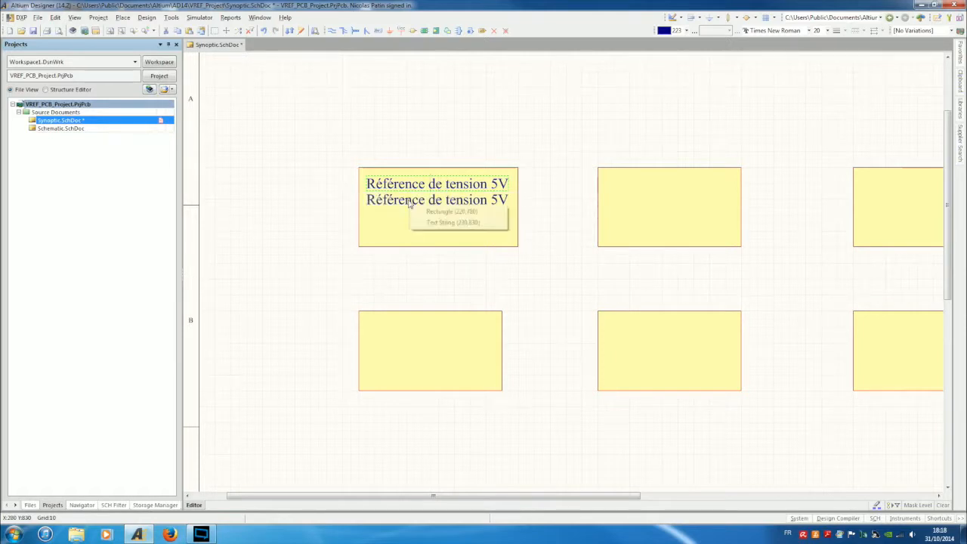
left_click(450, 222)
type("LTC6655-5")
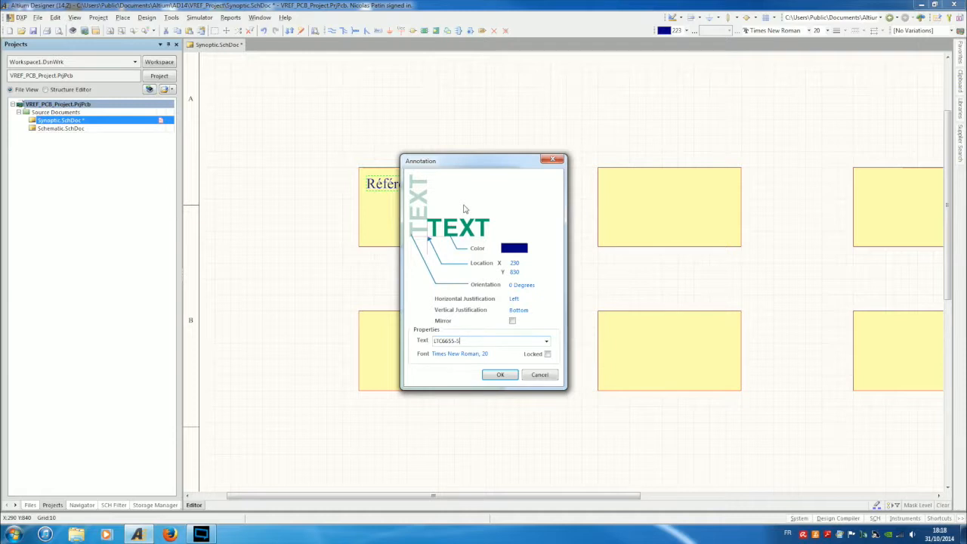
key("Return")
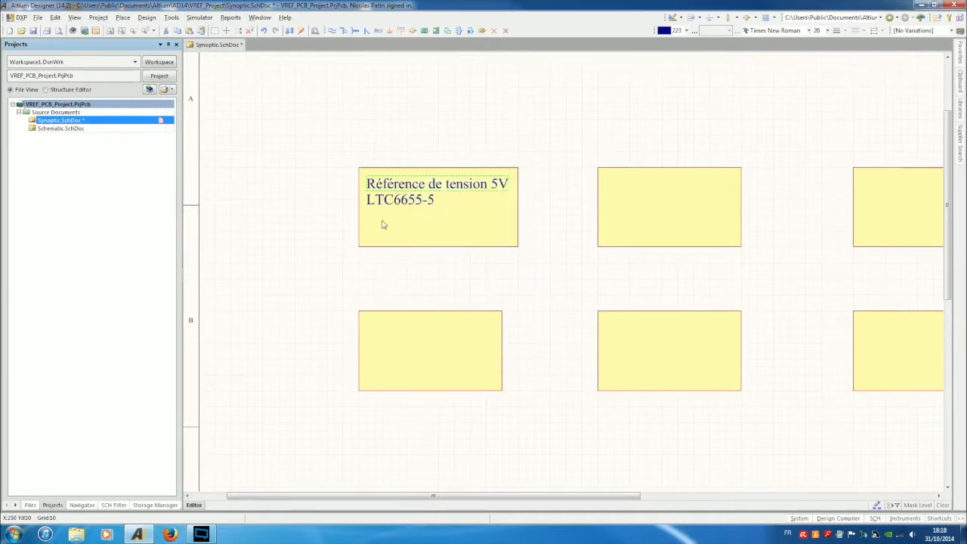
Paste a third copy of the label as a new line beneath.
key("ctrl+v")
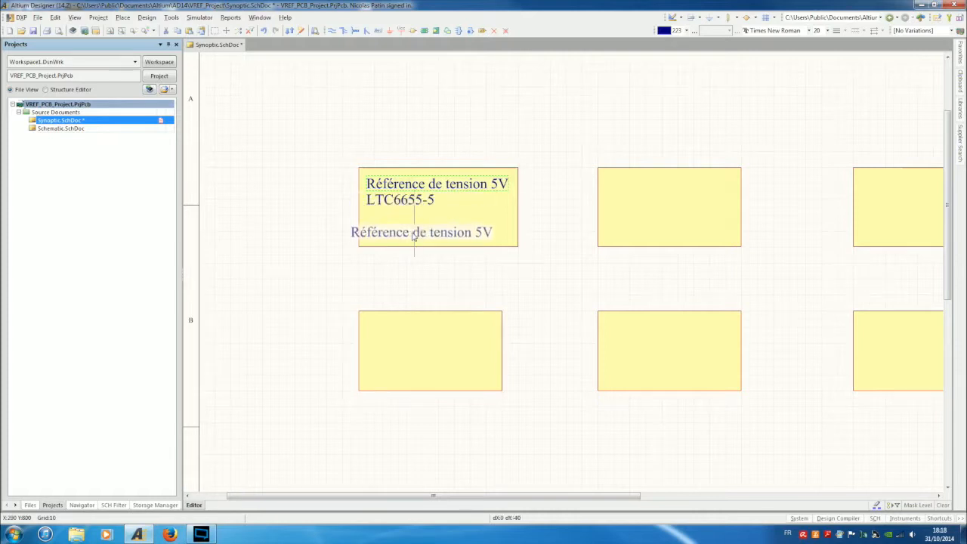
left_click(431, 218)
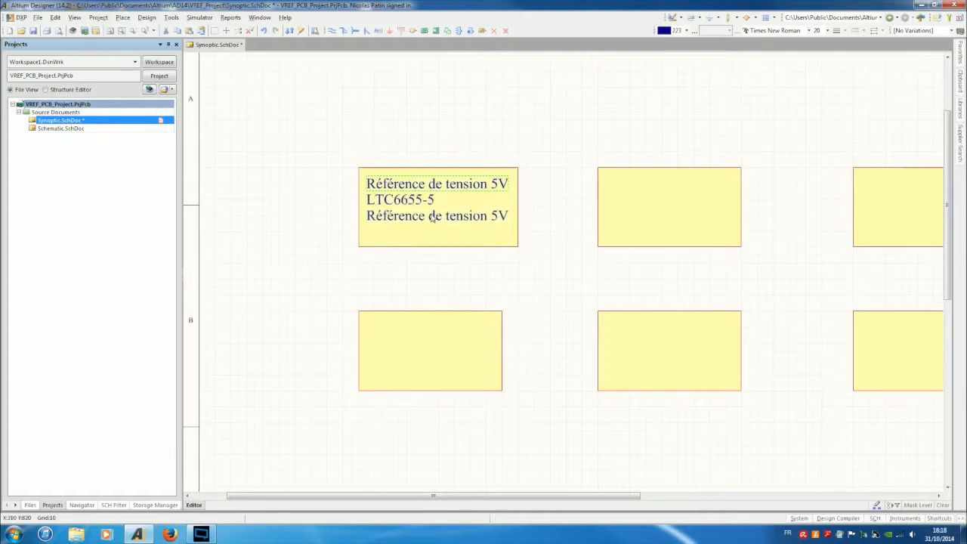
double_click(431, 217)
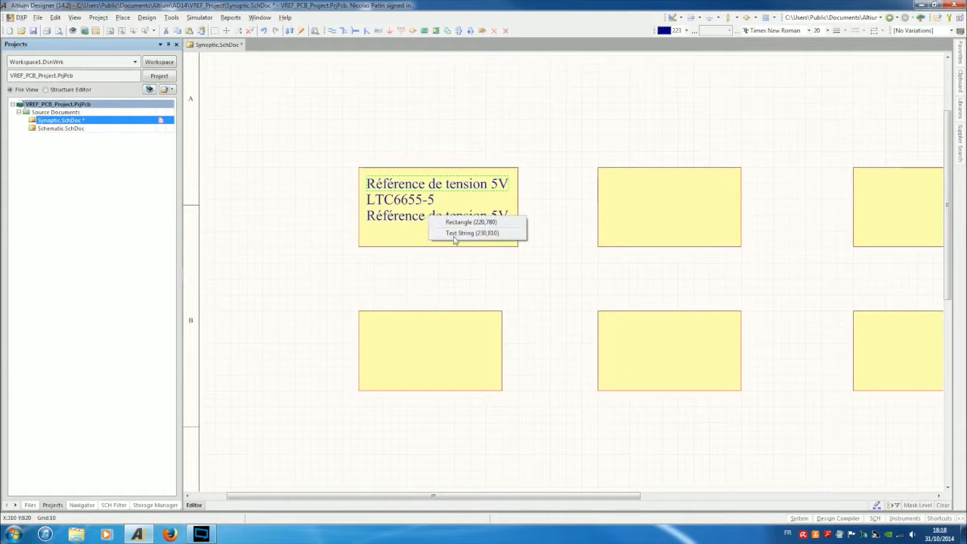
left_click(456, 233)
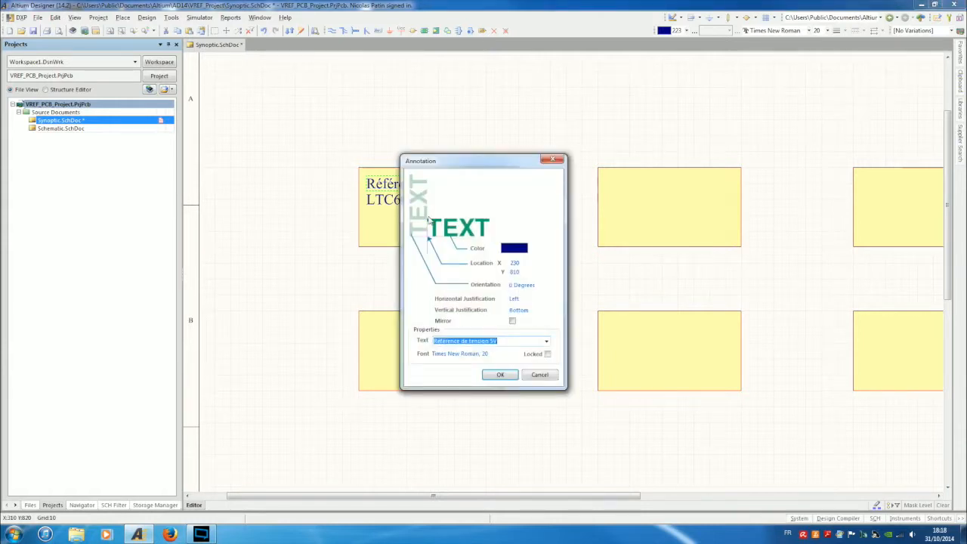
type("0")
type(".0")
type("P:écision ini")
type("t")
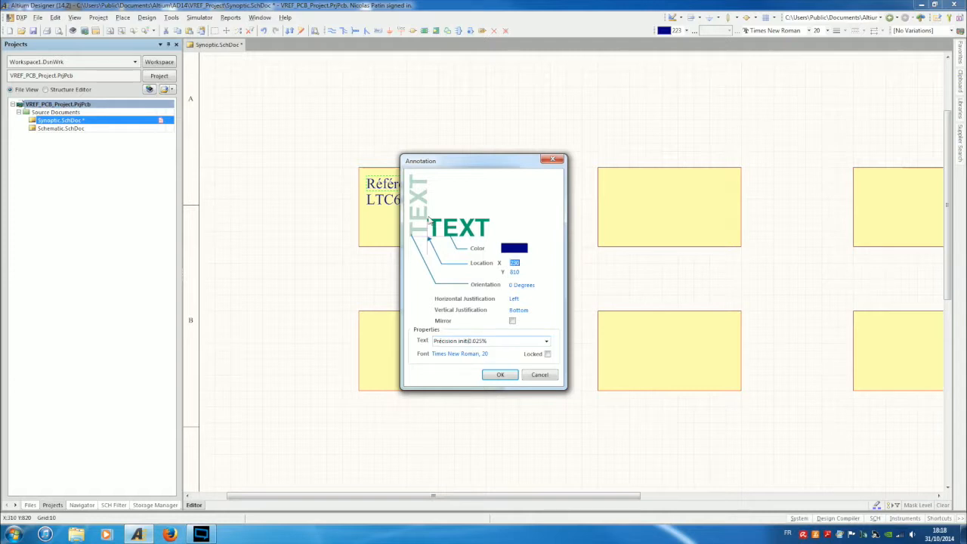
left_click(538, 376)
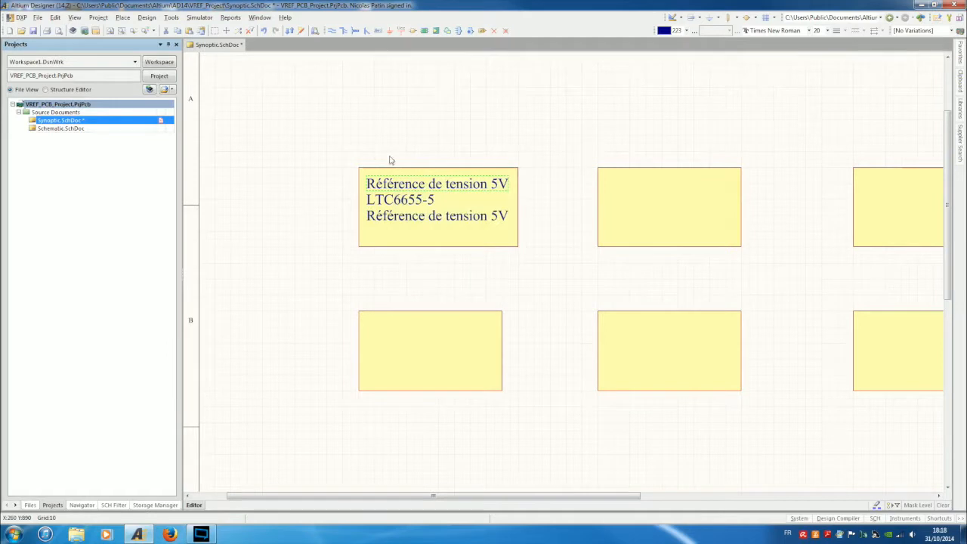
Change the third line to 'Précision ini. : 0.025%' in 14-point font.
double_click(396, 220)
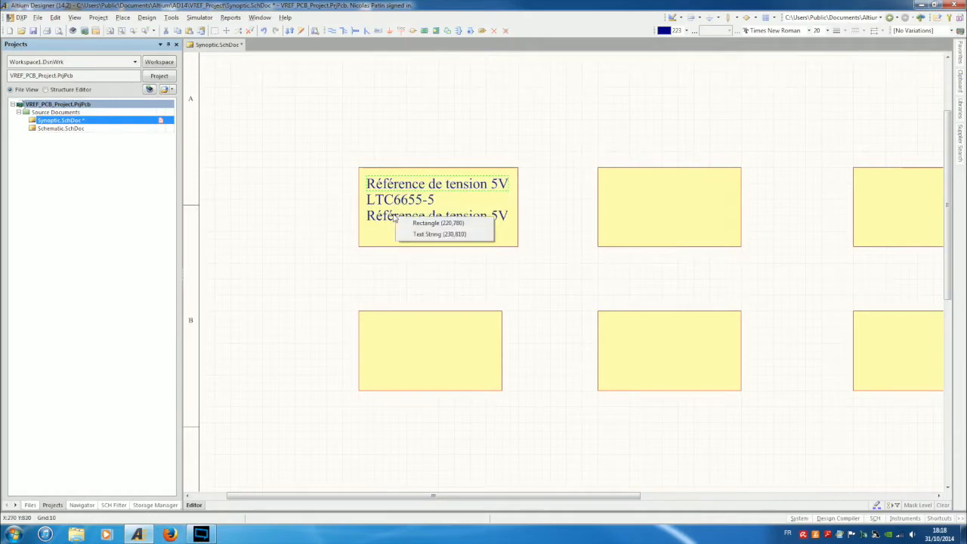
left_click(421, 235)
key("ctrl+c")
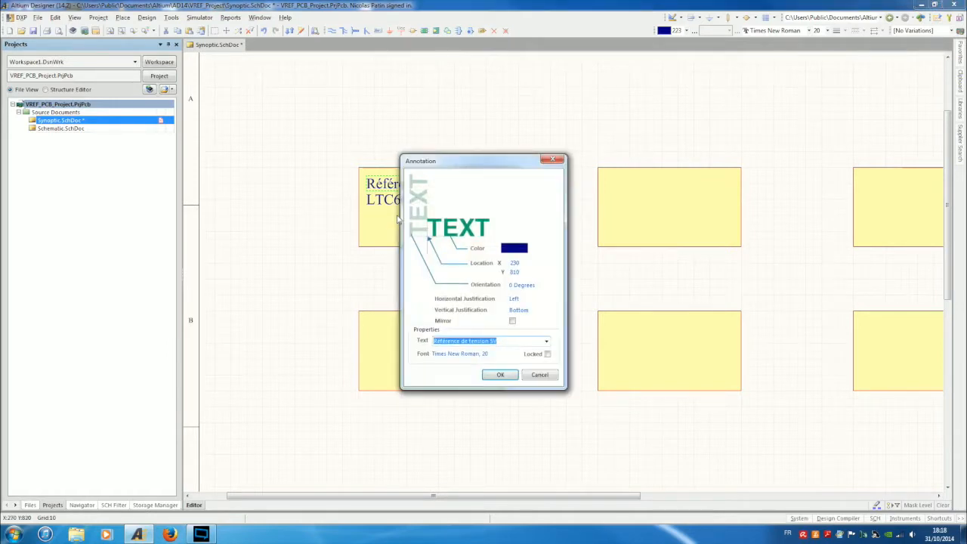
type("précision ini. : 0.025%")
left_click(456, 357)
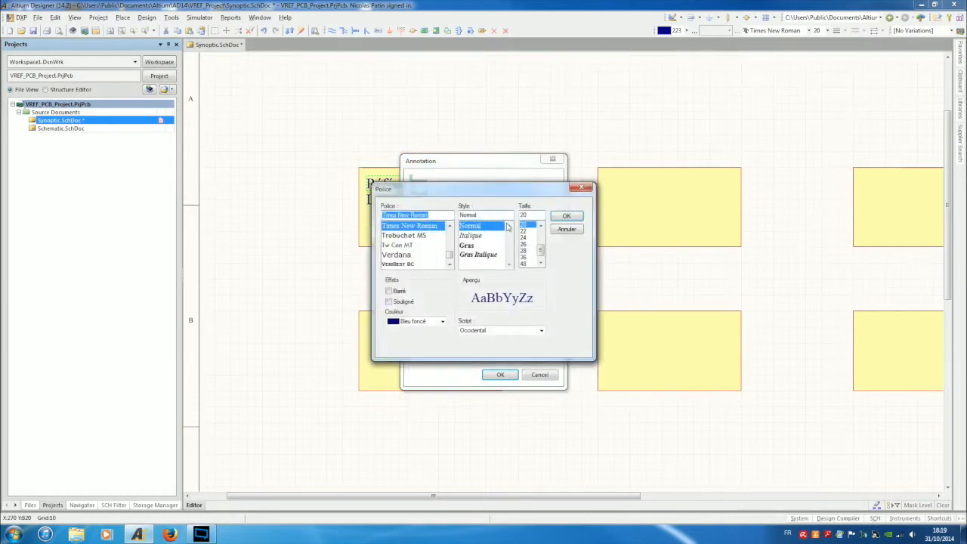
left_click(543, 226)
left_click(542, 226)
left_click(542, 226)
left_click(542, 226)
left_click(543, 226)
left_click(523, 238)
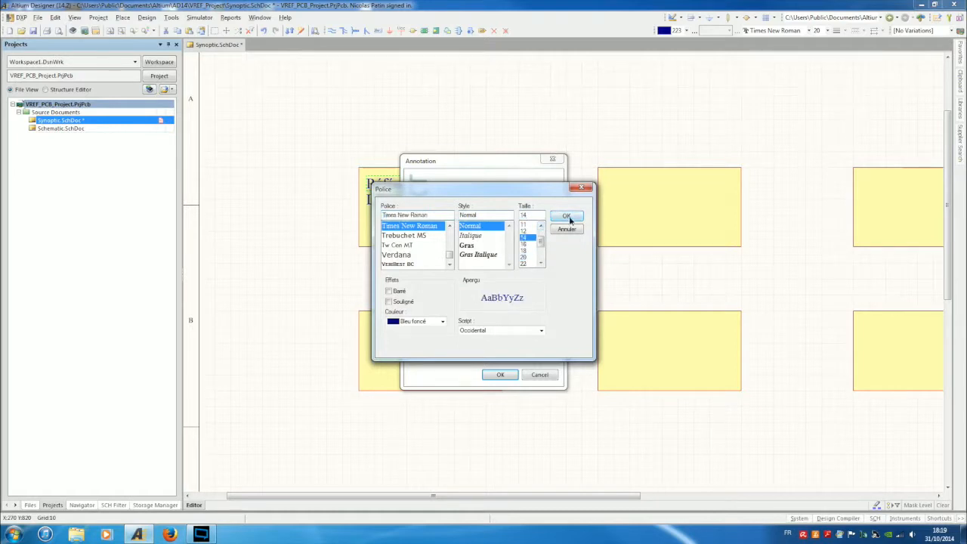
left_click(566, 216)
left_click(497, 376)
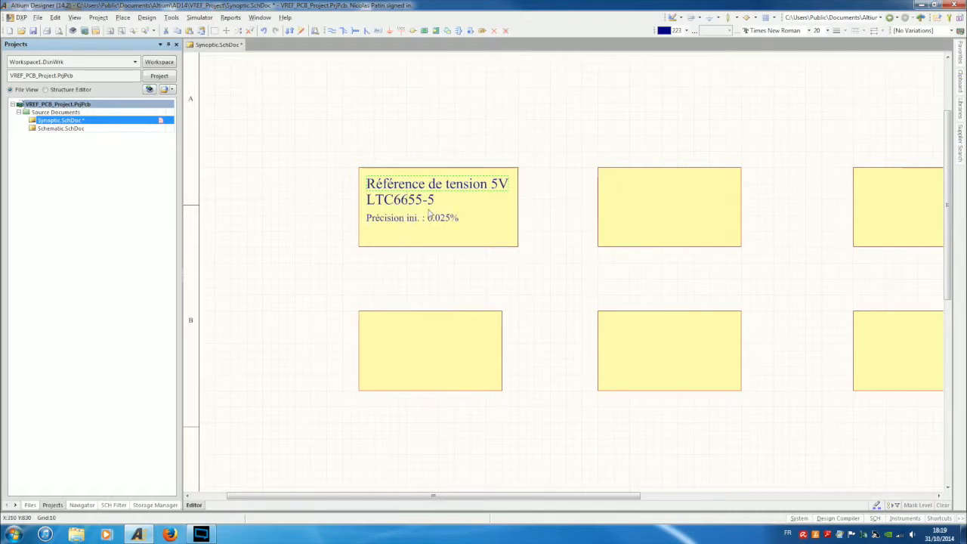
Paste another title copy below the precision line and set its font size to 14.
key("ctrl+v")
left_click(392, 240)
double_click(396, 235)
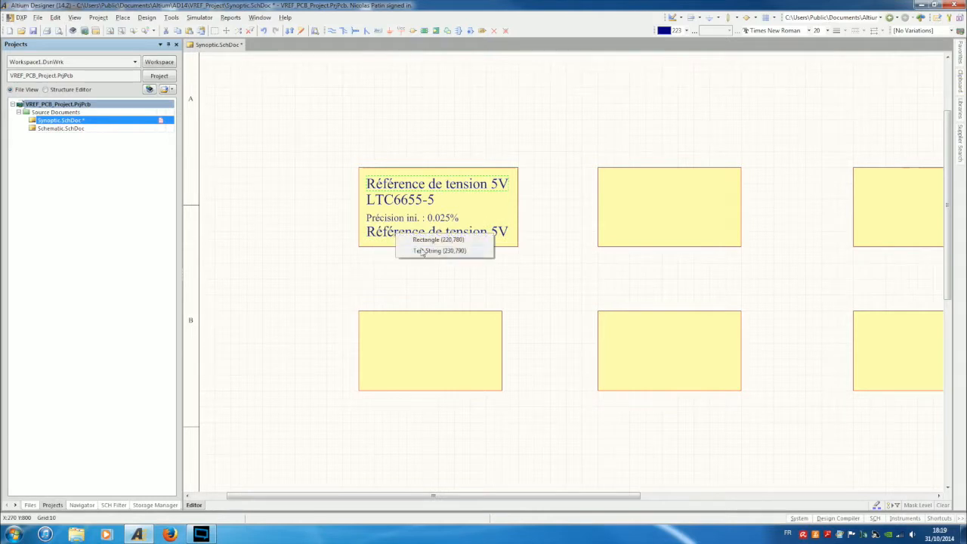
left_click(424, 252)
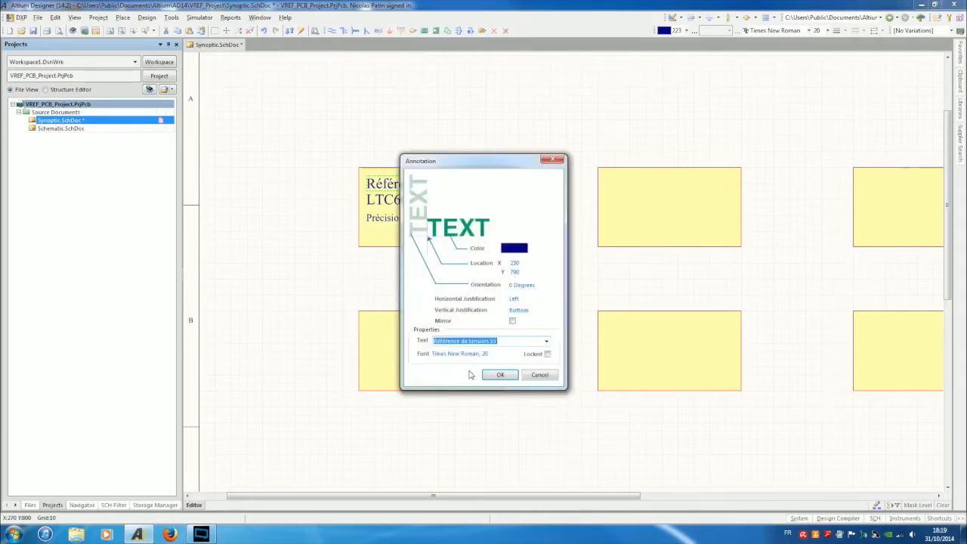
left_click(480, 354)
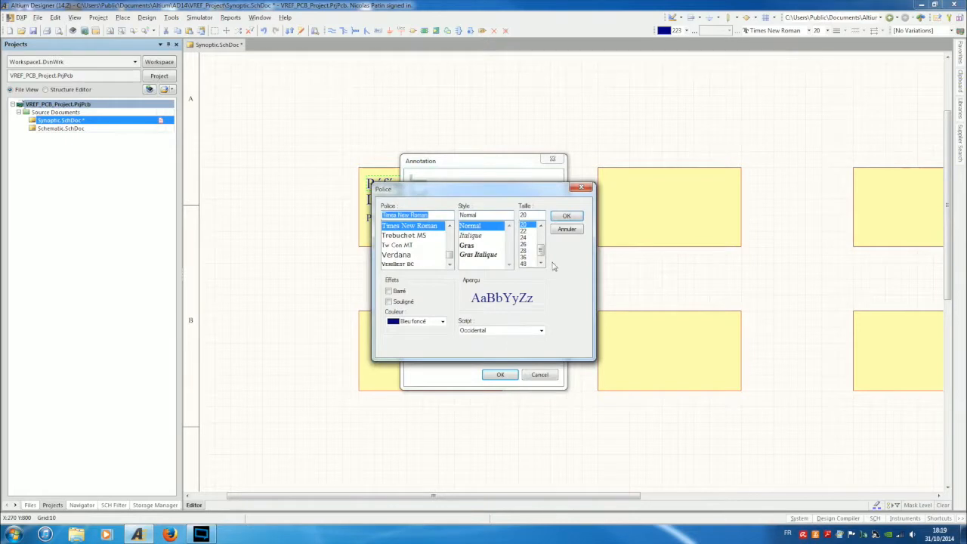
left_click(541, 225)
left_click(540, 225)
left_click(541, 225)
left_click(526, 225)
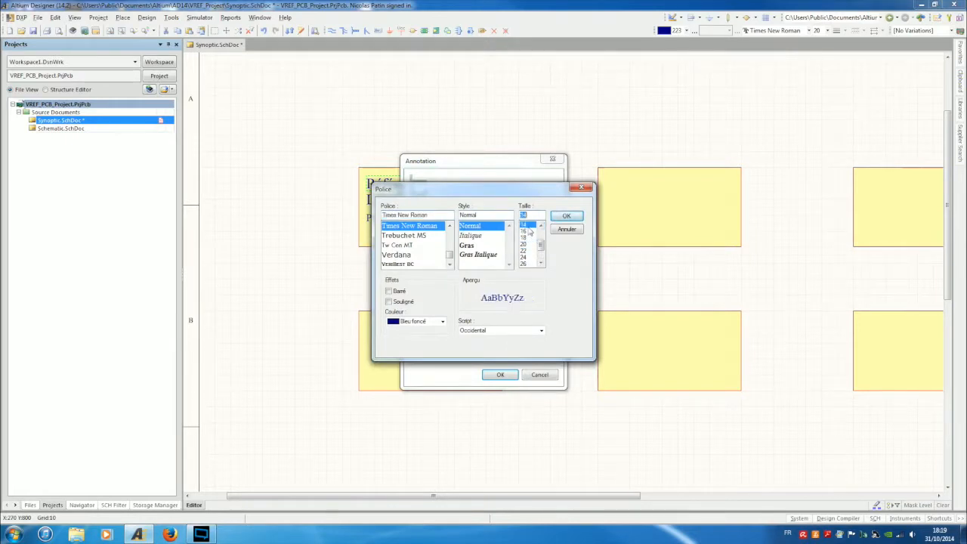
left_click(567, 216)
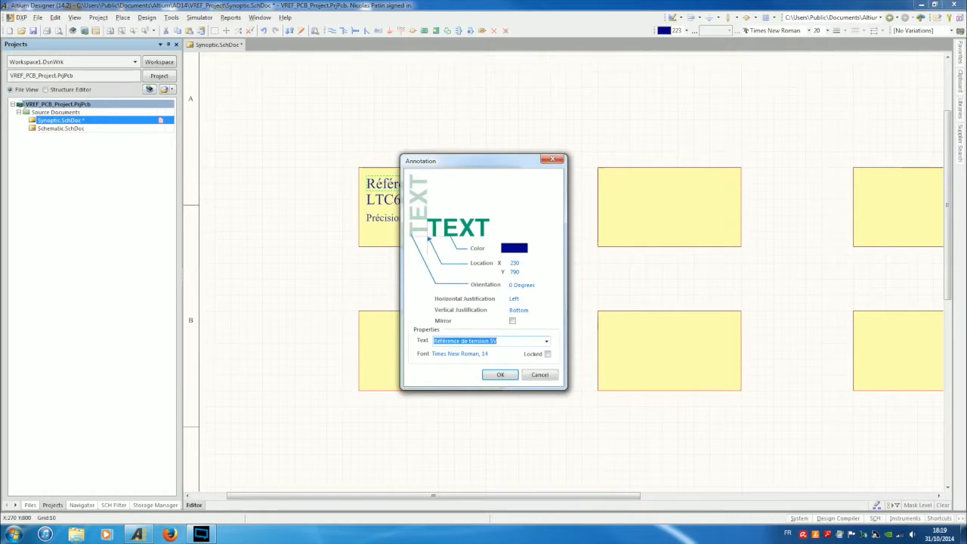
Change that line's text to 'Bruit : 0.25ppm (P-P)'.
type("0.25ppm")
key("Home")
type("Noise ")
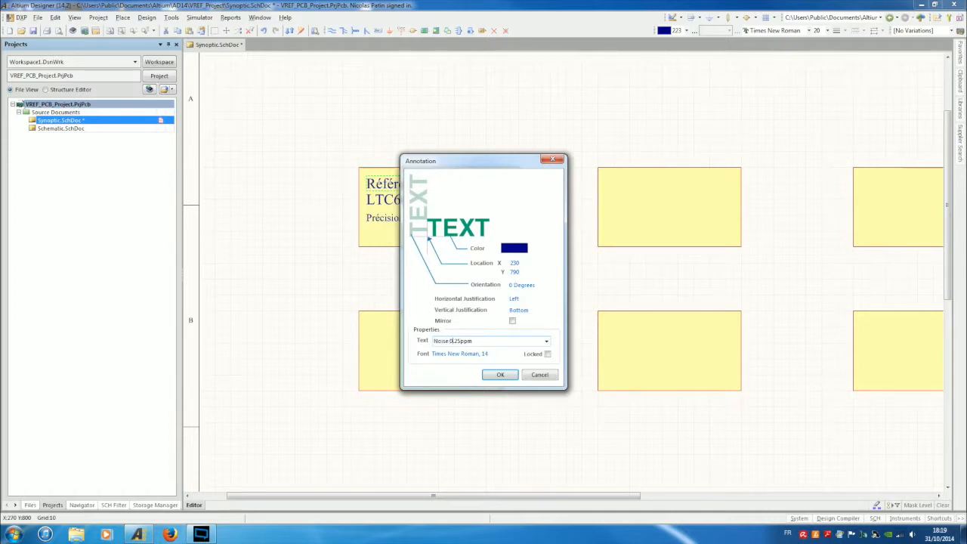
type(":")
type("Bruit")
key("Return")
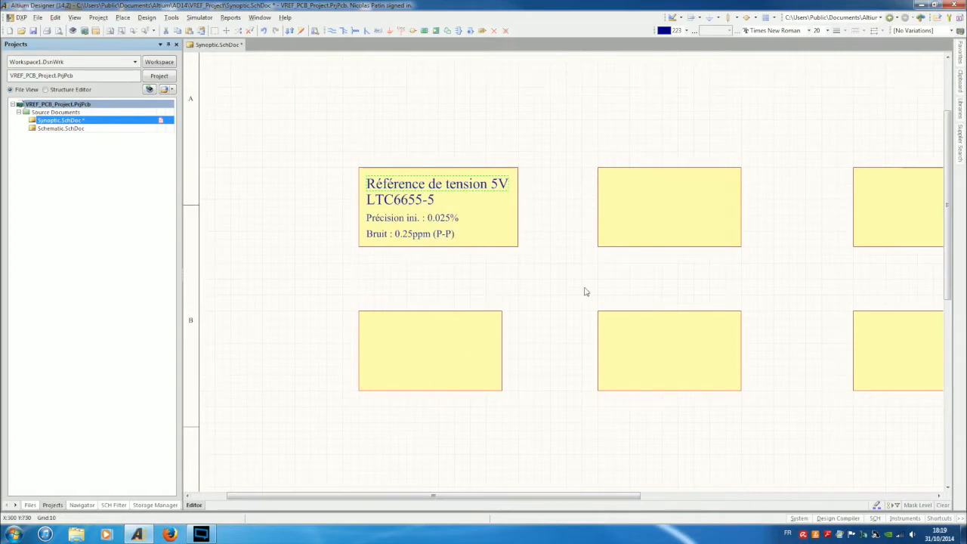
left_click(581, 282)
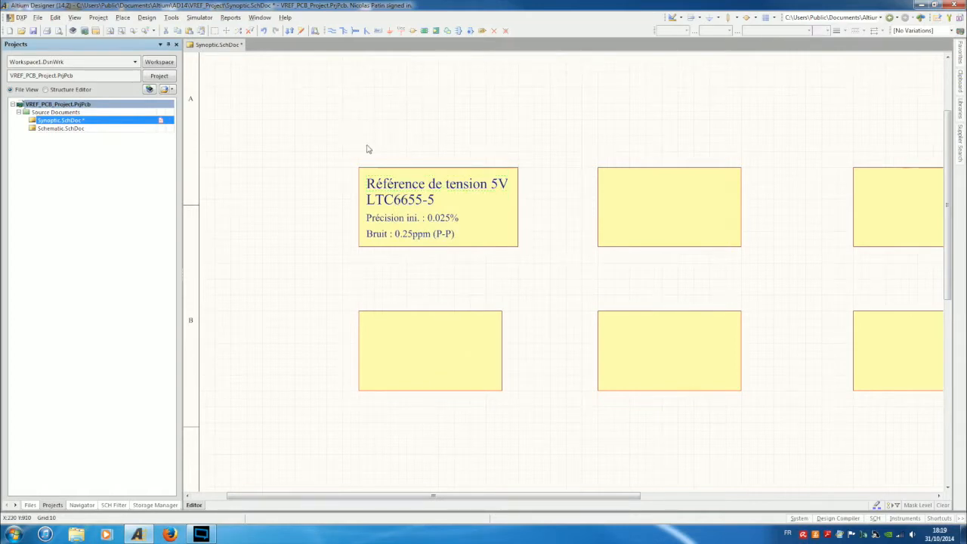
Copy the spec text into the upper-middle block, widen it, and move all six blocks right and down.
left_click_drag(361, 146, 511, 304)
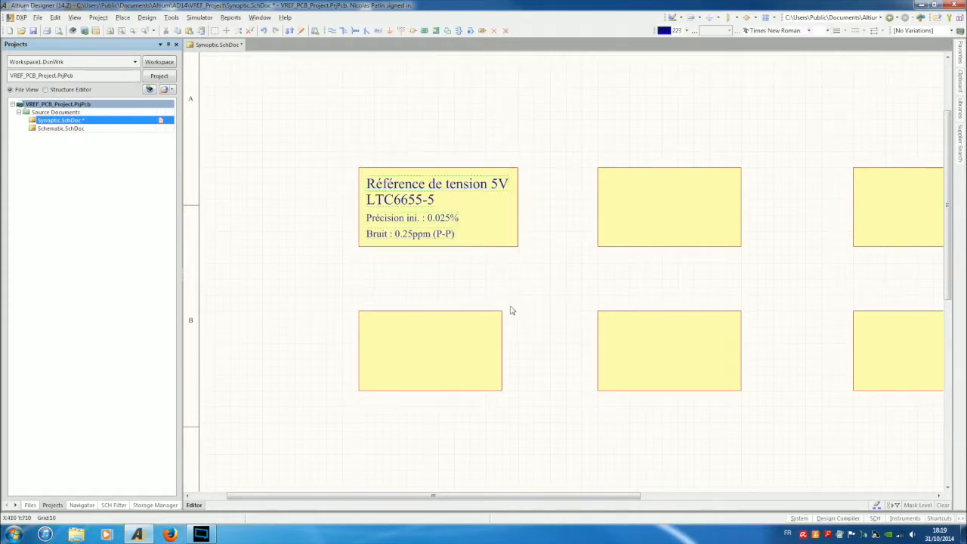
key("ctrl+v")
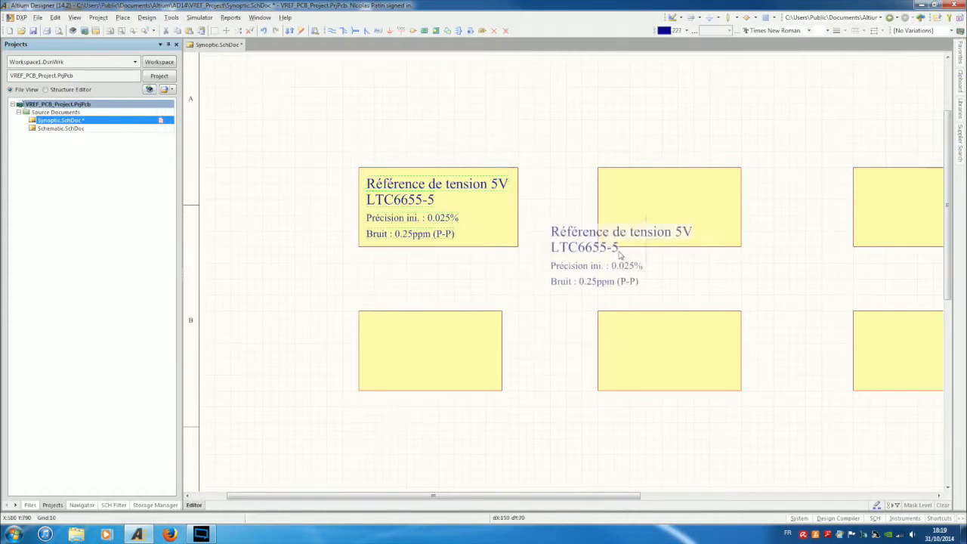
left_click(676, 198)
left_click(711, 234)
left_click_drag(742, 206, 760, 207)
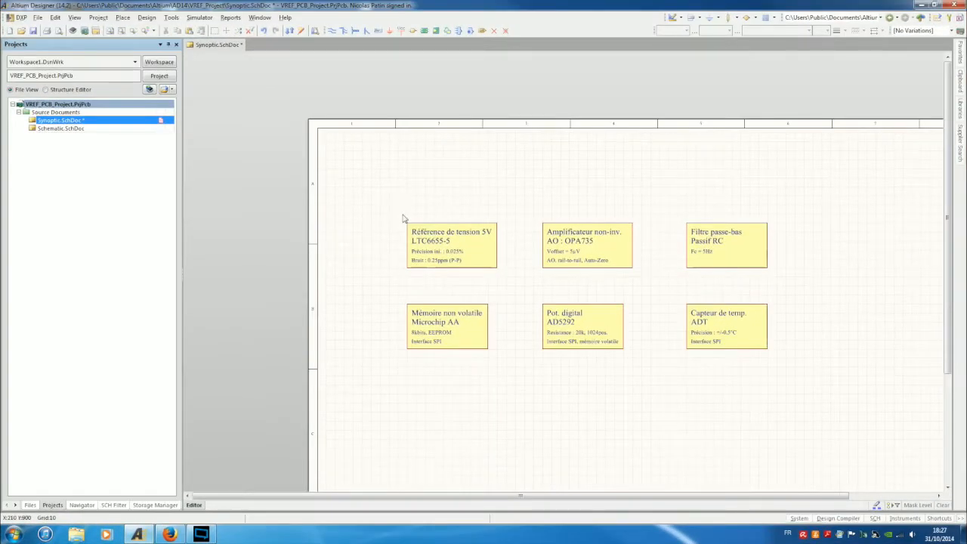
left_click_drag(402, 218, 807, 412)
left_click_drag(753, 255, 841, 322)
Select and delete the six blocks, then undo to restore them.
left_click(579, 238)
scroll(581, 240, "down", 1, "ctrl")
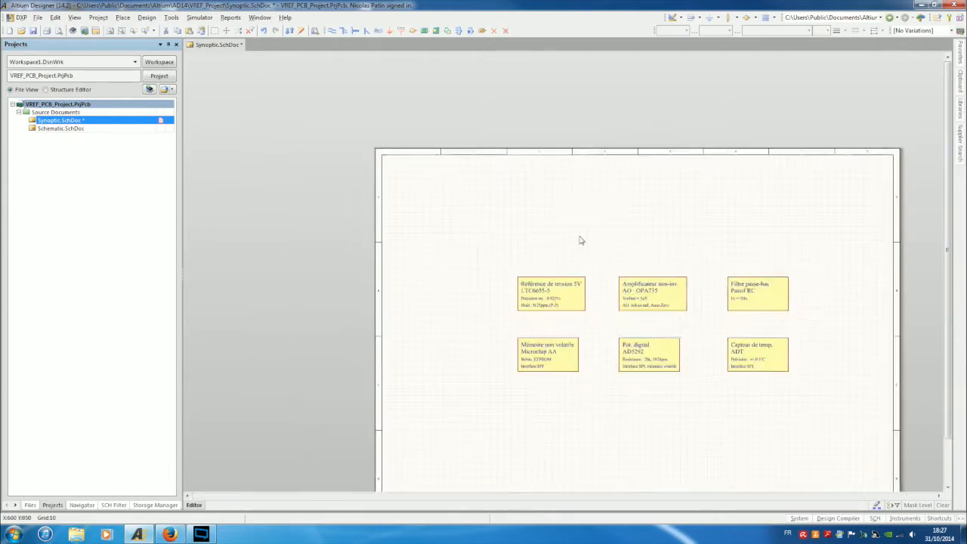
scroll(580, 239, "down", 1, "ctrl")
left_click_drag(511, 239, 766, 377)
left_click(727, 369)
left_click(744, 377)
key("Delete")
key("ctrl+z")
scroll(562, 377, "up", 3, "ctrl")
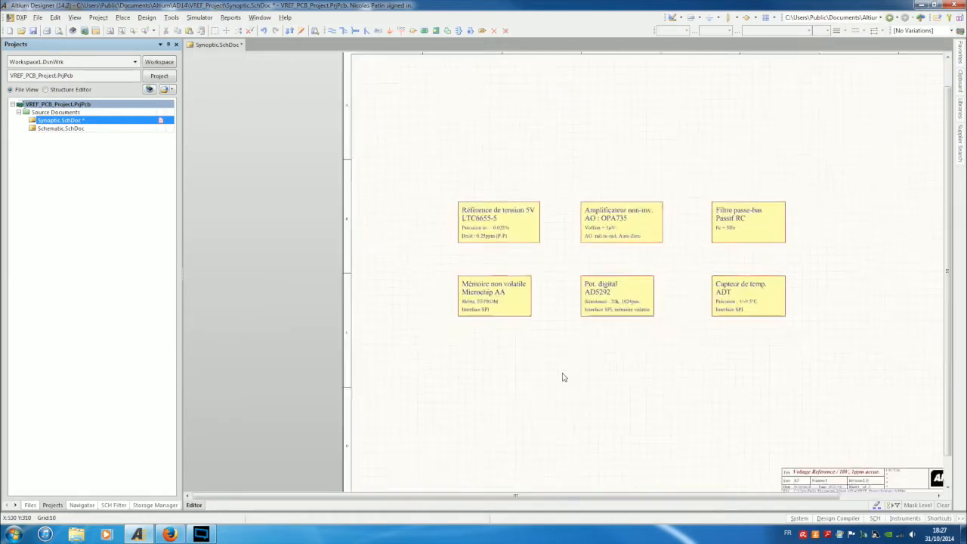
Copy the Mémoire non volatile block below and stretch it into a long thin bar.
left_click(526, 304)
key("ctrl+v")
left_click(490, 368)
left_click(486, 389)
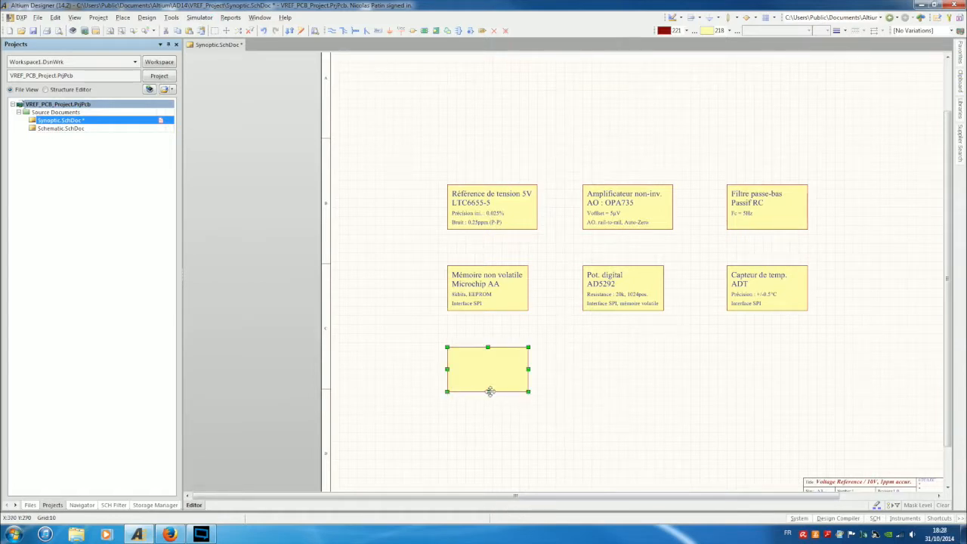
left_click_drag(488, 391, 808, 337)
left_click(855, 324)
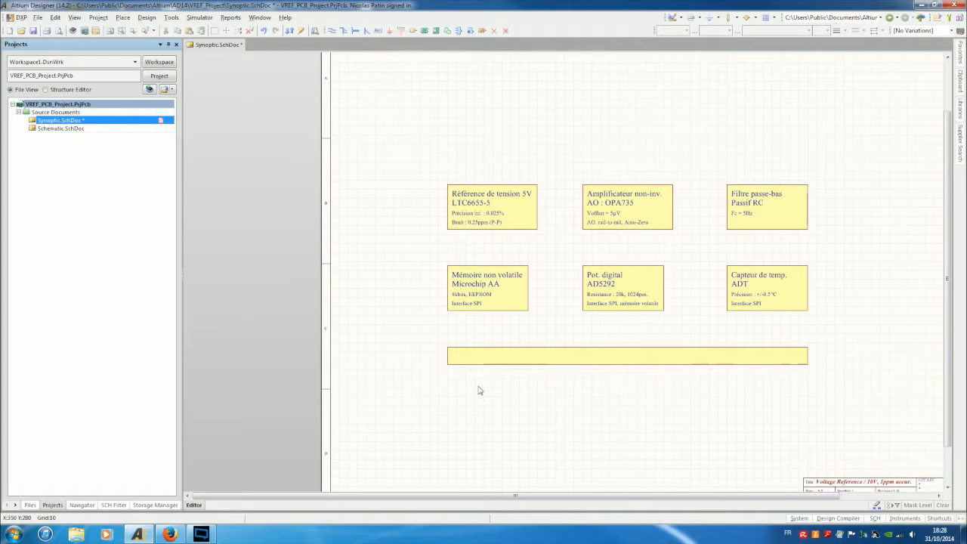
Give the bar a grey (213) fill colour.
double_click(562, 360)
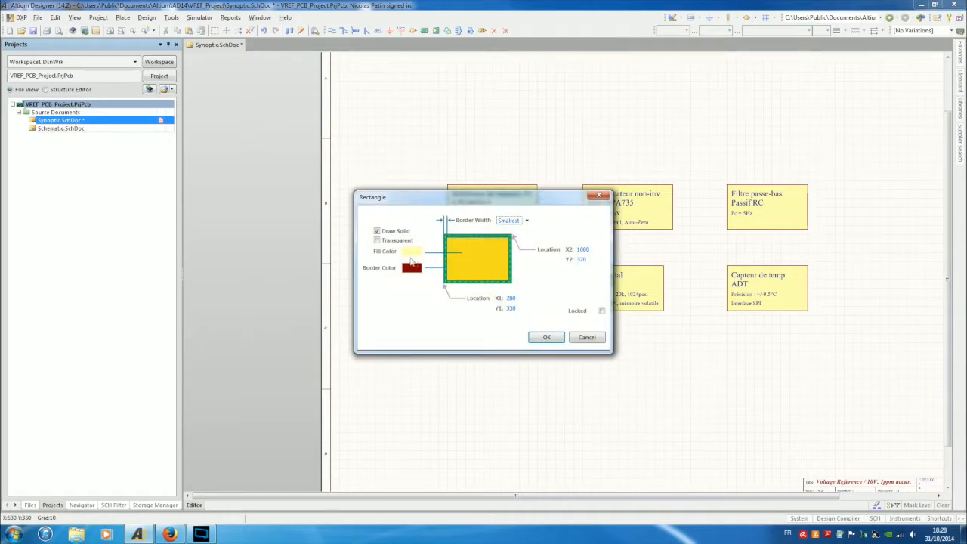
left_click(410, 254)
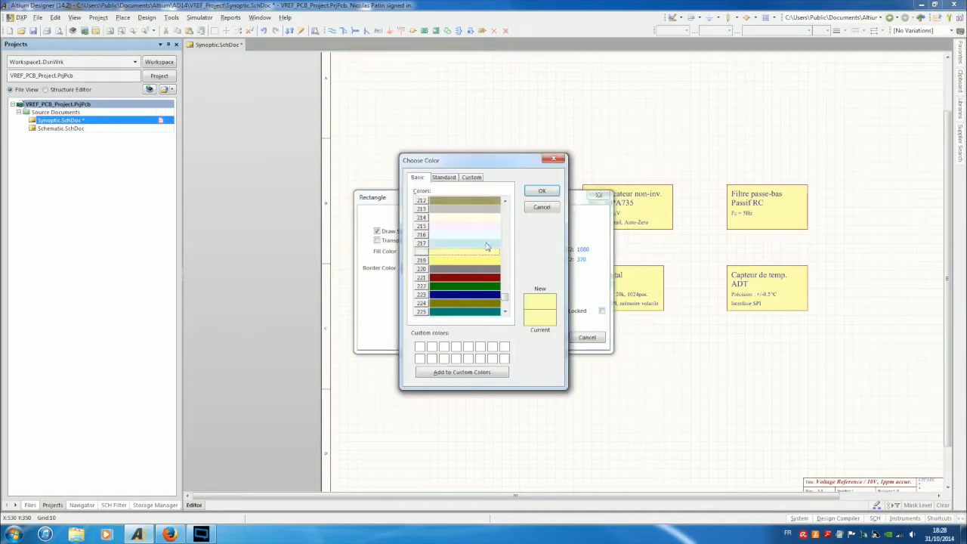
left_click(483, 210)
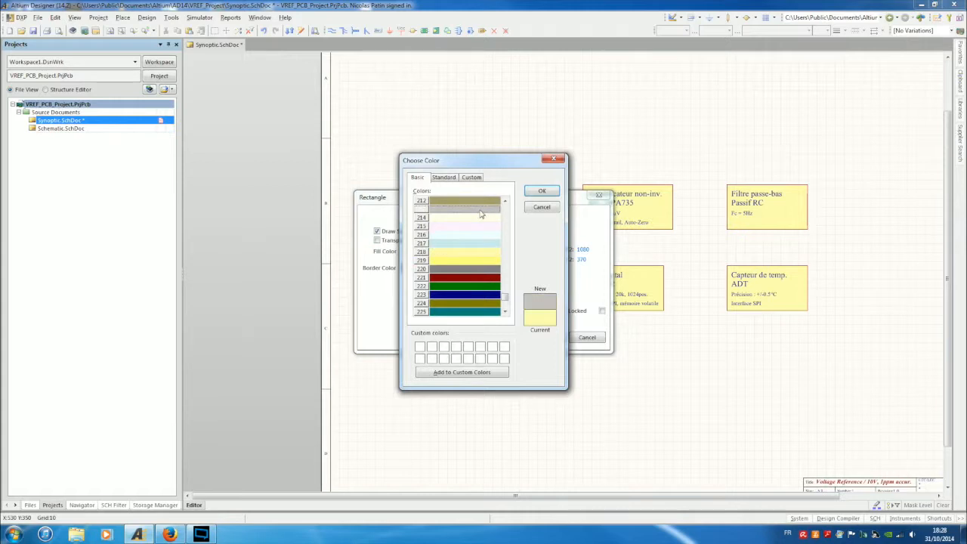
left_click(538, 193)
left_click(547, 337)
left_click(582, 410)
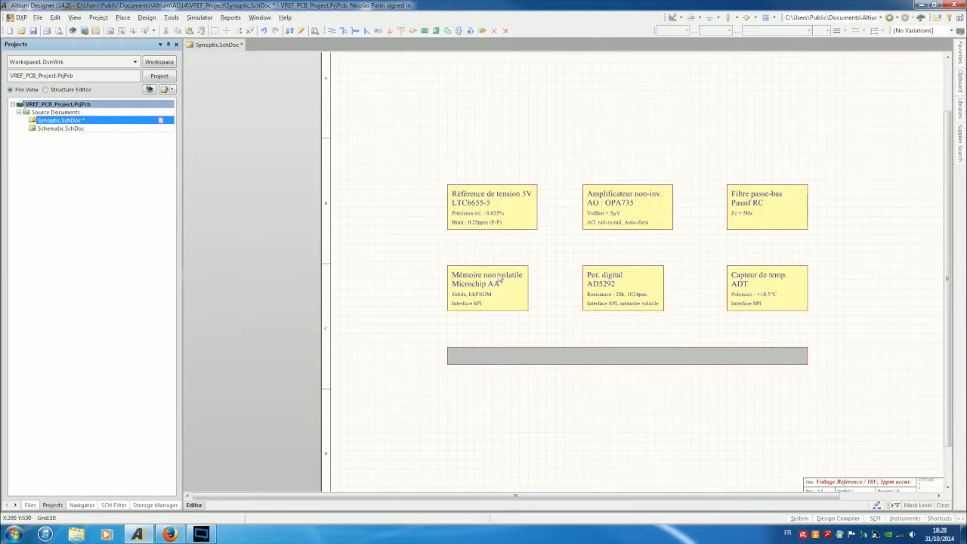
key("ctrl+v")
Move the Mémoire non volatile title text into the grey bar and rename it 'Bus SPI'.
right_click(623, 441)
left_click(514, 279)
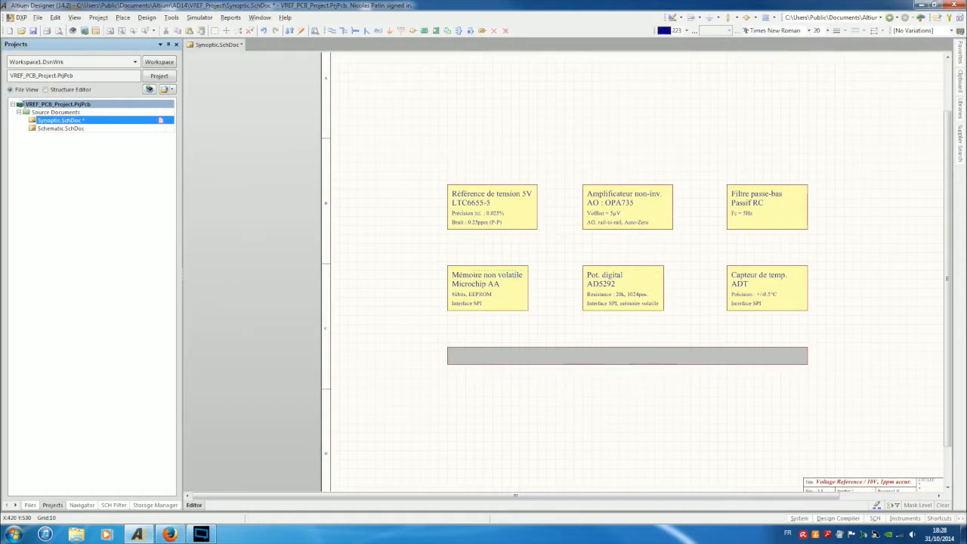
left_click_drag(514, 279, 623, 355)
double_click(613, 359)
left_click(643, 373)
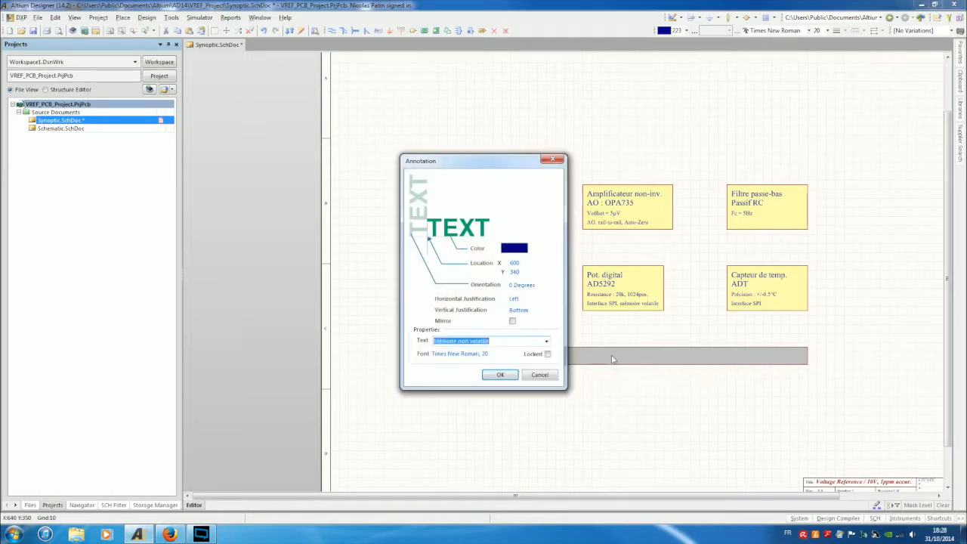
type("Bus SPI")
key("Return")
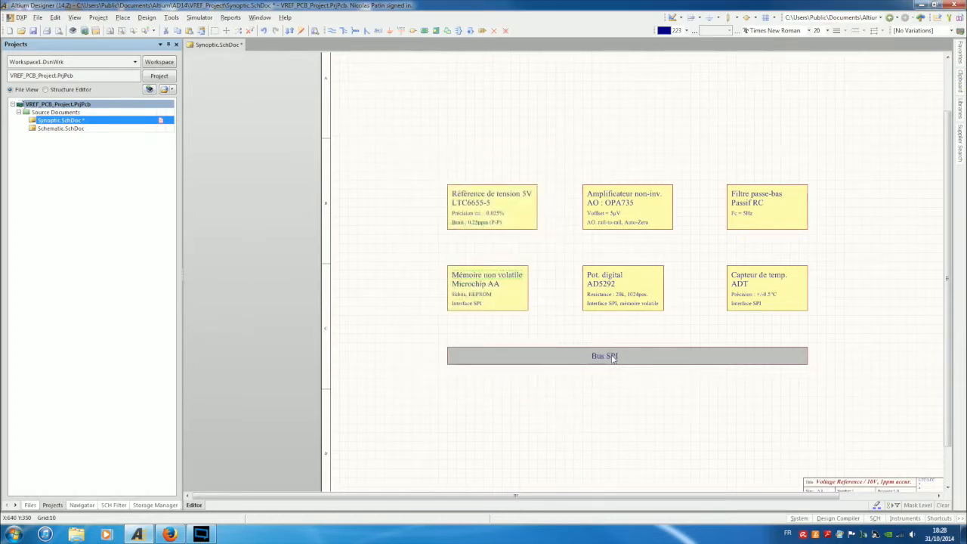
Centre the Bus SPI label in the bar and stretch the bar further right.
left_click_drag(613, 359, 627, 356)
left_click(623, 417)
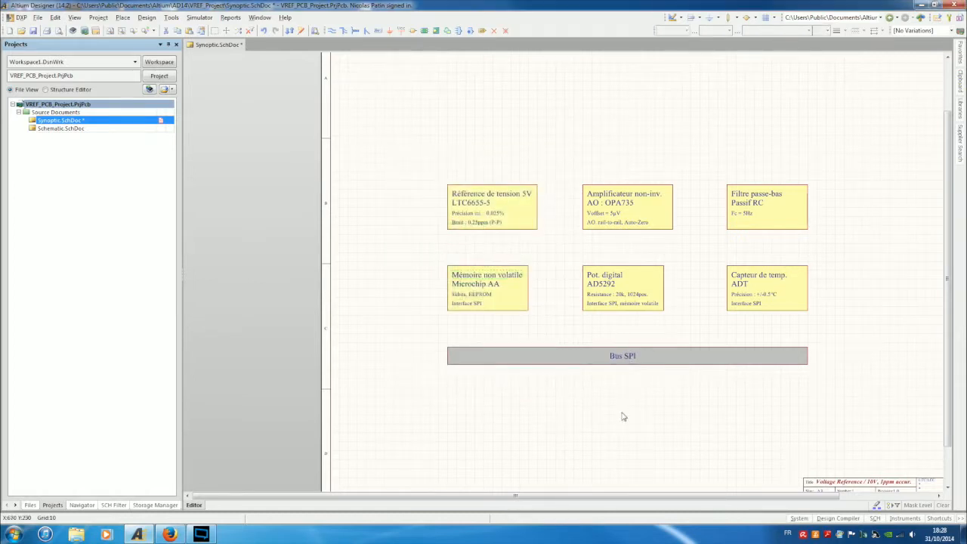
left_click(788, 362)
left_click_drag(807, 356, 867, 357)
left_click(859, 401)
right_click_drag(859, 402, 749, 399)
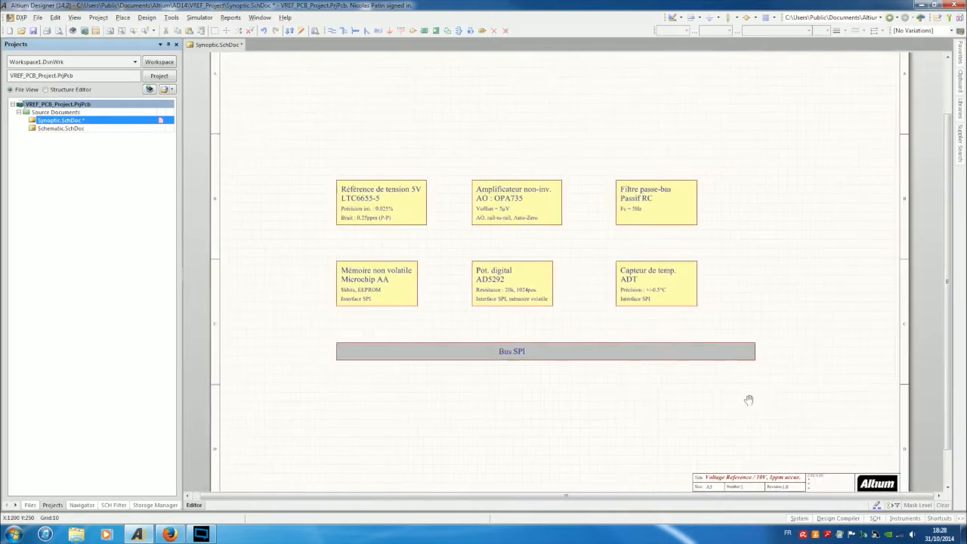
Paste a copy of the Filtre passe-bas box at the Bus SPI end and stretch it into a tall column.
left_click(680, 189)
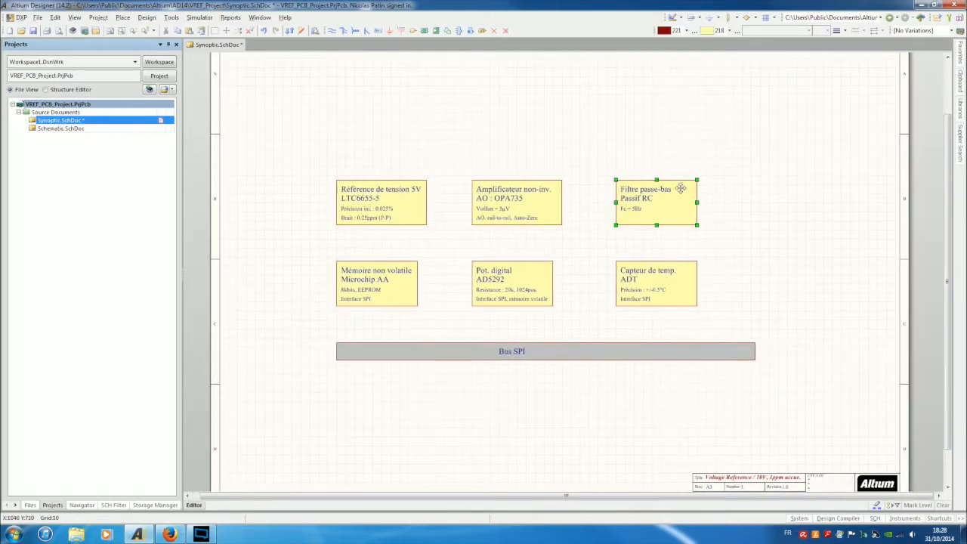
key("ctrl+v")
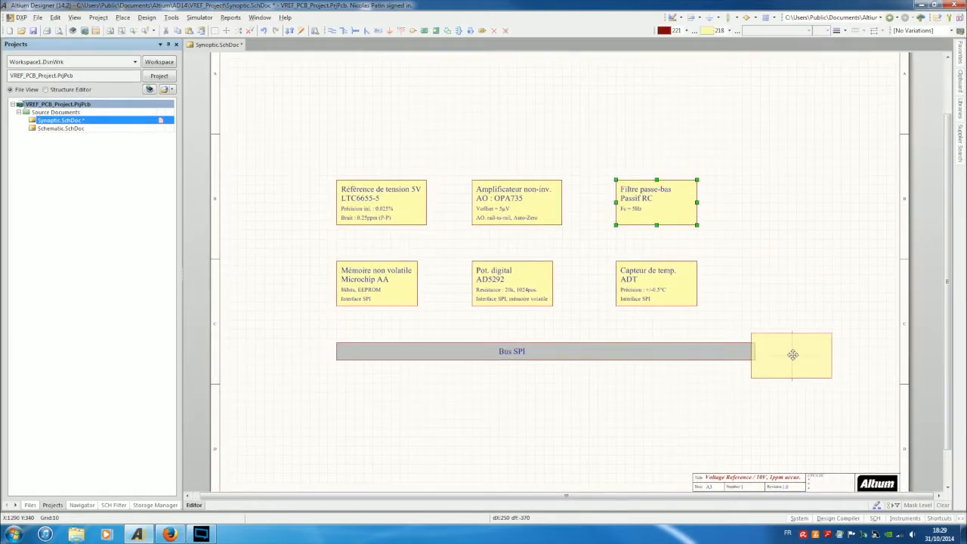
left_click(796, 357)
left_click(827, 340)
left_click_drag(836, 333, 833, 144)
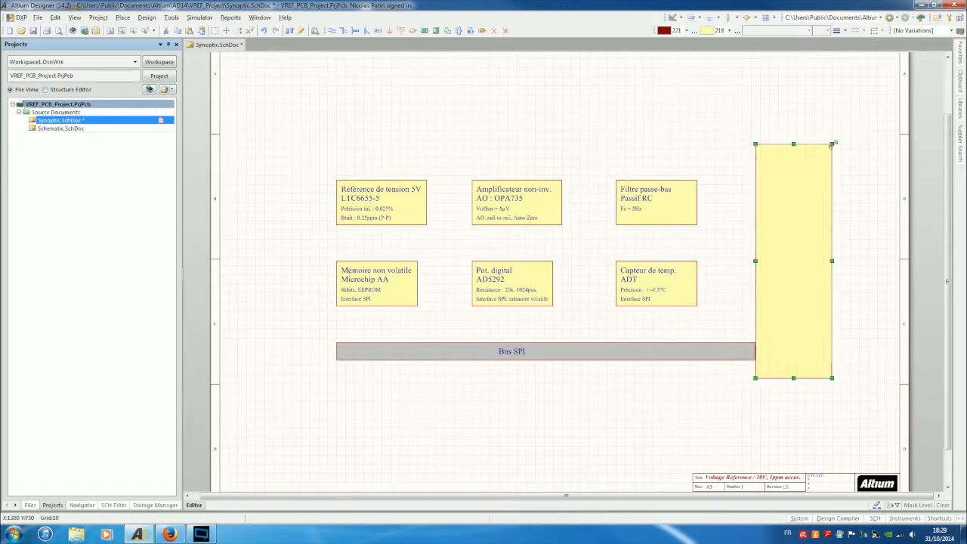
left_click(845, 297)
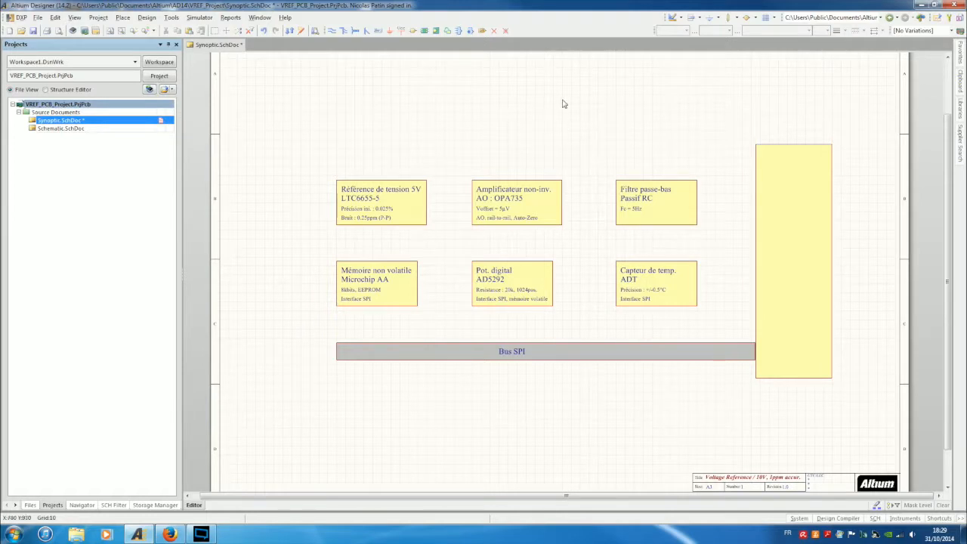
right_click_drag(563, 101, 557, 179)
left_click(792, 257)
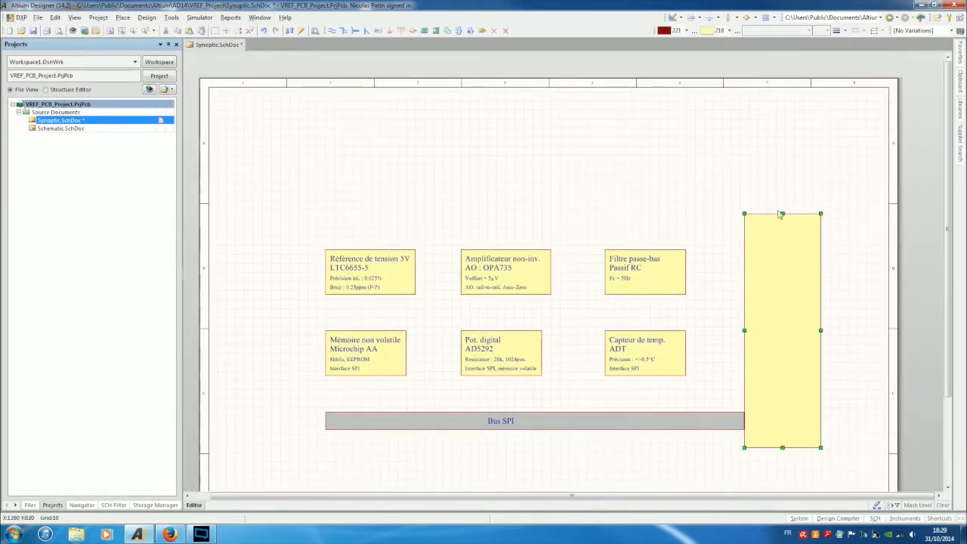
left_click_drag(782, 215, 778, 157)
left_click(850, 239)
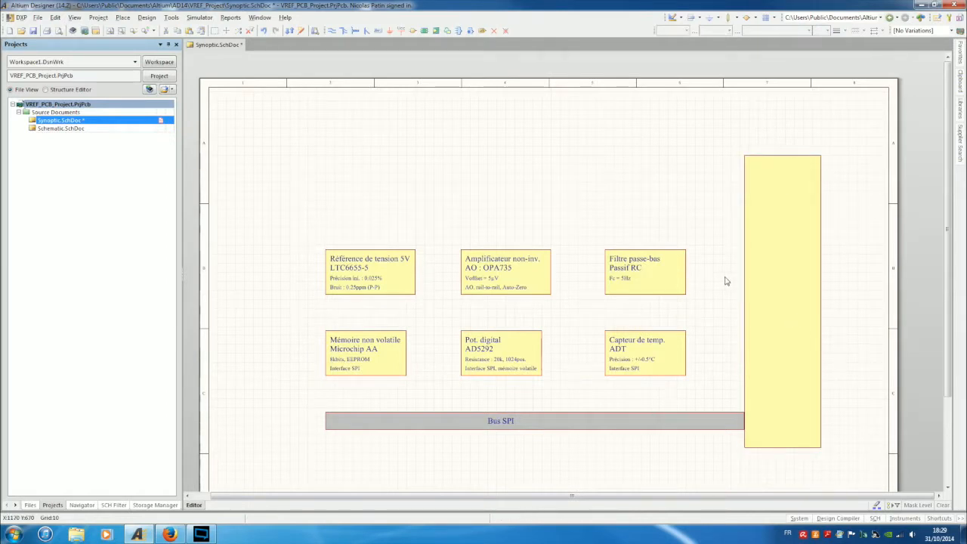
Copy the box above the modules, widen it into a top bar, and copy the Filtre passe-bas label into it.
left_click(670, 267)
left_click_drag(670, 266, 368, 182, "shift")
key("Up")
key("Left")
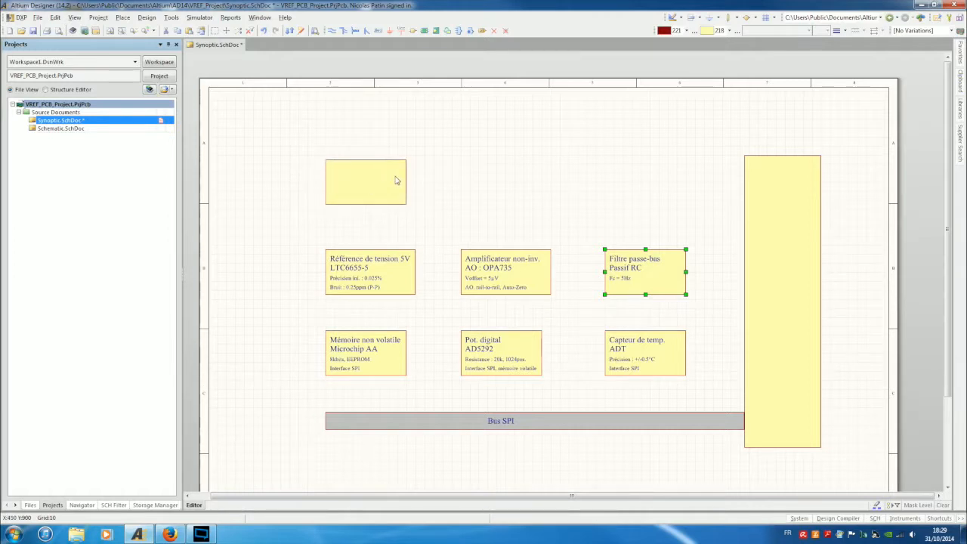
left_click(400, 181)
left_click_drag(406, 181, 685, 181)
left_click(705, 265)
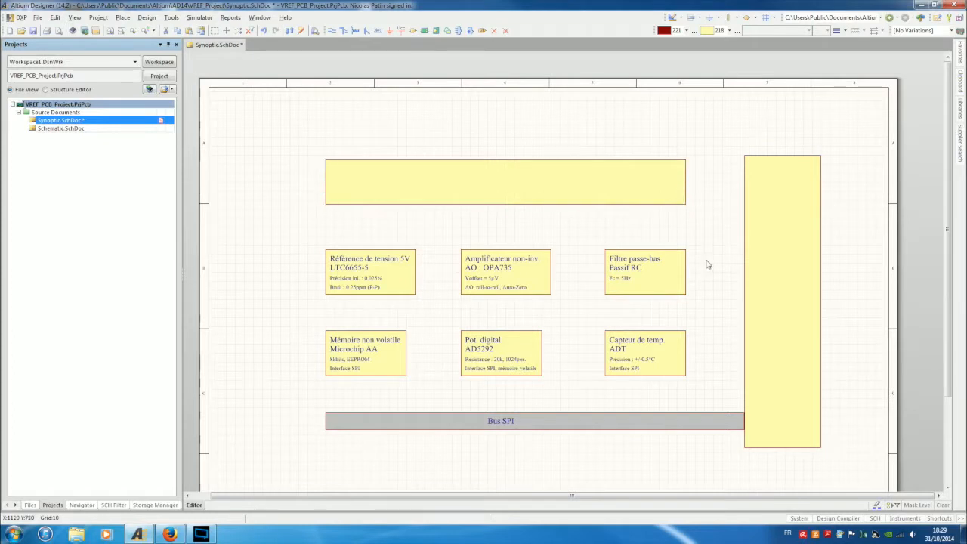
left_click(638, 264)
left_click_drag(636, 260, 497, 164, "shift")
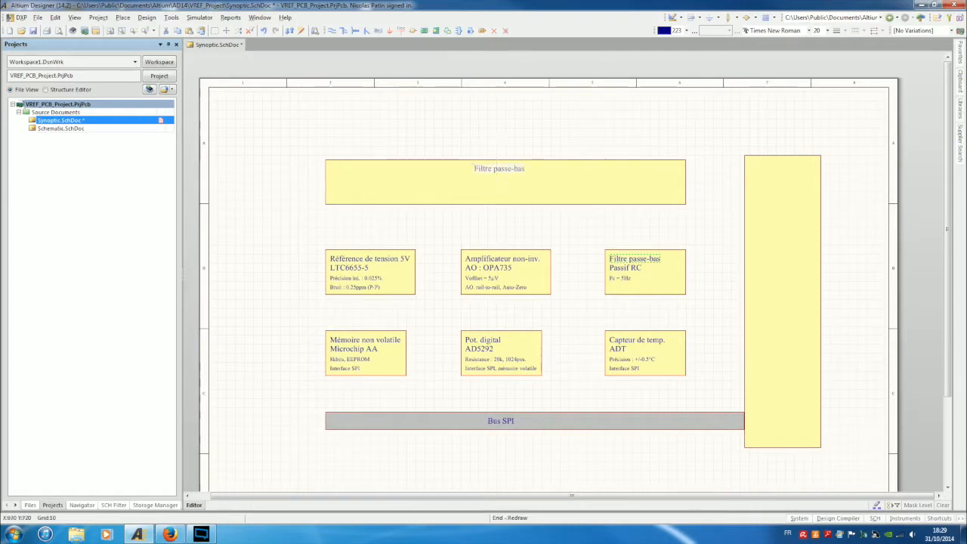
Change the copied label's text in the top bar from 'Filtre passe-bas' to 'ALIMENTATIONS'.
double_click(505, 172)
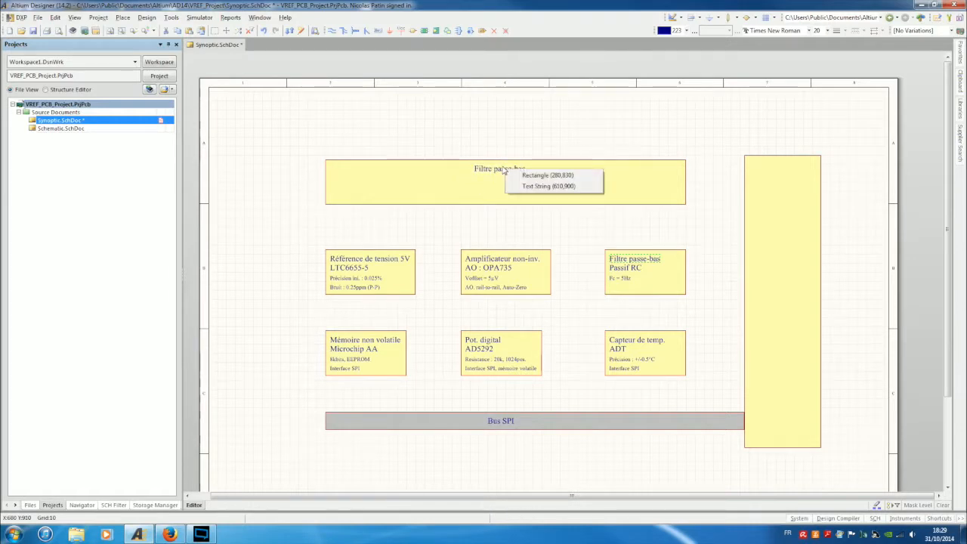
left_click(555, 187)
type("ALIMENTATIONS")
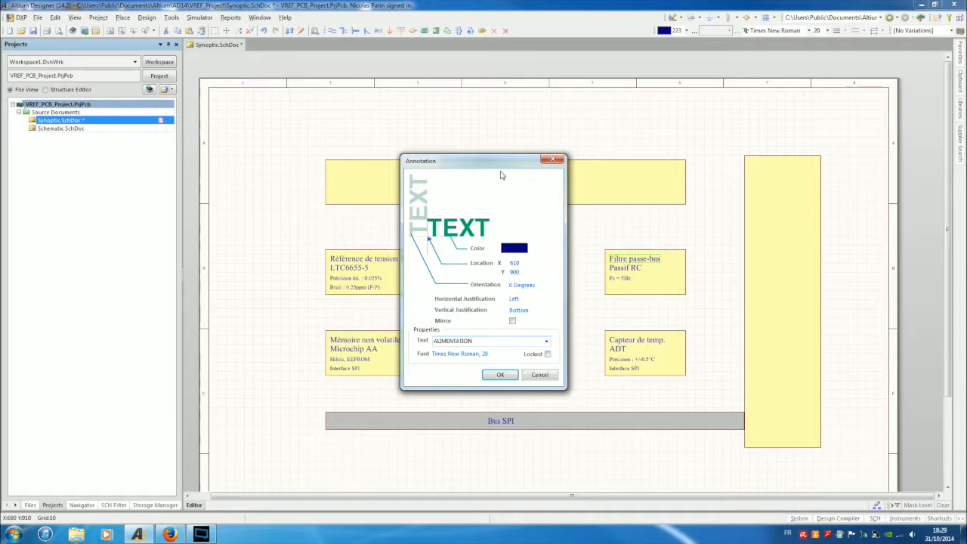
left_click(500, 375)
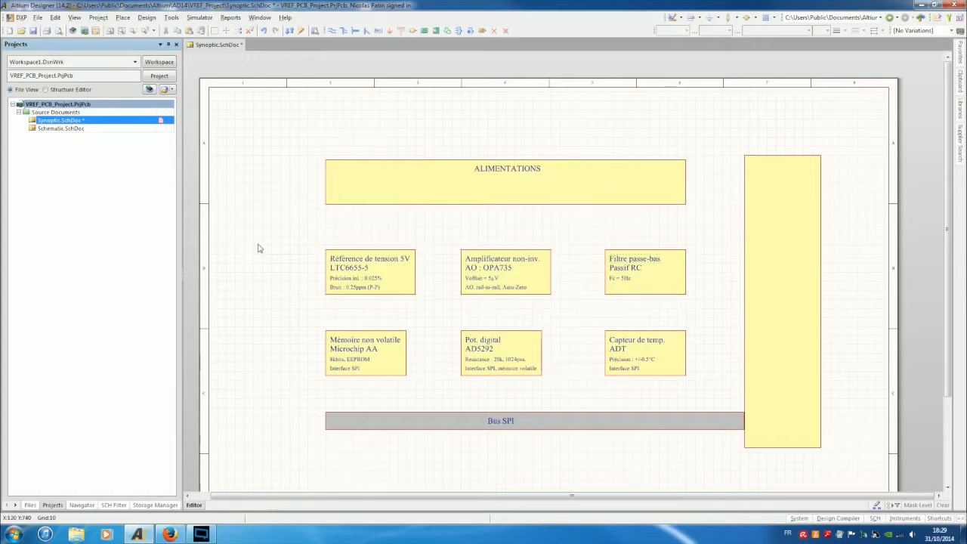
Copy the ALIMENTATIONS rectangle and shrink the copy into a small sub-block.
left_click(524, 185)
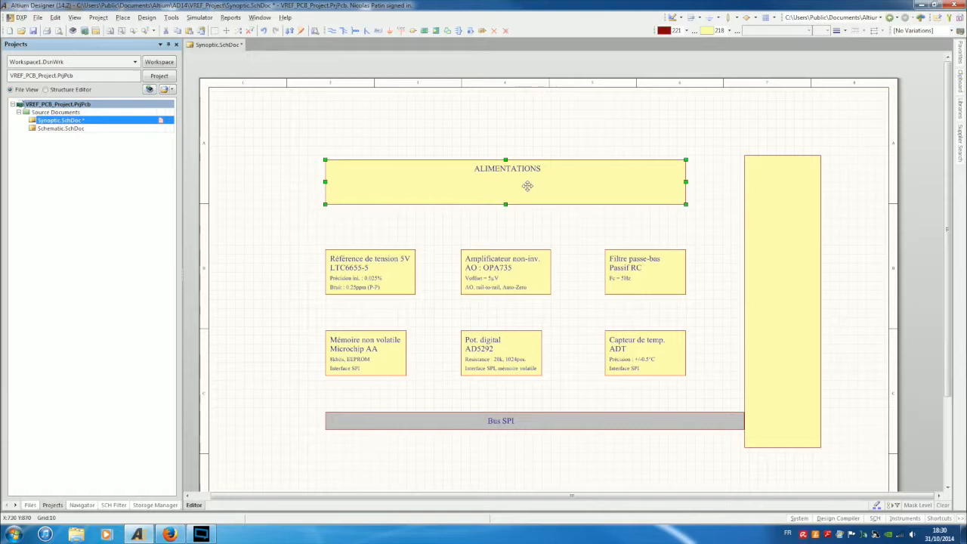
mouse_move(527, 186)
left_mouse_down()
mouse_move(559, 216)
mouse_move(512, 198)
mouse_move(520, 199)
left_mouse_up()
left_click(680, 212)
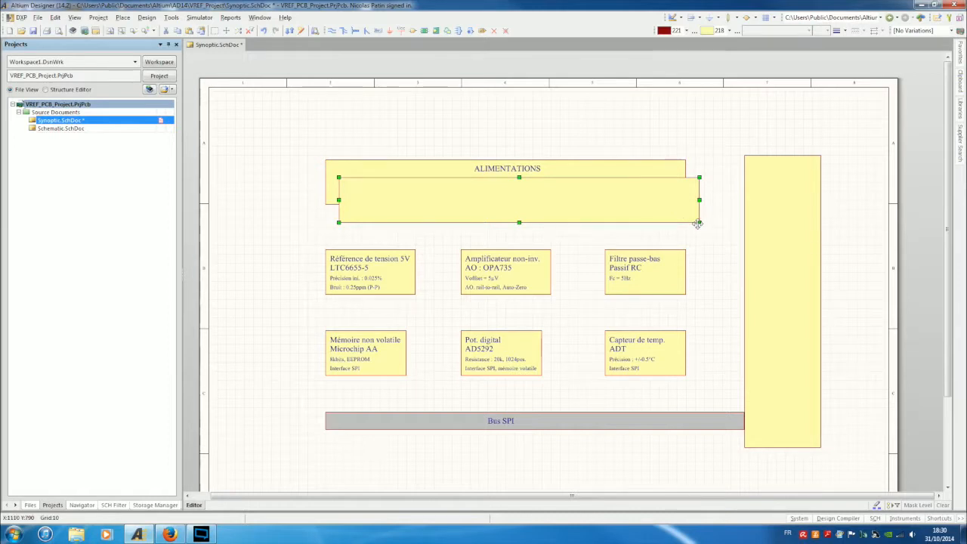
left_click_drag(699, 220, 414, 219)
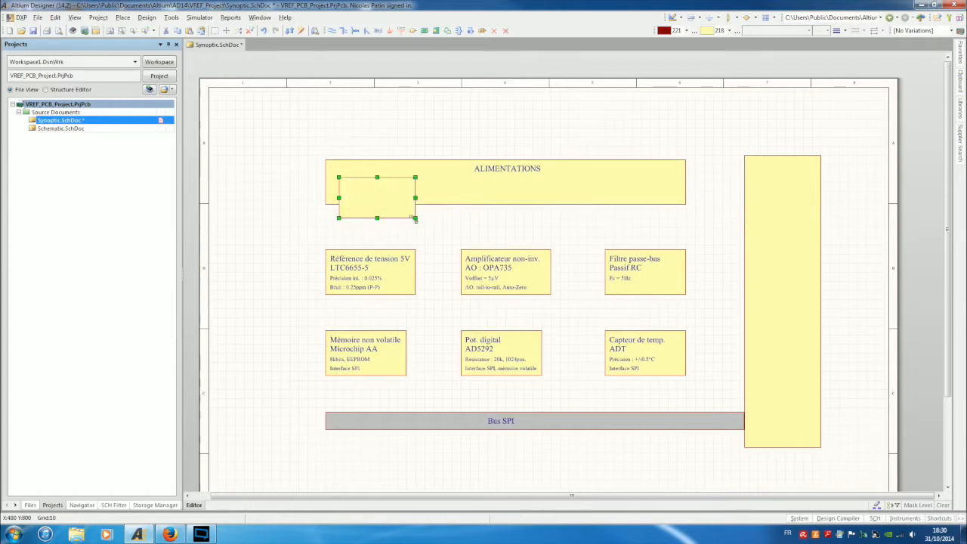
left_click(491, 238)
Give the small sub-block a light-blue fill using colour 104.
double_click(384, 195)
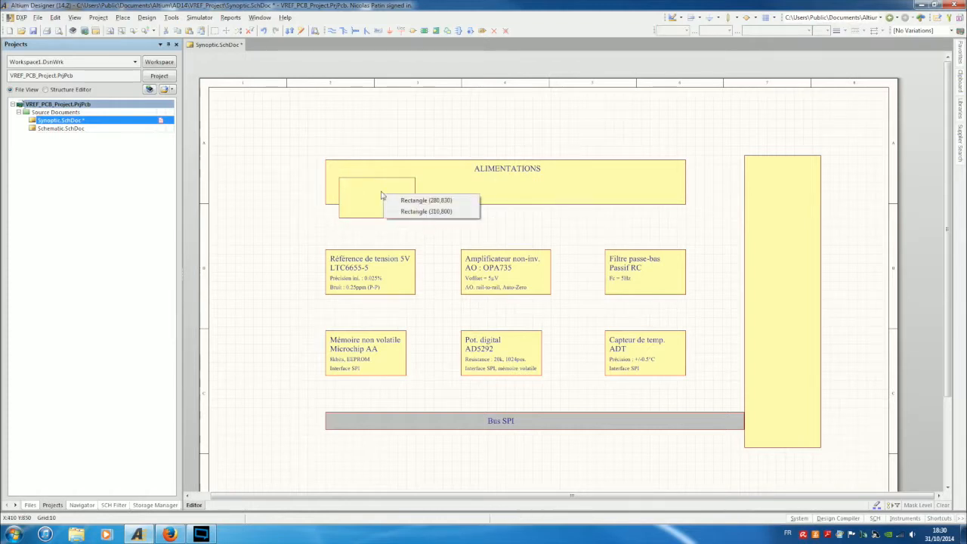
left_click(453, 213)
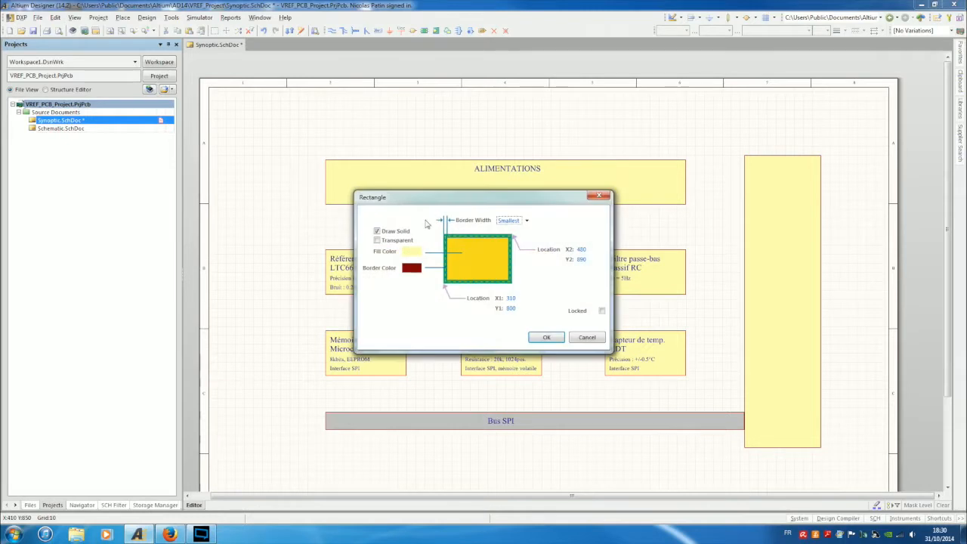
left_click(413, 254)
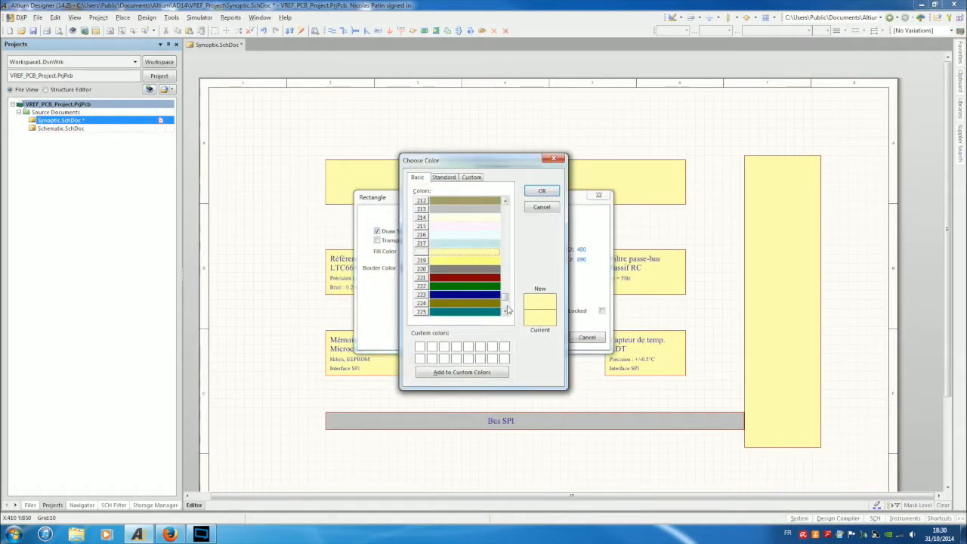
left_click(507, 310)
left_click_drag(506, 316, 506, 254)
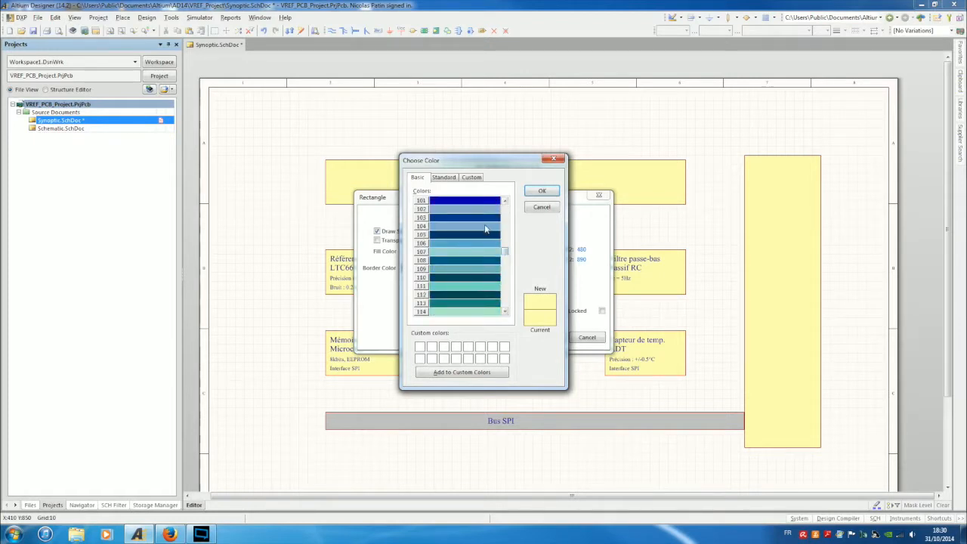
left_click(487, 226)
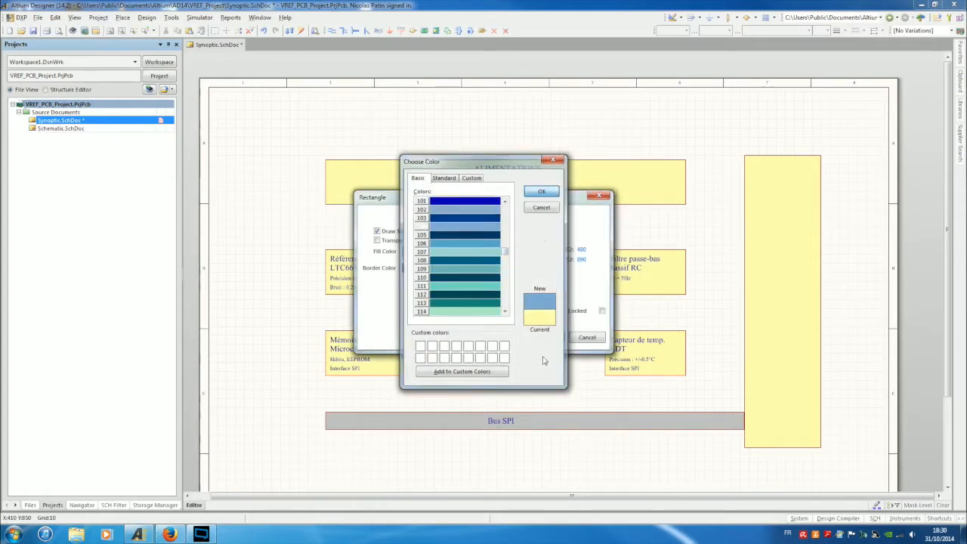
left_click(531, 195)
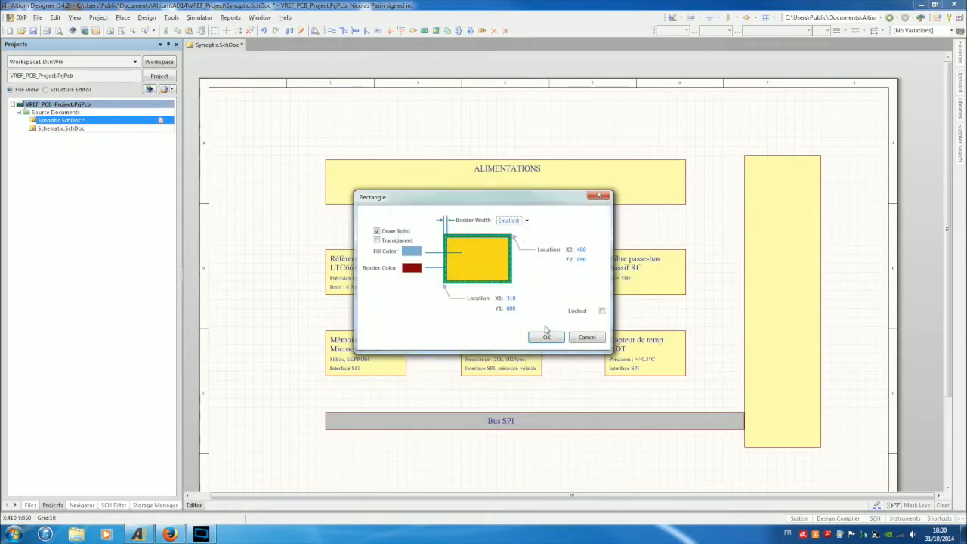
left_click(550, 337)
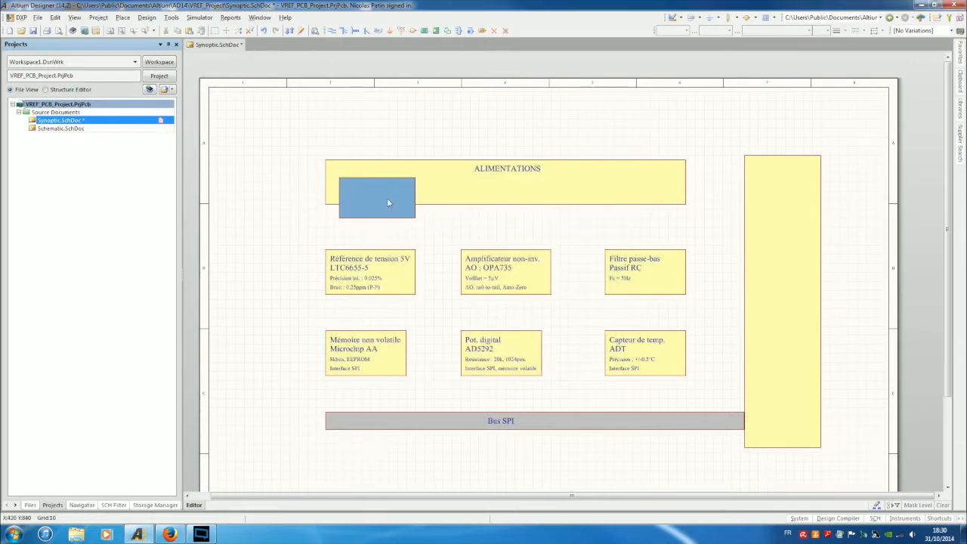
Copy the blue sub-block and place another one inside ALIMENTATIONS.
left_click(387, 198)
key("ctrl+c")
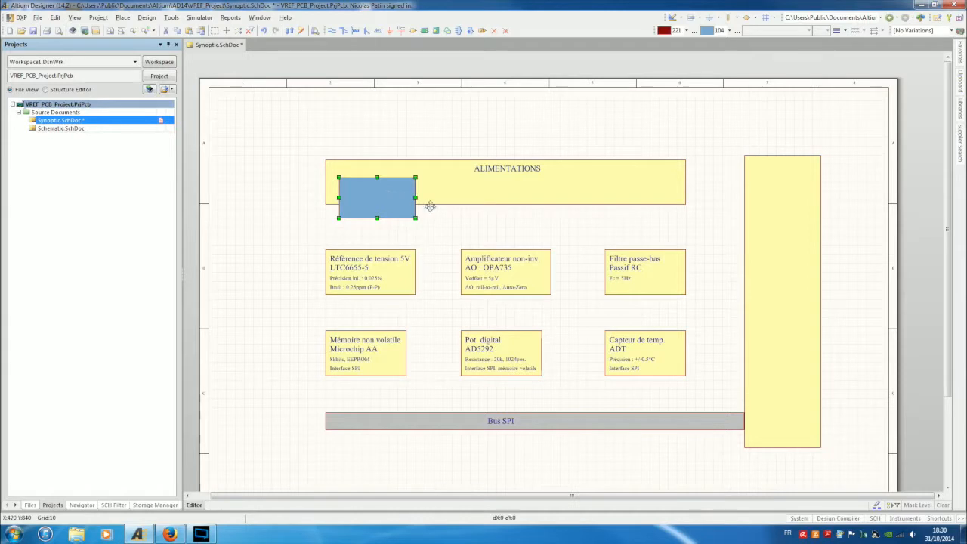
key("ctrl+v")
left_click(514, 207)
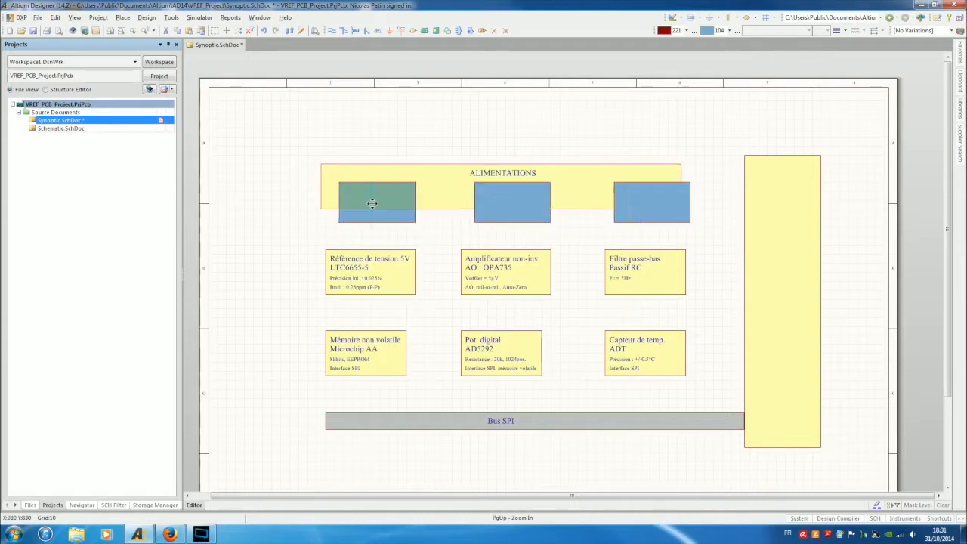
Position the blue sub-blocks, widen the Pot. digital box slightly, and nudge the ALIMENTATIONS group up.
left_click_drag(371, 194, 371, 197)
left_click(535, 335)
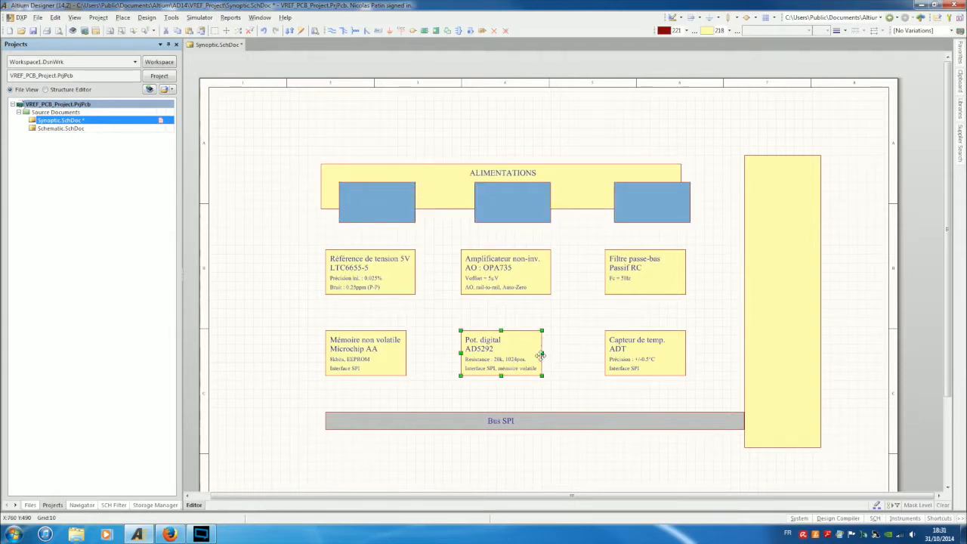
left_click_drag(541, 352, 550, 350)
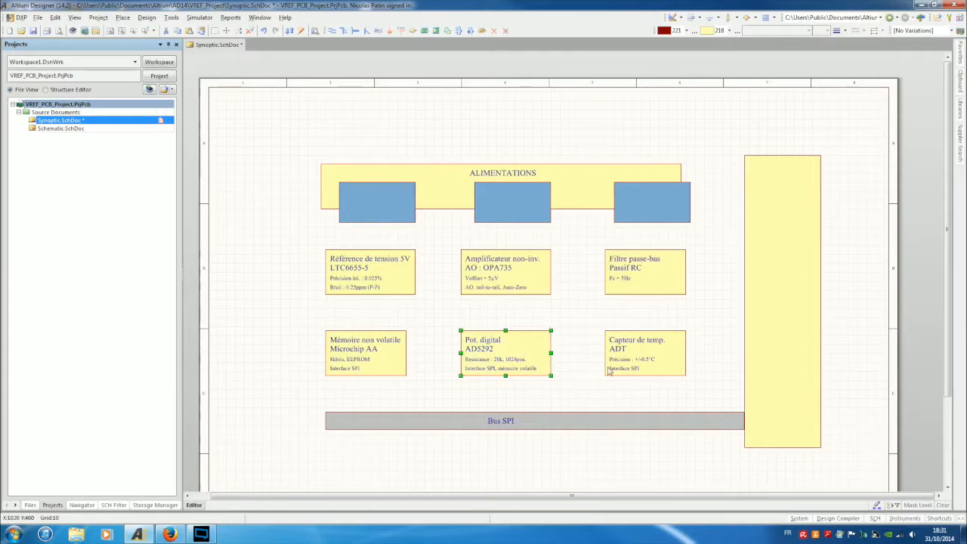
left_click(731, 247)
left_click_drag(294, 142, 725, 243)
left_click_drag(648, 173, 643, 155)
Rename the sub-block label to 'Potent. num.'.
left_click_drag(400, 238, 336, 160)
double_click(372, 172)
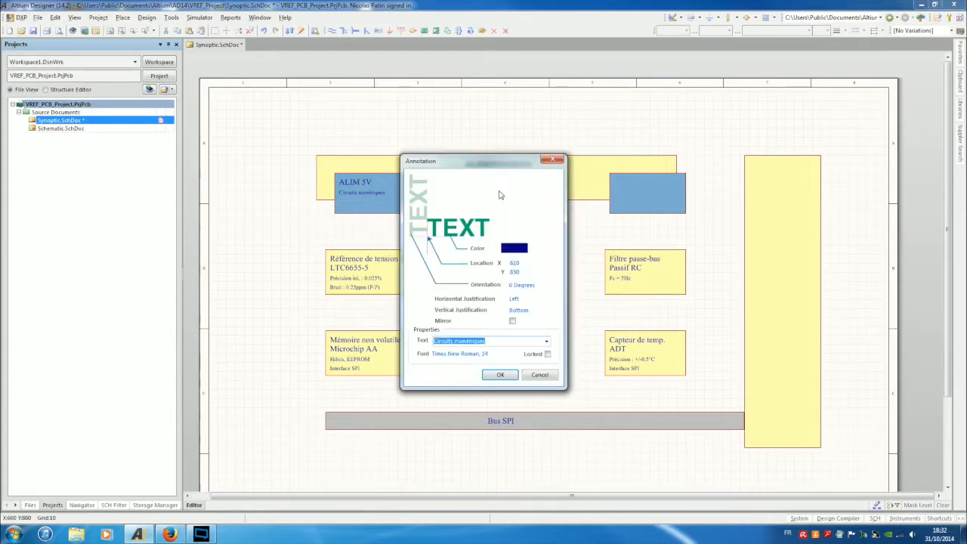
type("Patentio")
key("BackSpace")
key("BackSpace")
type(". num.")
key("Return")
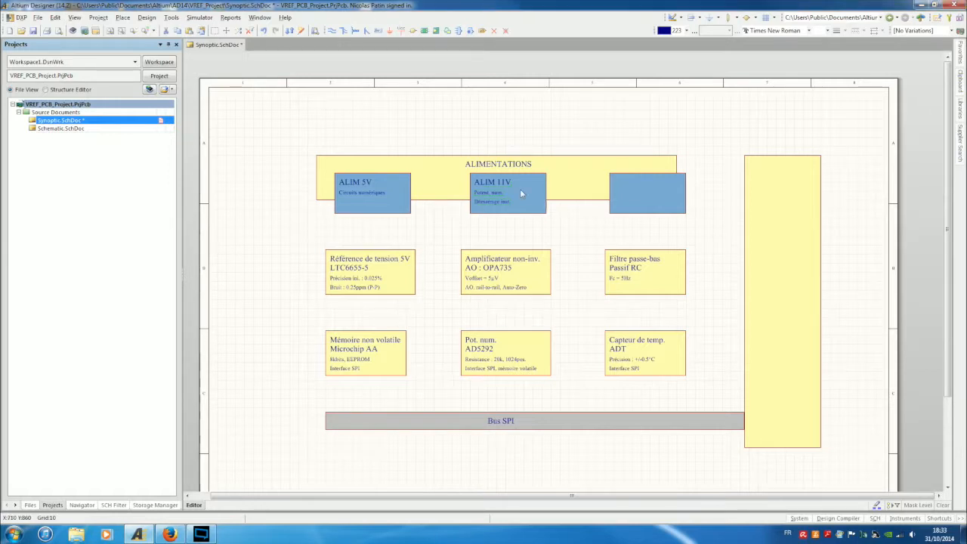
Paste the texts into the third ALIM 11V block and change its label to 'Réf. 5V, AO'.
key("ctrl+v")
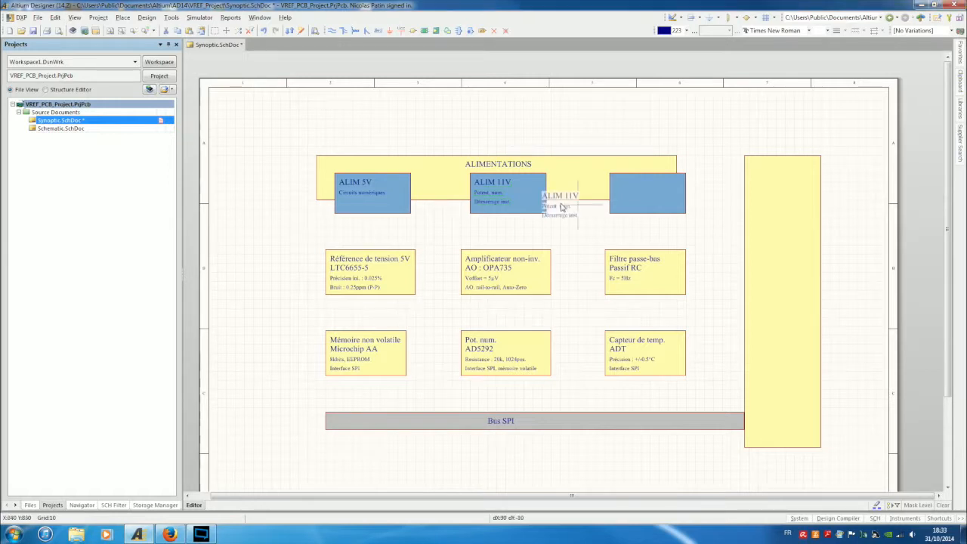
left_click(639, 202)
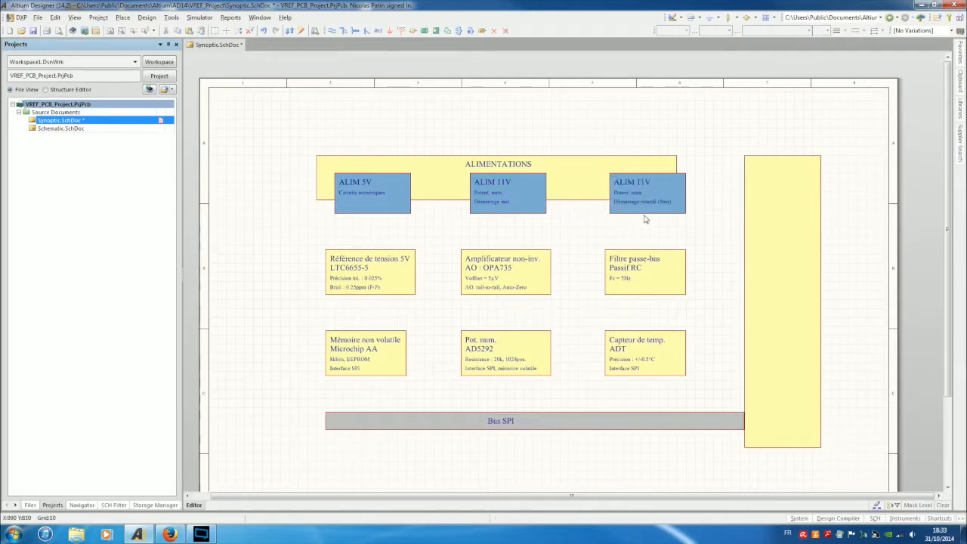
left_click(637, 194)
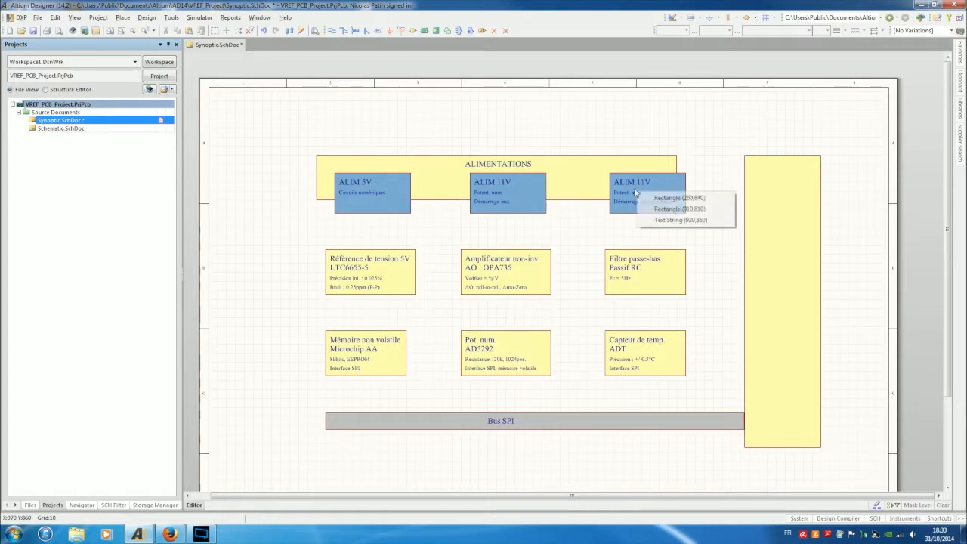
left_click(661, 220)
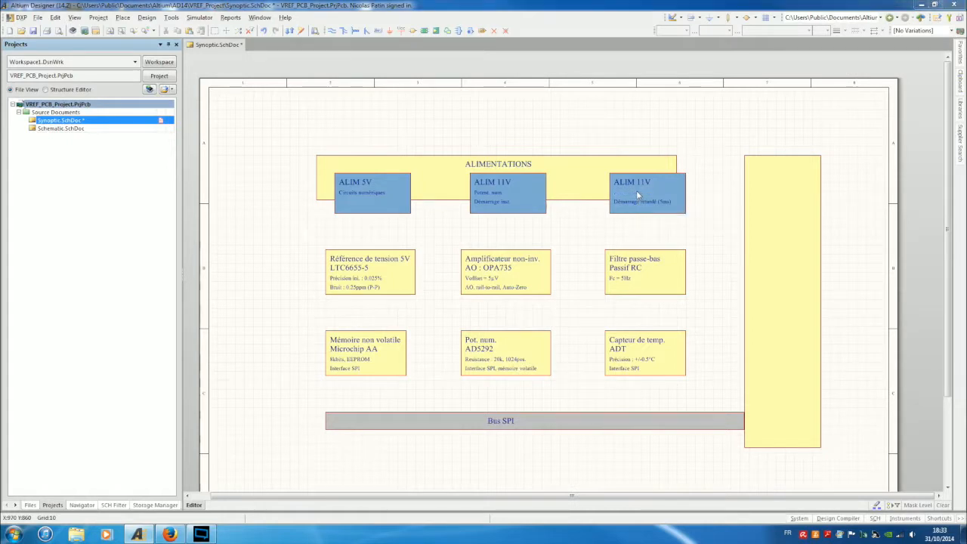
double_click(637, 195)
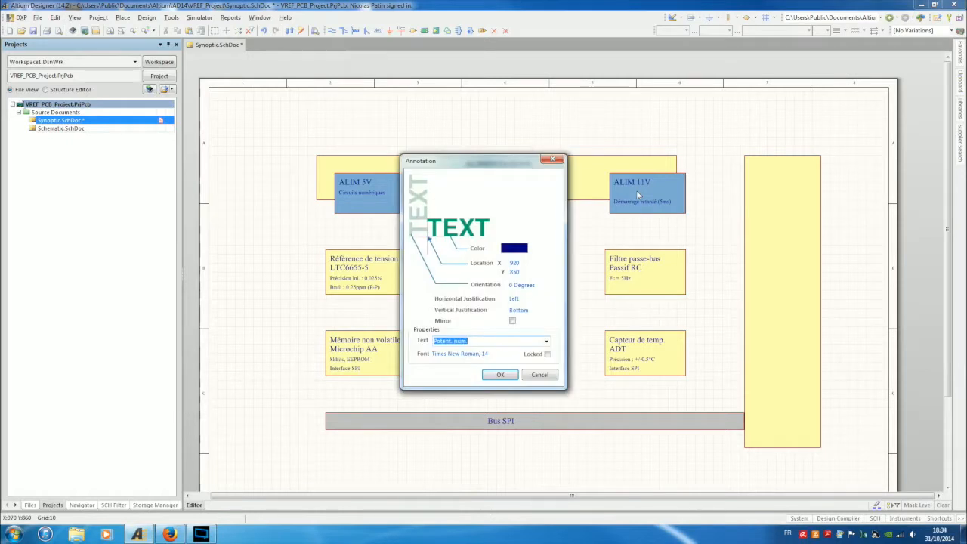
type("Réf. 5")
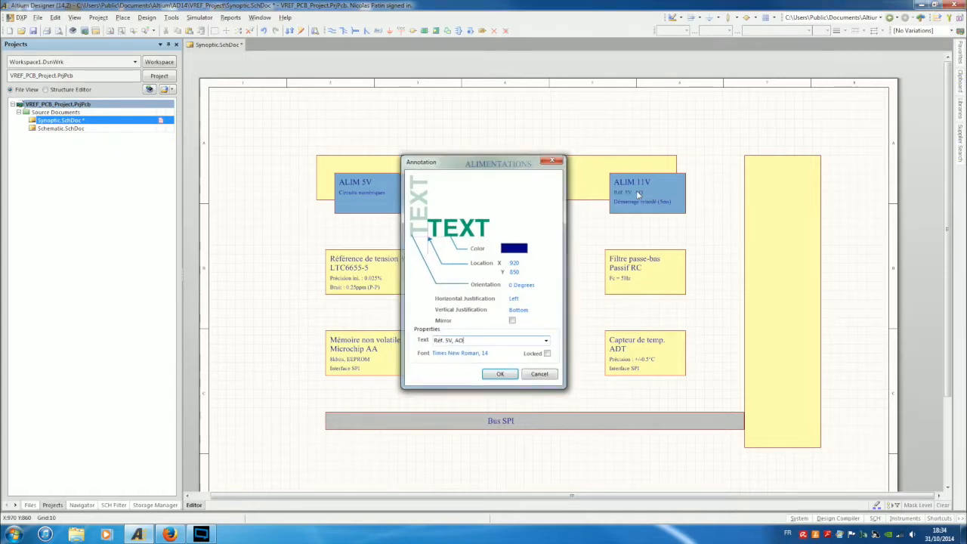
type("V, AO")
key("Return")
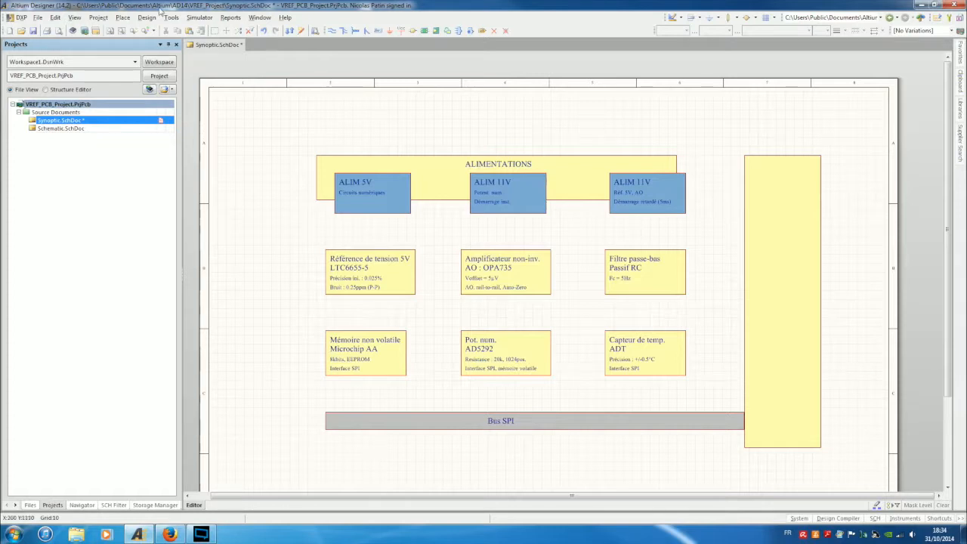
Draw a line from the tall yellow block's edge to the ALIMENTATIONS block.
left_click(145, 17)
mouse_move(121, 18)
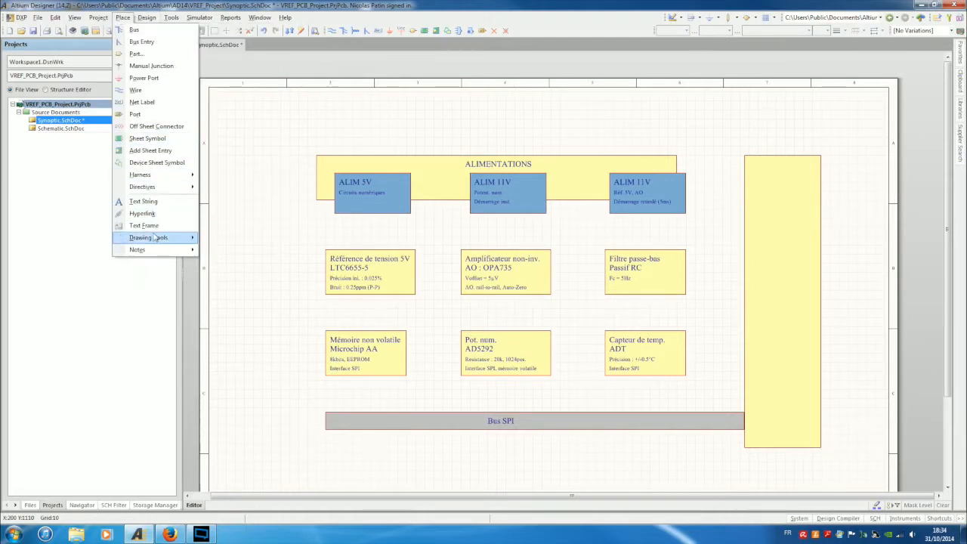
mouse_move(160, 238)
left_click(223, 301)
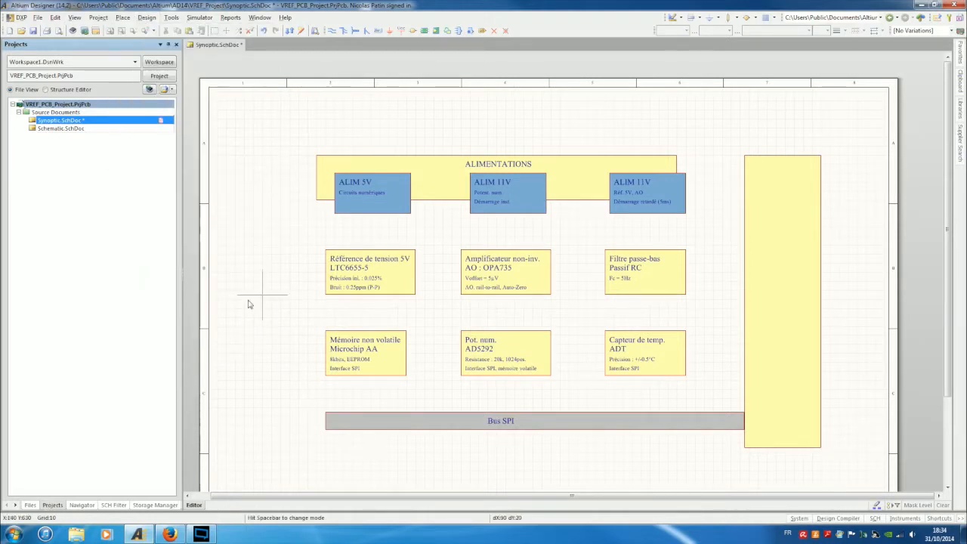
left_click(744, 164)
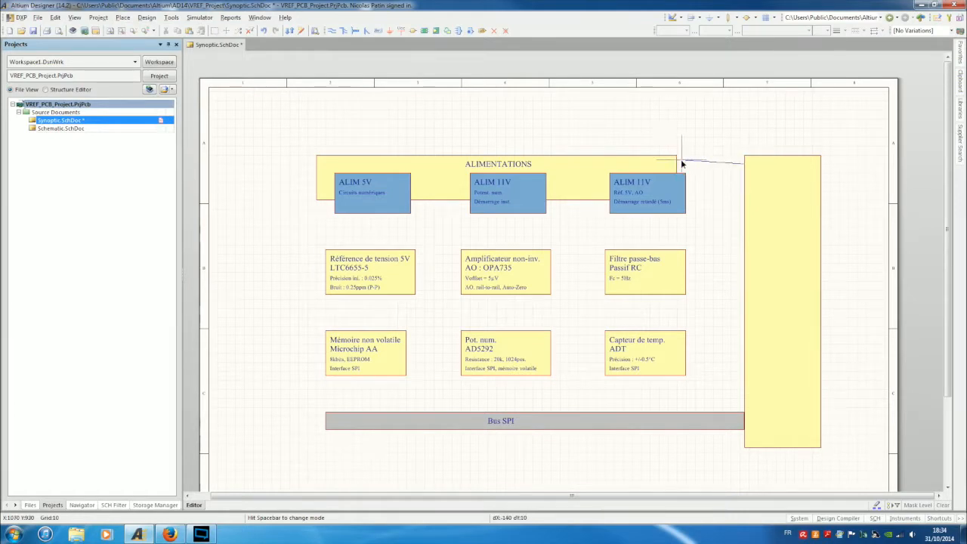
left_click(677, 164)
right_click(678, 165)
right_click(711, 165)
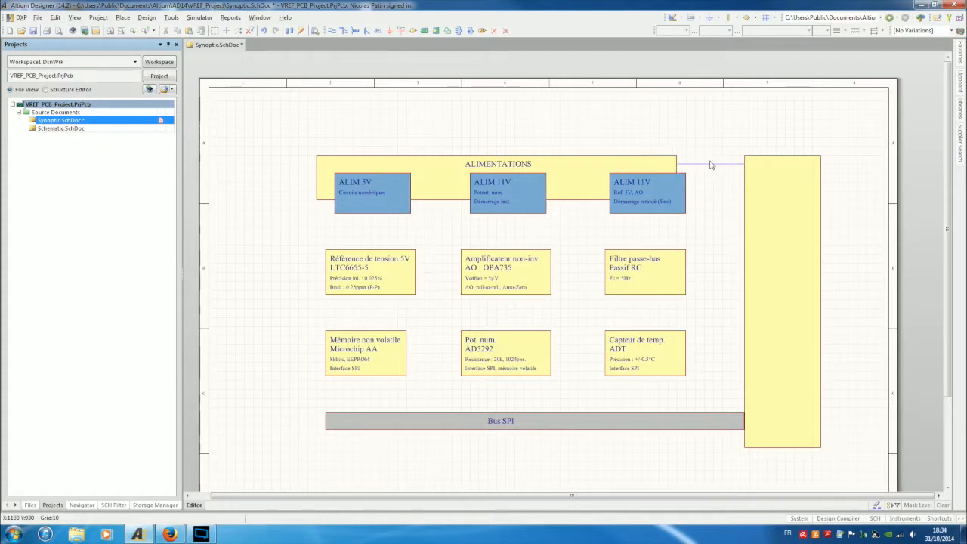
Set the line's end shape to SolidArrow.
double_click(704, 164)
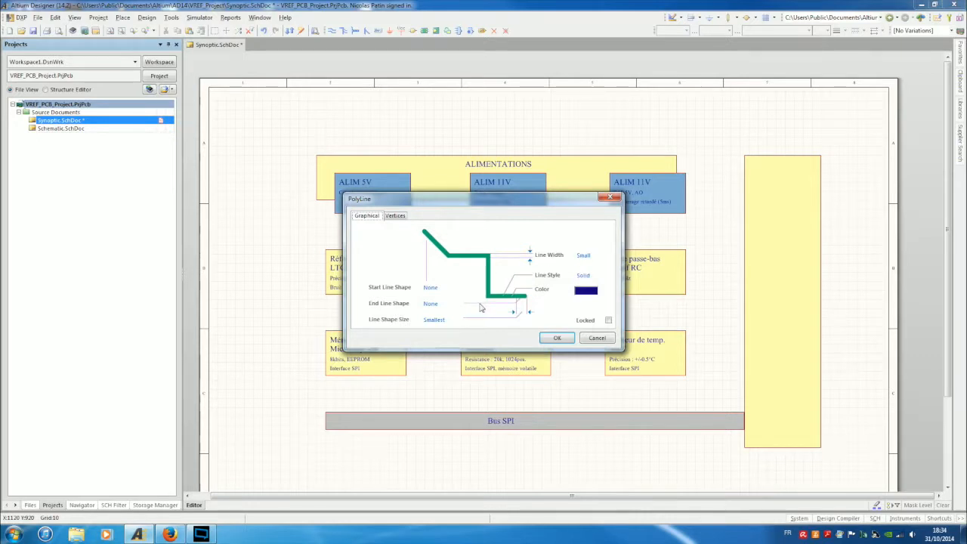
left_click(458, 304)
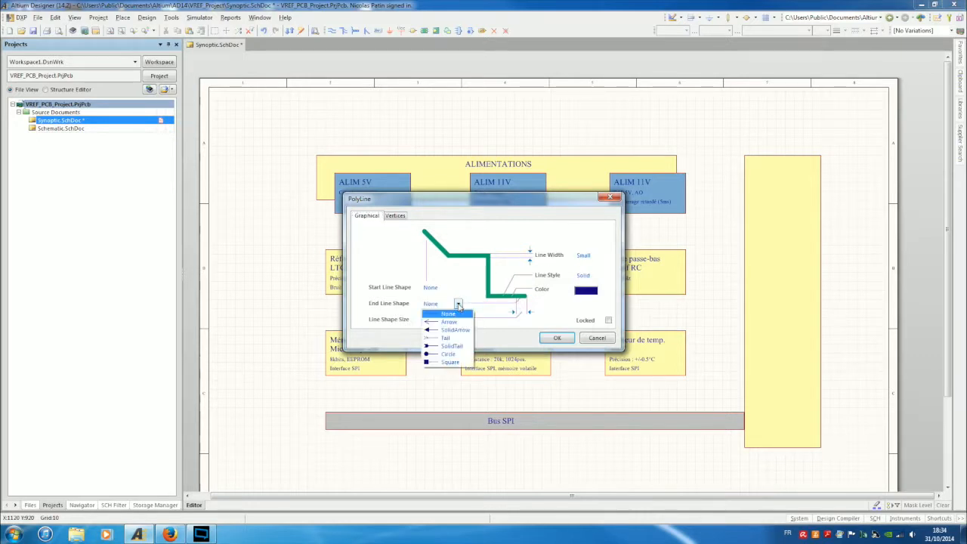
left_click(456, 330)
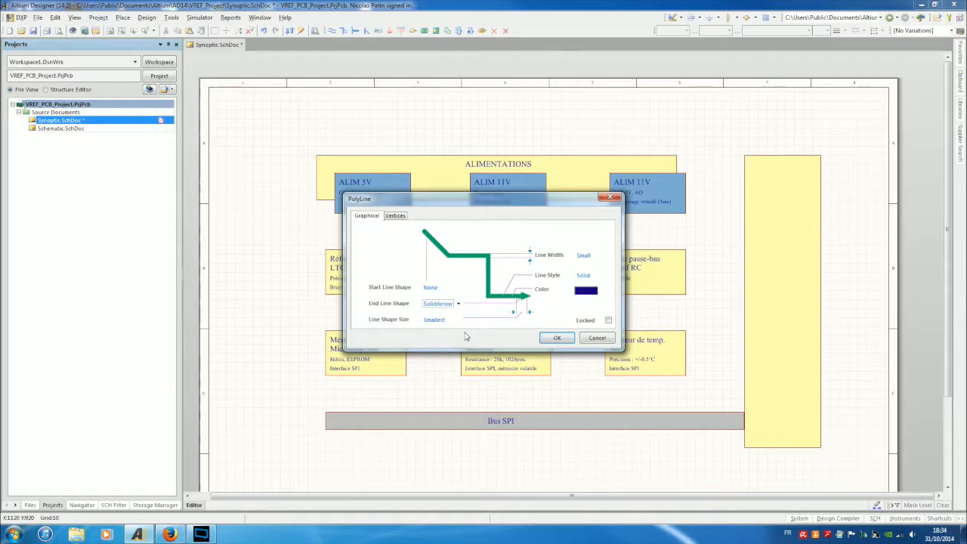
left_click(556, 337)
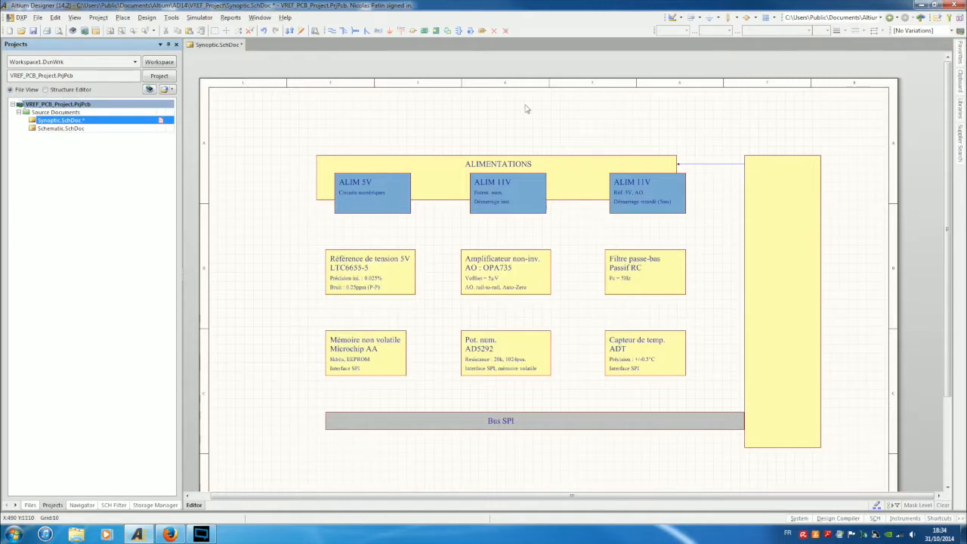
Copy the Circuits numériques text above the arrow and change it to '12.5V'.
left_click(351, 193)
left_click_drag(357, 193, 713, 160, "shift")
double_click(687, 159)
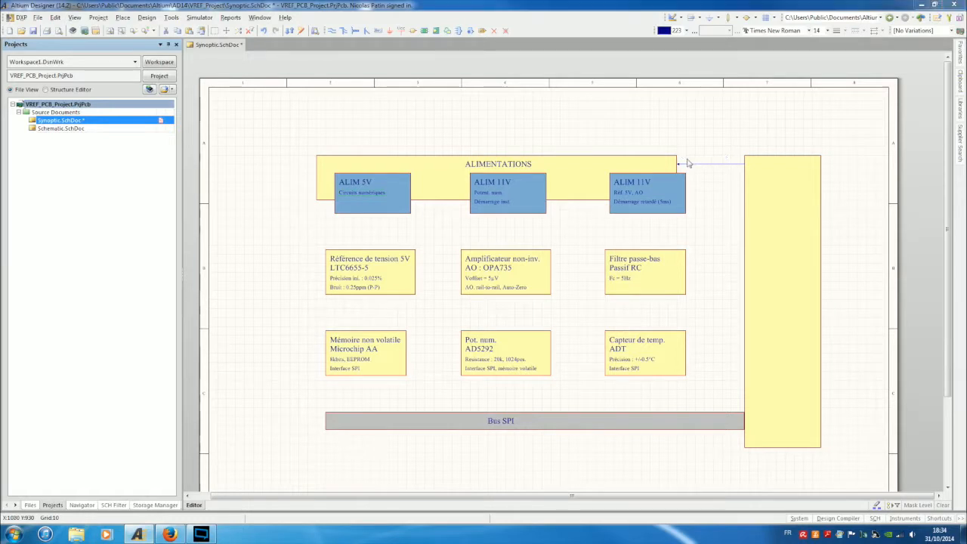
type("12.5")
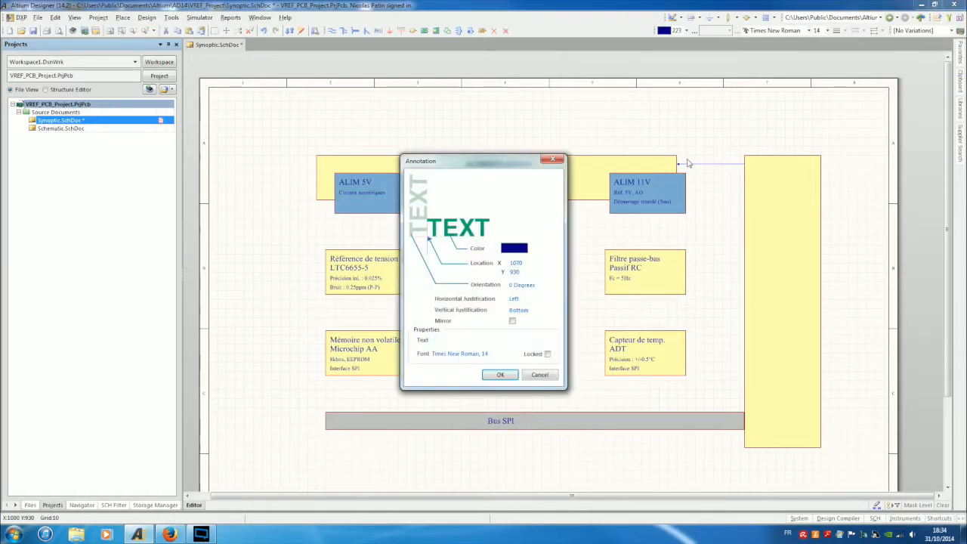
type("V")
key("Return")
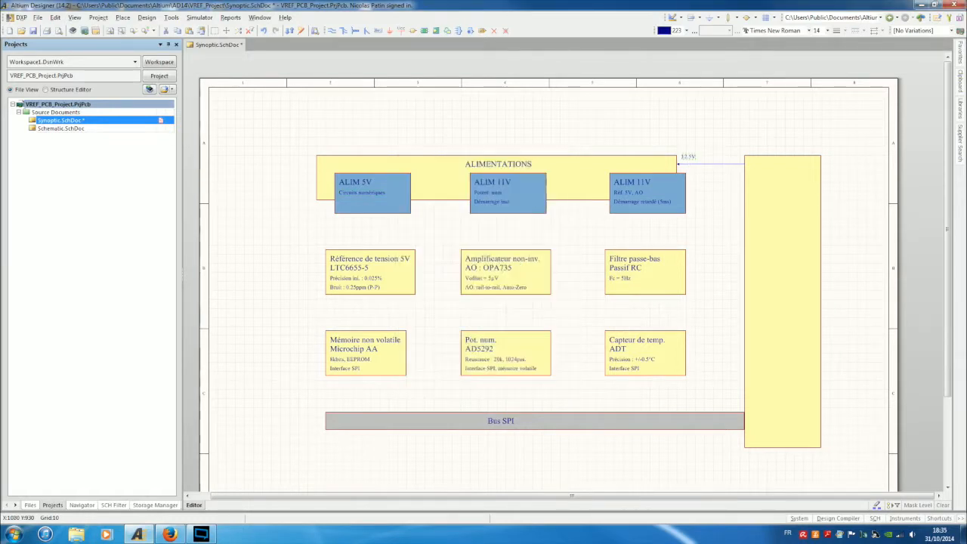
left_click_drag(688, 157, 713, 160)
left_click(725, 221)
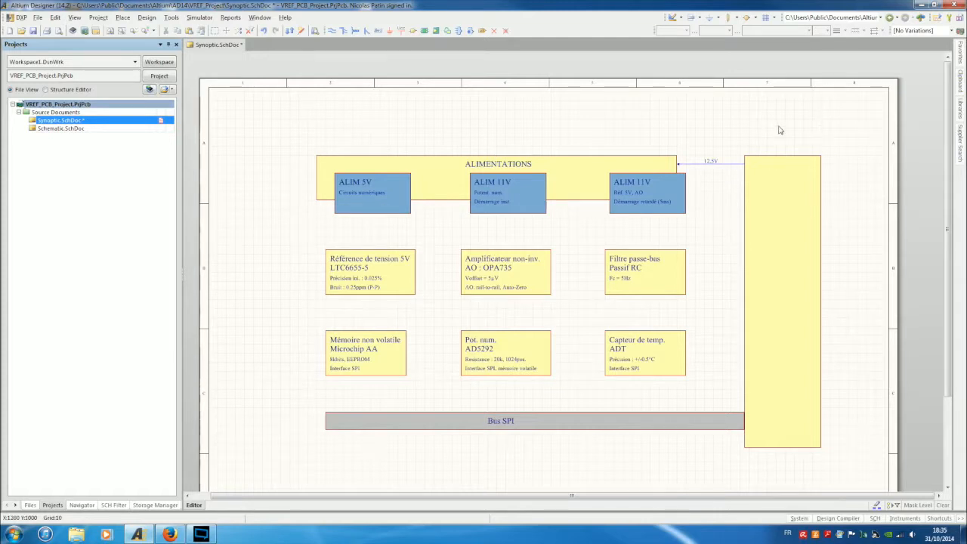
Duplicate the arrow with its label, relabel the copy '5V', and widen the tall yellow block leftwards.
left_click_drag(758, 149, 661, 173)
left_click_drag(730, 165, 711, 175)
left_click_drag(710, 175, 711, 157)
double_click(707, 168)
type("5V")
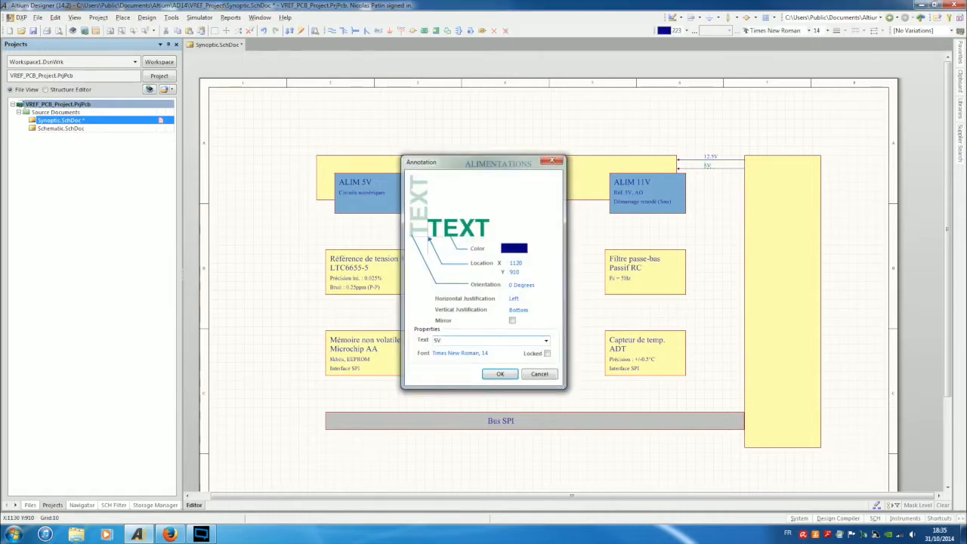
key("Return")
left_click(698, 220)
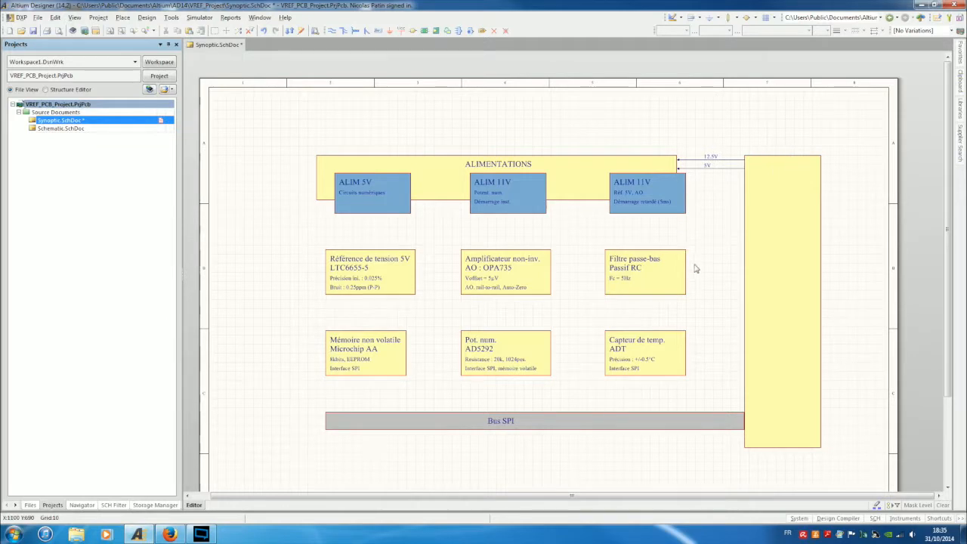
left_click(757, 315)
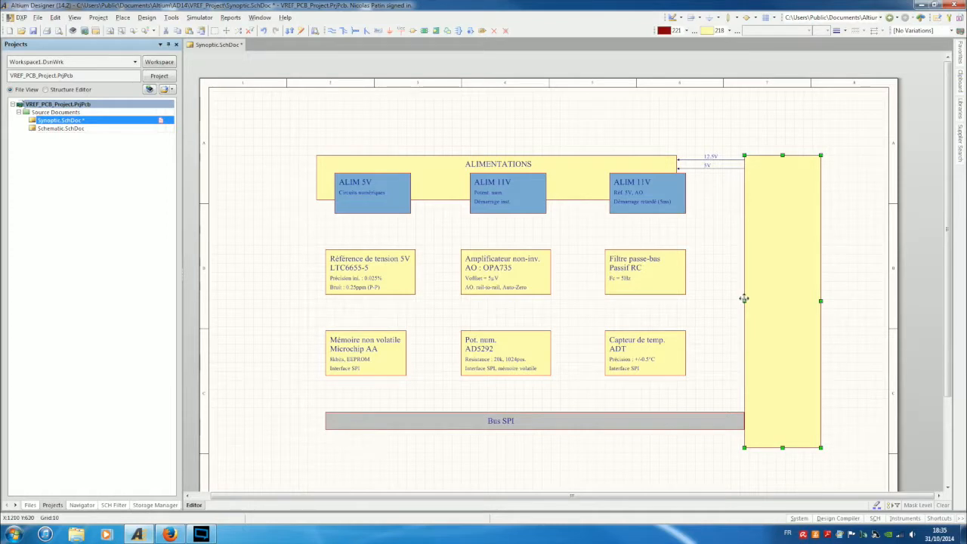
mouse_move(744, 301)
left_mouse_down()
mouse_move(735, 301)
mouse_move(745, 301)
left_mouse_up()
Extend the Bus SPI bar's right edge under the tall yellow block.
left_click(715, 317)
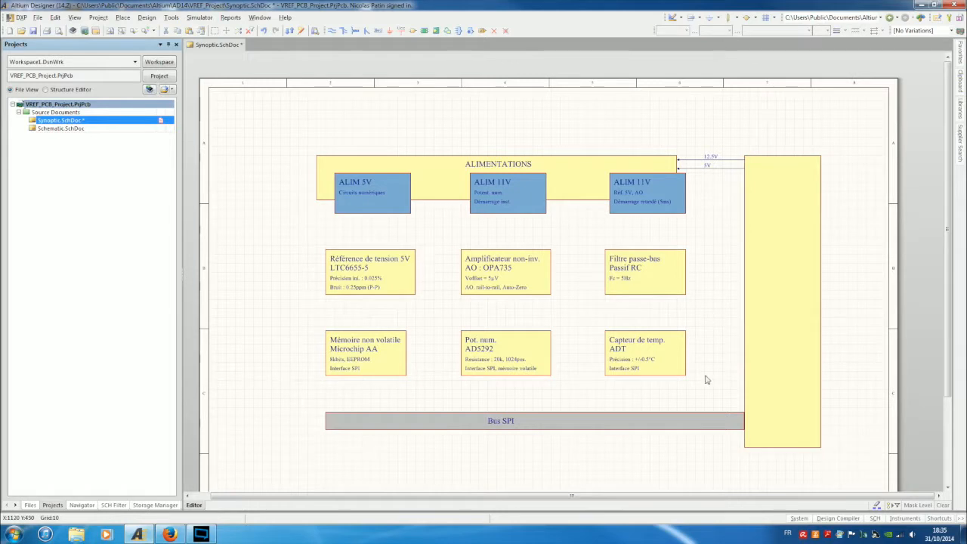
left_click(722, 424)
left_click_drag(744, 421, 759, 421)
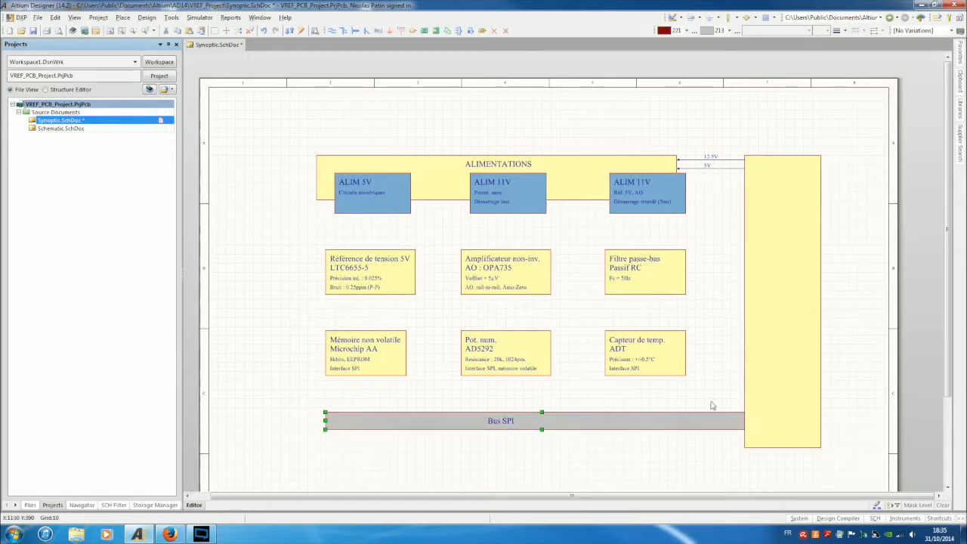
left_click(729, 366)
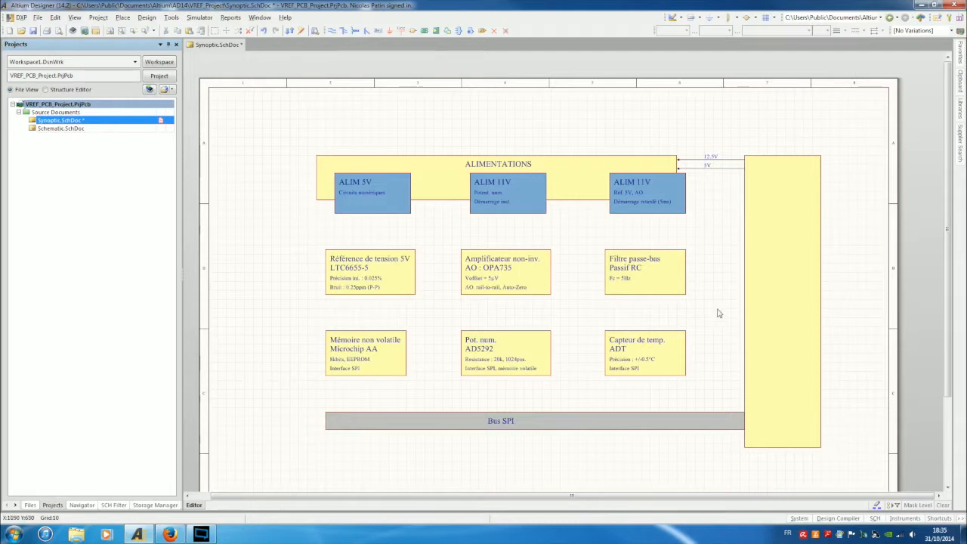
Paste a copy of the ALIMENTATIONS title onto the tall block and retitle it CONNECTEUR.
left_click(518, 167)
type("ALIMENTATIONS")
left_click(777, 165)
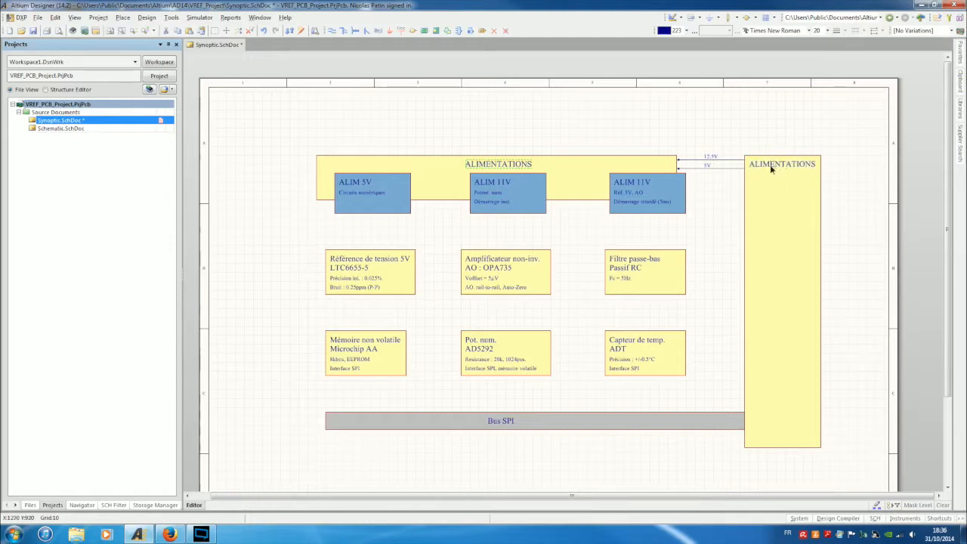
left_click(770, 166)
left_click(783, 183)
key("Delete")
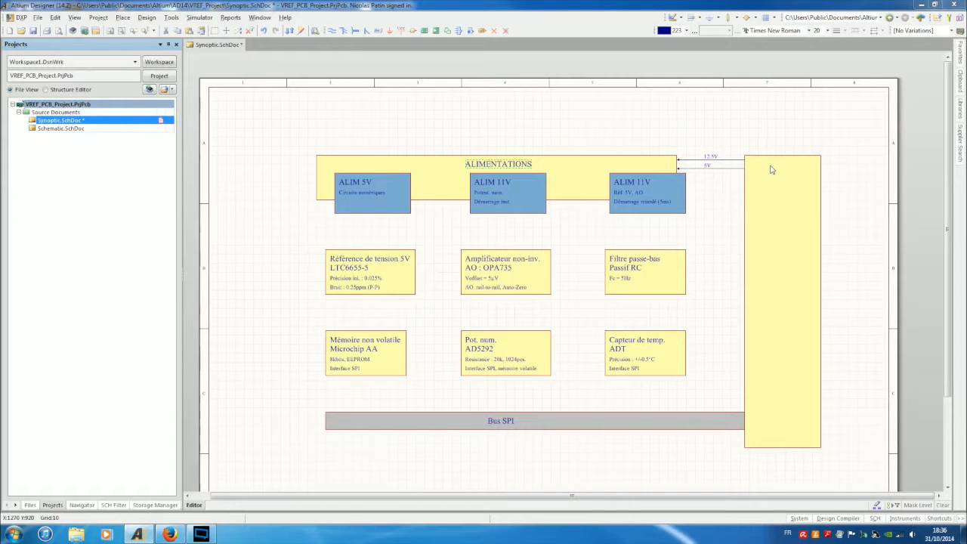
double_click(771, 169)
type("CON")
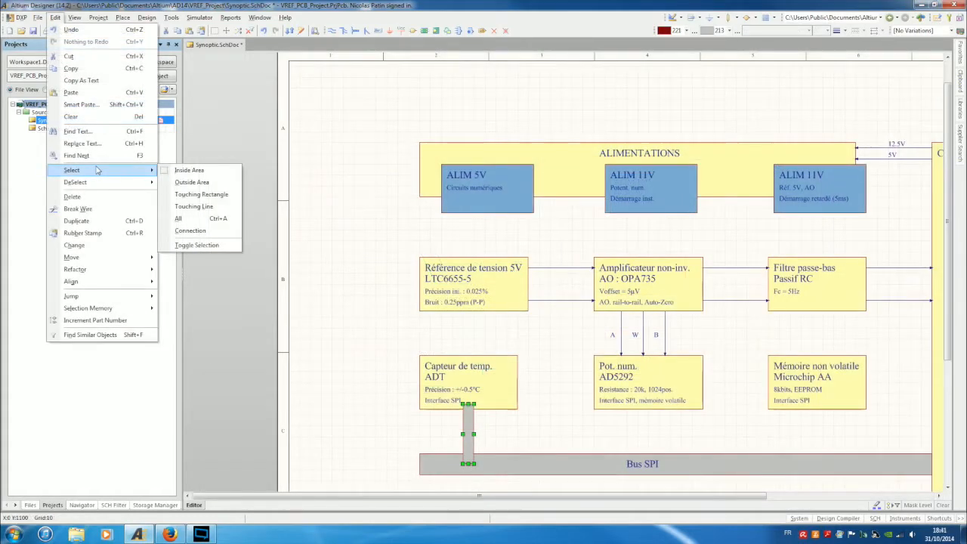
Send the grey vertical link bar behind the blocks.
mouse_move(96, 184)
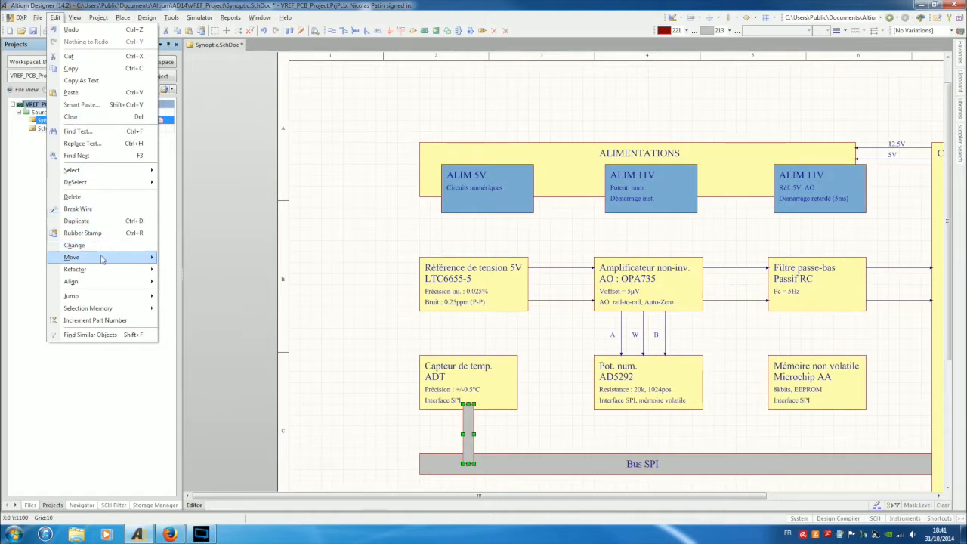
mouse_move(102, 258)
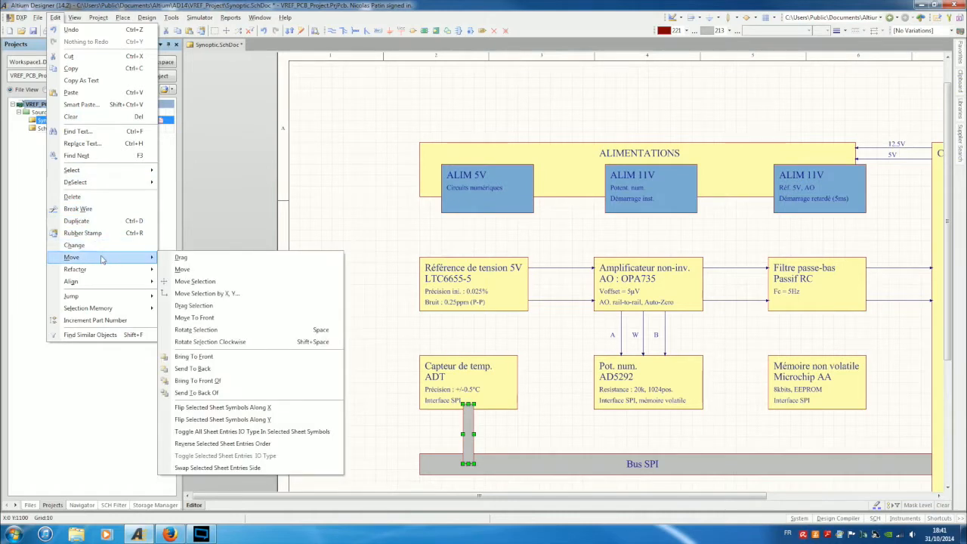
left_click(209, 367)
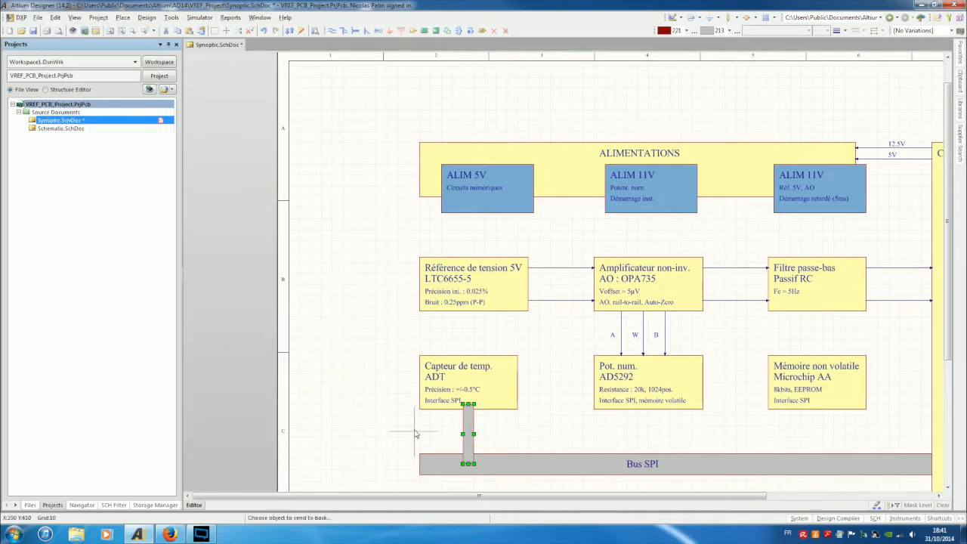
left_click(468, 423)
Fill the link bar with olive colour 207.
double_click(469, 423)
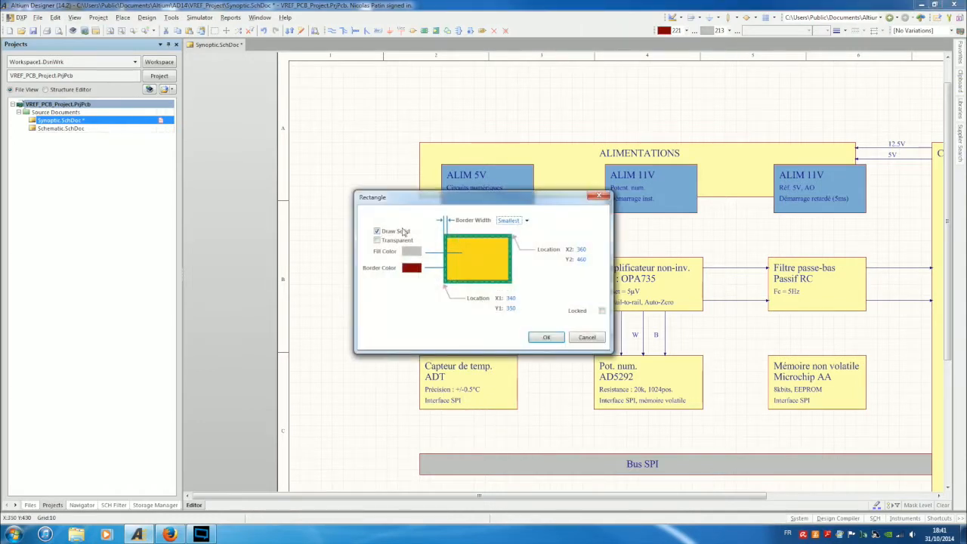
left_click(413, 253)
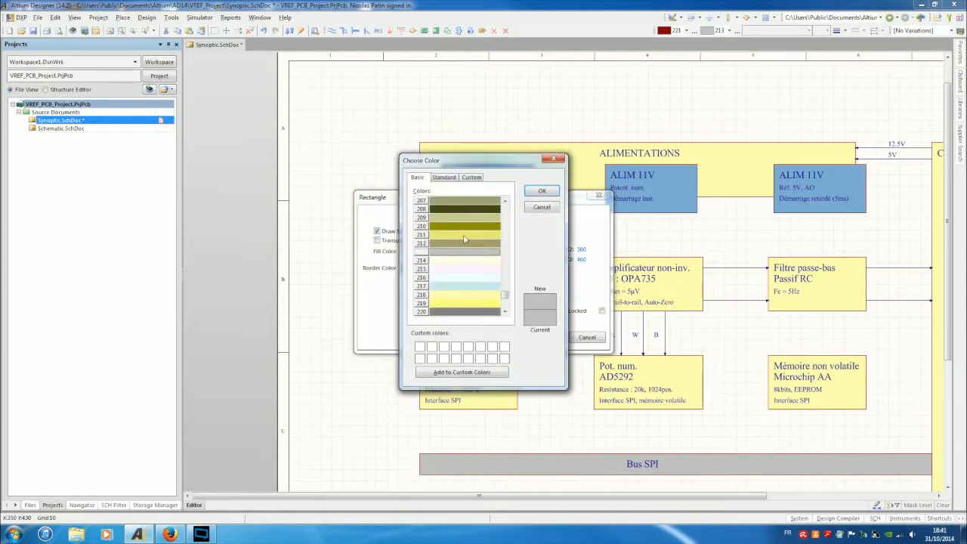
scroll(491, 218, "up", 3)
left_click(489, 225)
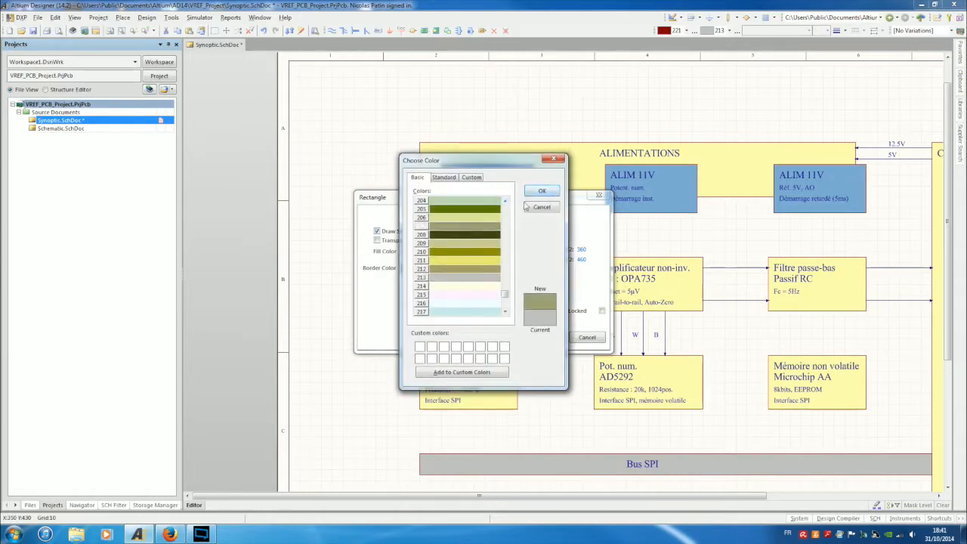
left_click(539, 192)
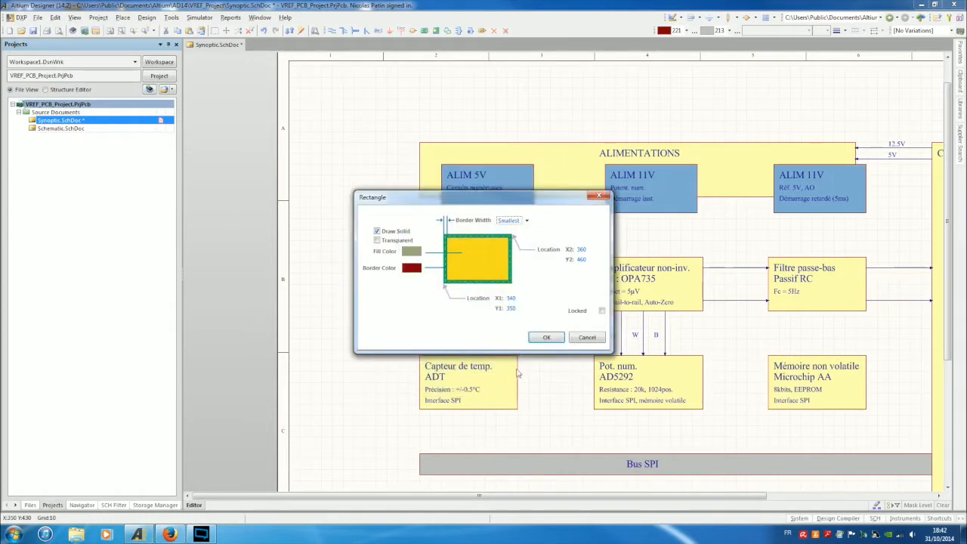
left_click(547, 338)
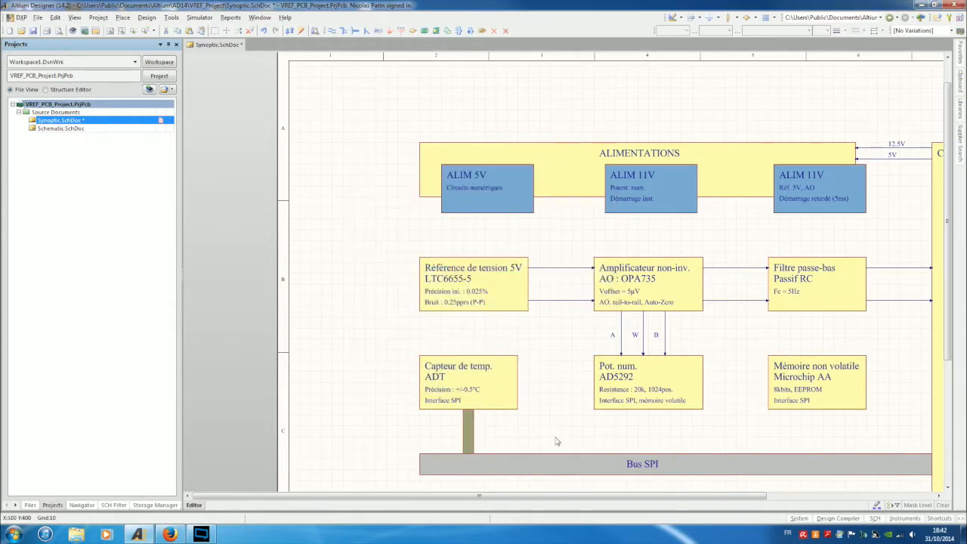
Paste a copy of the olive bar below Pot. num. and send it to the back.
key("ctrl+c")
key("ctrl+v")
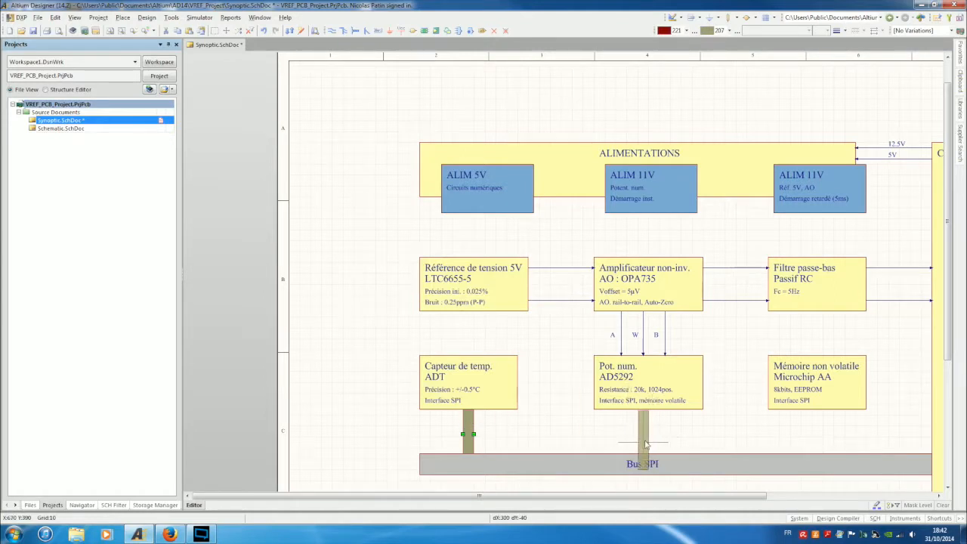
left_click(650, 433)
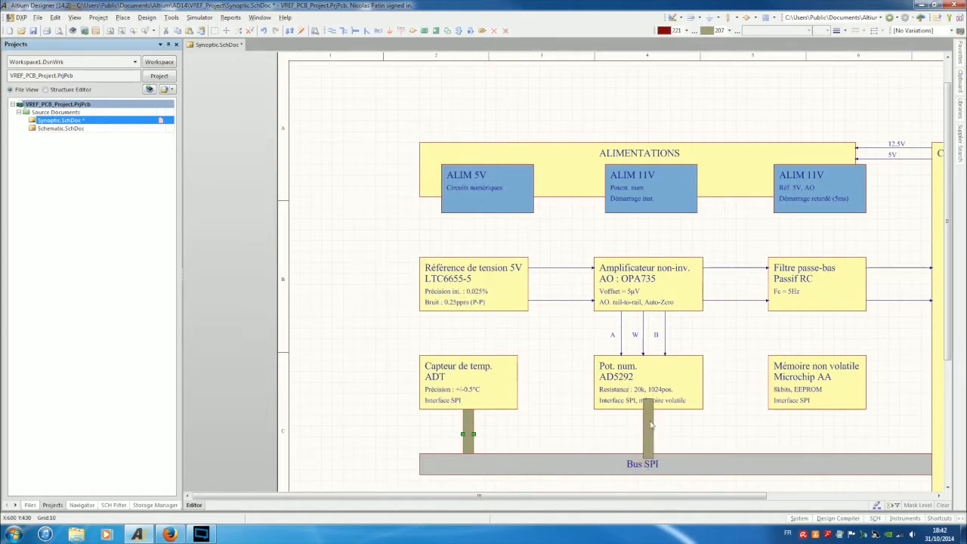
right_click(650, 427)
left_click(648, 440)
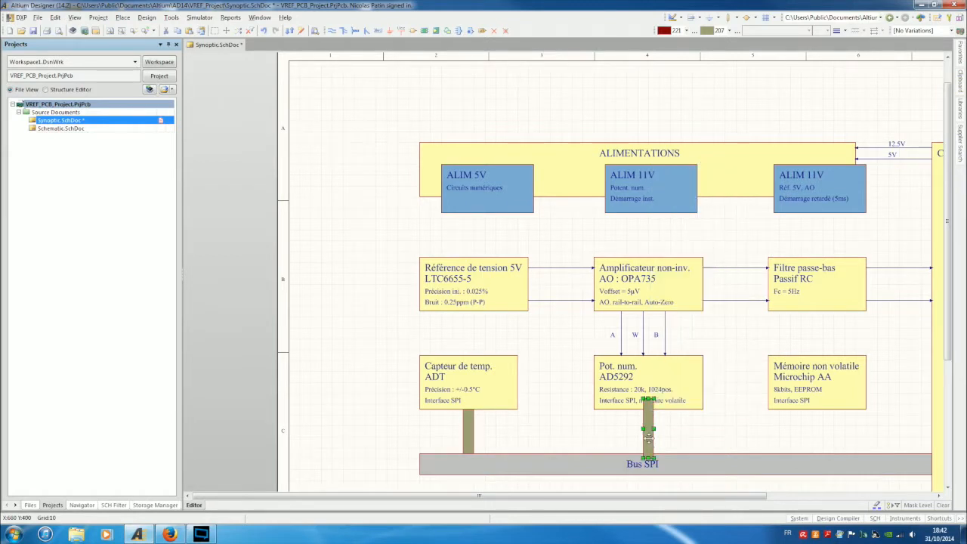
left_click(99, 17)
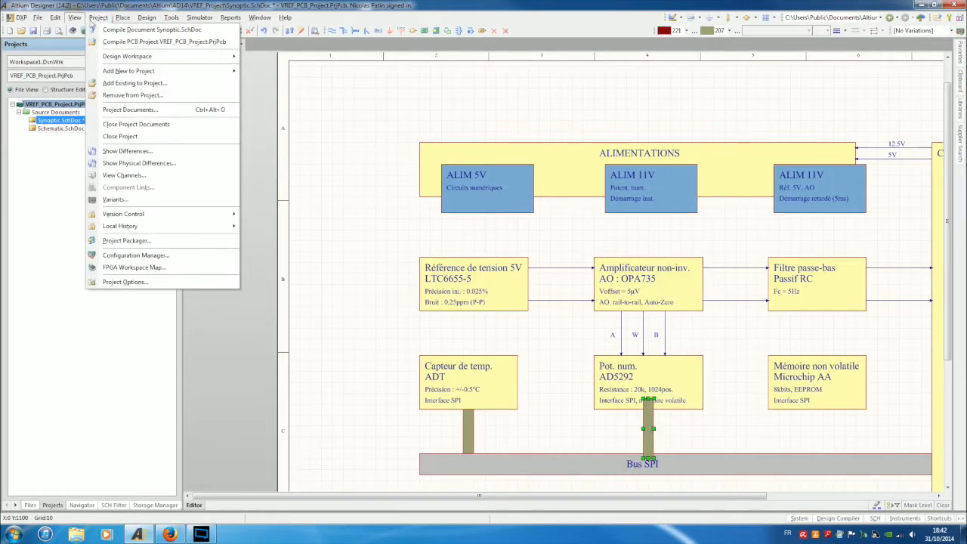
mouse_move(74, 17)
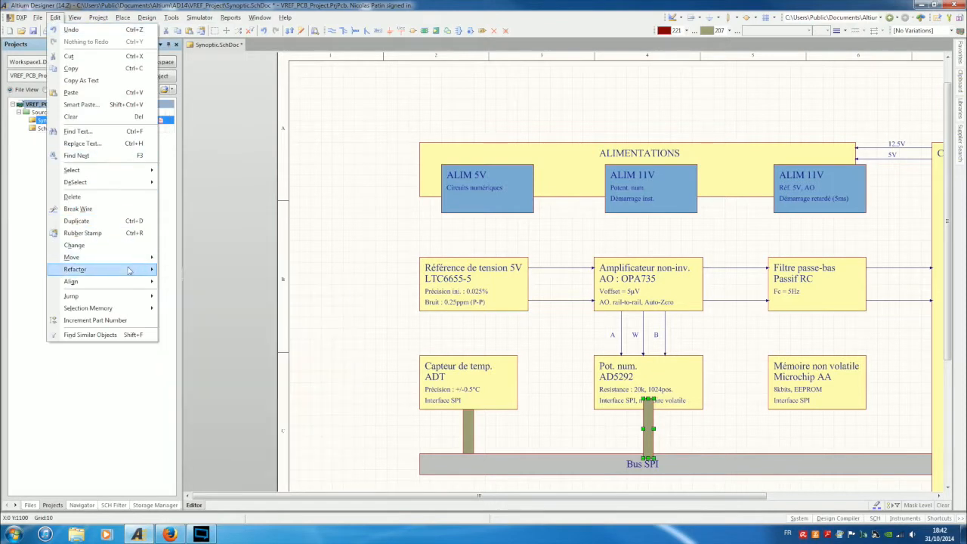
mouse_move(133, 257)
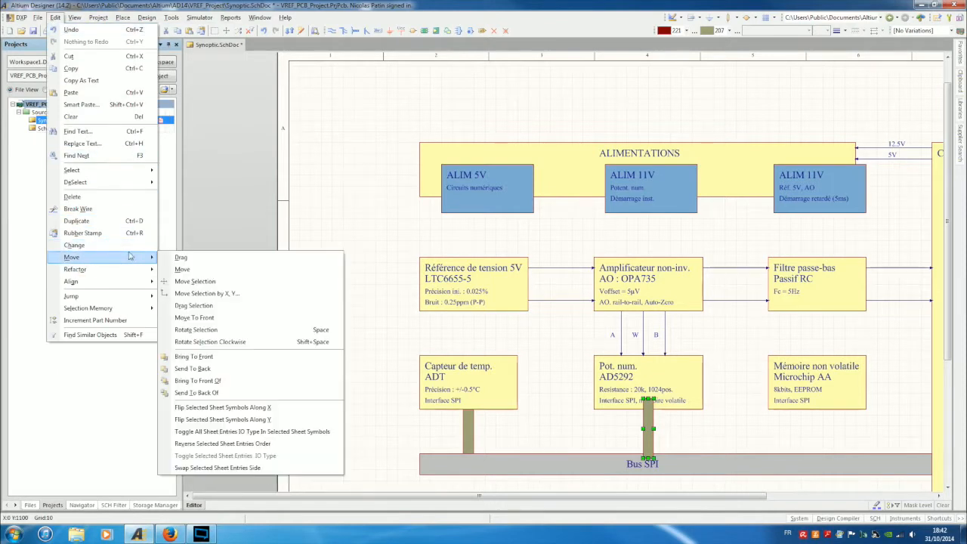
left_click(197, 368)
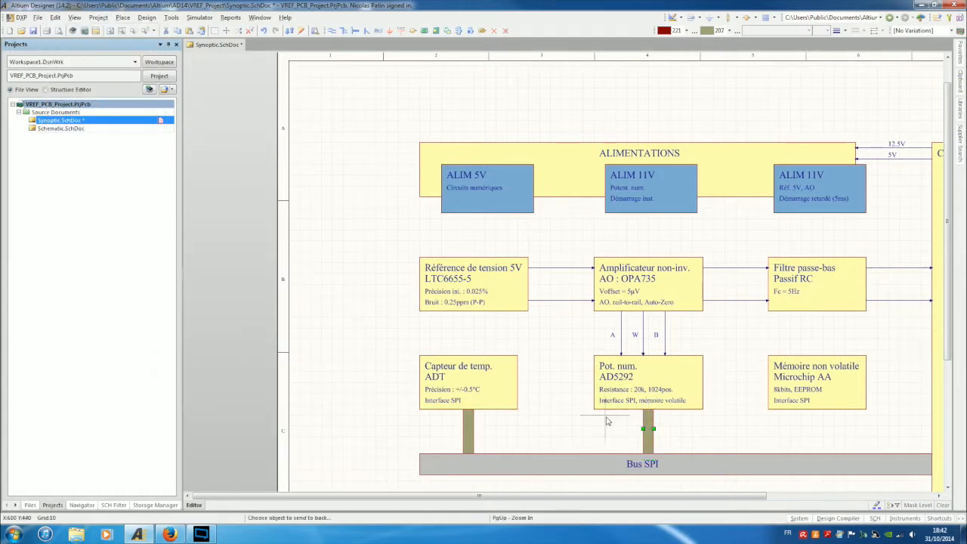
Paste another olive bar under Mémoire non volatile and send it behind the memory block.
key("ctrl+v")
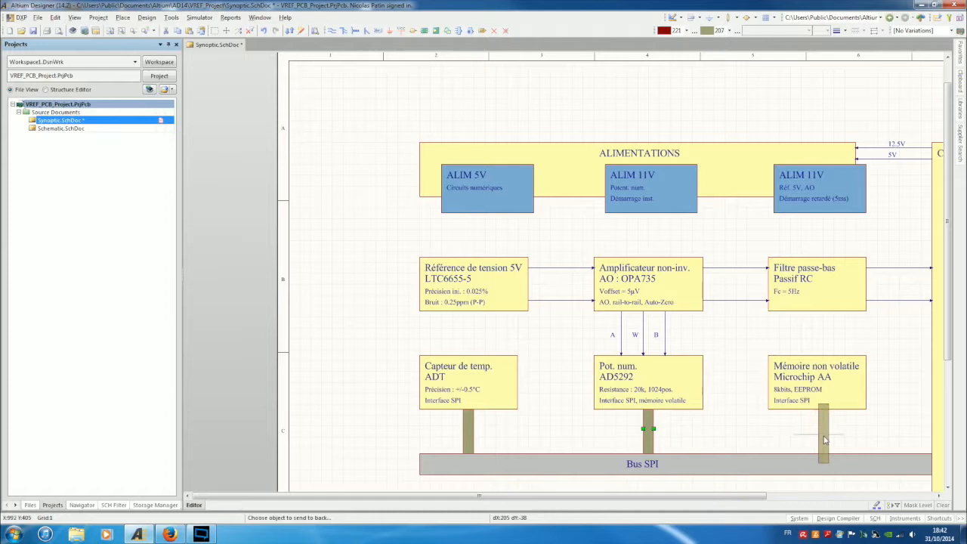
left_click(820, 433)
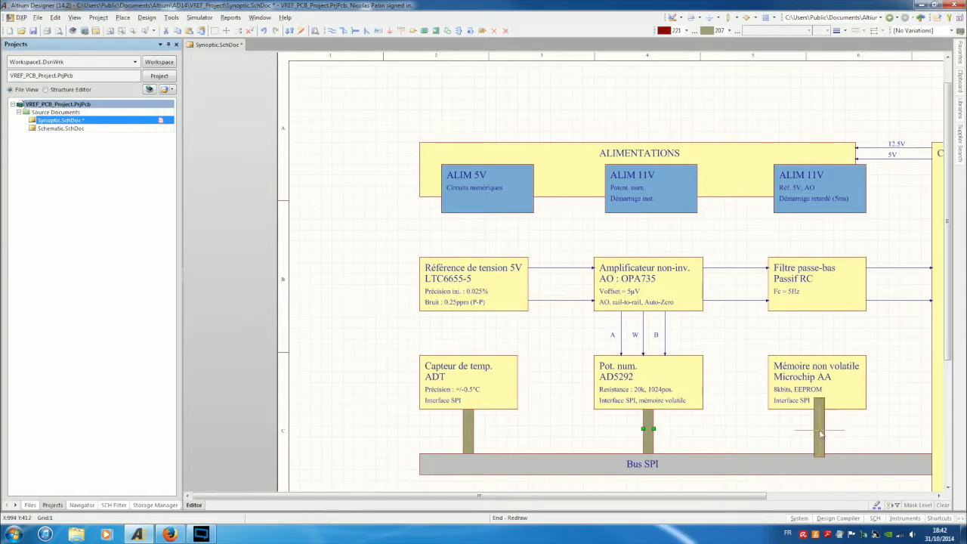
left_click(819, 430)
right_click(758, 429)
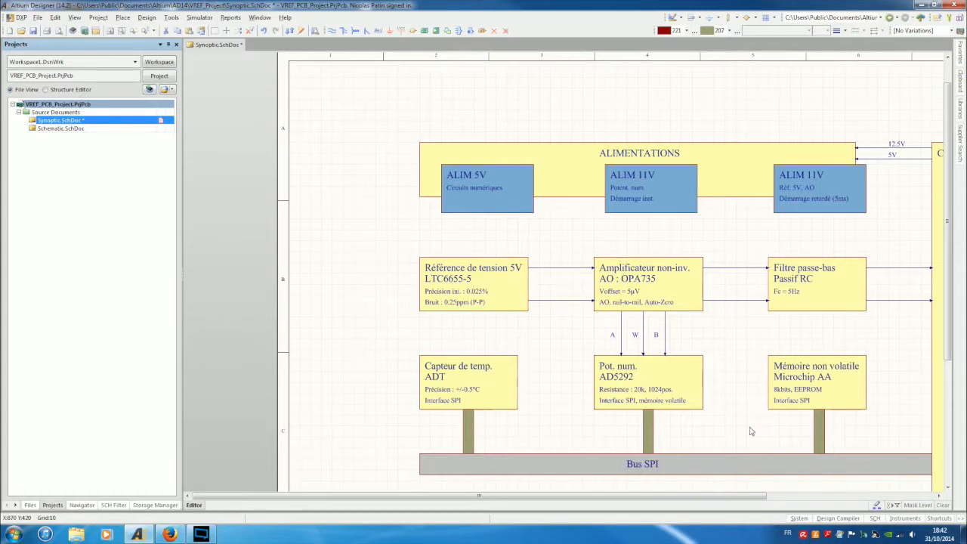
scroll(750, 432, "down", 2, "ctrl")
scroll(750, 432, "up", 1, "ctrl")
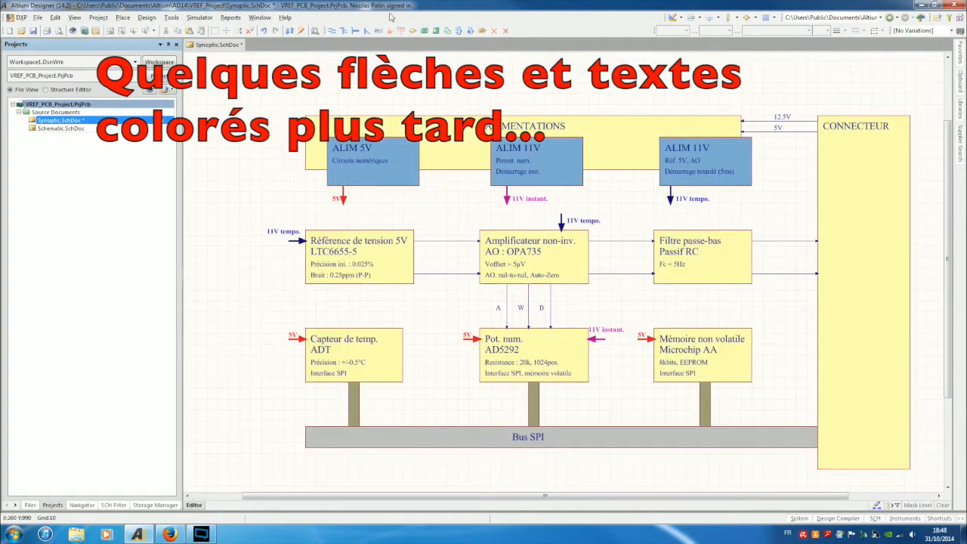
left_click(128, 16)
mouse_move(149, 21)
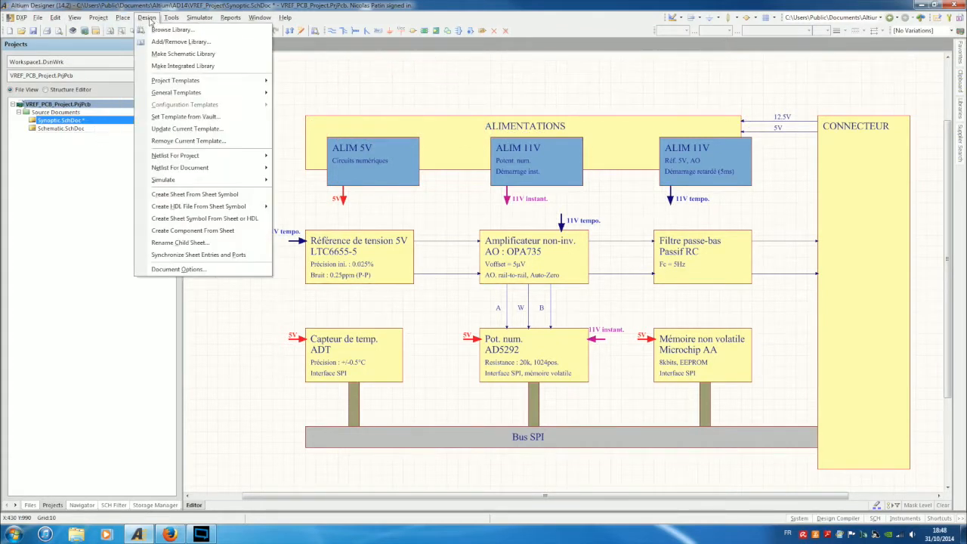
mouse_move(98, 17)
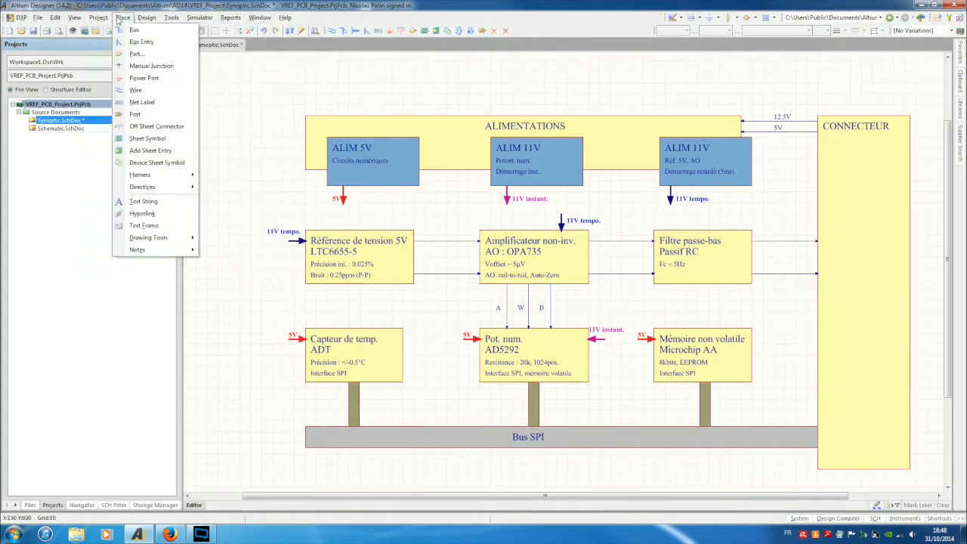
mouse_move(184, 240)
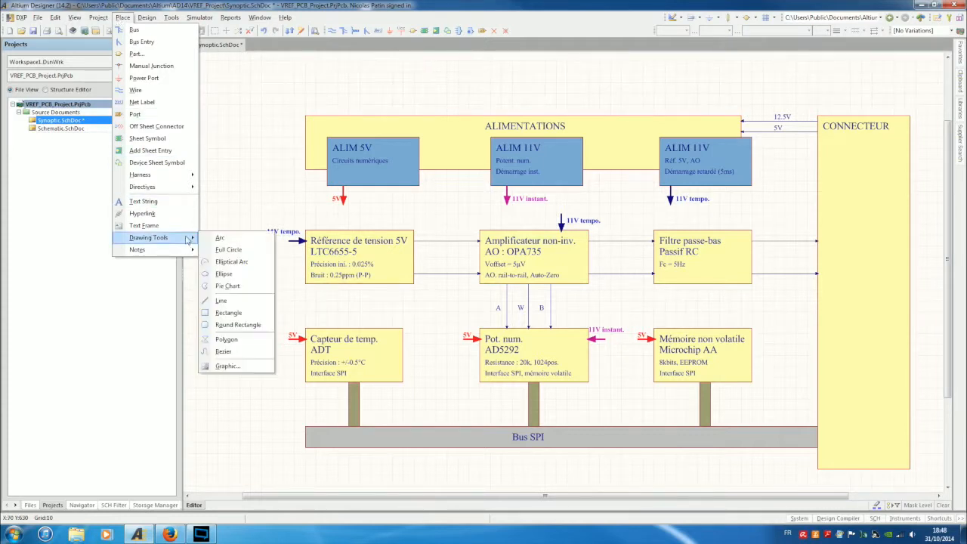
left_click(228, 249)
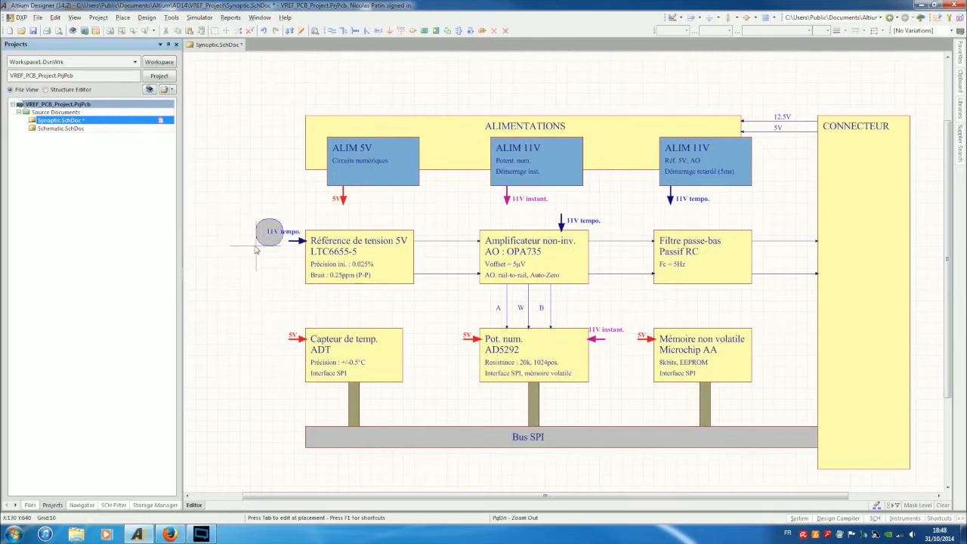
right_click(257, 246)
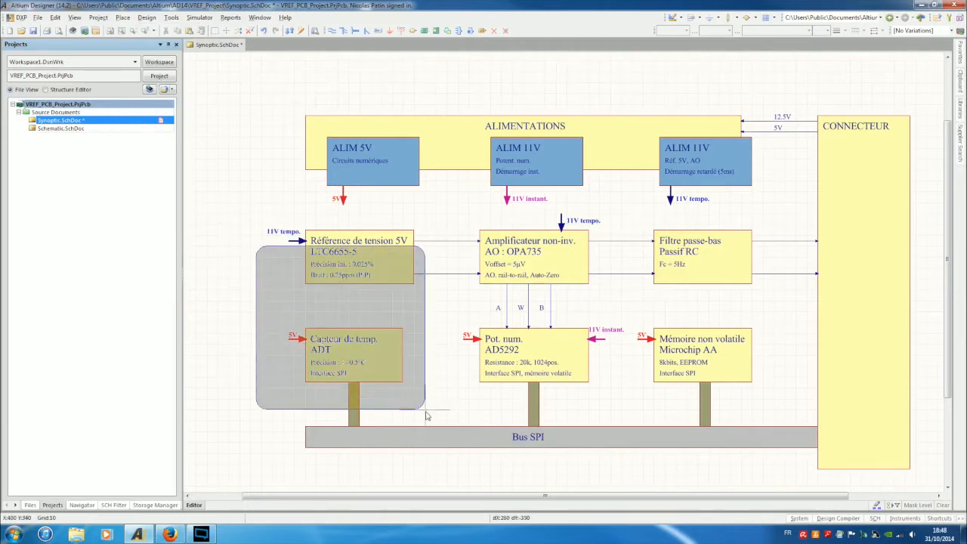
left_click(425, 412)
left_click_drag(392, 346, 414, 330)
double_click(419, 405)
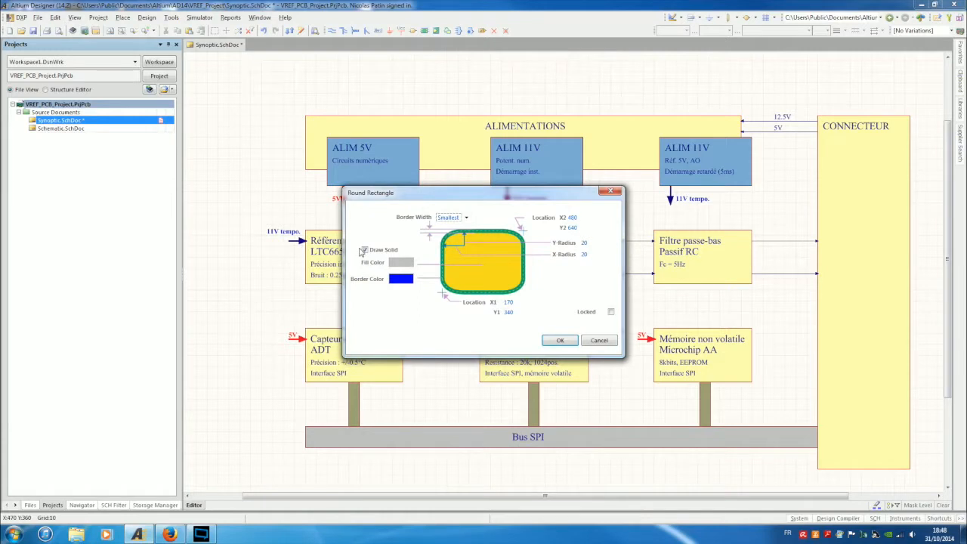
left_click(365, 250)
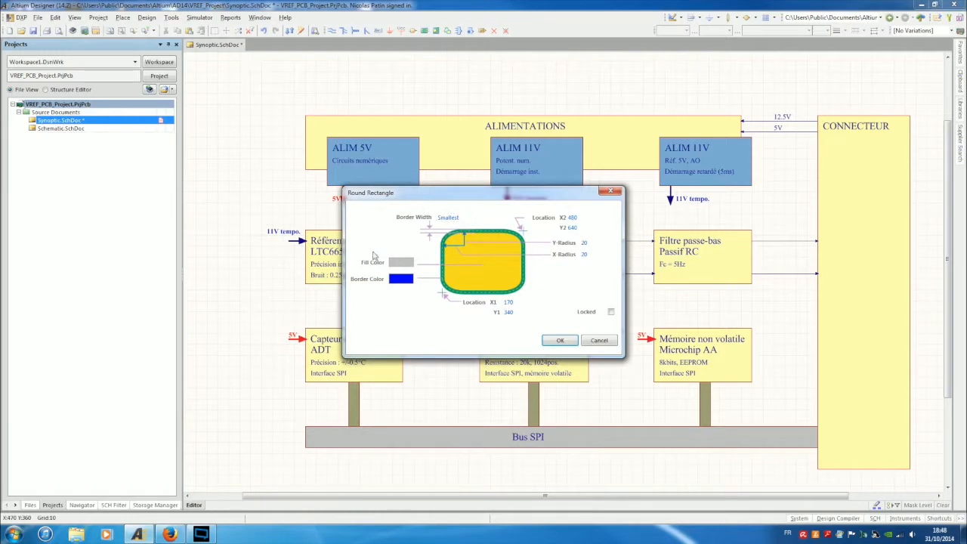
left_click(559, 340)
left_click(565, 338)
left_click_drag(425, 357, 431, 328)
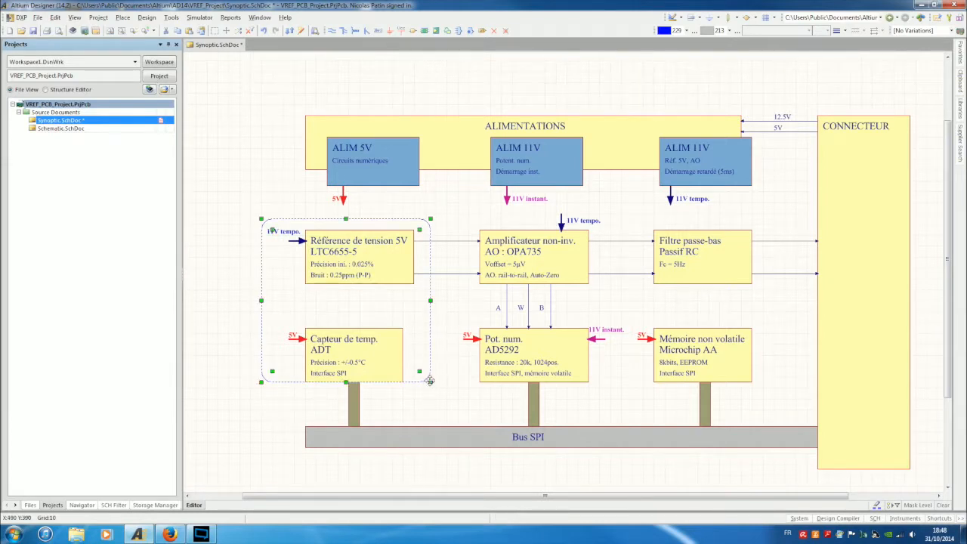
left_click_drag(431, 382, 425, 398)
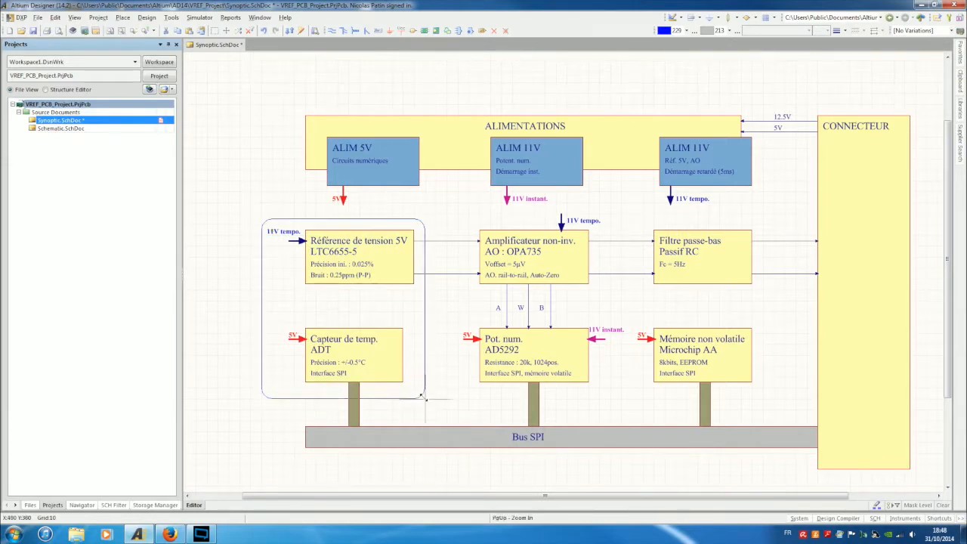
left_click(227, 331)
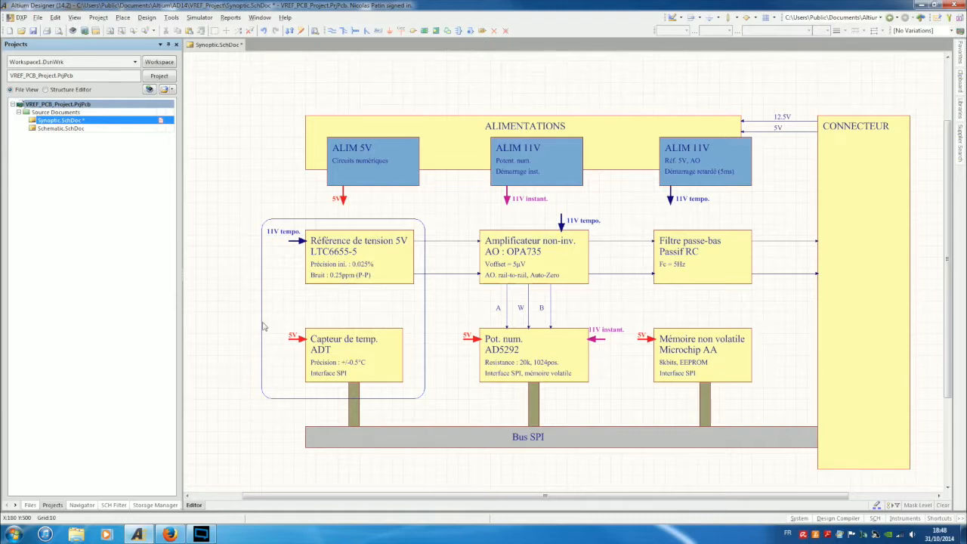
scroll(255, 339, "up", 2, "ctrl")
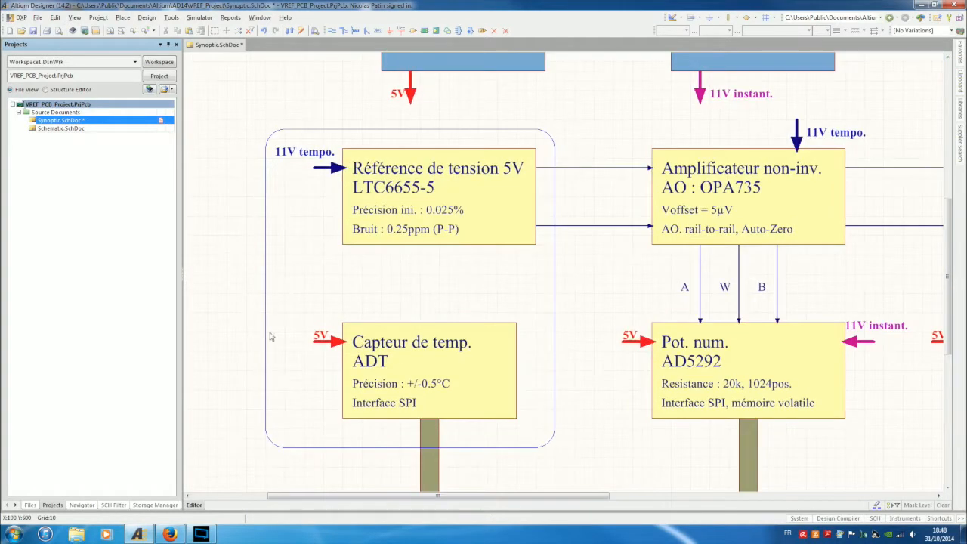
left_click(266, 294)
key("Delete")
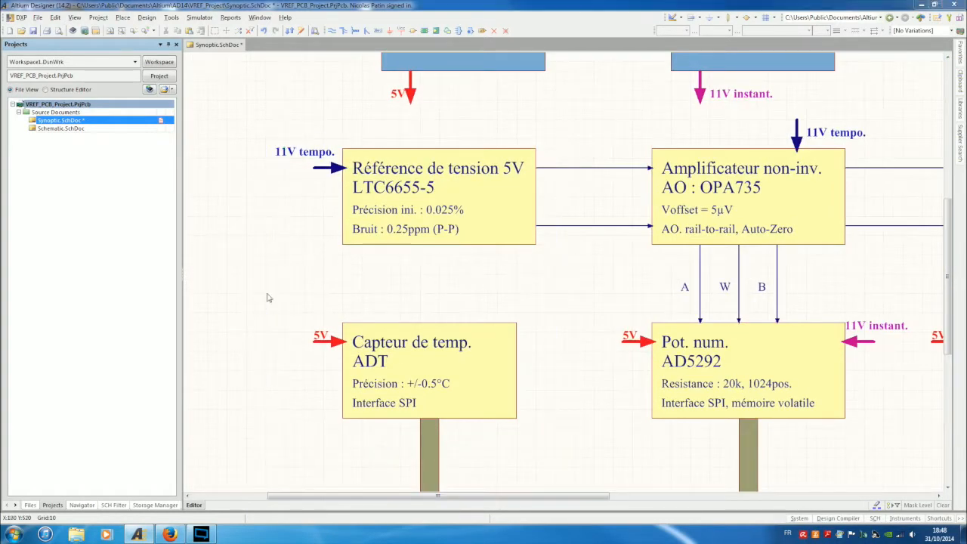
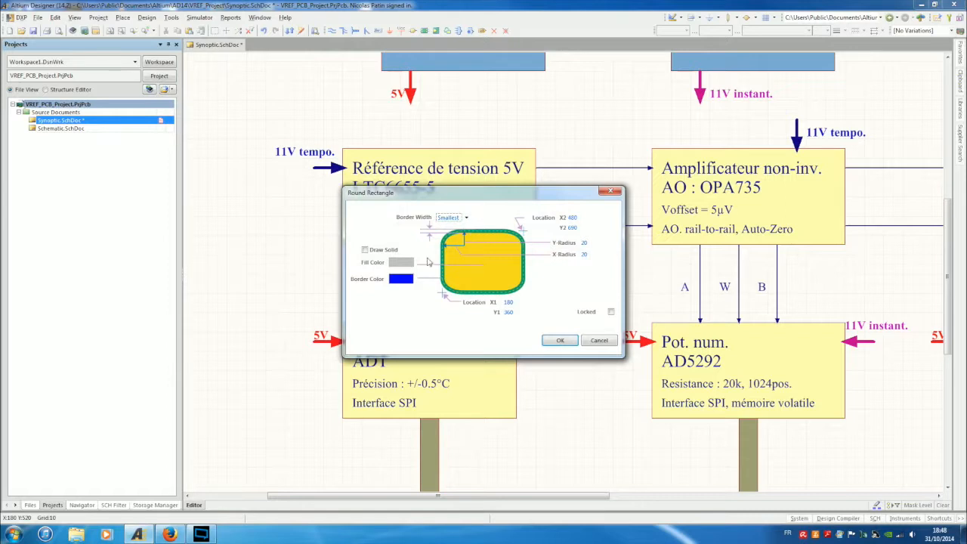
Change the rounded frame's border width to Small, then zoom out on the sheet.
left_click(466, 218)
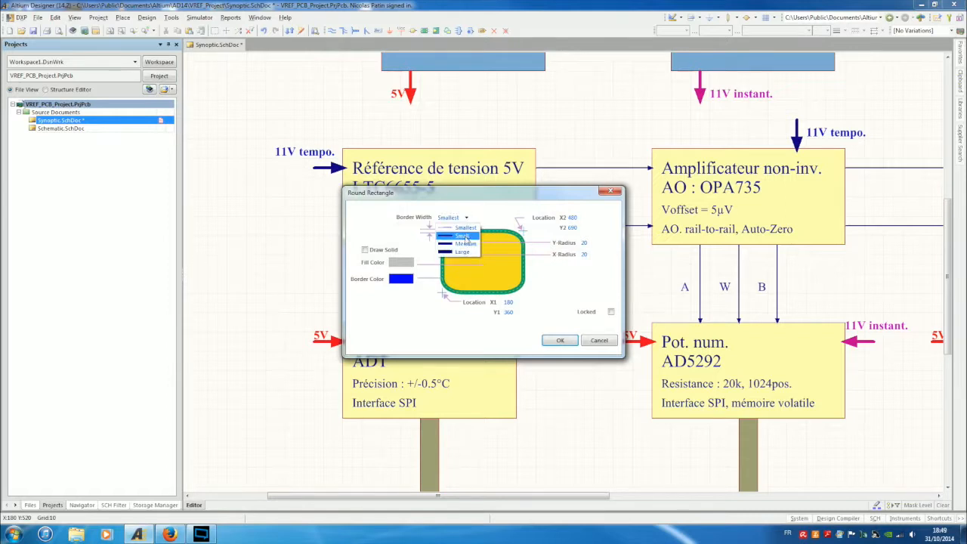
left_click(463, 235)
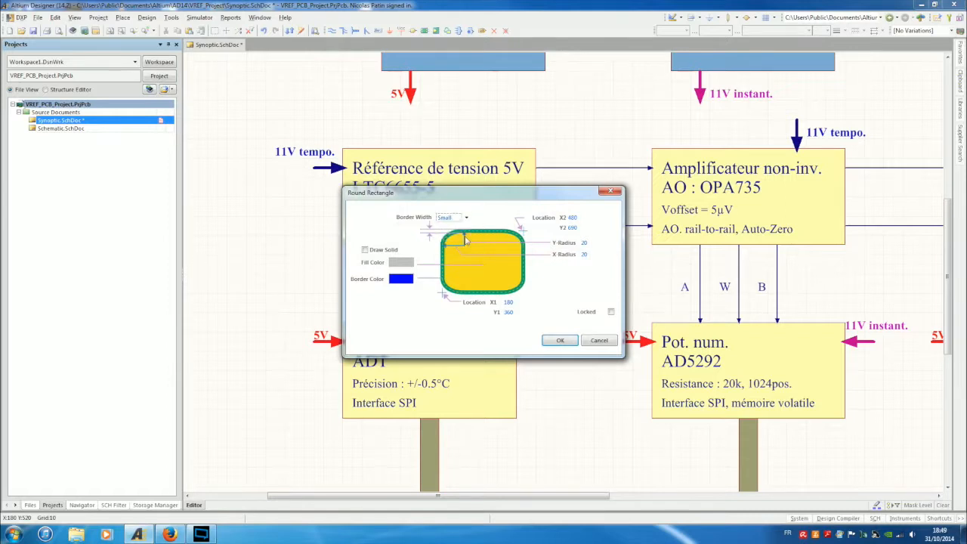
left_click(561, 340)
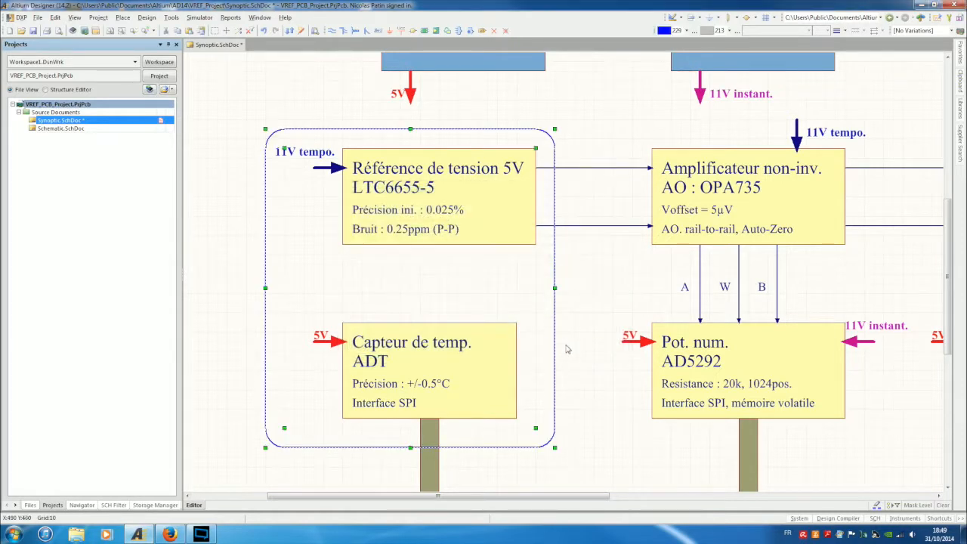
scroll(585, 373, "down", 3, "ctrl")
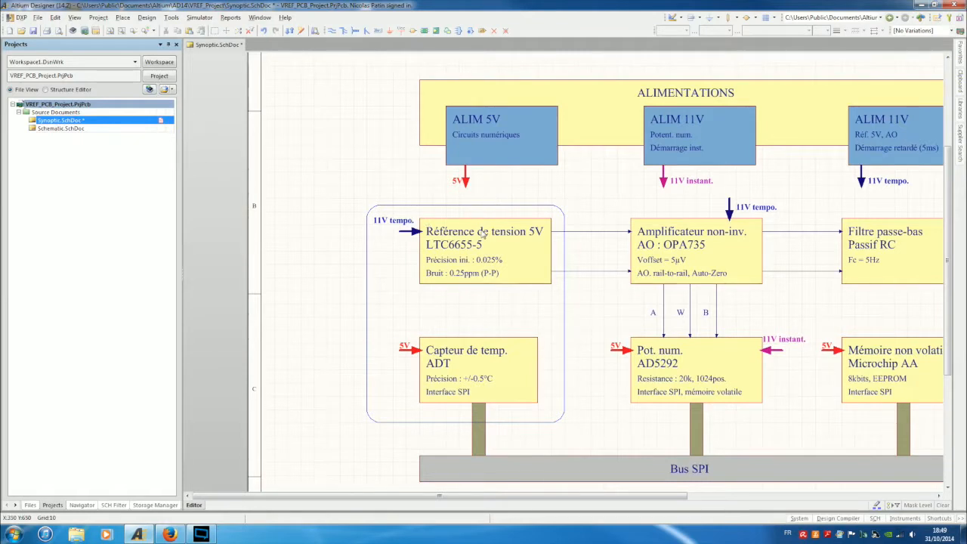
Paste a copy of the 11V tempo. label and change its text to 'Composants proches'.
type("11V tempo.")
left_click(518, 436)
double_click(521, 436)
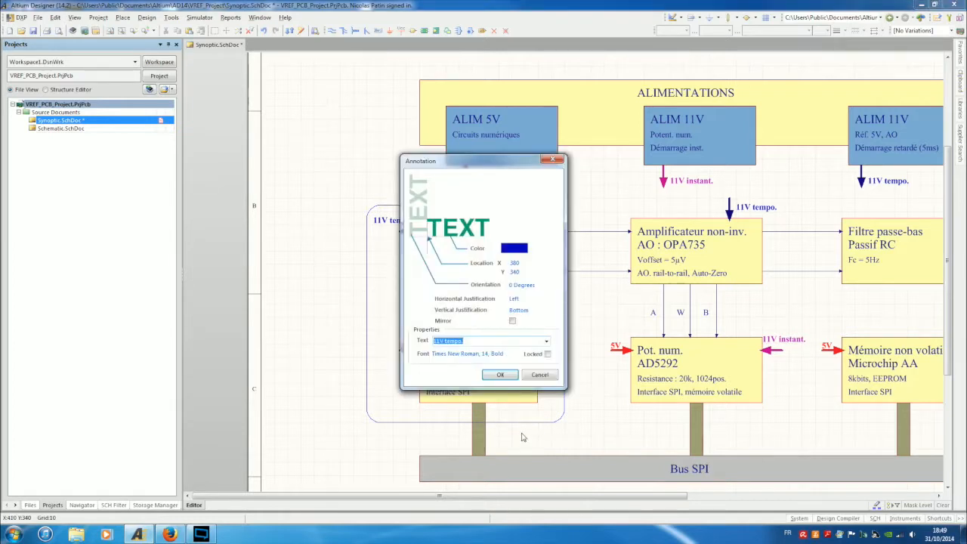
type("Composants proches")
key("Return")
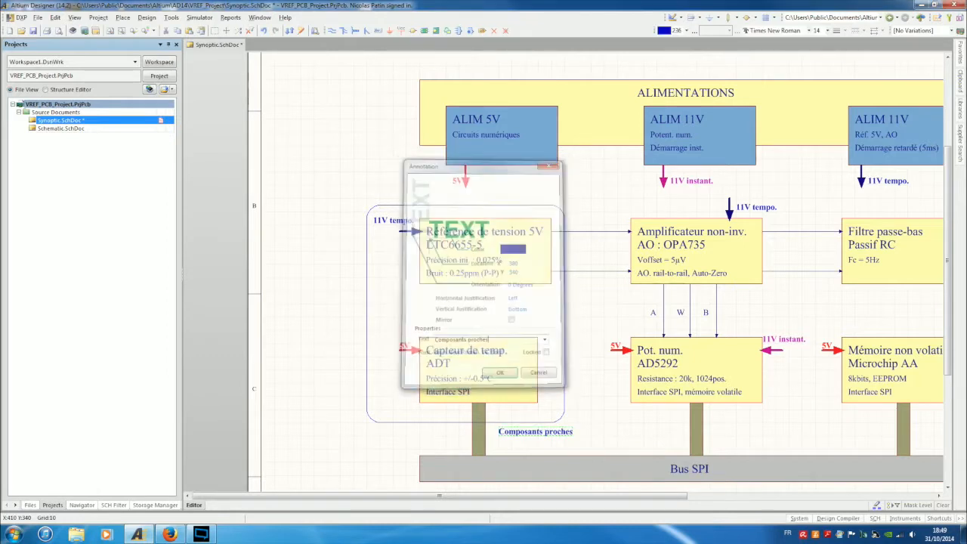
mouse_move(518, 433)
left_mouse_down()
mouse_move(505, 428)
mouse_move(512, 433)
left_mouse_up()
Add the second line 'pour couplage thermique' and move both lines up under ALIM 5V.
type("Composants proches")
left_click(524, 451)
key("ctrl+z")
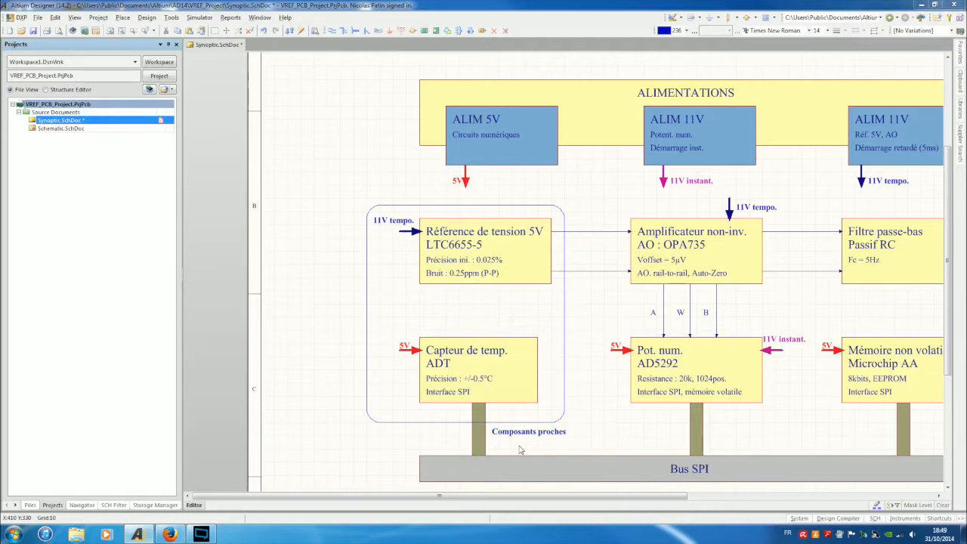
type("pour couplage thermique")
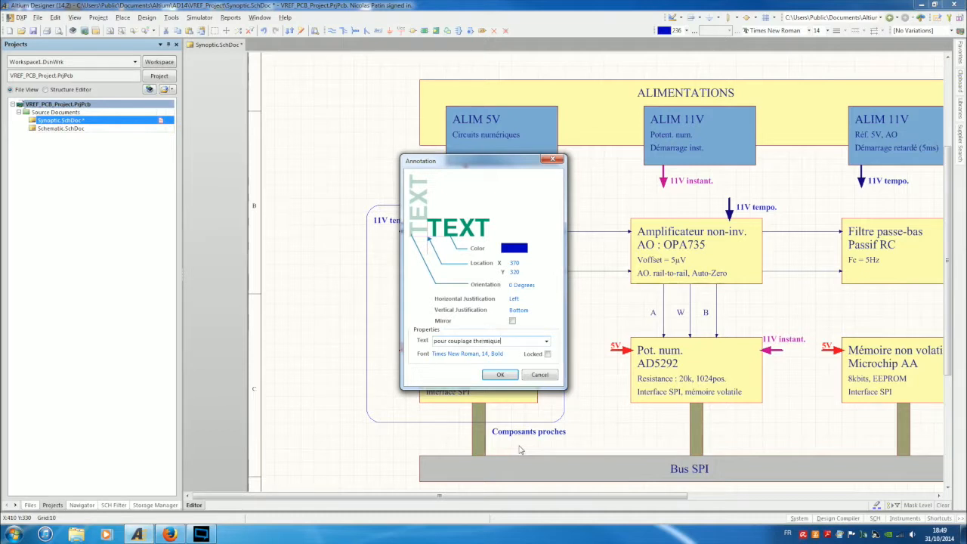
key("Return")
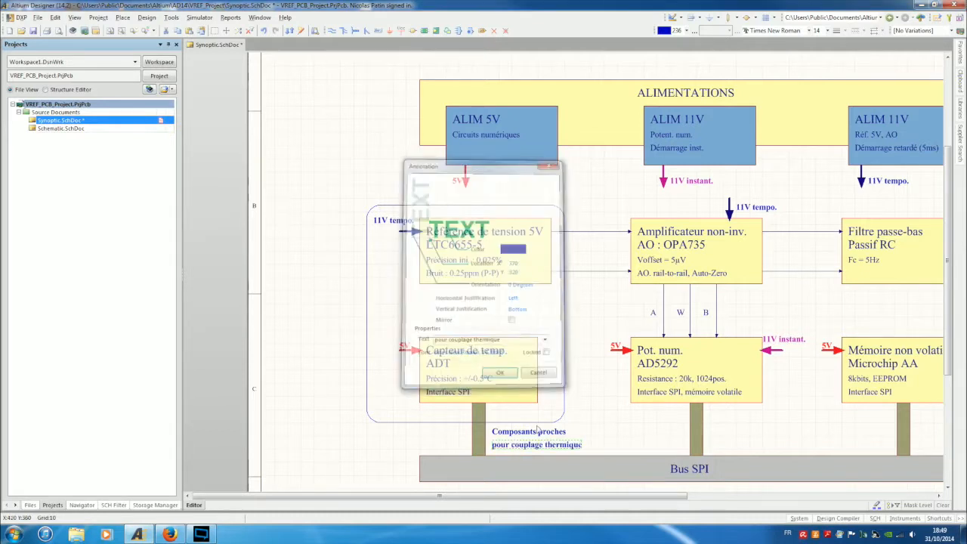
left_click_drag(541, 435, 531, 189)
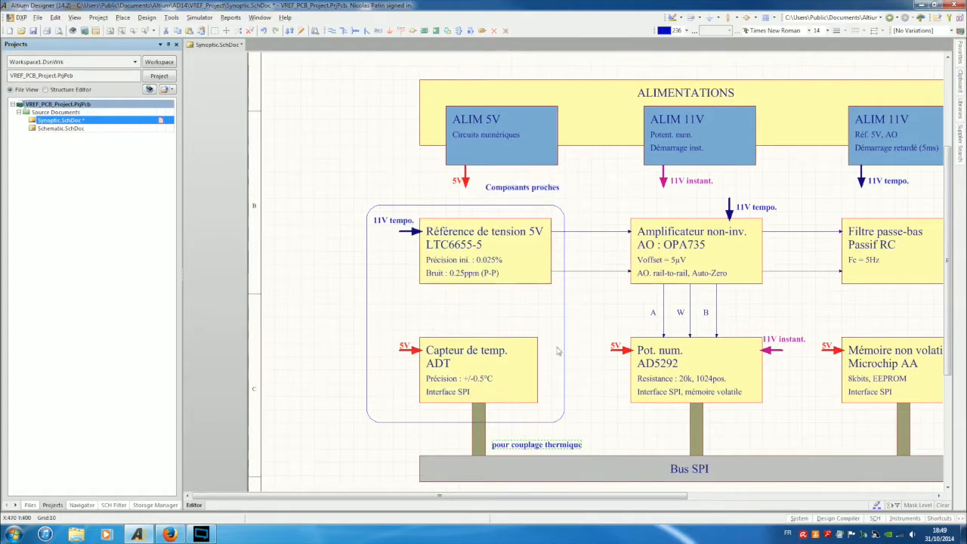
left_click_drag(544, 445, 545, 200)
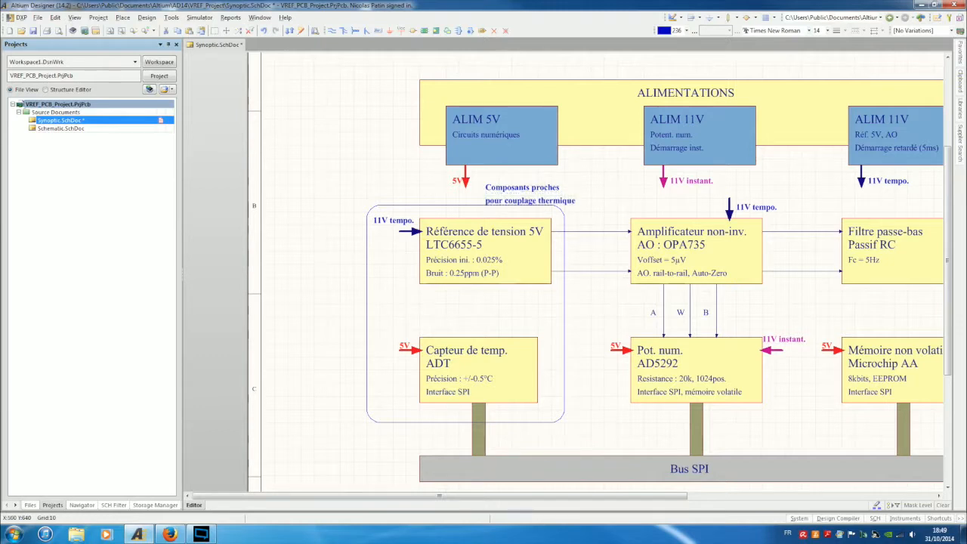
scroll(636, 425, "down", 1, "ctrl")
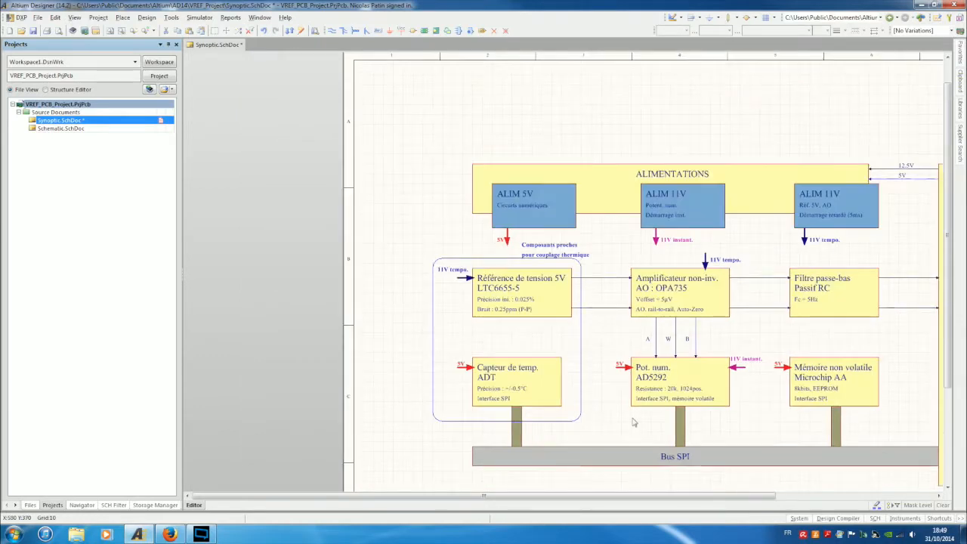
Raise the rounded frame's bottom edge slightly and paste a copy of the frame.
left_click(574, 418)
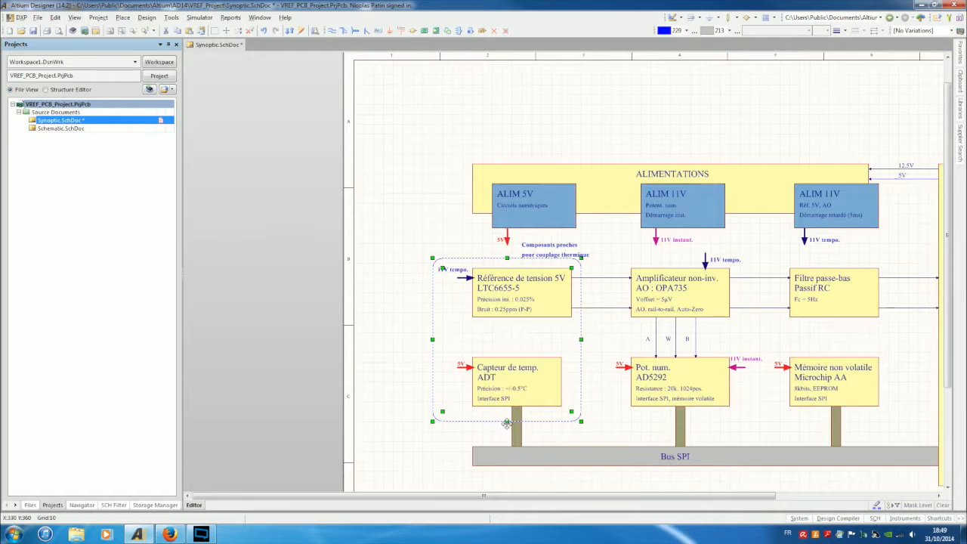
left_click_drag(507, 421, 507, 411)
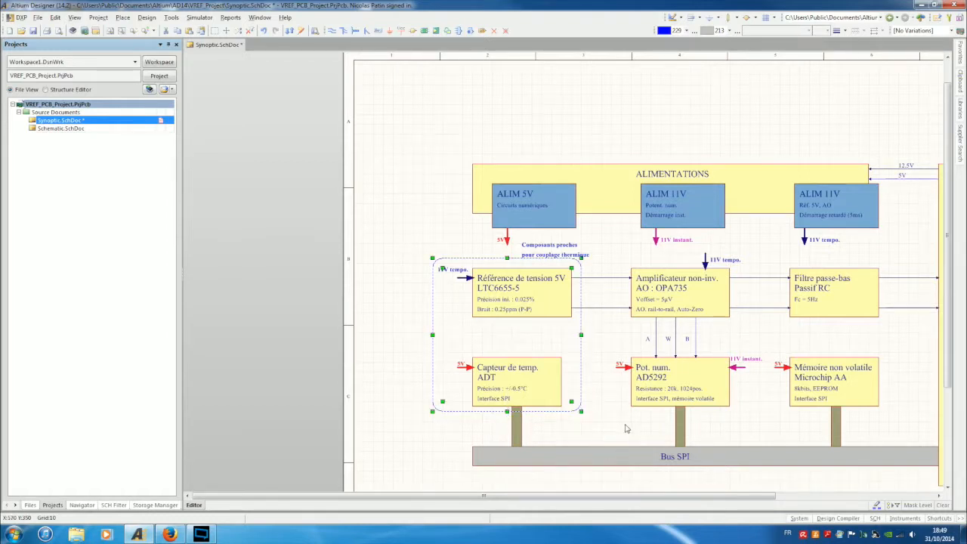
key("ctrl+v")
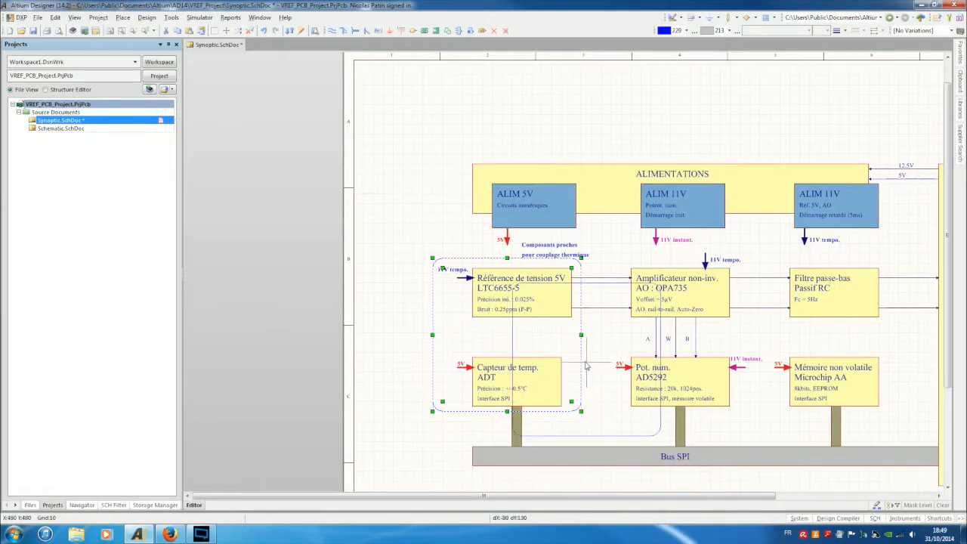
left_click(539, 371)
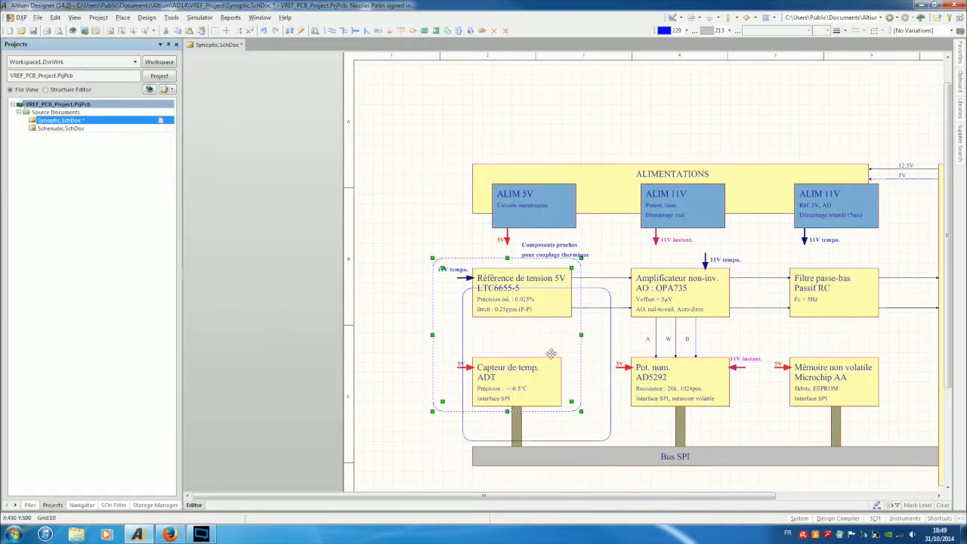
Reshape the frame copy into a thin strip across the SPI links above Bus SPI.
left_click(611, 329)
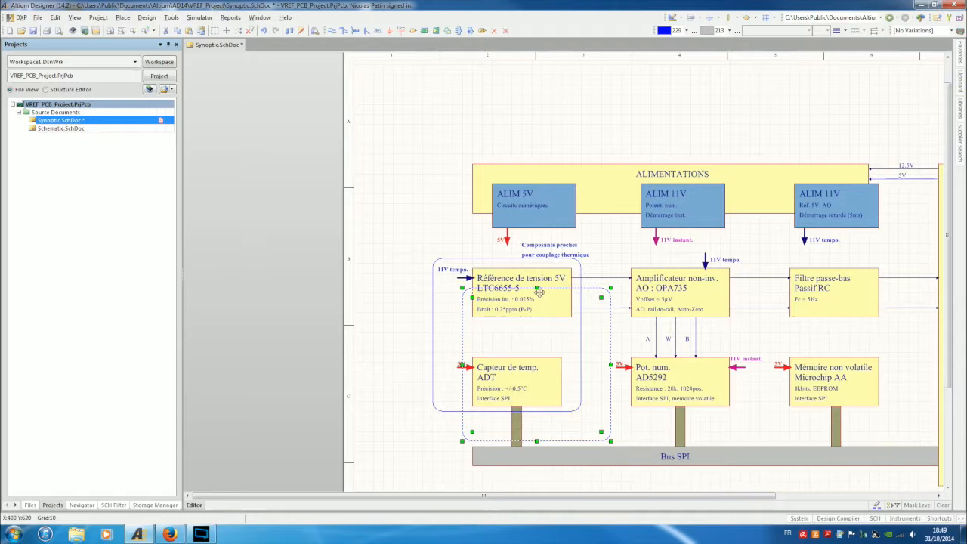
left_click_drag(537, 288, 547, 427)
left_click_drag(611, 435, 859, 416)
left_click_drag(737, 429, 744, 420)
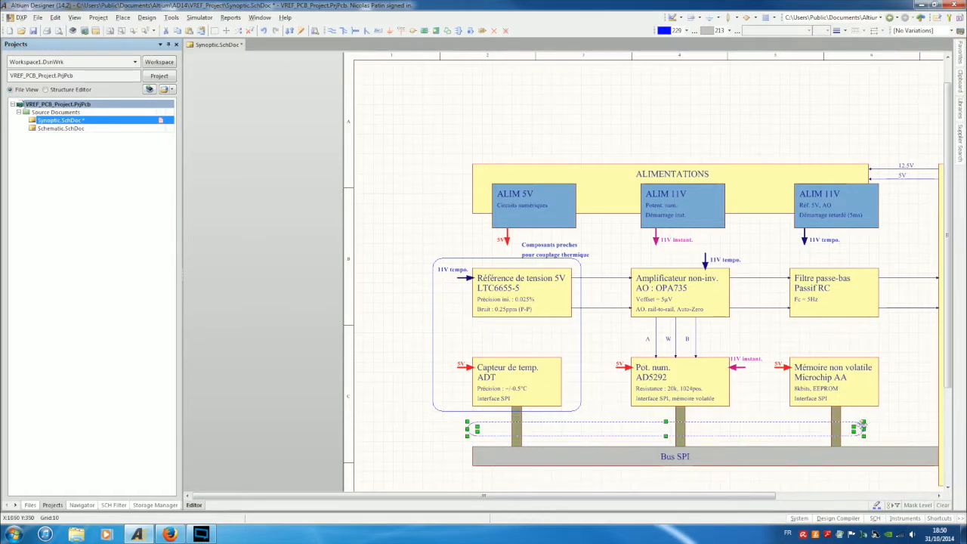
left_click_drag(862, 429, 853, 430)
left_click_drag(466, 429, 497, 429)
Copy the 'pour couplage thermique' text into the thin strip.
left_click(435, 430)
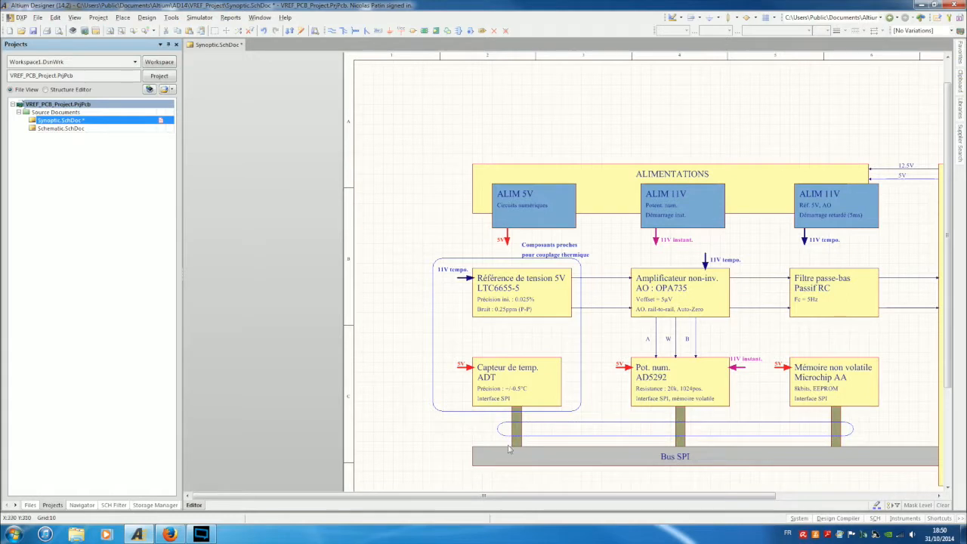
left_click(586, 257)
left_click_drag(586, 255, 543, 426)
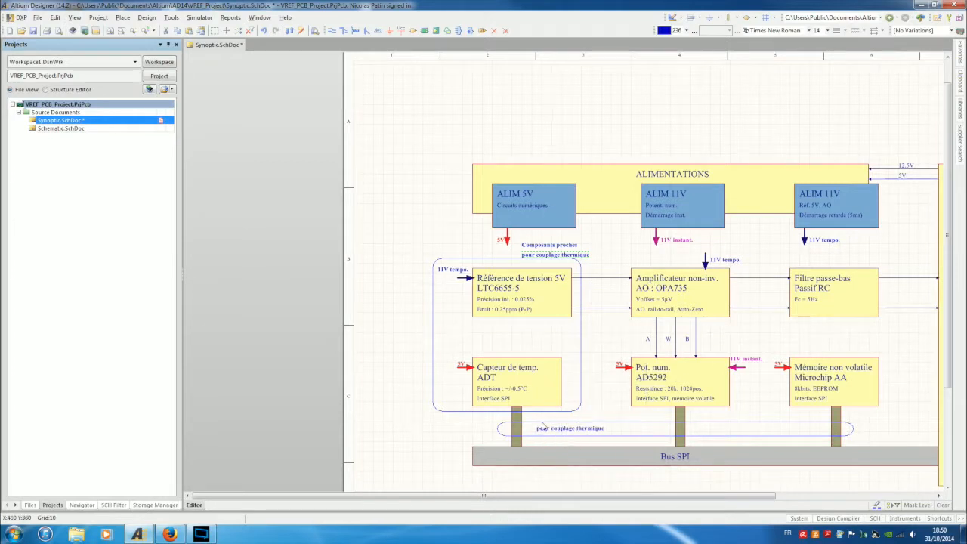
Change the strip's text to 'glue logique" à définir pour l'interfaçage' and reopen its properties.
double_click(553, 430)
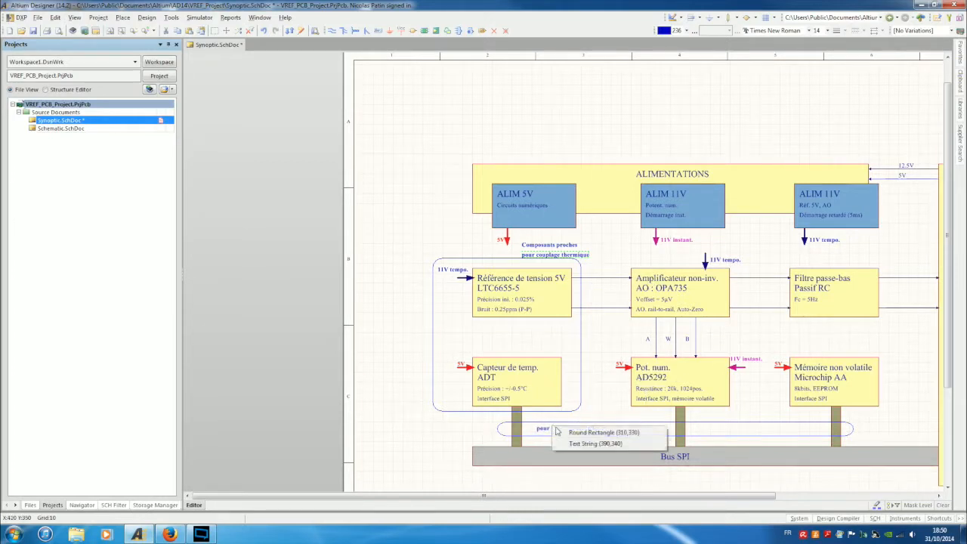
left_click(597, 444)
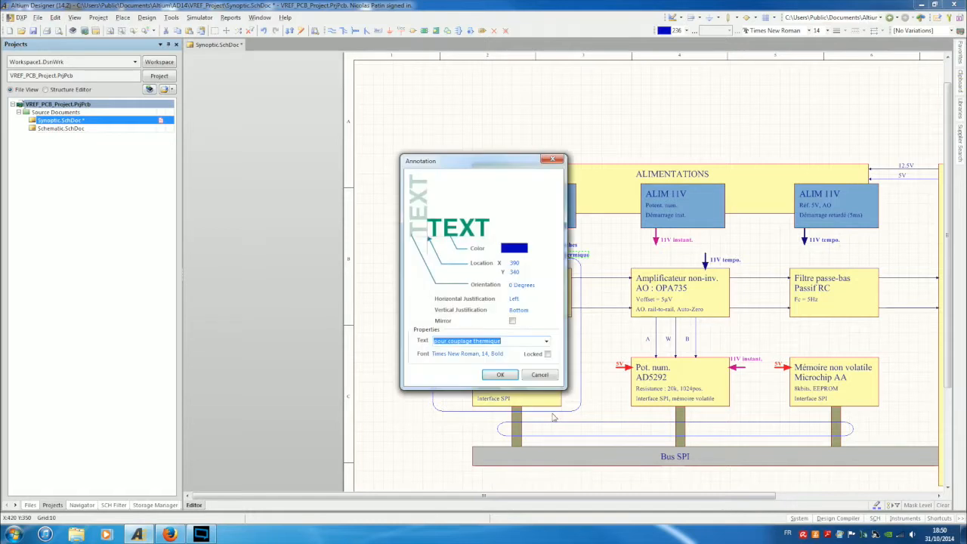
key("BackSpace")
type("glue logique\" à")
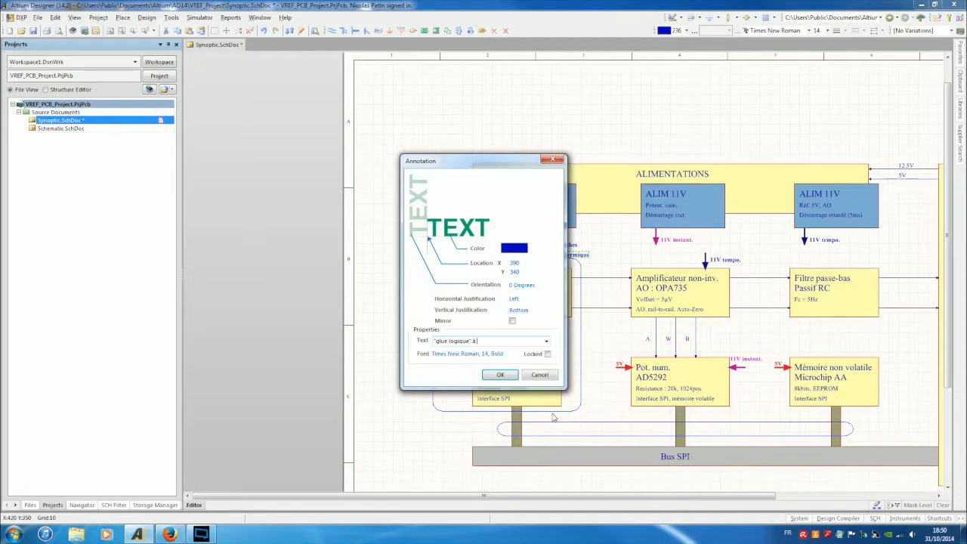
type(" définir pour l'interfaçage")
key("Return")
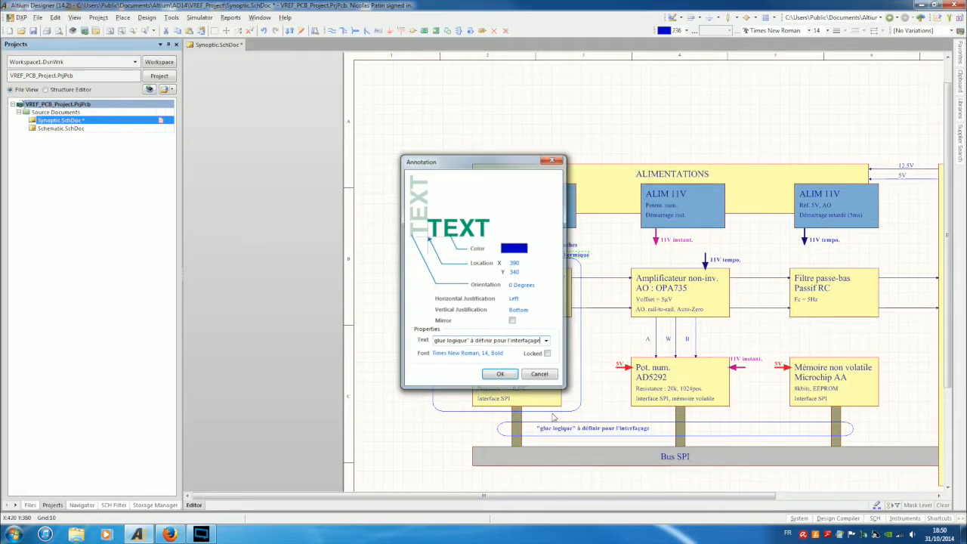
double_click(480, 356)
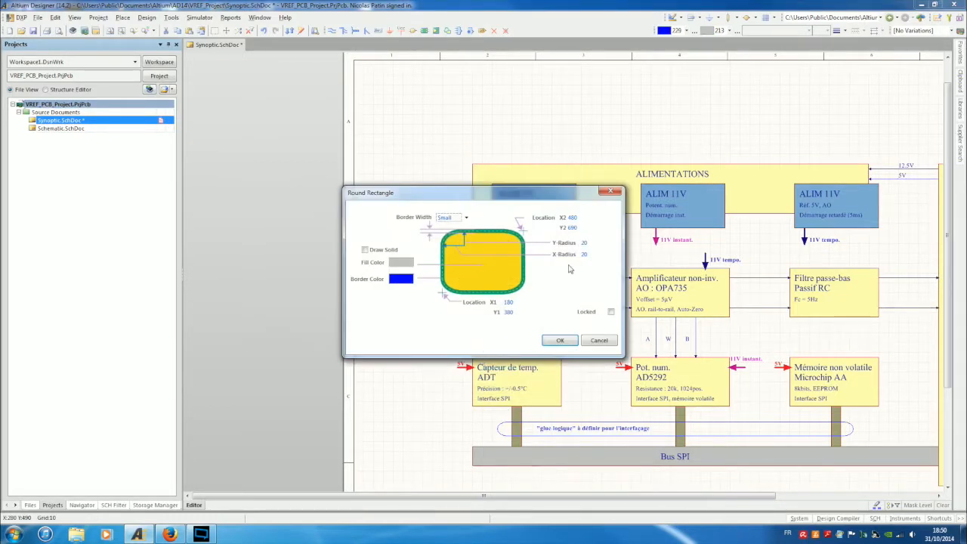
left_click(602, 340)
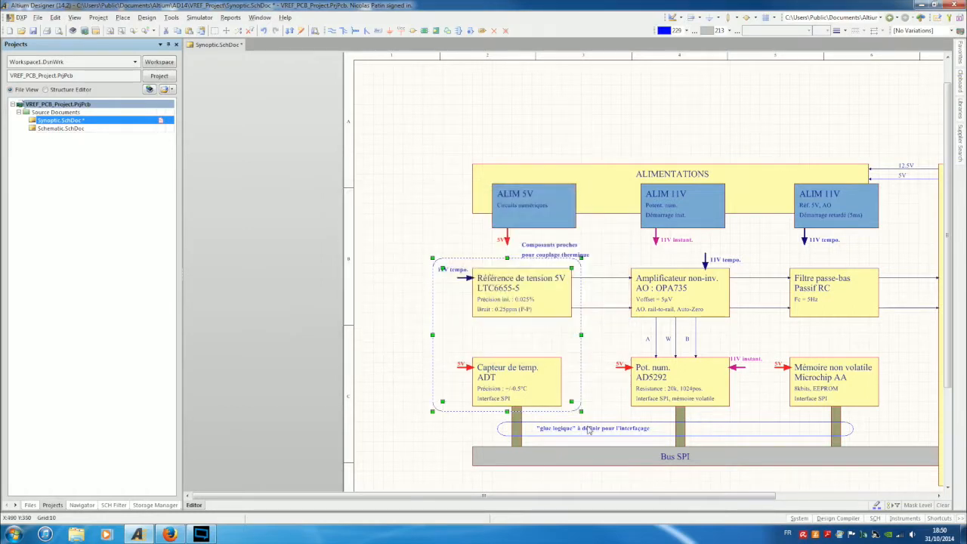
left_click(588, 429)
left_click(627, 448)
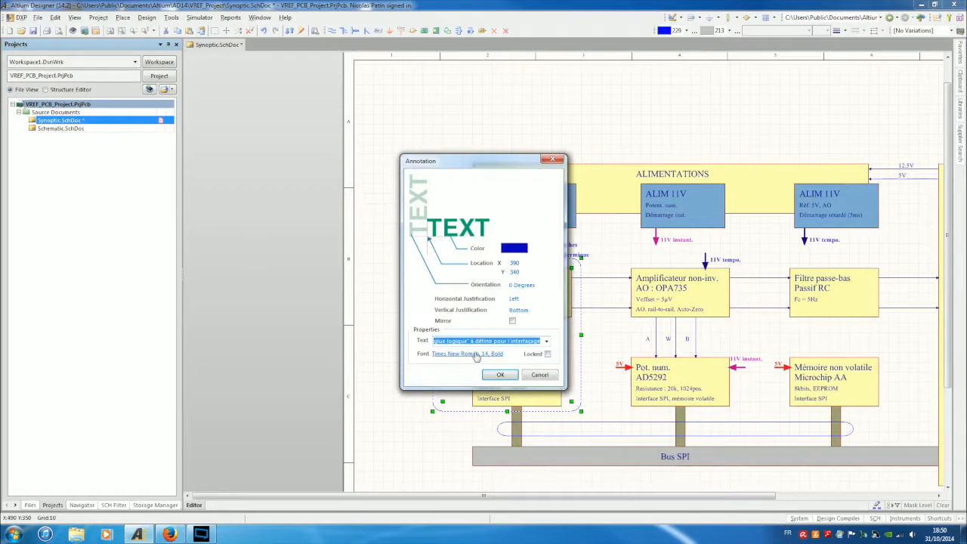
Set the glue logique note's font colour to red.
left_click(476, 353)
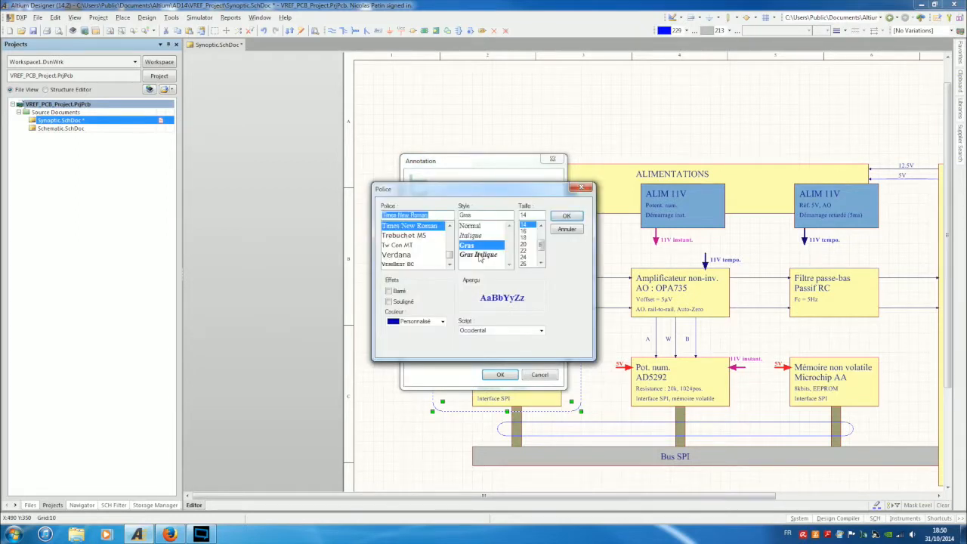
key("Tab")
left_click(418, 325)
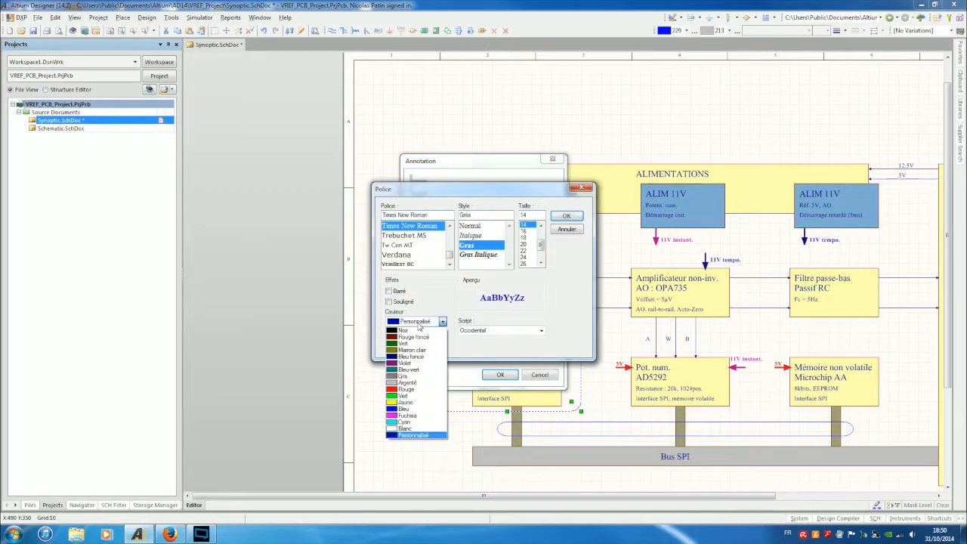
left_click(404, 390)
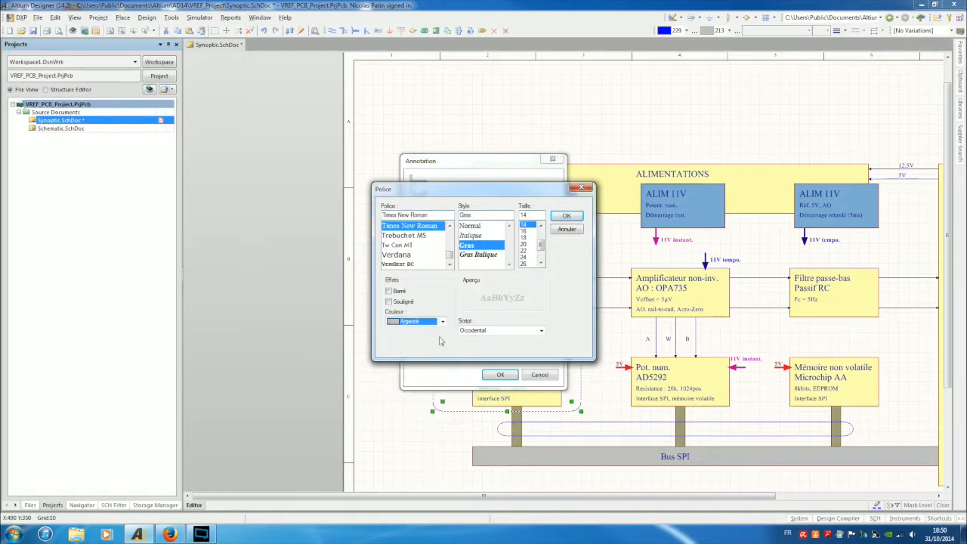
left_click(442, 322)
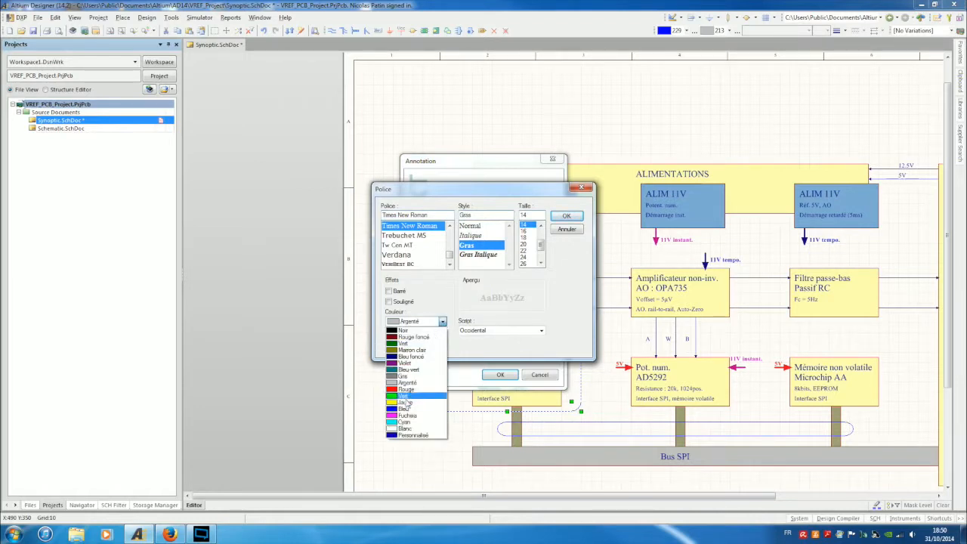
left_click(408, 390)
left_click(566, 217)
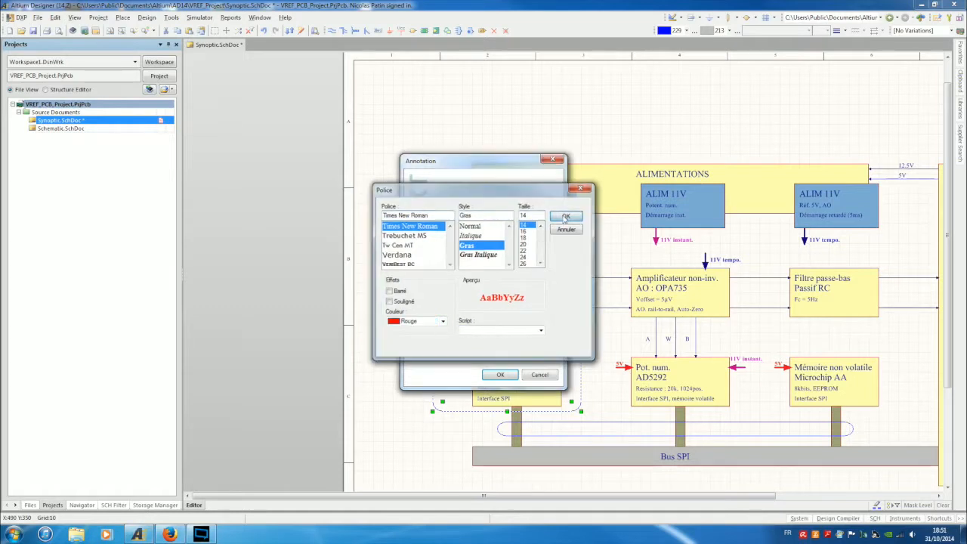
left_click(500, 374)
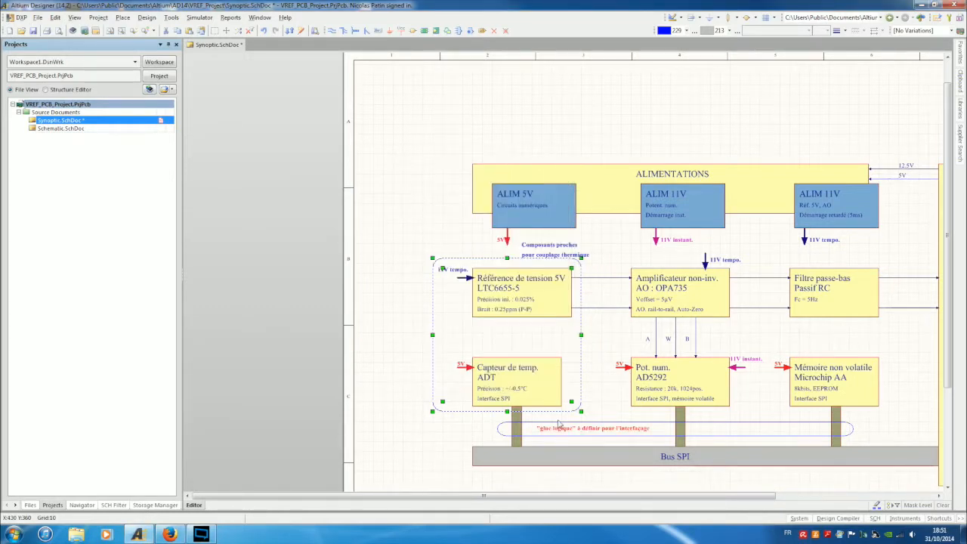
Make the glue logique note bold italic Times New Roman 14.
double_click(558, 430)
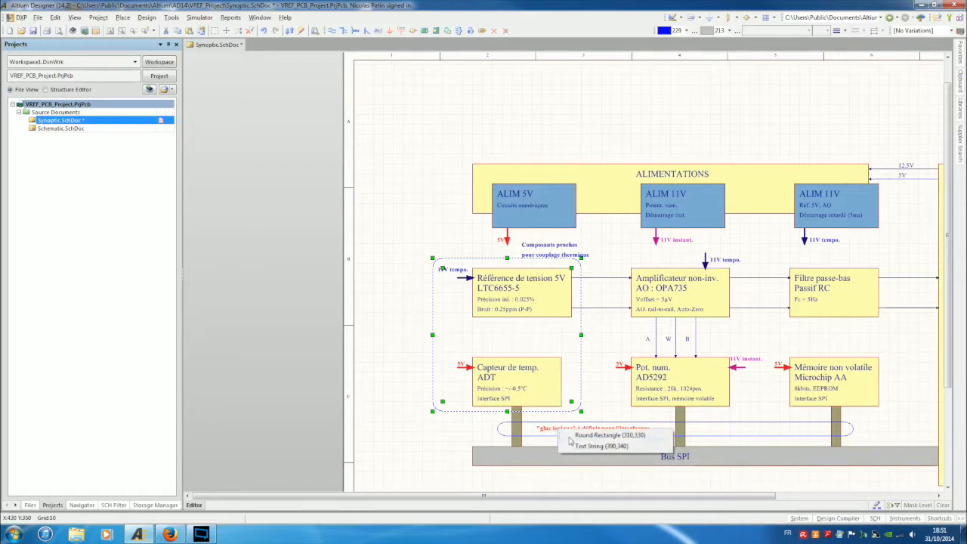
left_click(587, 446)
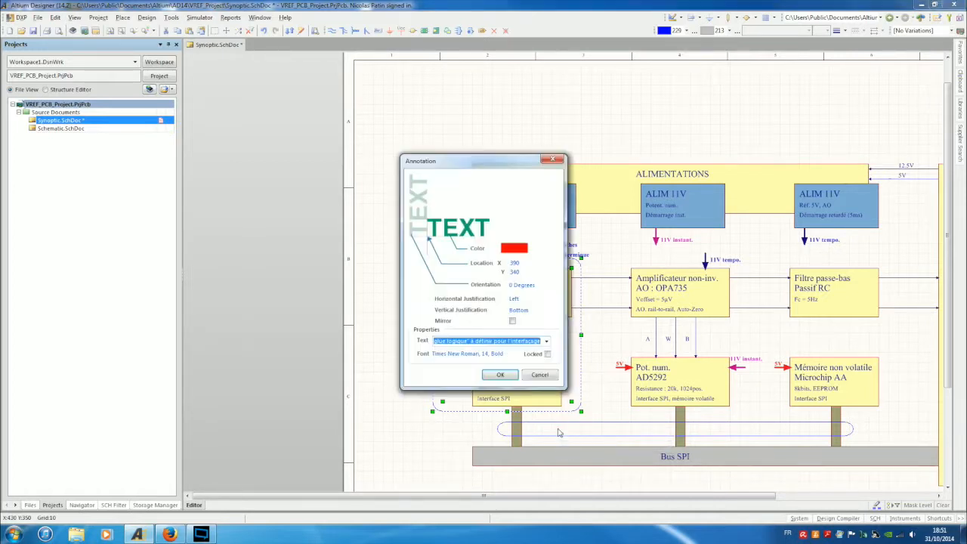
left_click(471, 354)
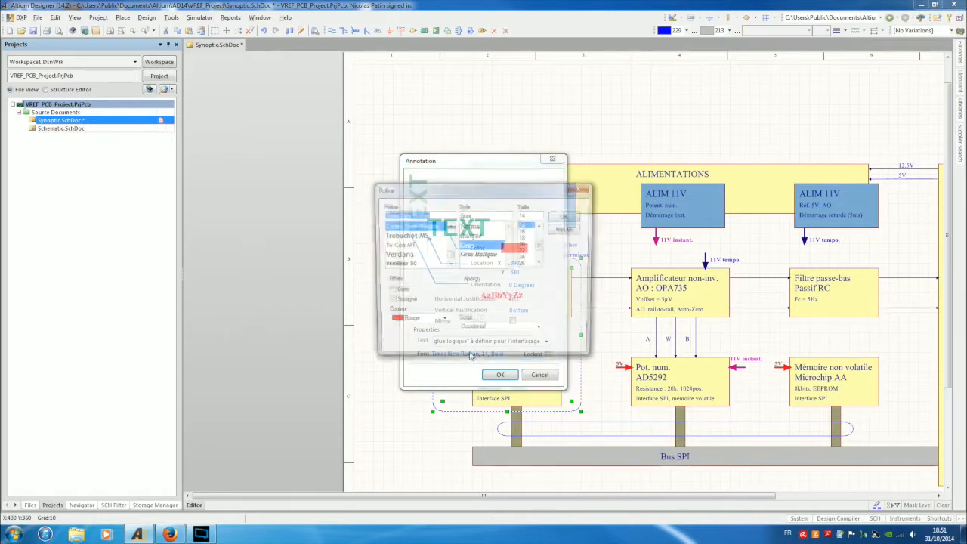
left_click(490, 254)
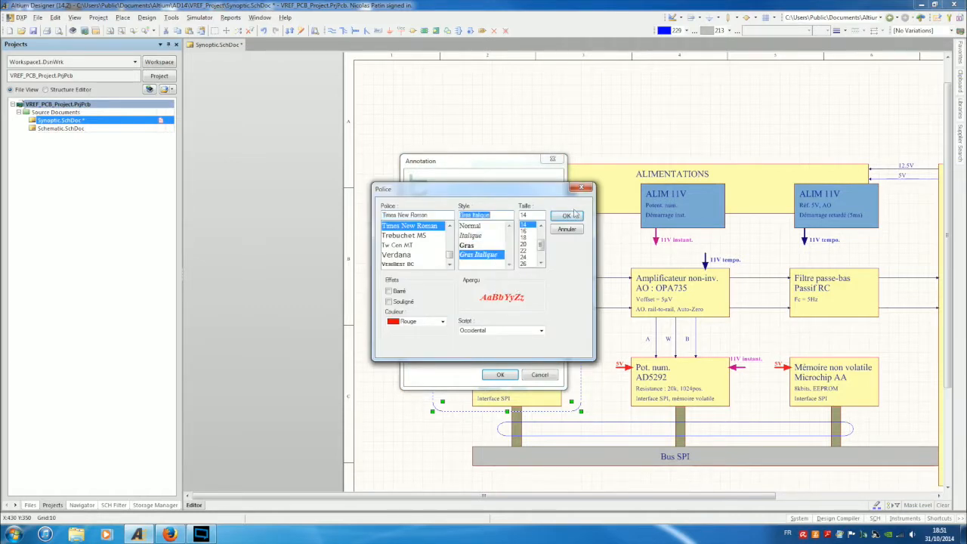
left_click(574, 219)
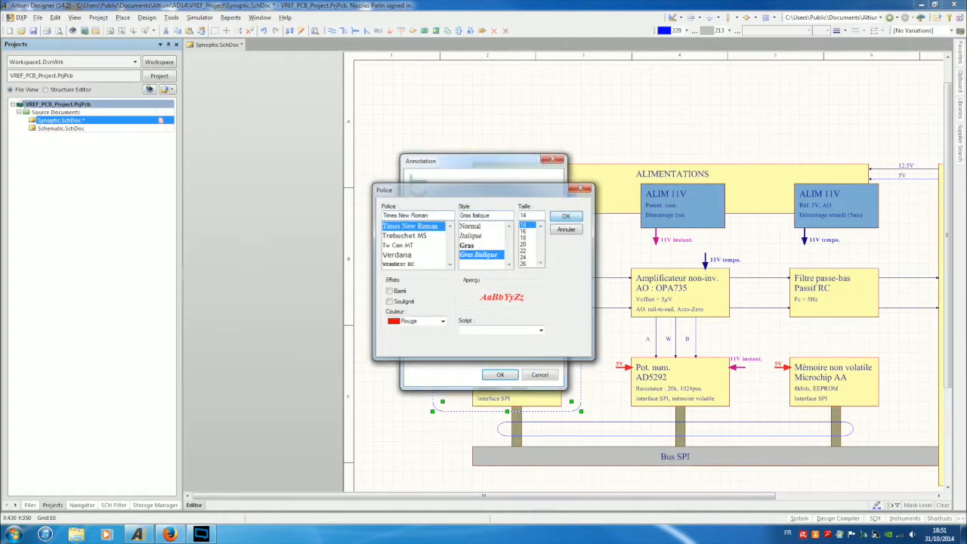
left_click(500, 375)
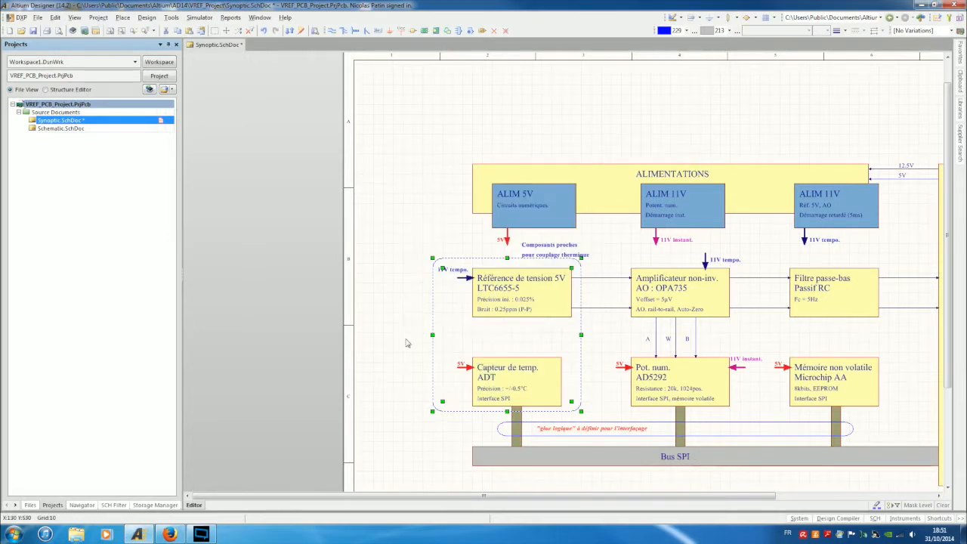
Give the rounded outline around the note a red border.
left_click(393, 365)
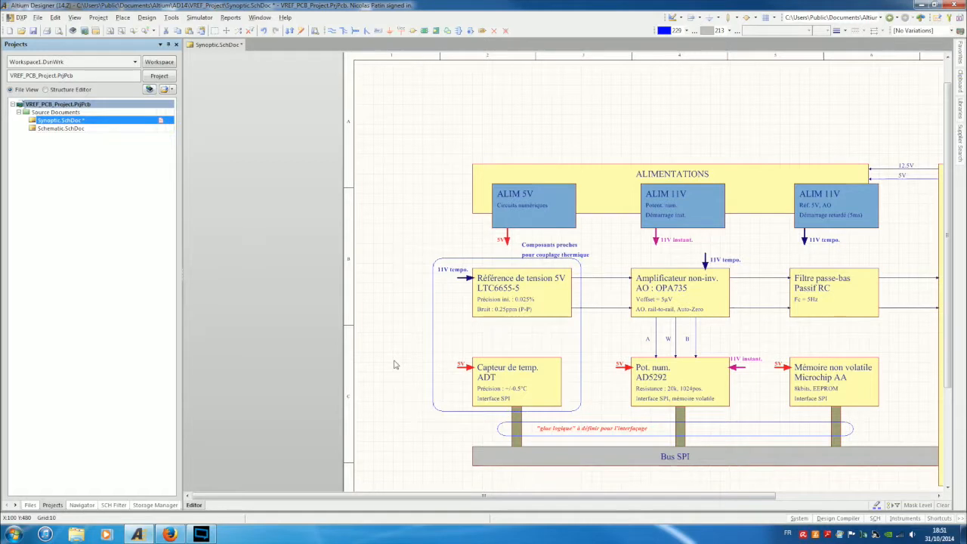
left_click(662, 429)
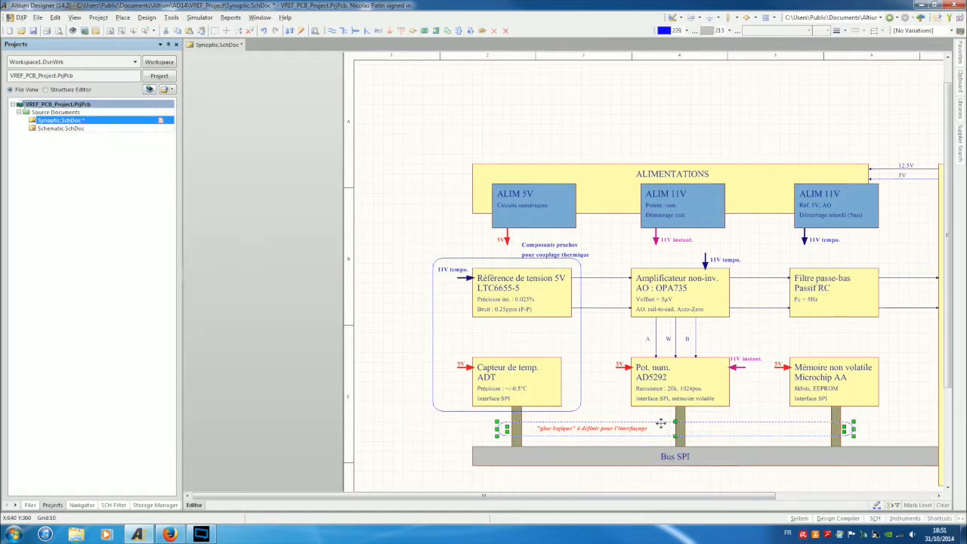
double_click(661, 428)
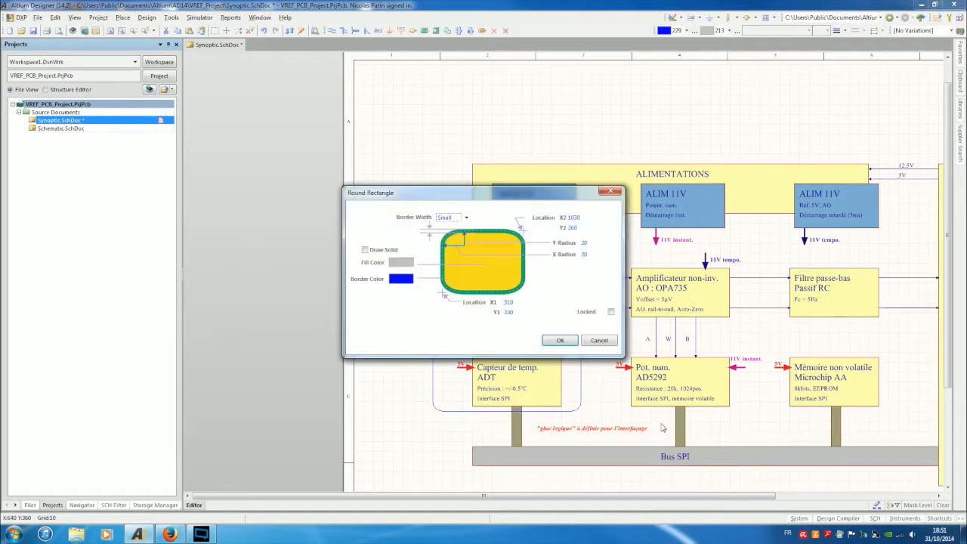
left_click(404, 282)
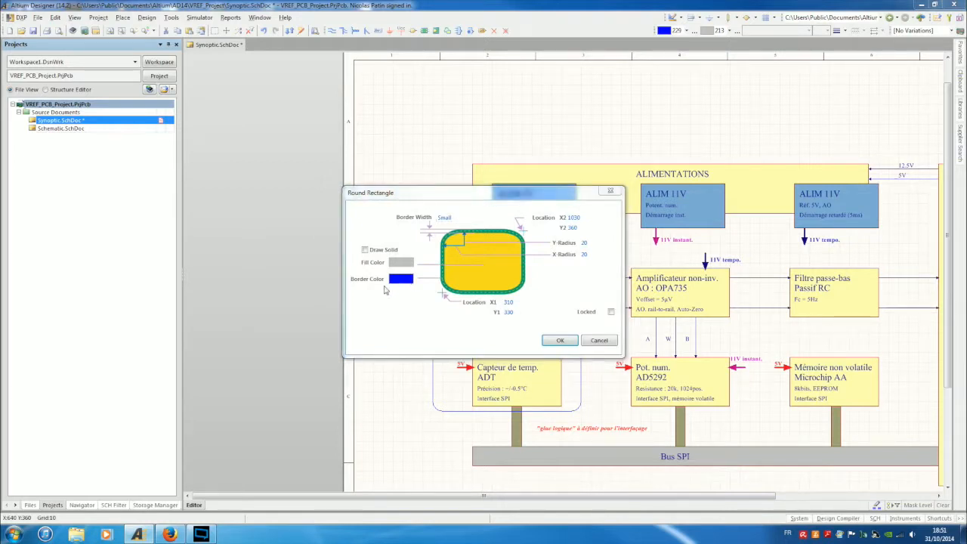
left_click(436, 237)
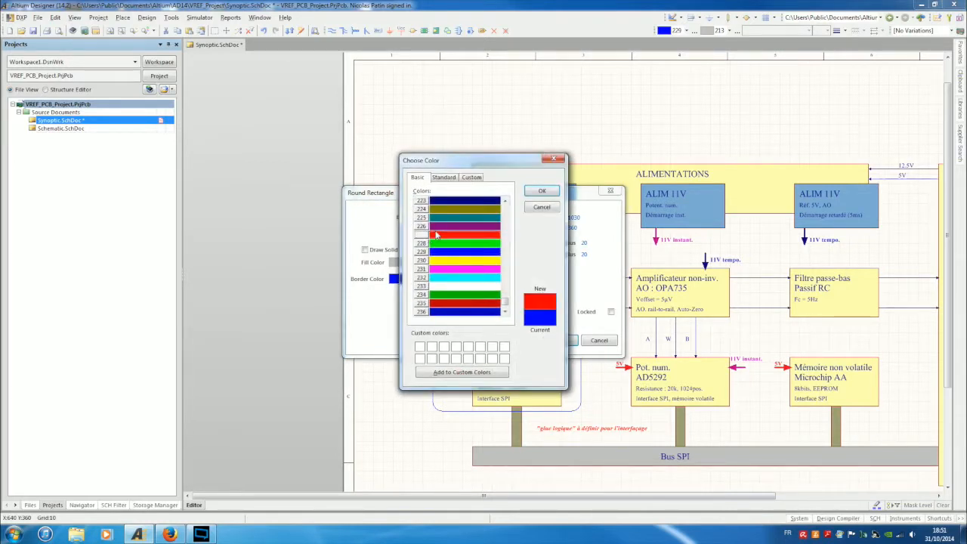
left_click(549, 192)
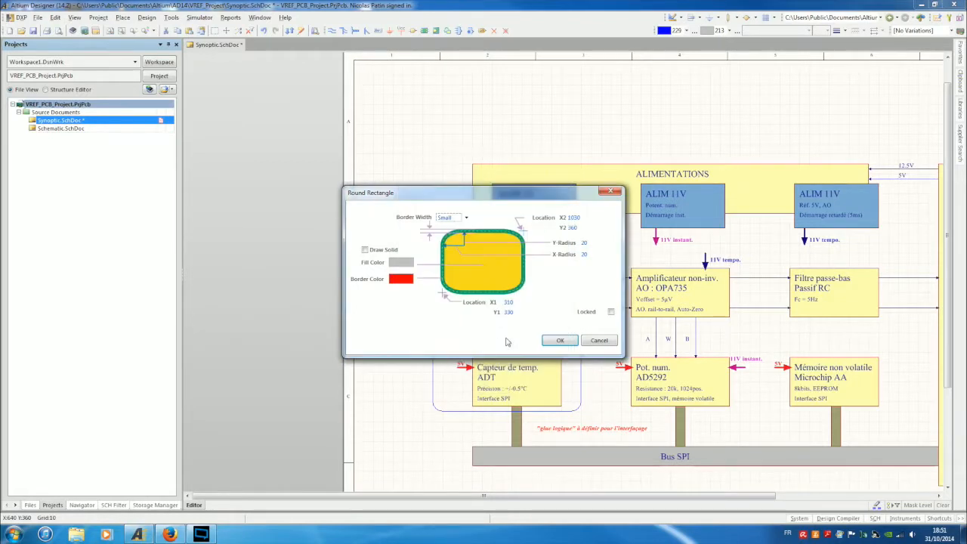
left_click(560, 339)
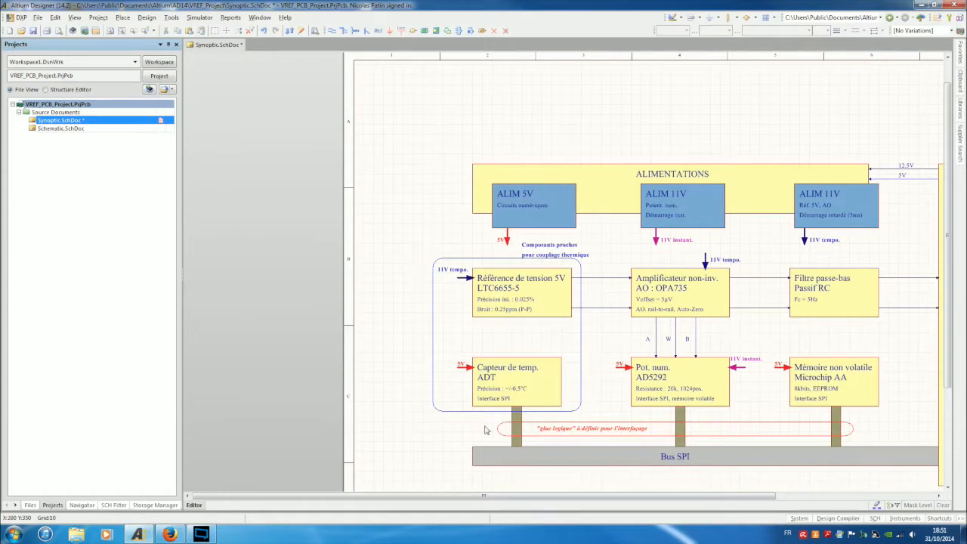
Pull the red outline's left and right ends slightly inward.
left_click(496, 429)
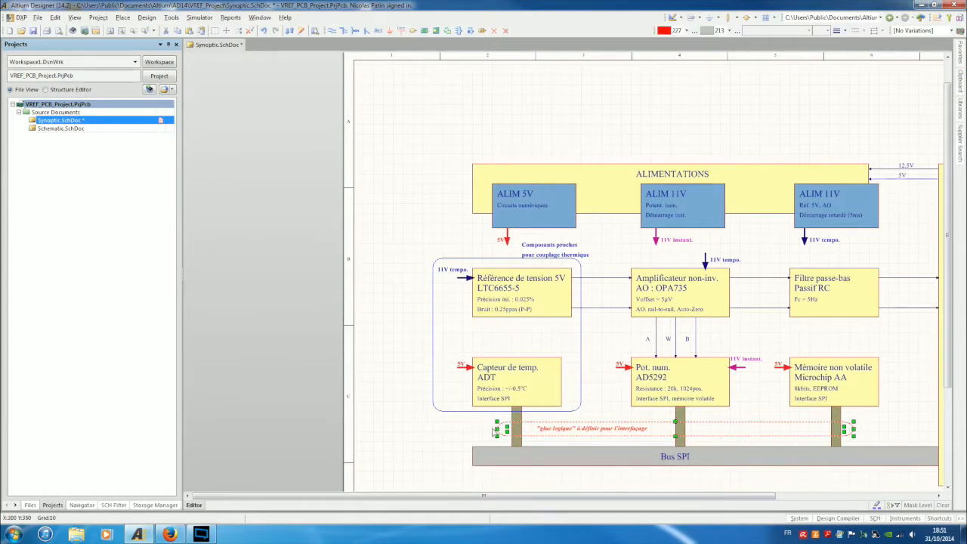
left_click_drag(497, 429, 506, 430)
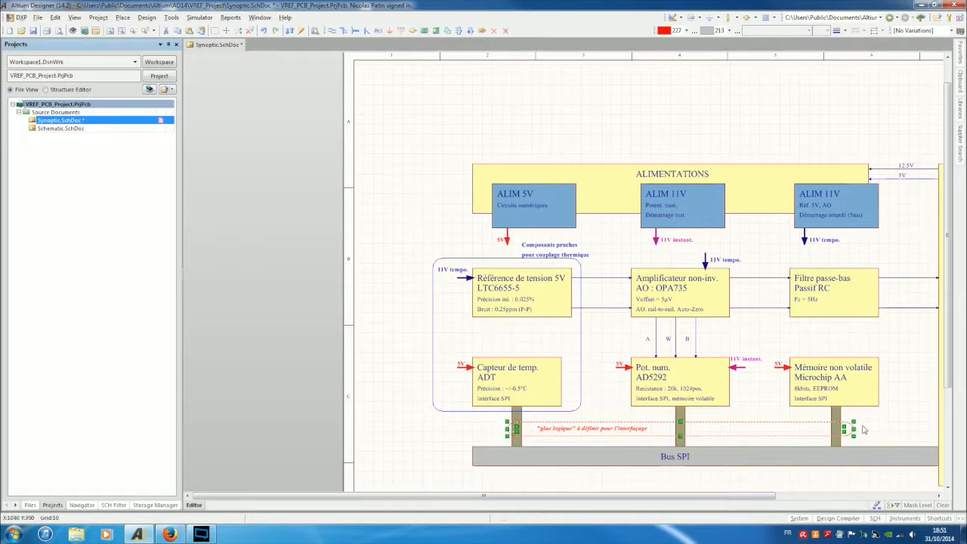
left_click_drag(853, 429, 844, 429)
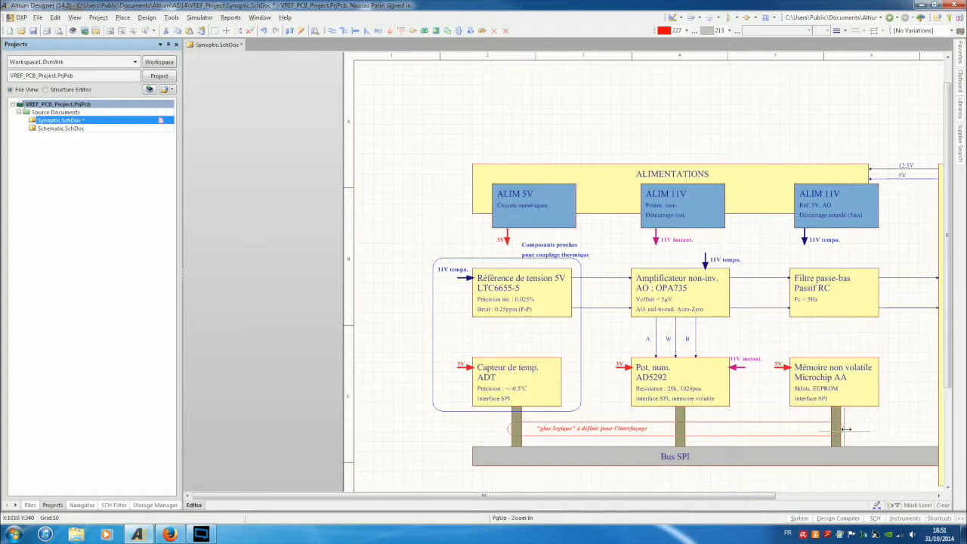
left_click(878, 424)
Select the whole block diagram and shift it slightly right on the sheet.
scroll(880, 423, "down", 4, "ctrl")
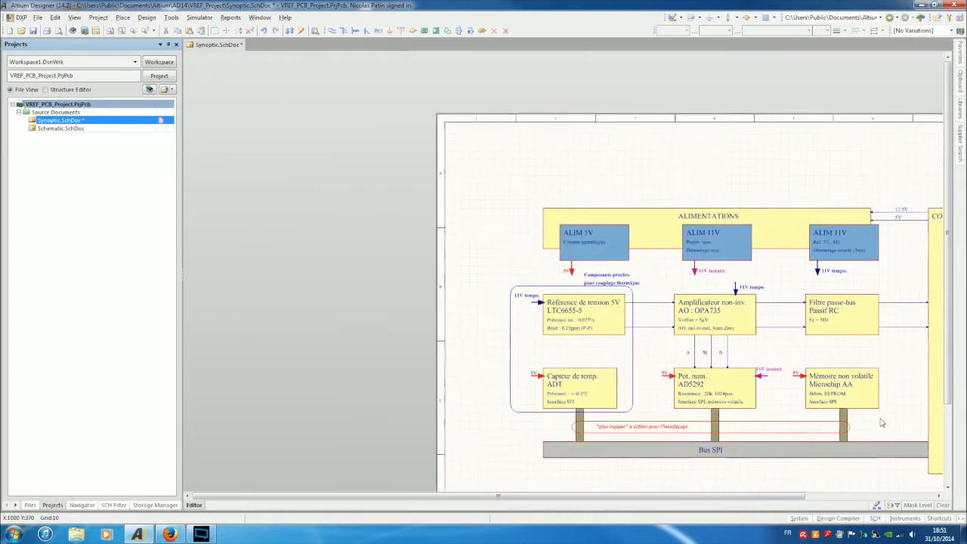
right_click_drag(826, 458, 706, 410)
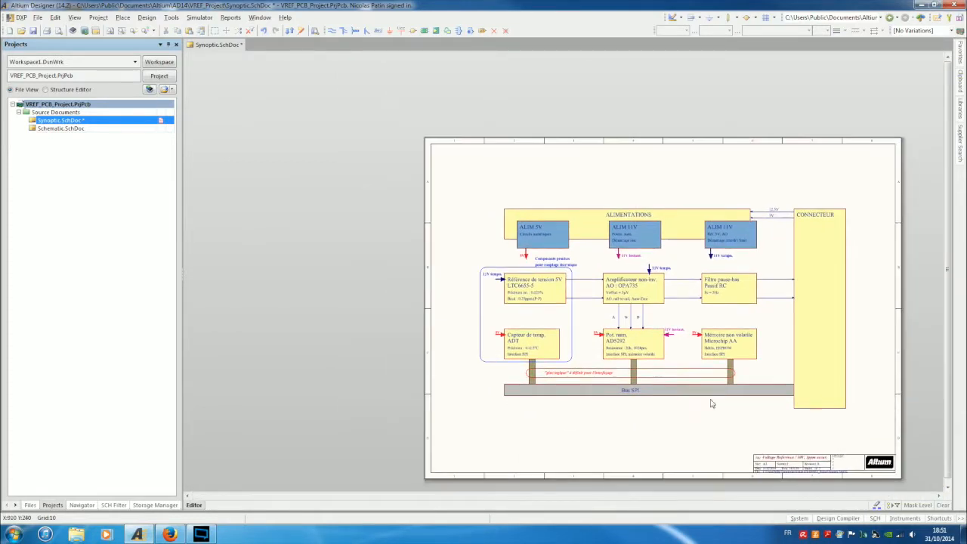
left_click_drag(450, 174, 873, 434)
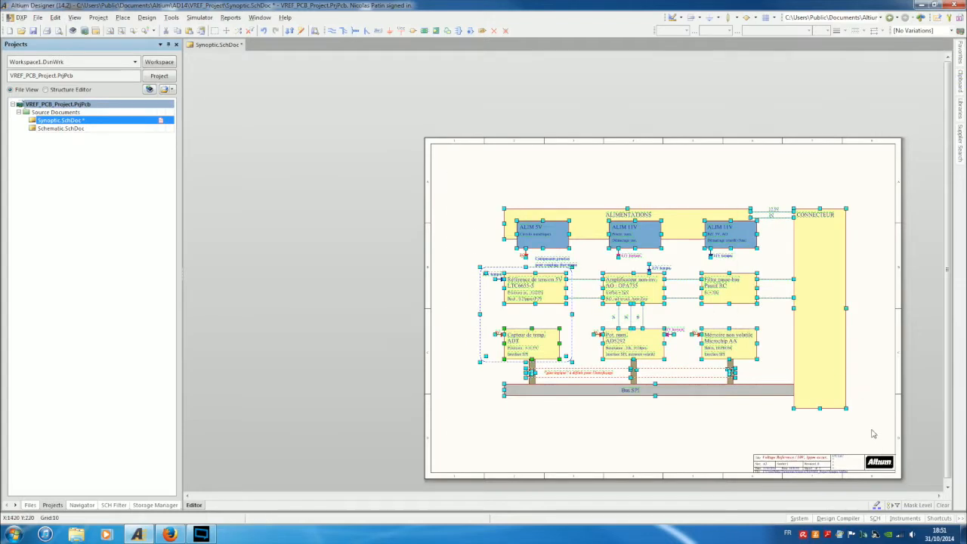
left_click_drag(812, 324, 821, 319)
left_click(792, 160)
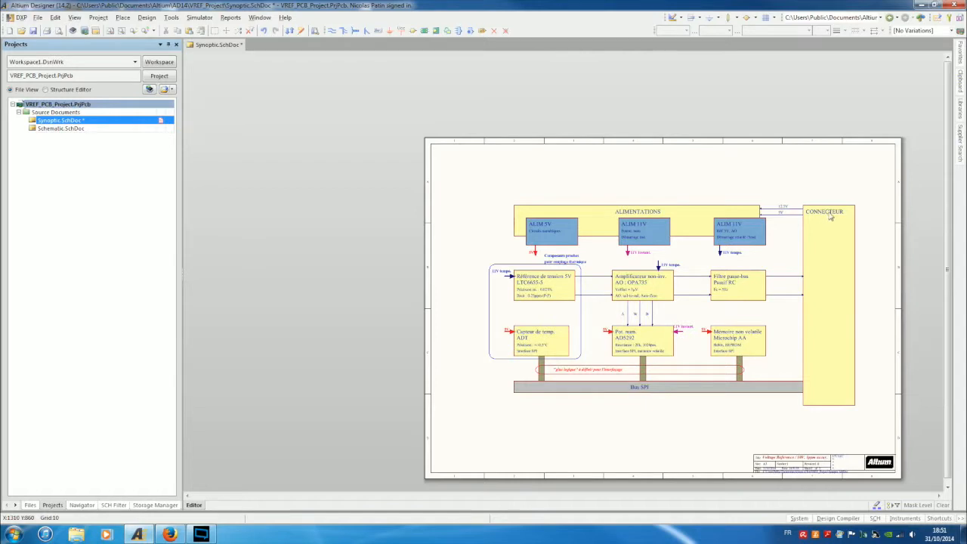
Nudge the CONNECTEUR label slightly to the right.
left_click(830, 213)
left_click_drag(826, 212, 829, 211)
left_click(814, 174)
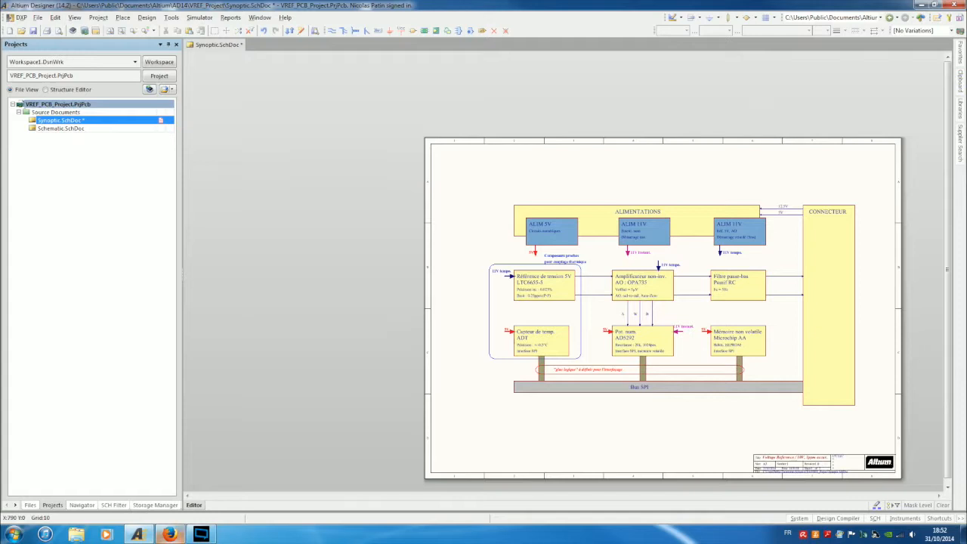
mouse_move(171, 535)
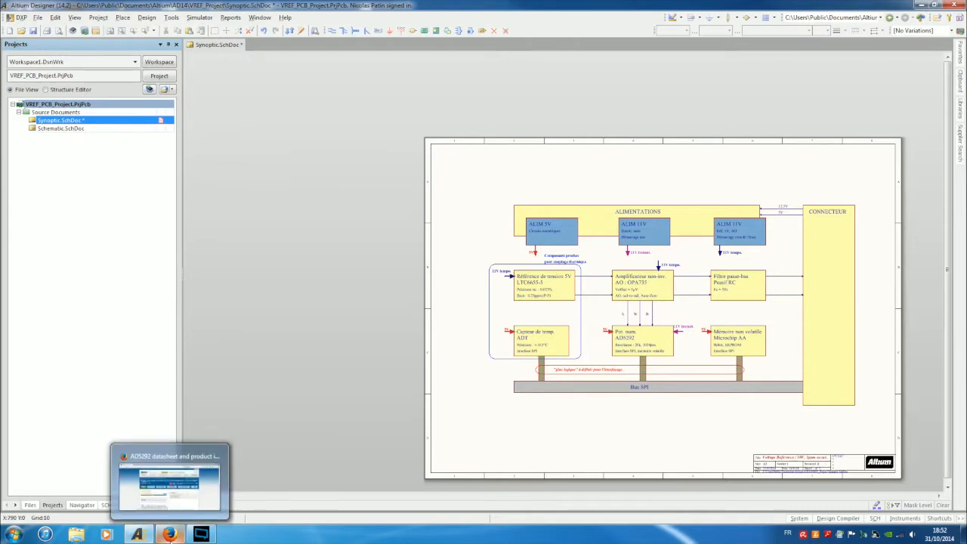
Search Google Images for 'sata connector' in a new Firefox tab.
left_click(169, 535)
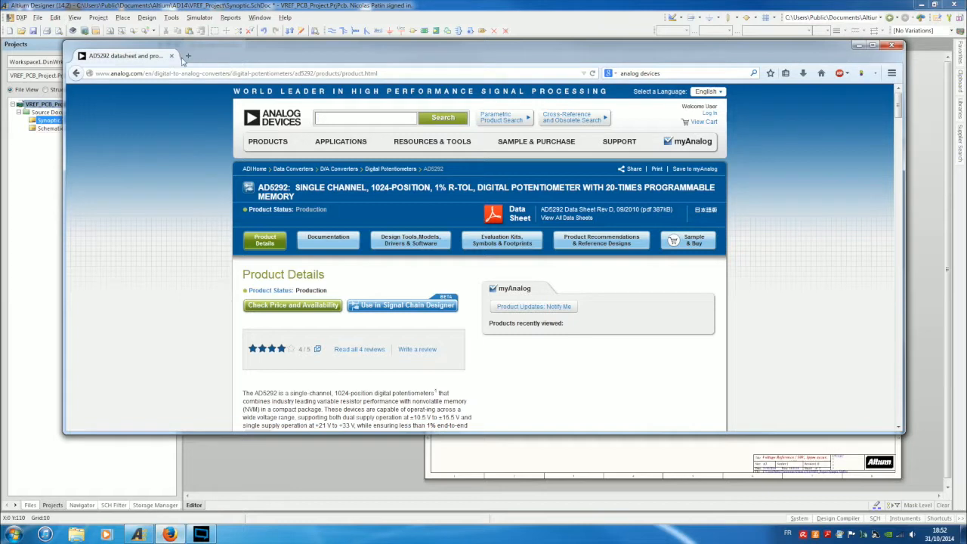
left_click(188, 56)
key("ctrl+k")
type("ata conn")
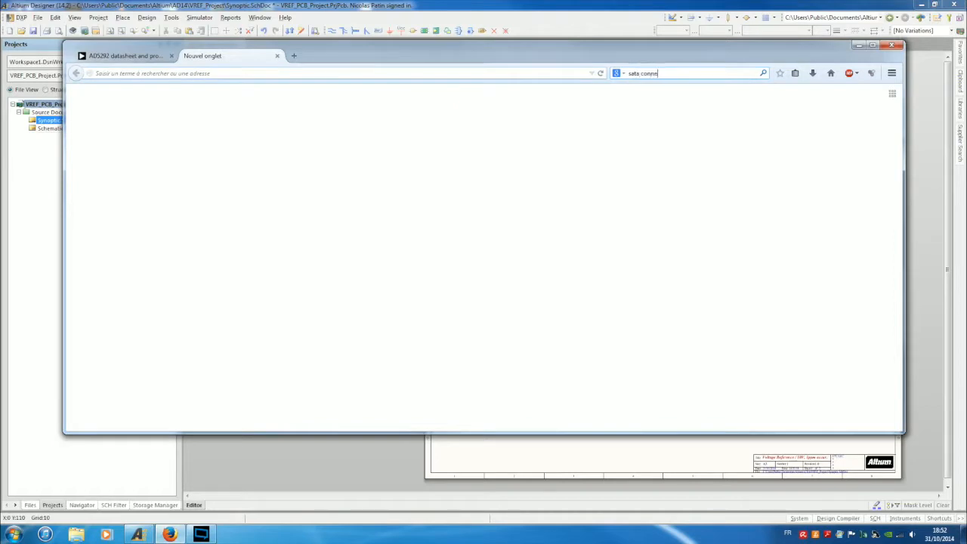
type("ata connector")
key("Return")
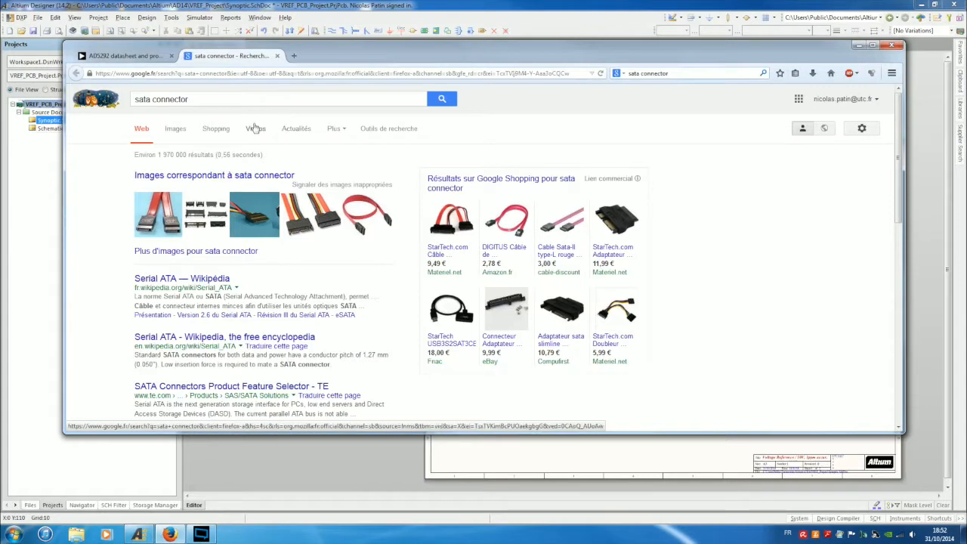
left_click(175, 128)
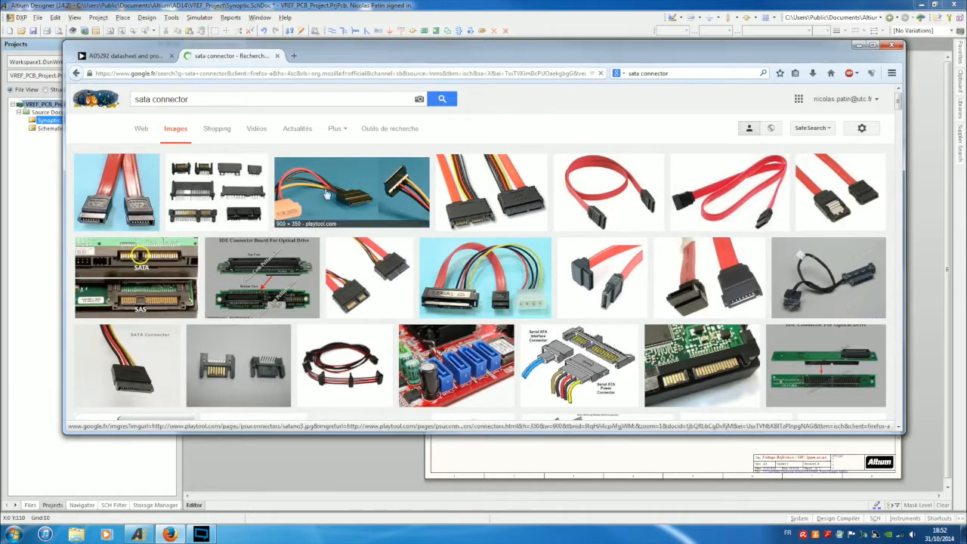
Scroll the results and open the blue wcon.com SATA connector image preview.
scroll(294, 284, "down", 2)
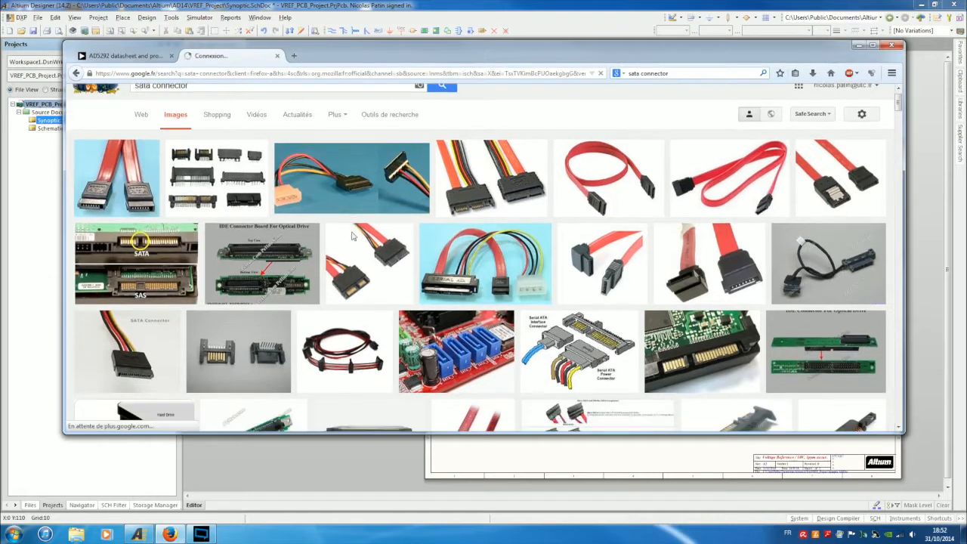
scroll(295, 284, "down", 4)
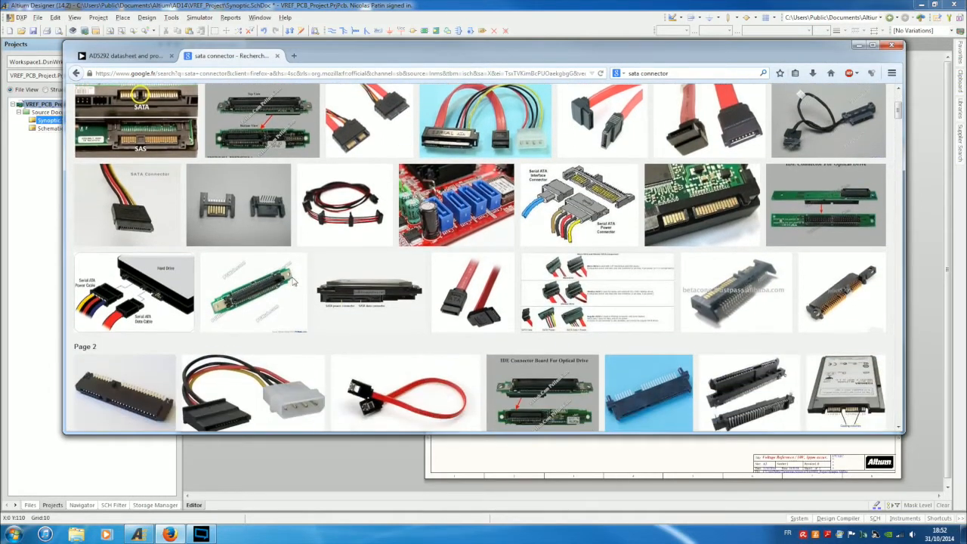
scroll(296, 277, "down", 5)
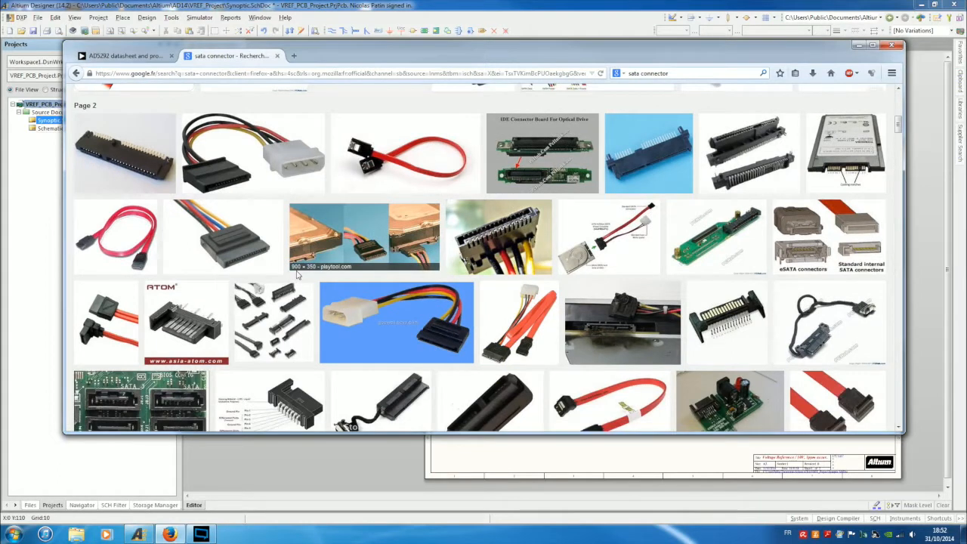
scroll(297, 276, "down", 5)
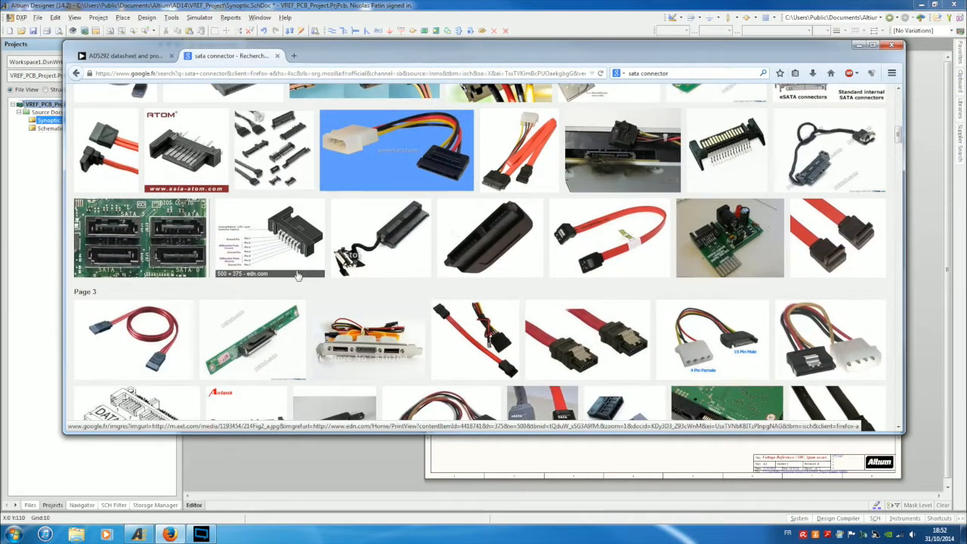
scroll(298, 276, "down", 2)
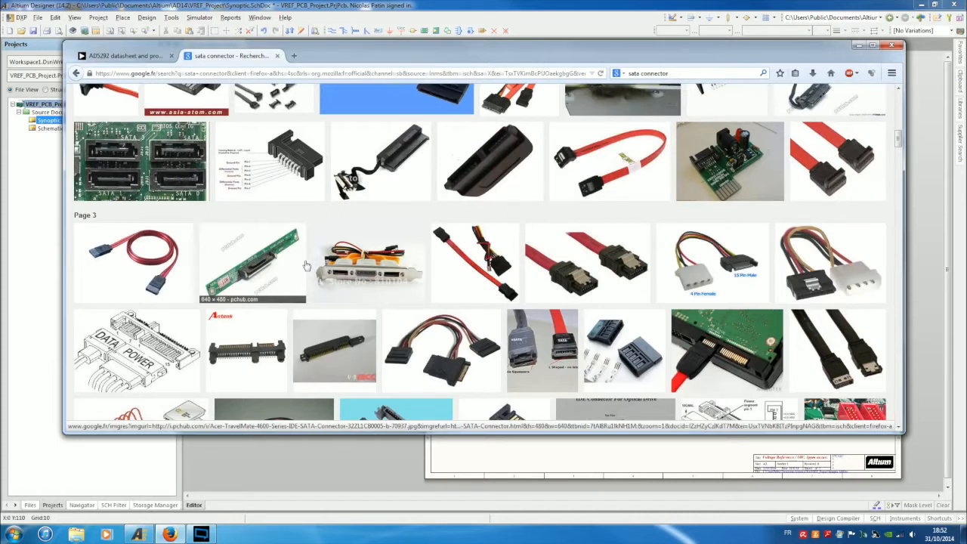
scroll(311, 272, "down", 2)
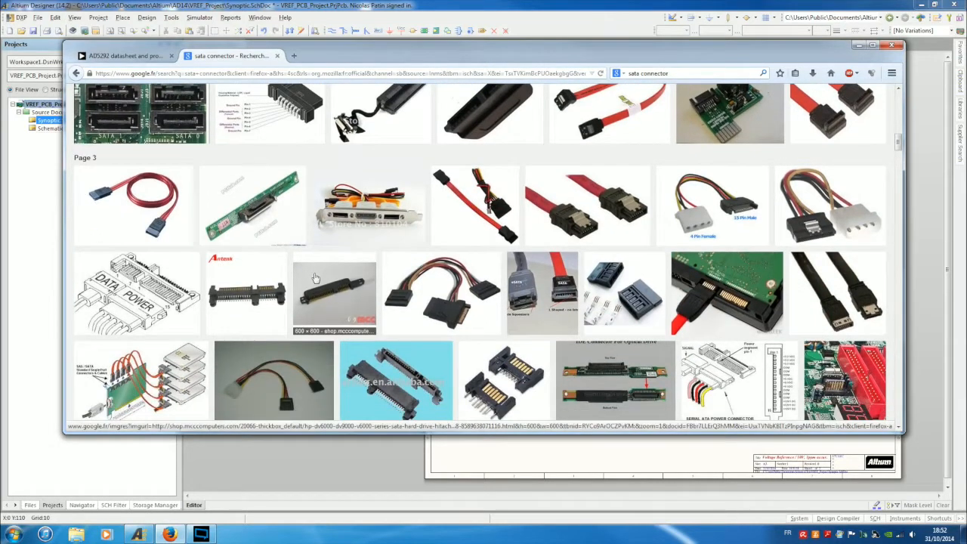
scroll(315, 279, "down", 1)
scroll(316, 279, "down", 2)
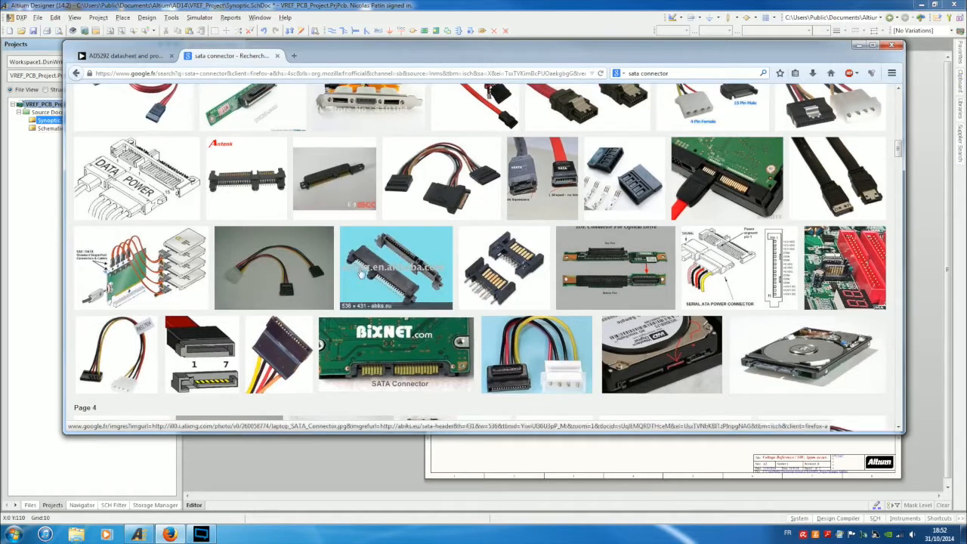
scroll(366, 266, "down", 2)
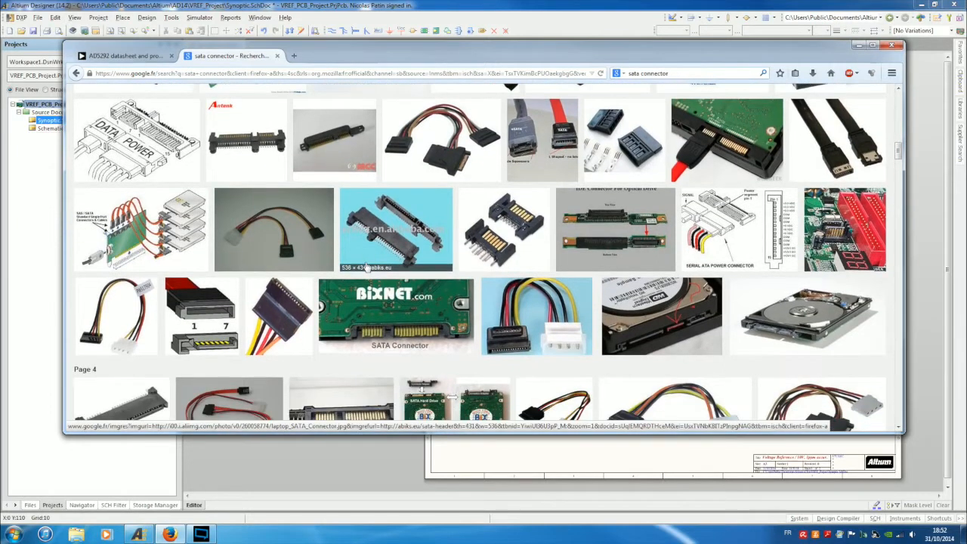
scroll(365, 266, "down", 5)
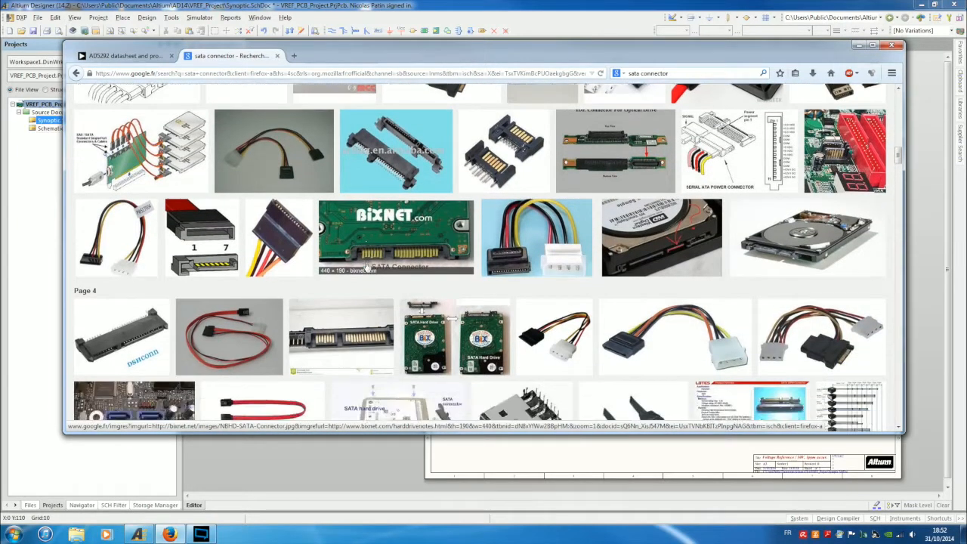
scroll(365, 261, "down", 2)
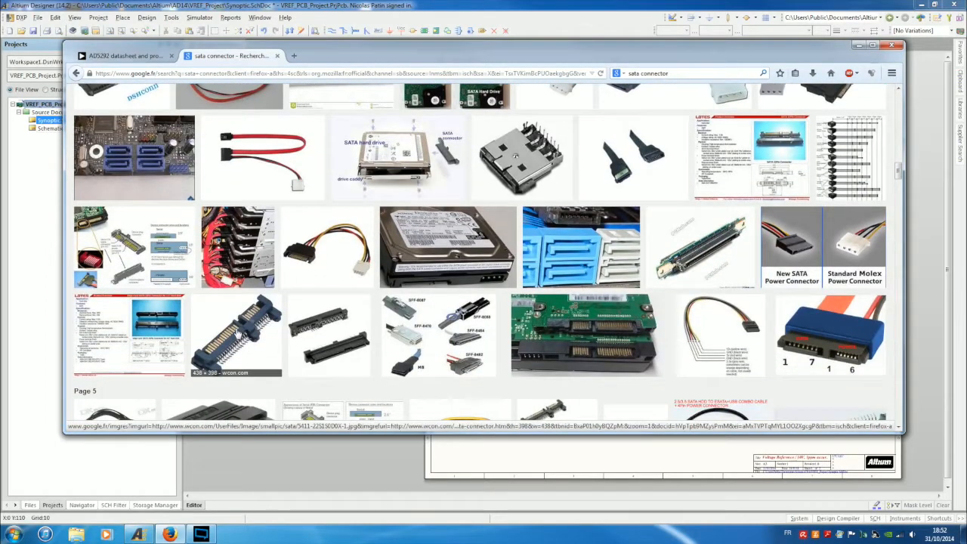
left_click(239, 332)
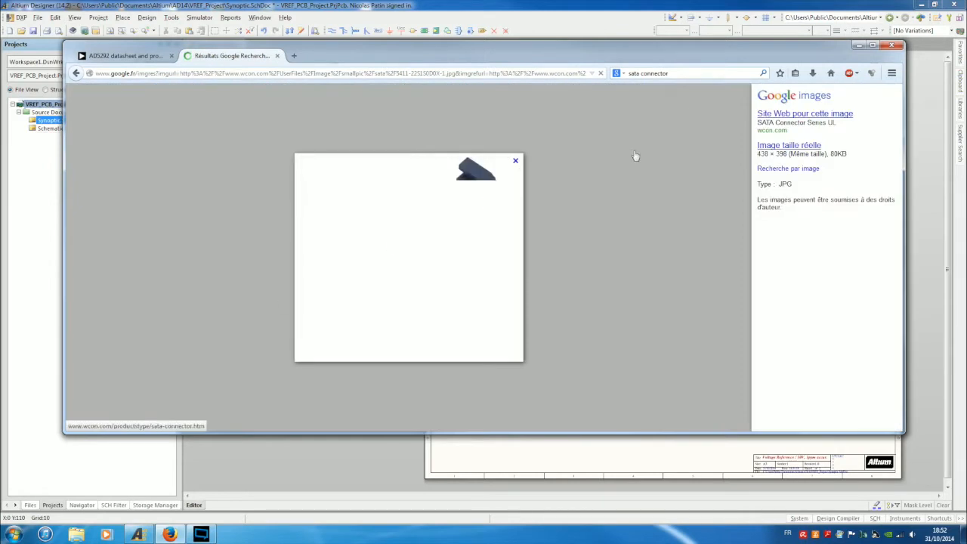
Save the full-size connector image as 5411-22S1S00DX-1 into Documents\Altium\AD14\VREF_Project.
left_click(786, 146)
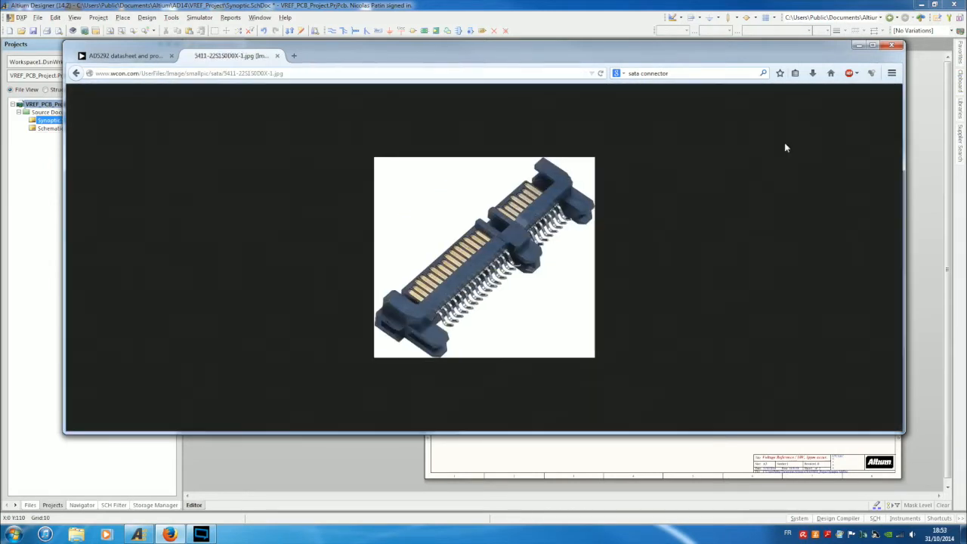
right_click(486, 258)
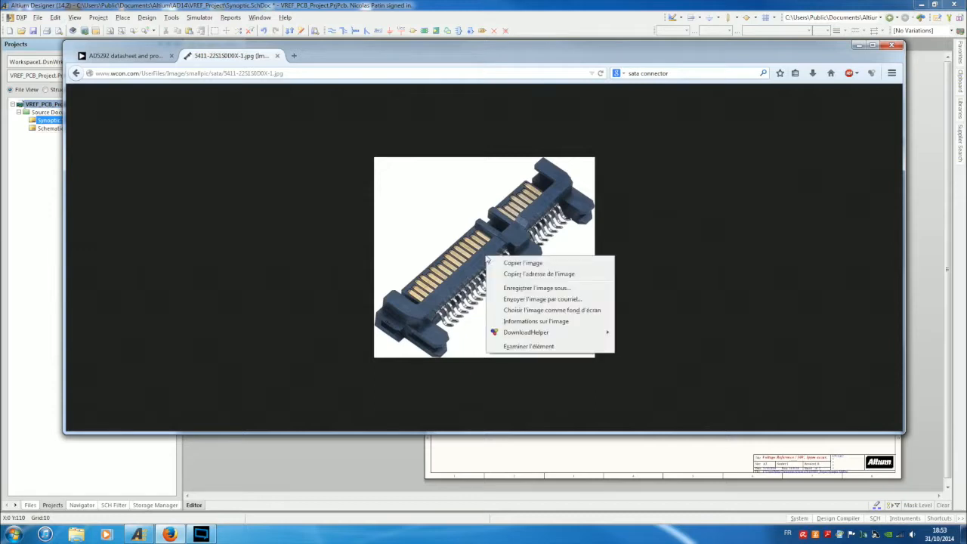
left_click(530, 288)
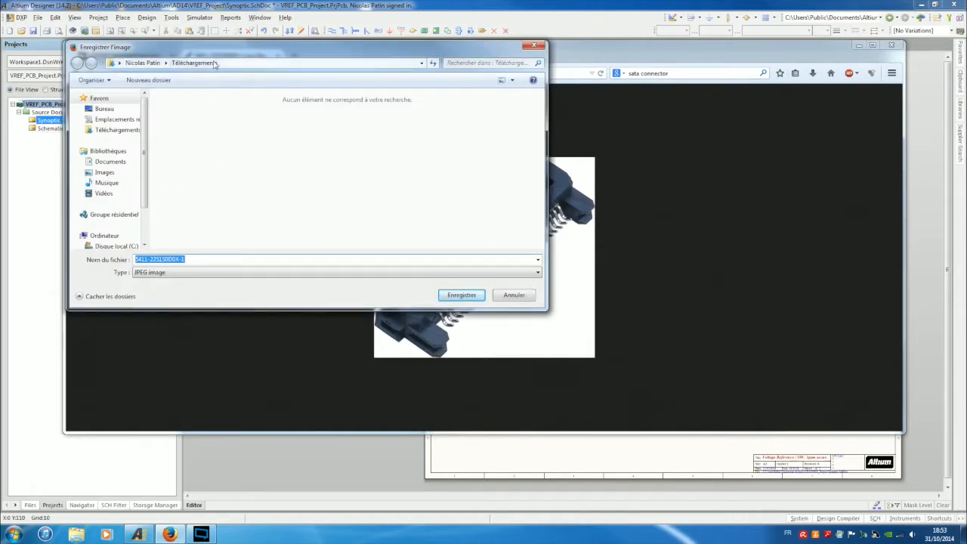
left_click(110, 162)
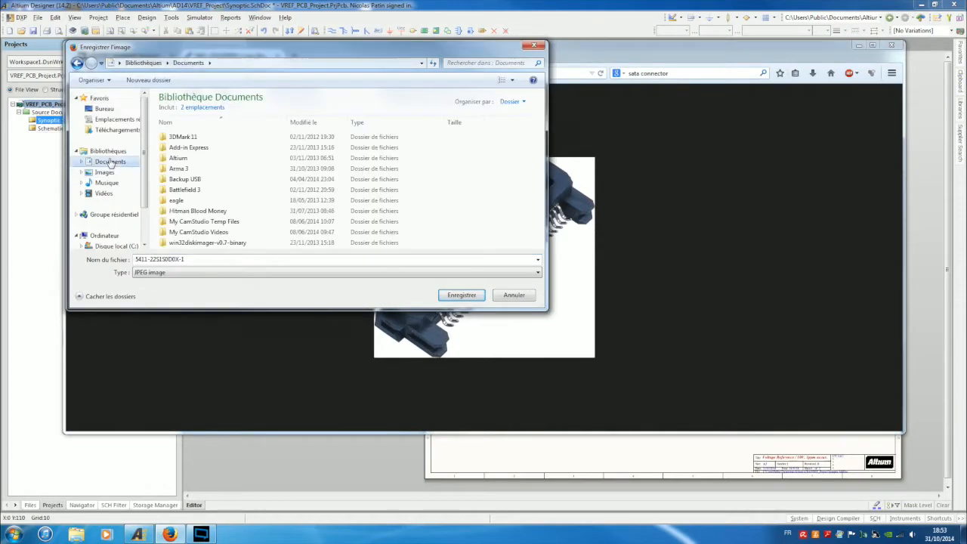
left_click(175, 159)
double_click(174, 159)
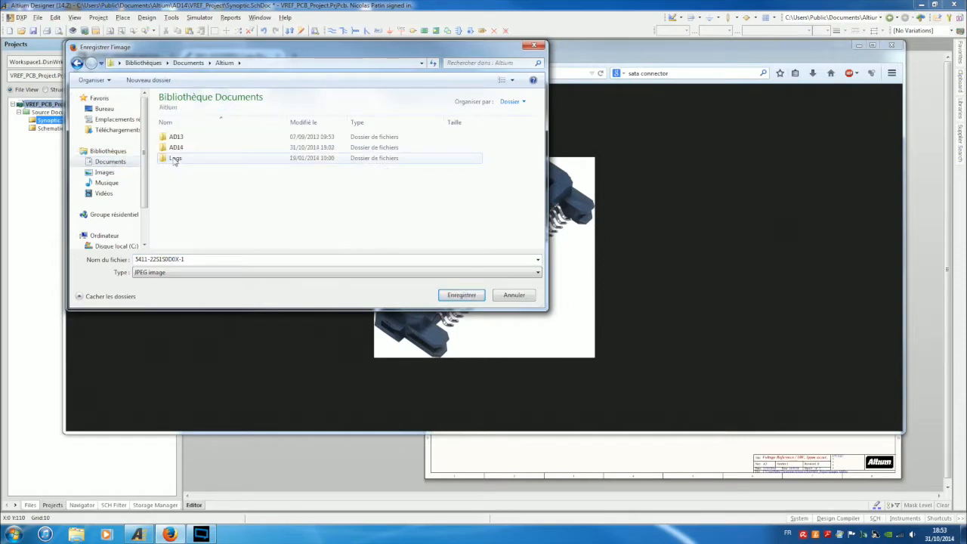
double_click(176, 148)
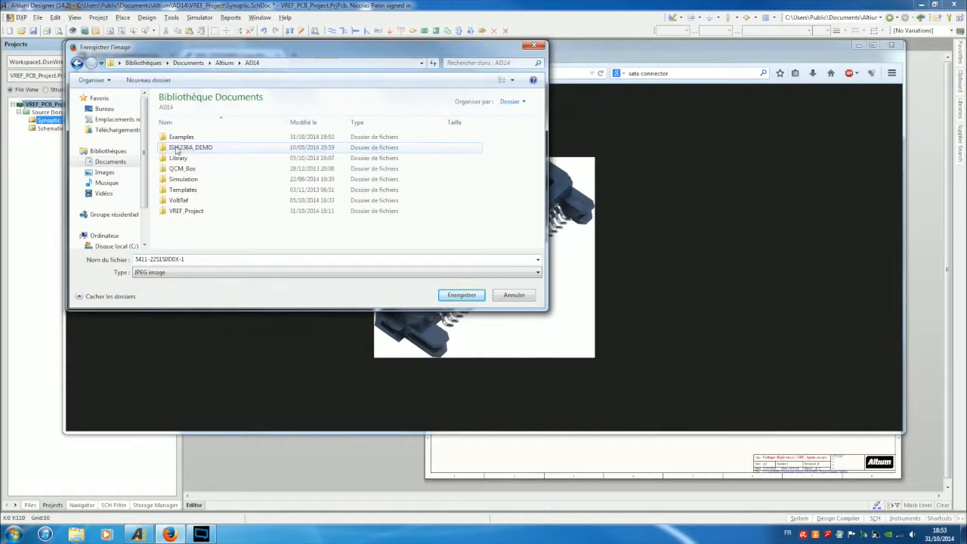
double_click(182, 215)
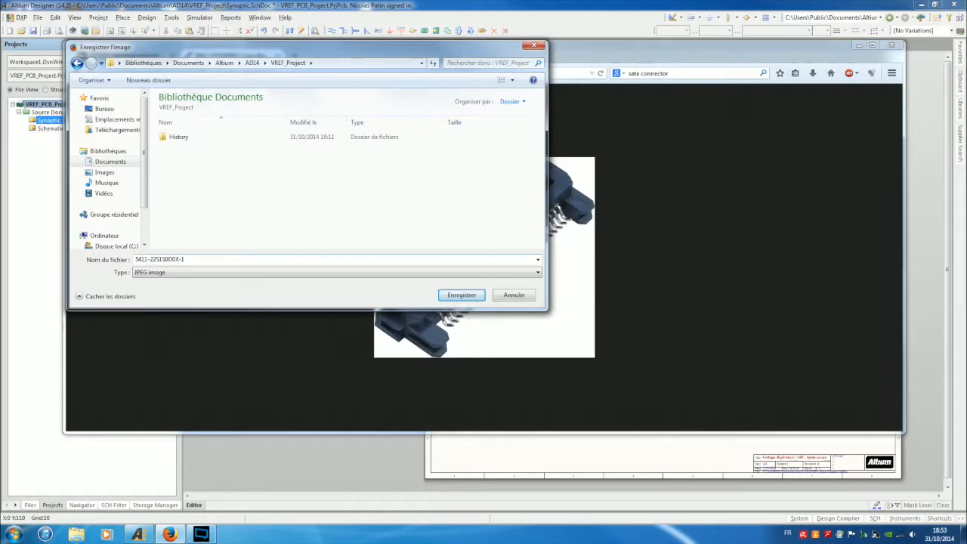
left_click(461, 296)
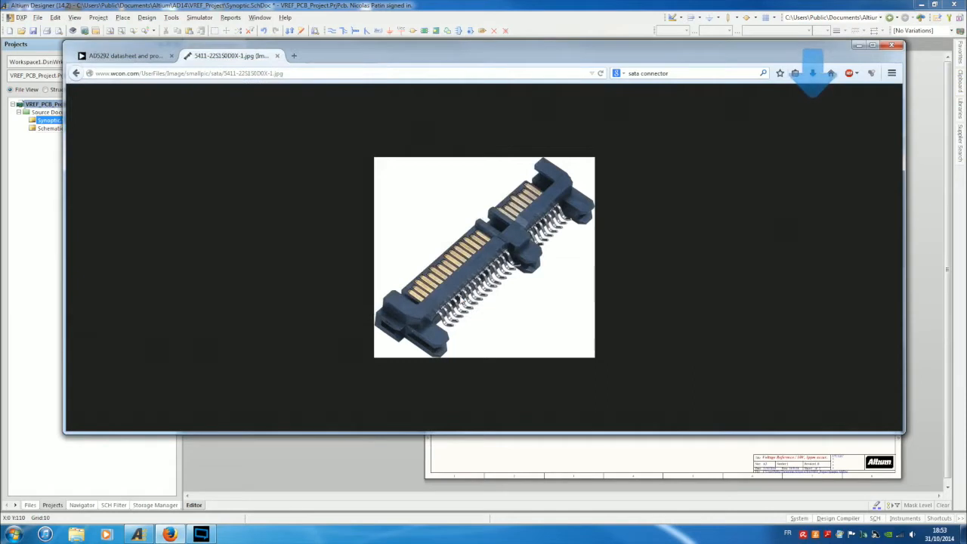
Back in Altium, box-select the diagram blocks and shift them slightly left.
left_click(602, 460)
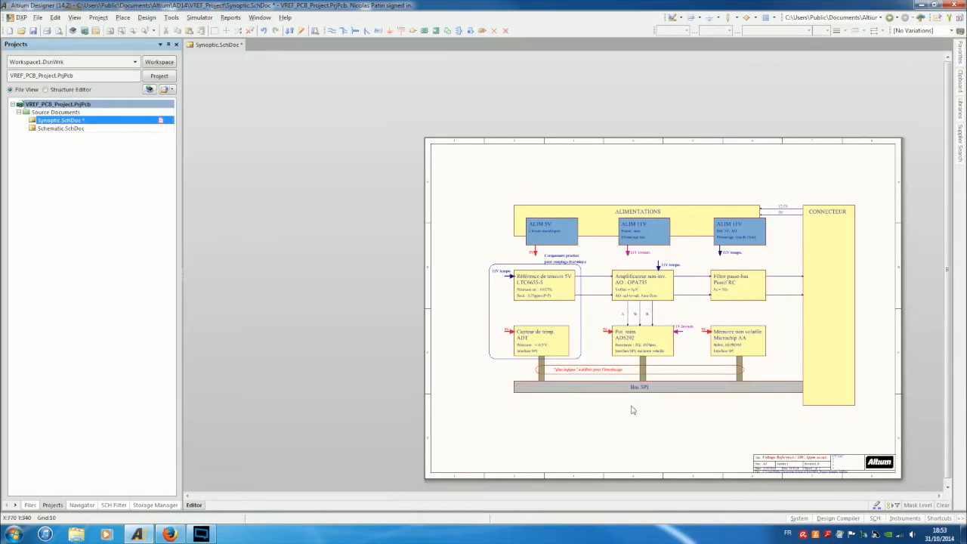
left_click_drag(454, 183, 896, 411)
left_click(896, 411)
left_click_drag(818, 296, 797, 299)
left_click(852, 291)
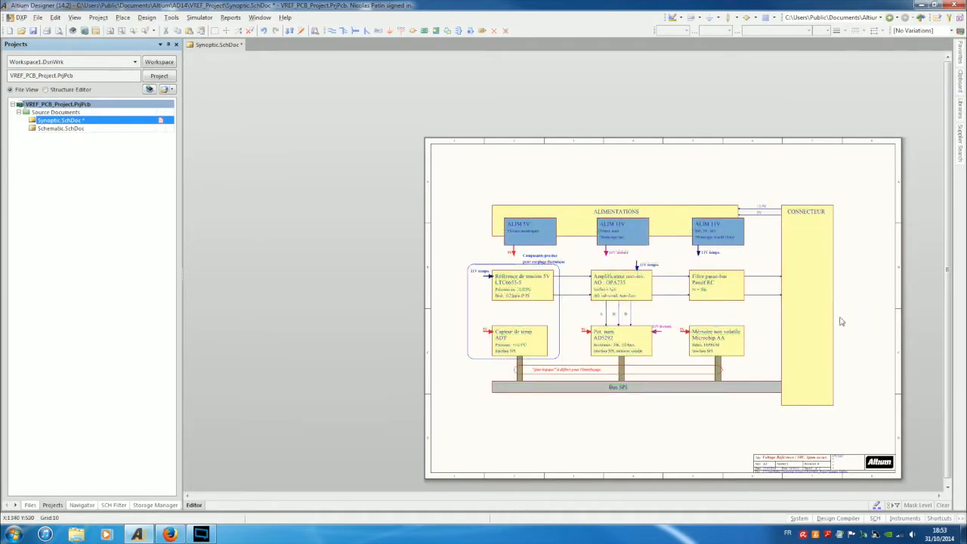
Widen the CONNECTEUR block by dragging its right edge outward.
left_click(812, 308)
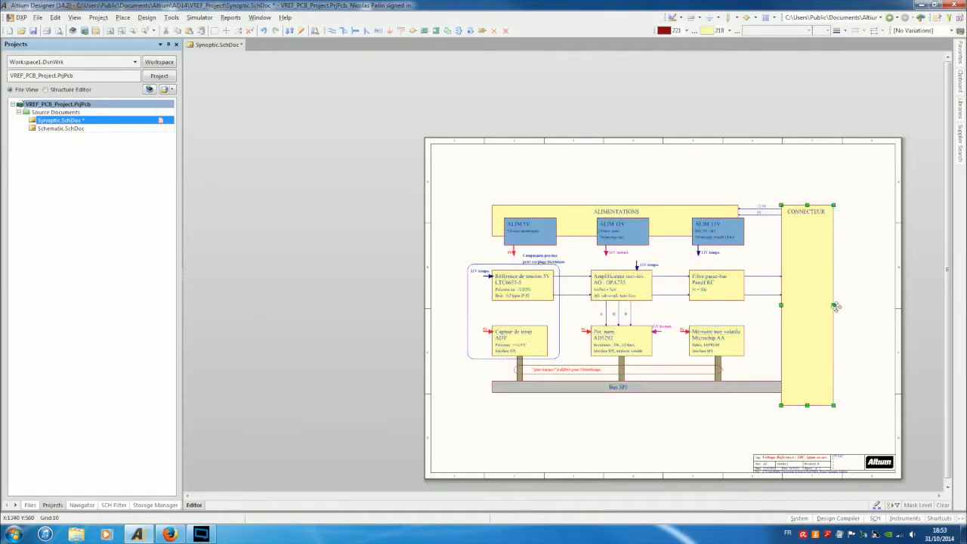
left_click_drag(834, 305, 837, 305)
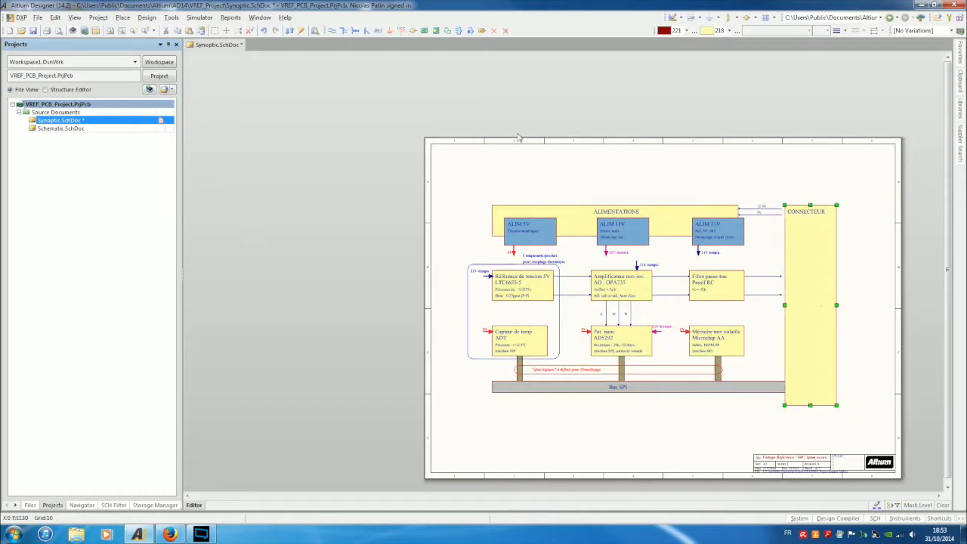
left_click(263, 30)
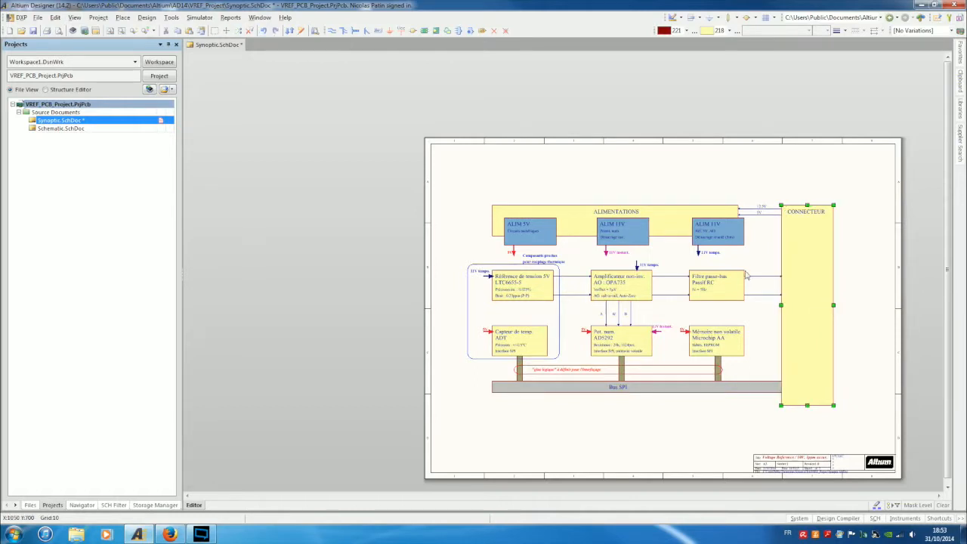
scroll(869, 290, "up", 1, "ctrl")
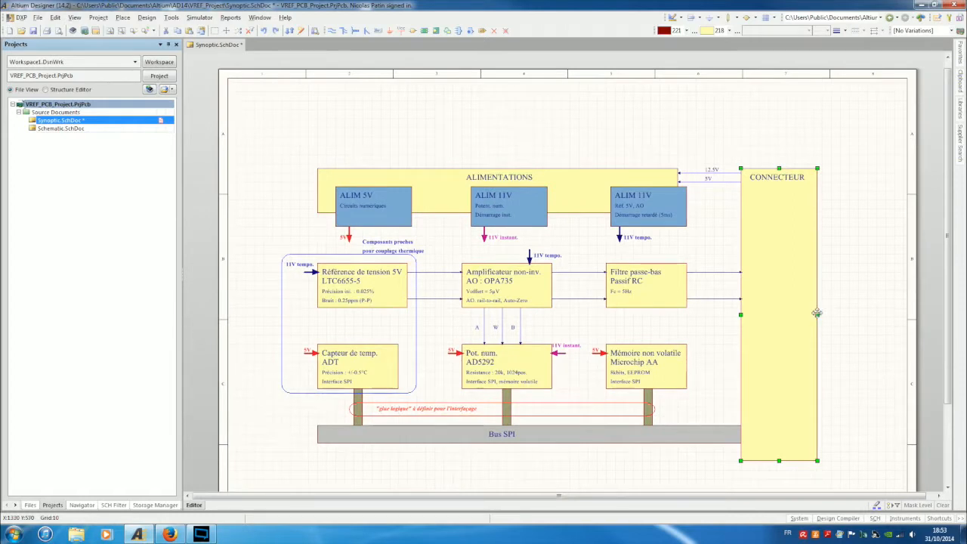
left_click_drag(818, 313, 885, 313)
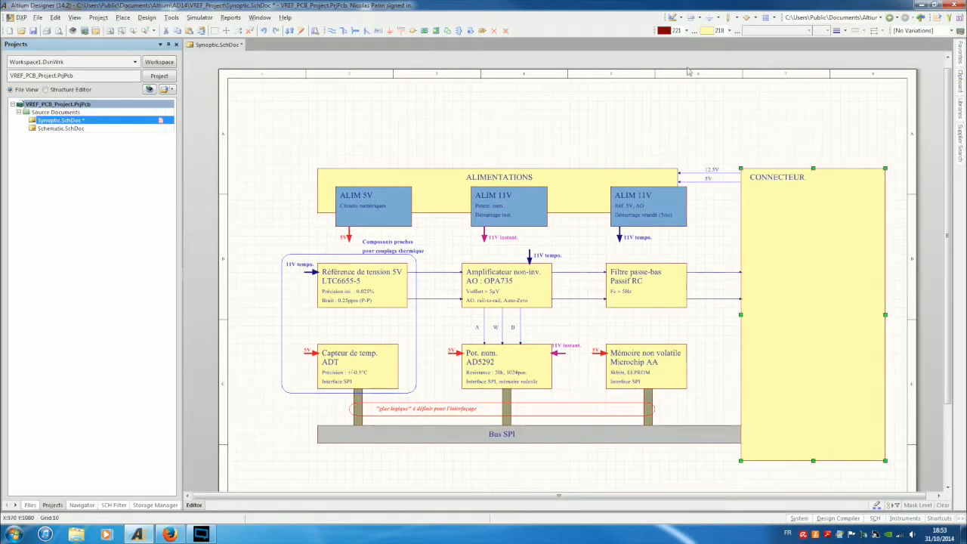
scroll(647, 91, "down", 1, "ctrl")
Move the whole block diagram slightly left and down on the sheet.
left_click_drag(317, 121, 822, 364)
left_click_drag(799, 305, 770, 314)
left_click(745, 130)
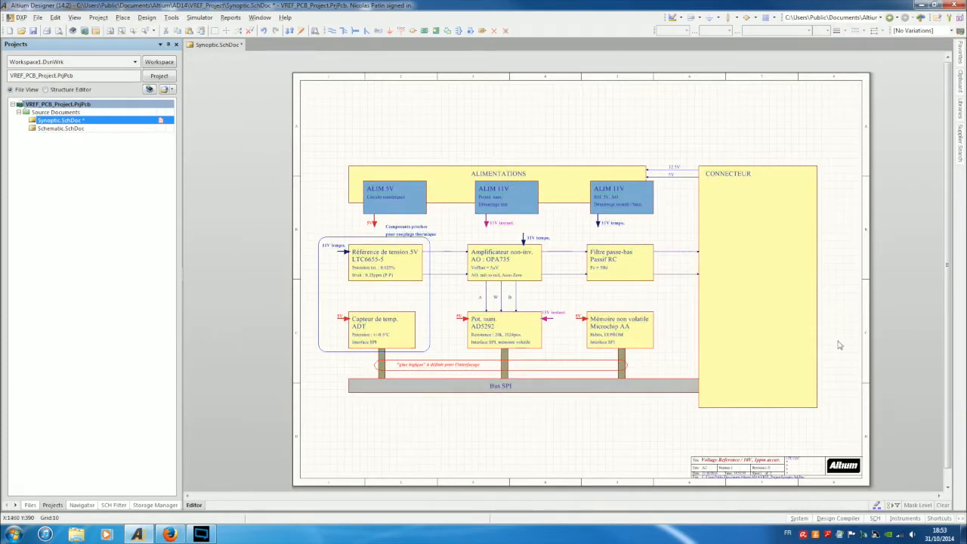
scroll(839, 345, "up", 2, "ctrl")
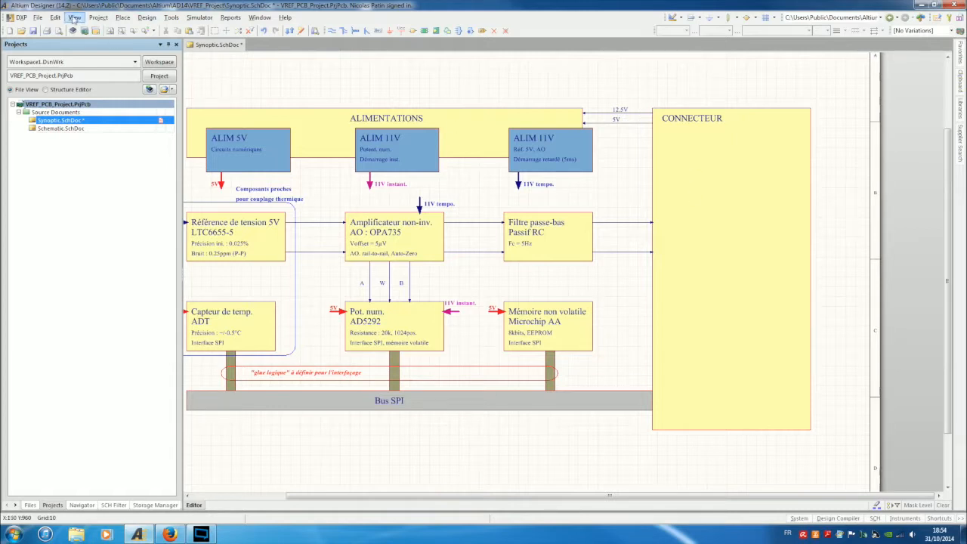
Choose Place » Drawing Tools » Graphic to start placing an image on the Synoptic diagram.
left_click(101, 18)
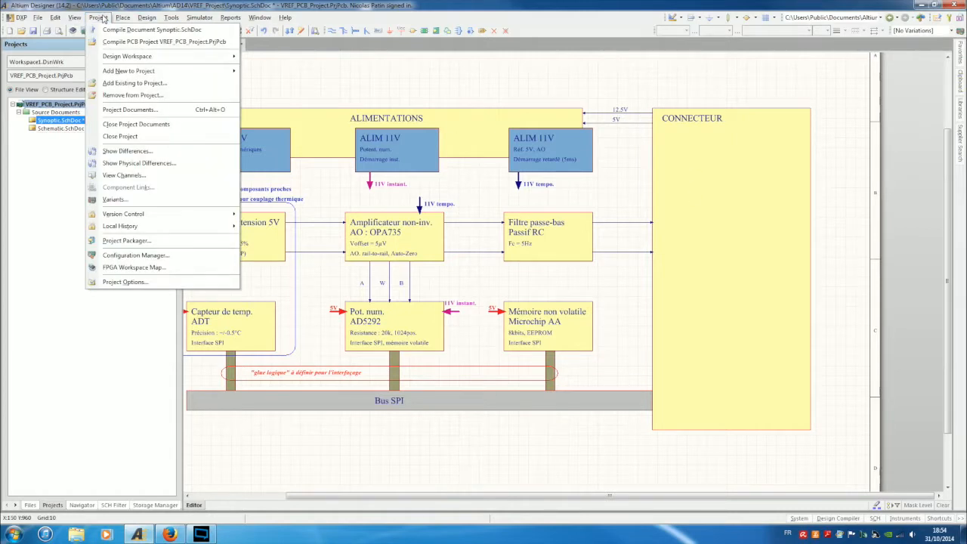
mouse_move(161, 225)
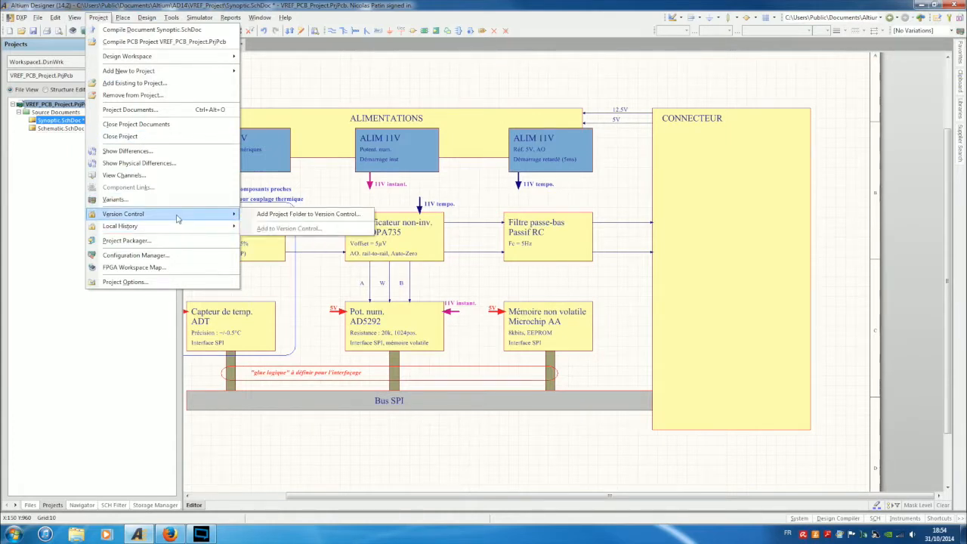
mouse_move(123, 18)
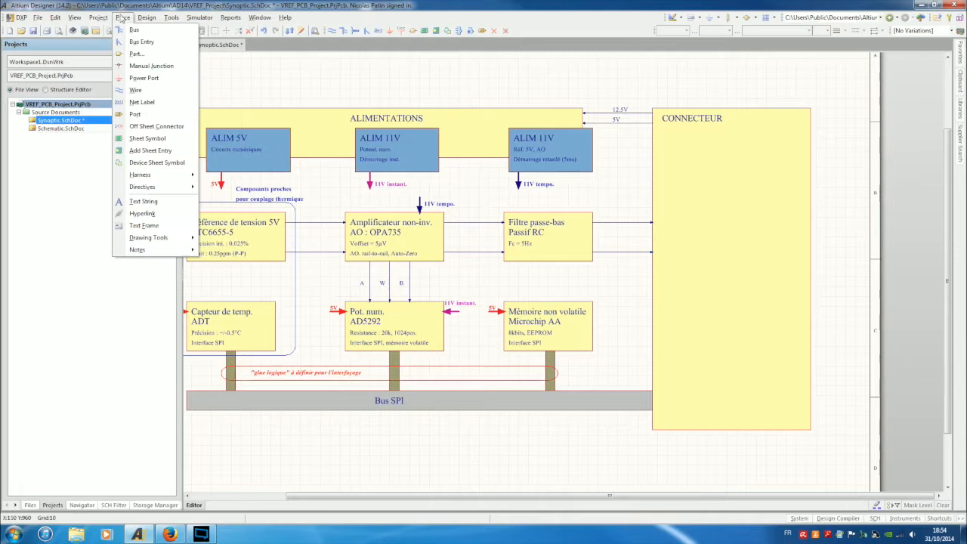
mouse_move(155, 194)
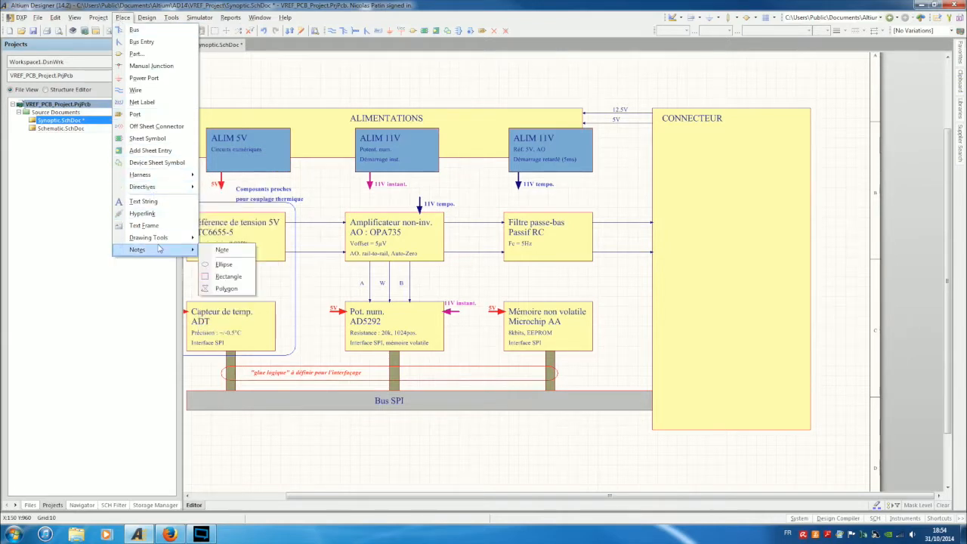
mouse_move(73, 18)
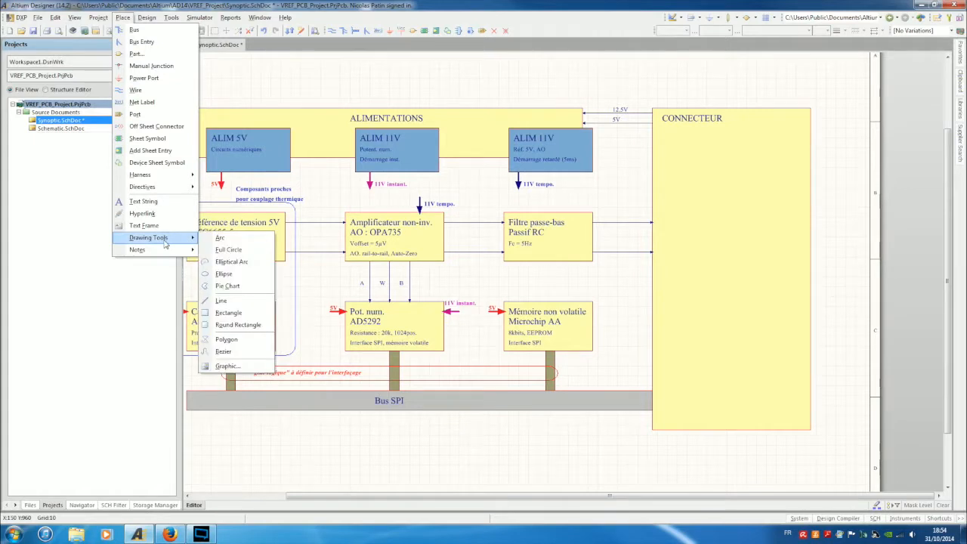
left_click(225, 366)
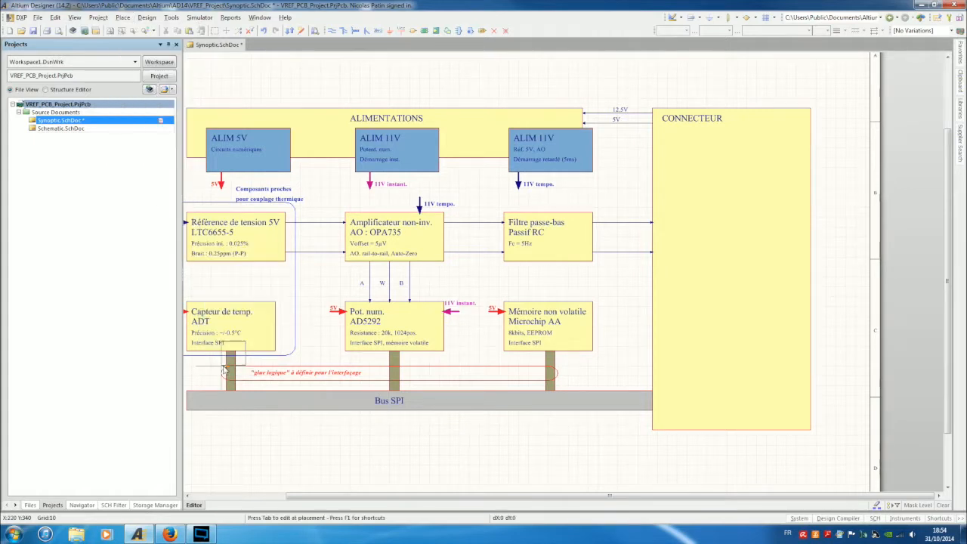
Draw a graphic area in the CONNECTEUR block and insert the 5411-22S1S0D0X-1 connector image.
left_click(667, 169)
left_click(791, 243)
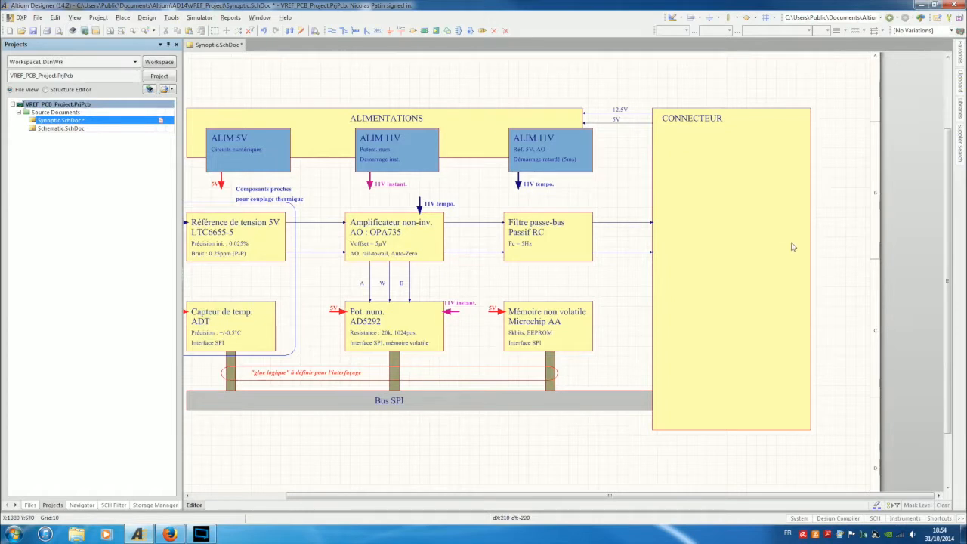
left_click(802, 282)
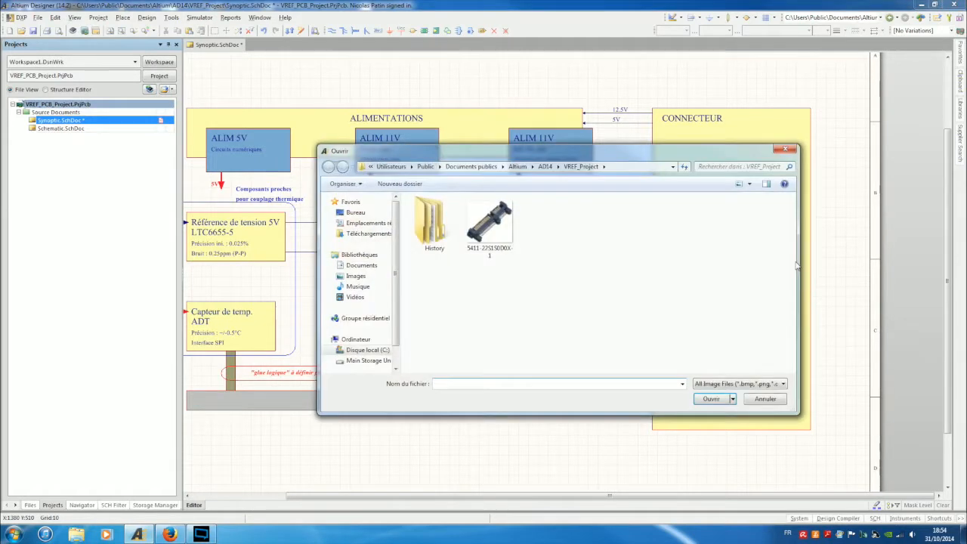
left_click(484, 222)
double_click(485, 222)
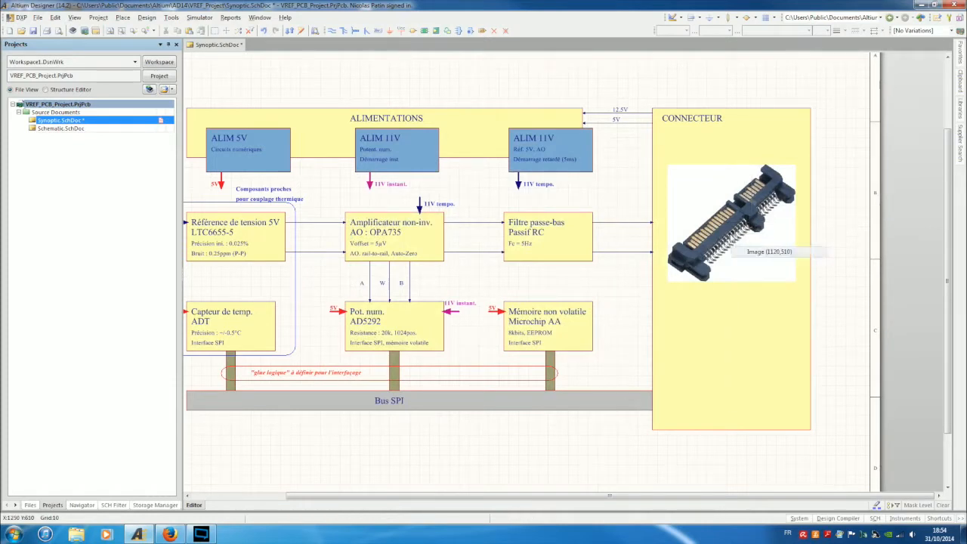
Turn on Border On for the placed connector image.
double_click(730, 238)
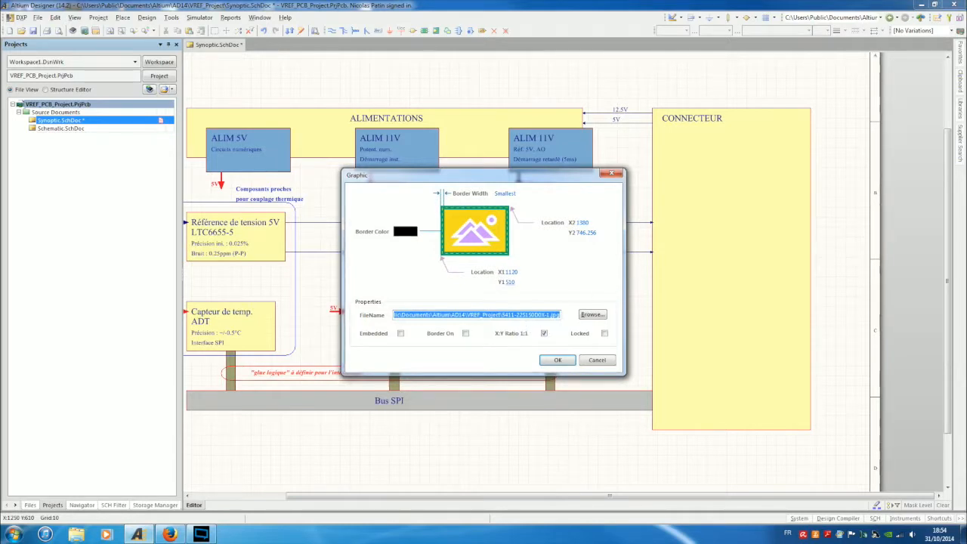
left_click(465, 333)
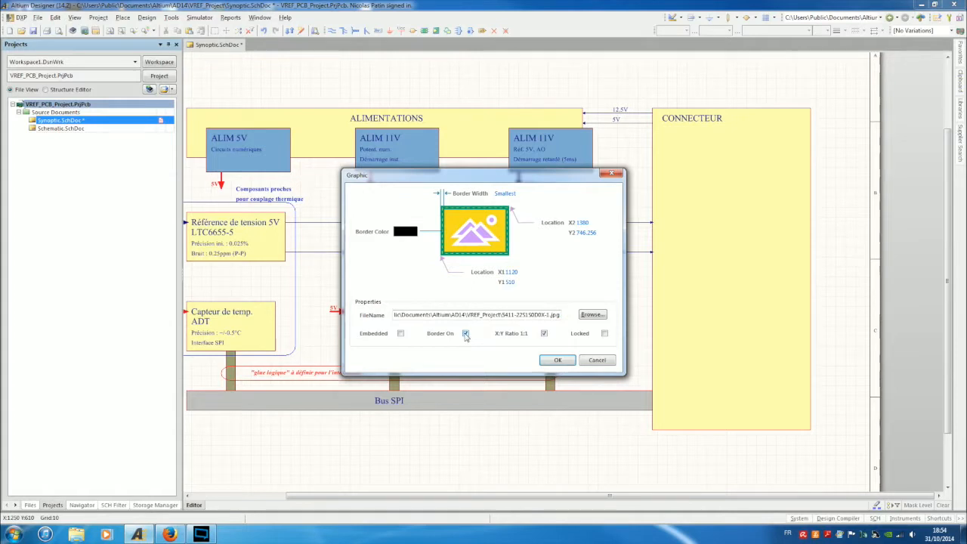
left_click(559, 360)
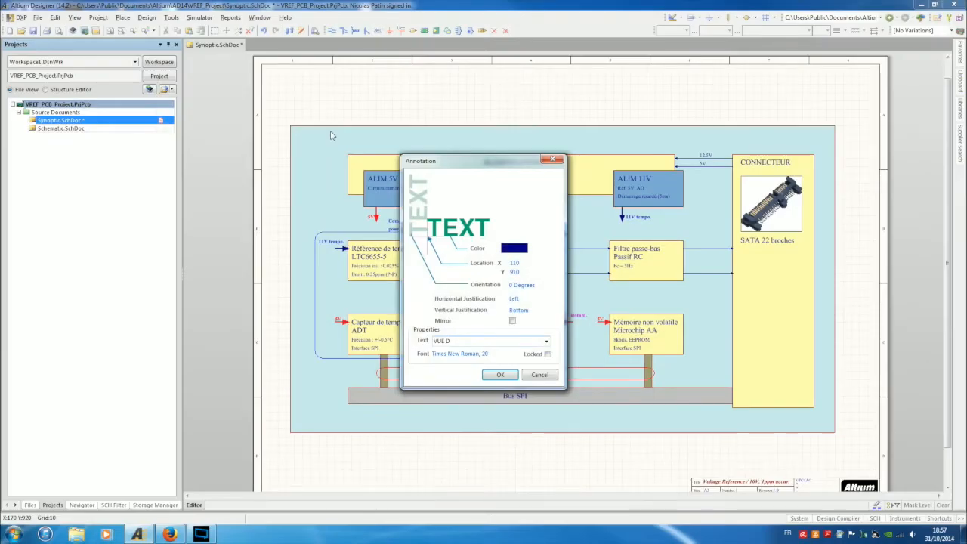
Complete the title 'VUE D'ENSEMBLE DE LA CARTE (schéma : Schematic.SchDoc)' and confirm it.
type("'")
key("Caps_Lock")
type("ENSEMBLE DE LA")
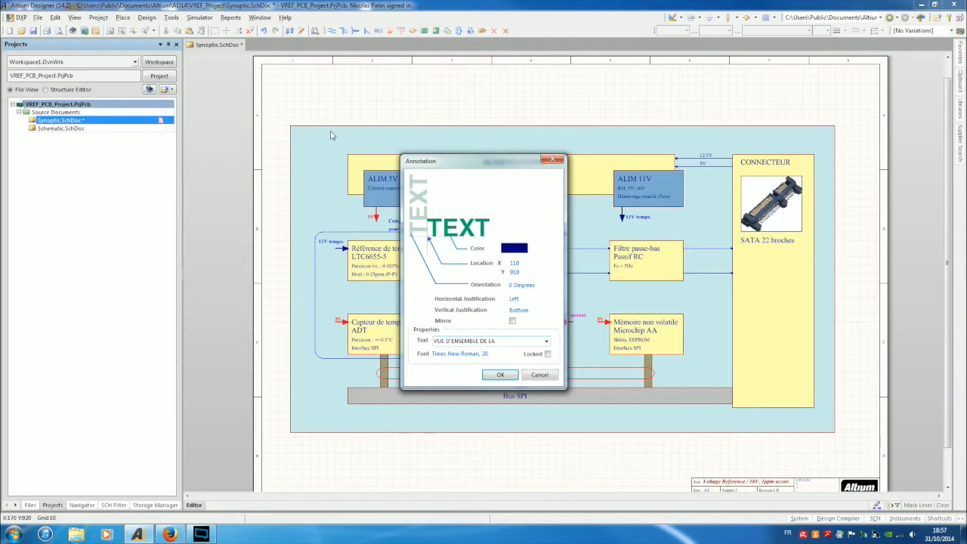
type(" CARTE S")
key("Caps_Lock")
type("chema")
type("t")
type("ic.SchD")
type("oc")
type("schéma :")
key("Return")
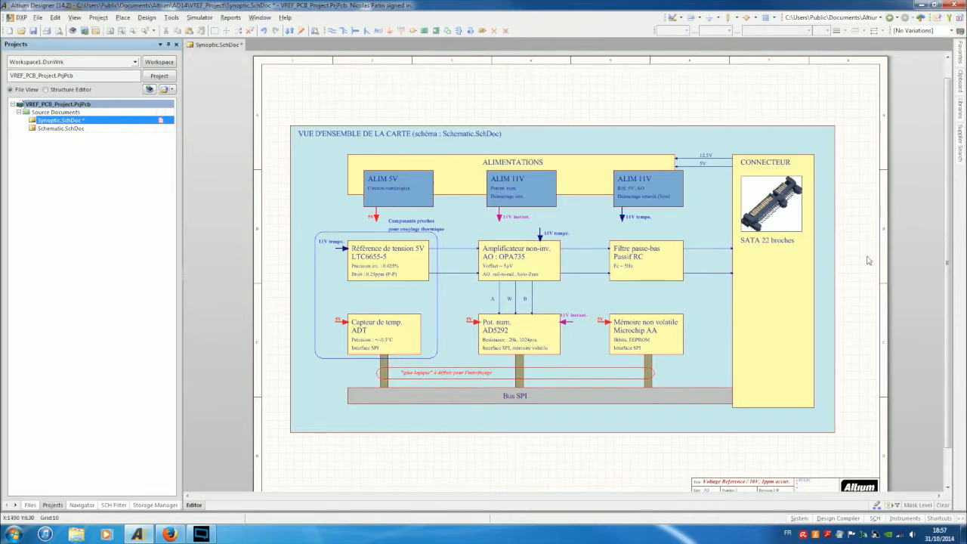
Shift the whole block diagram slightly and save Synoptic.SchDoc.
scroll(865, 259, "down", 1, "ctrl")
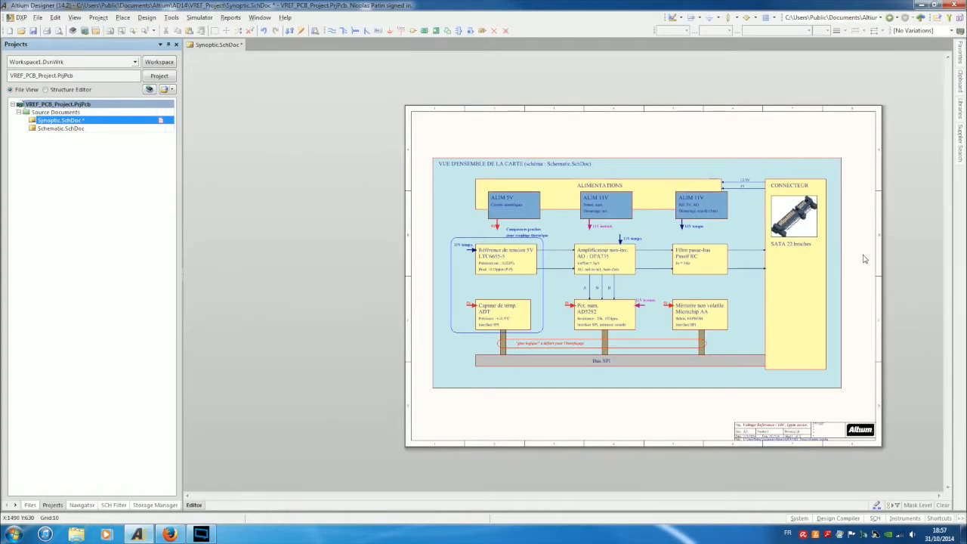
left_click_drag(418, 136, 860, 442)
left_click_drag(819, 384, 821, 380)
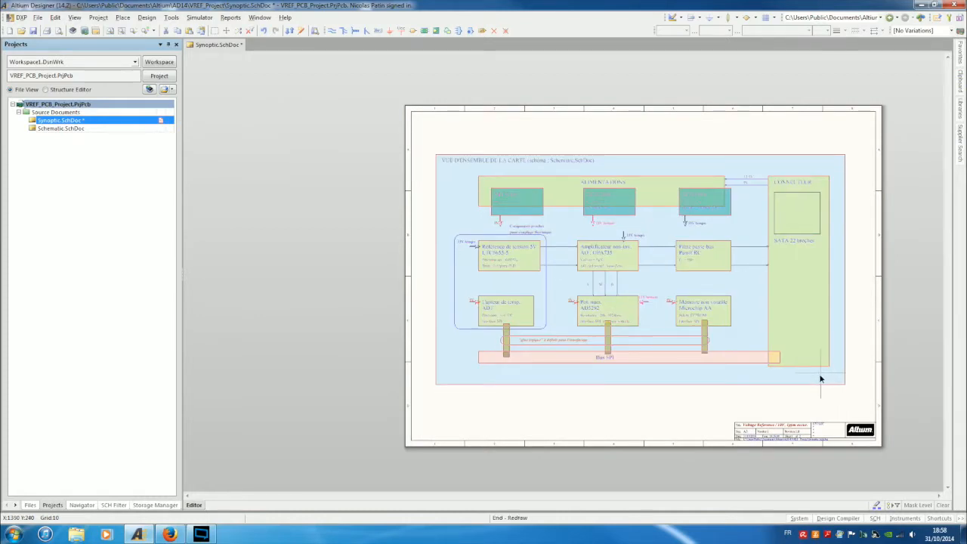
left_click(570, 411)
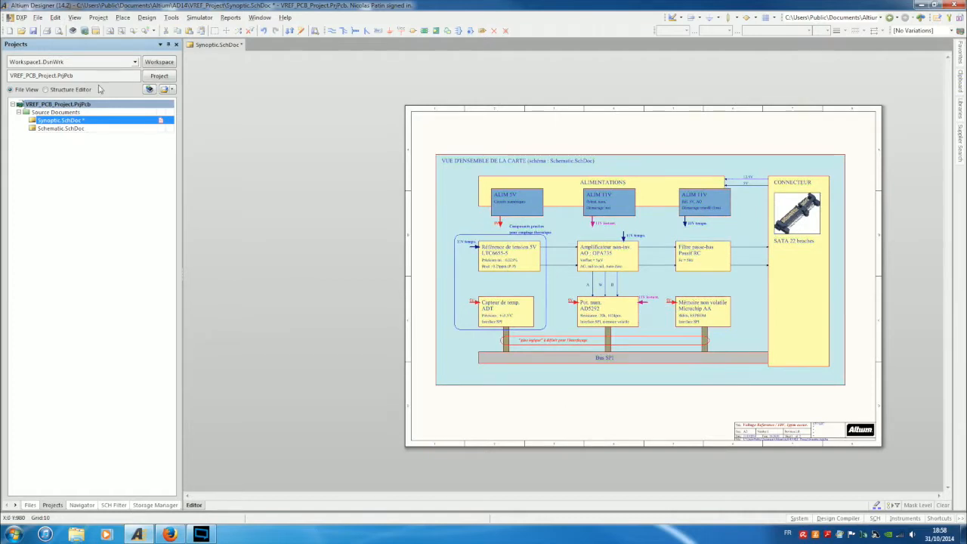
left_click(34, 31)
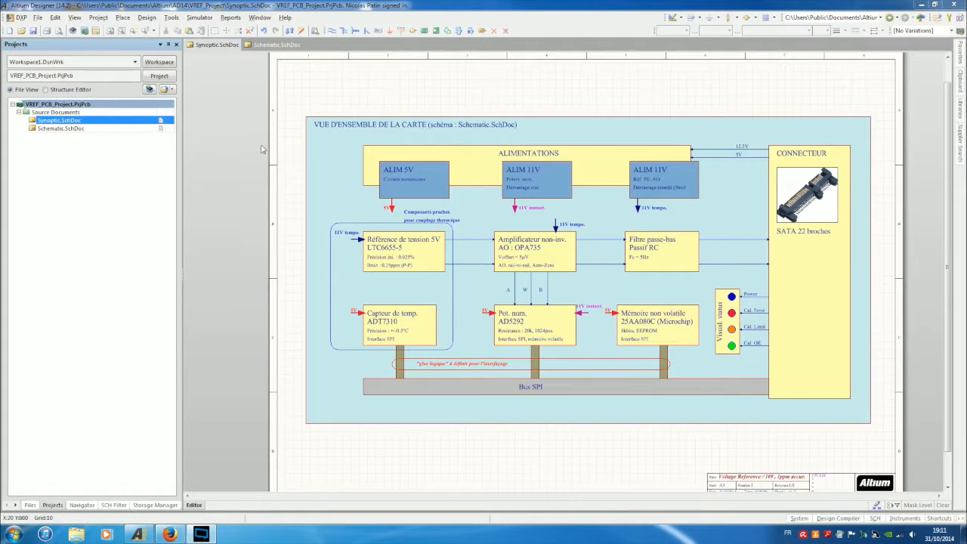
Open Schematic.SchDoc from the Projects panel.
double_click(62, 128)
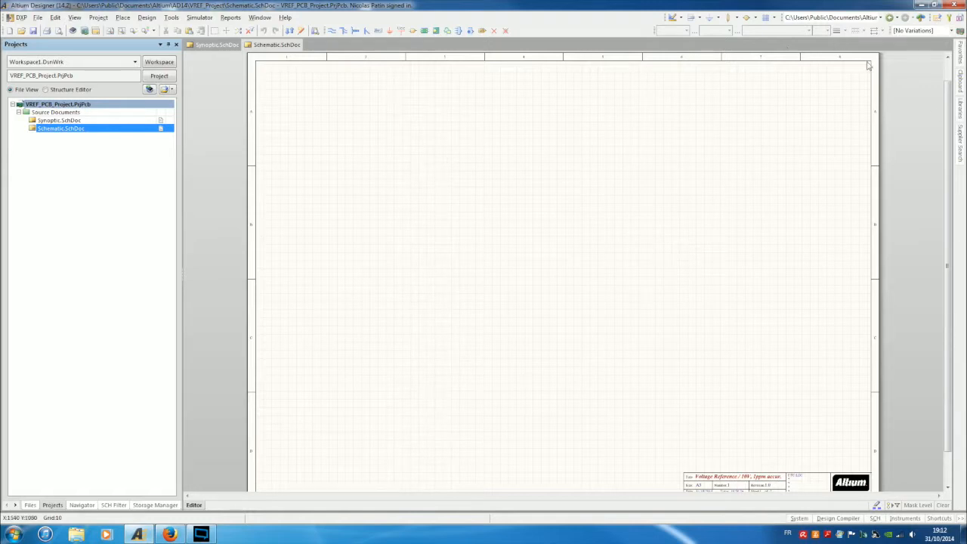
In Libraries Search, set the filter to Name contains TPS7A4901.
left_click(962, 110)
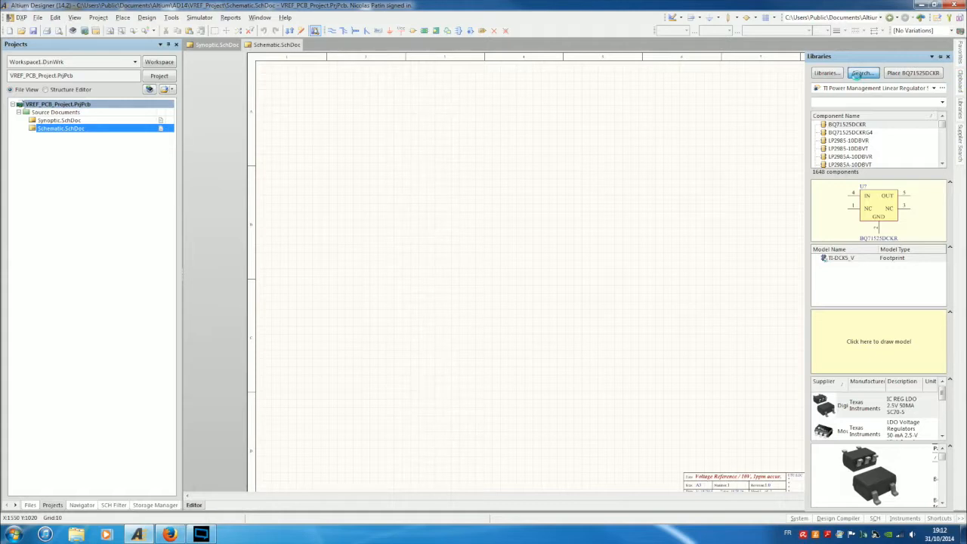
left_click(862, 73)
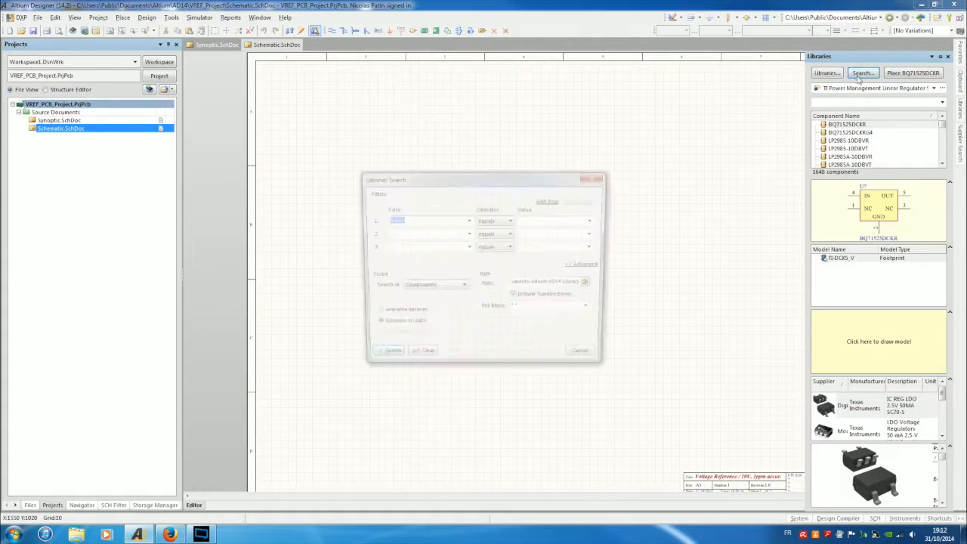
left_click(512, 220)
left_click(505, 234)
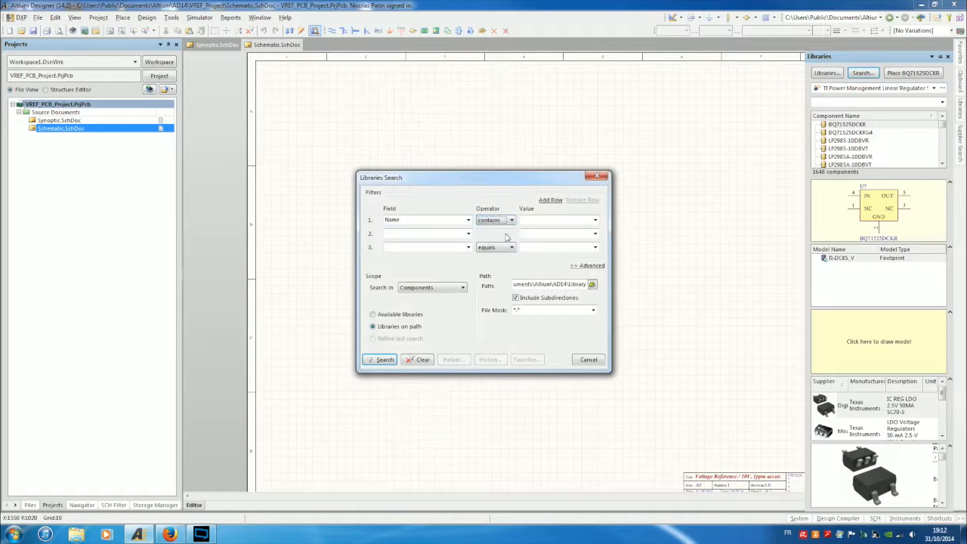
left_click(530, 220)
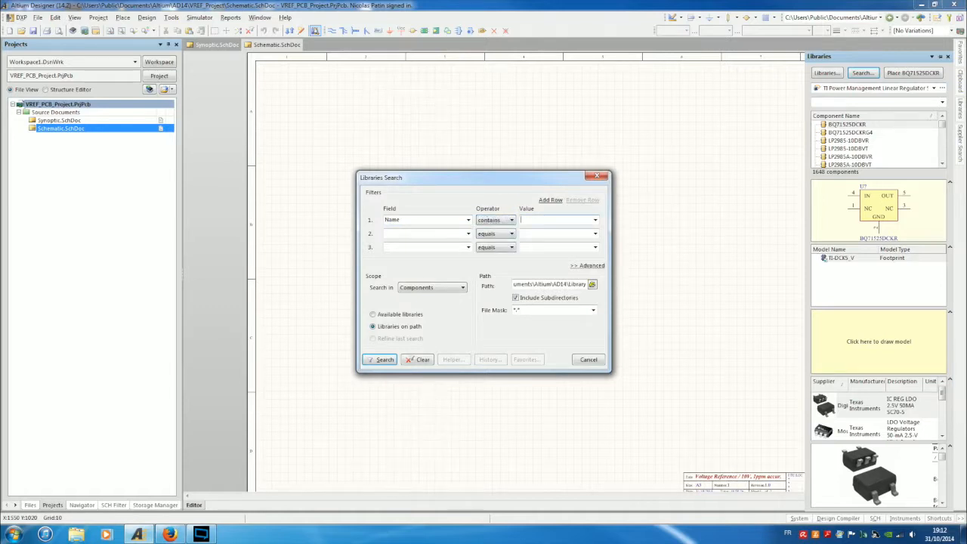
type("TPS7")
type("A49")
key("Delete")
left_click(469, 220)
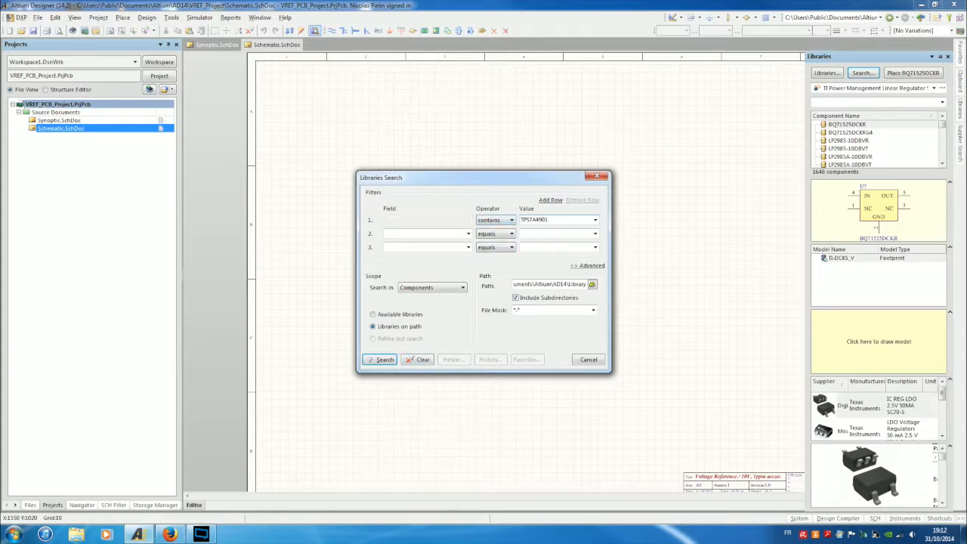
left_click(442, 229)
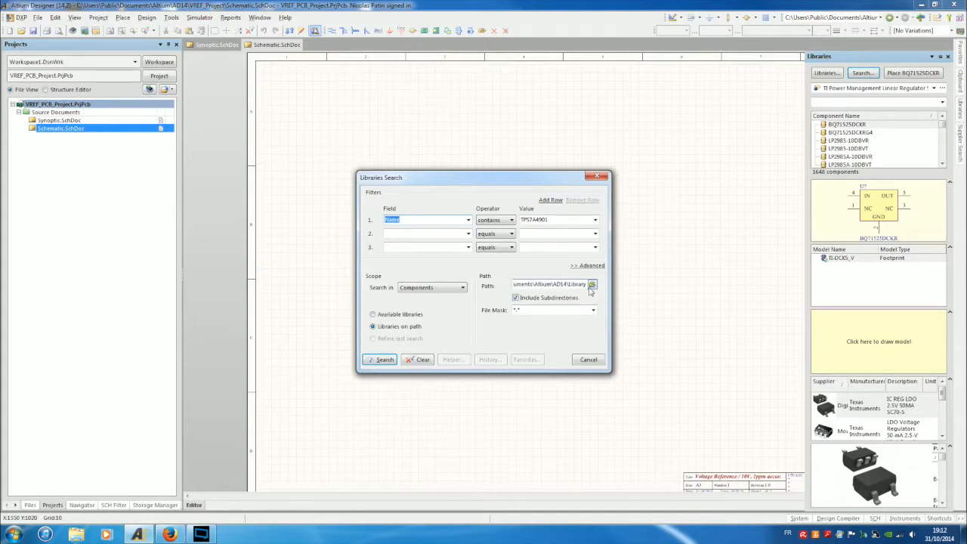
Set the search path to the AD14\Library folder.
left_click(592, 284)
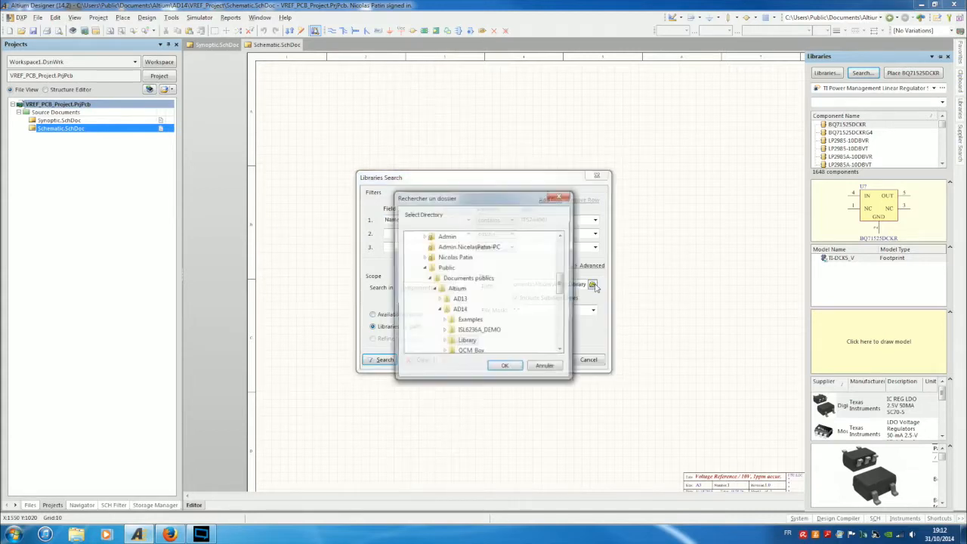
left_click_drag(559, 287, 559, 305)
left_click_drag(559, 305, 562, 293)
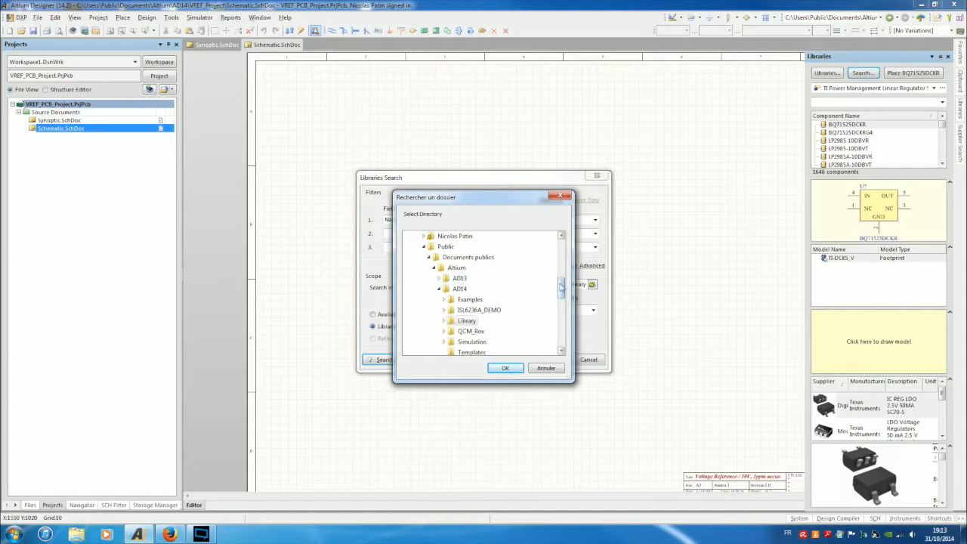
left_click_drag(561, 286, 562, 293)
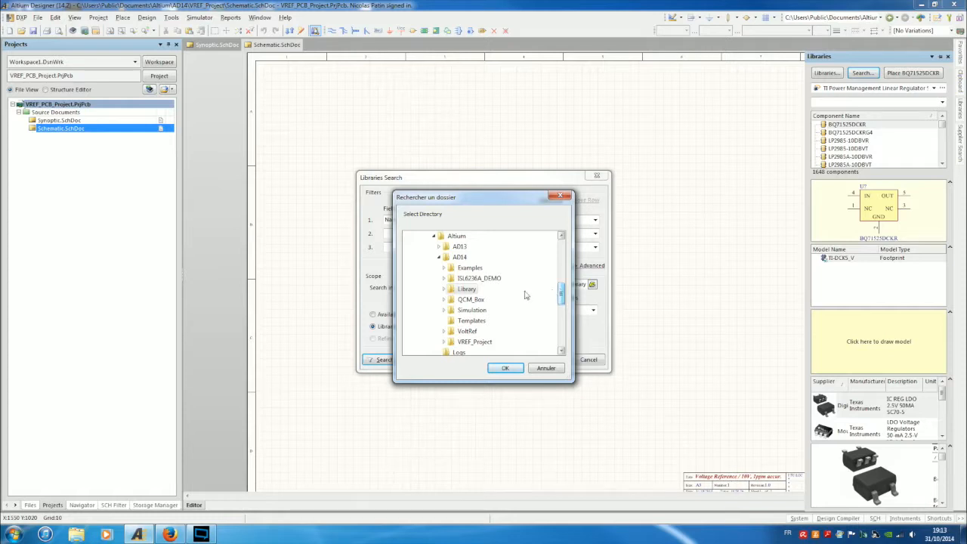
left_click(467, 289)
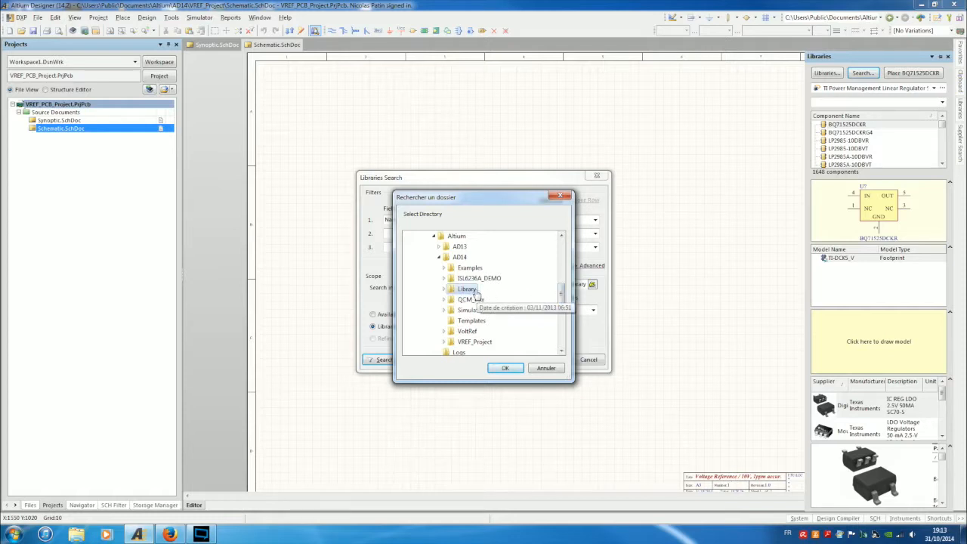
left_click(505, 368)
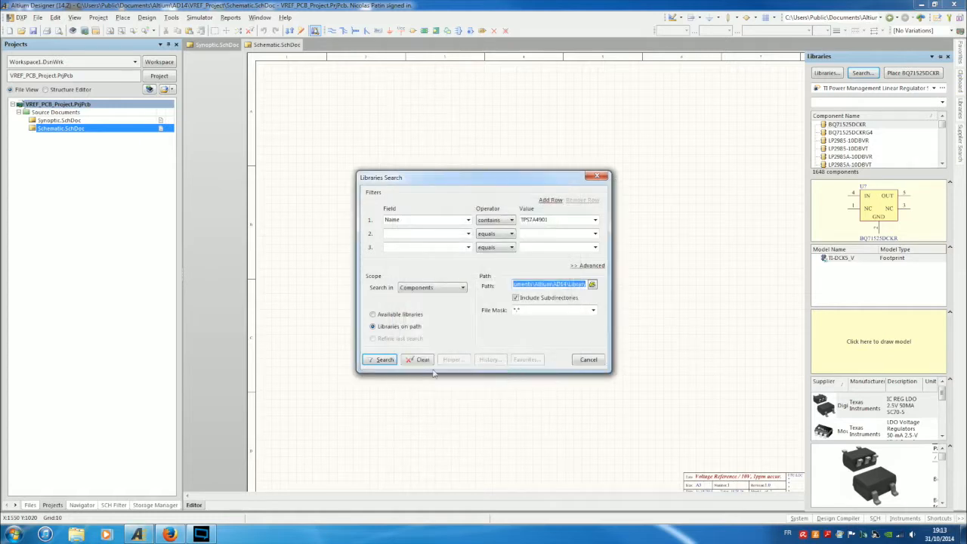
Run the TPS7A4901 component search, then open a new blank Firefox tab.
left_click(384, 362)
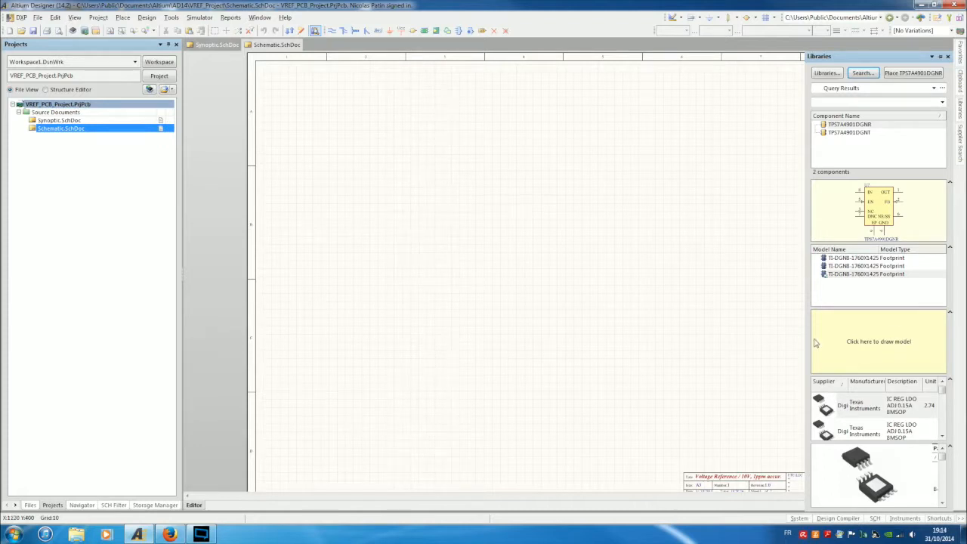
left_click(169, 534)
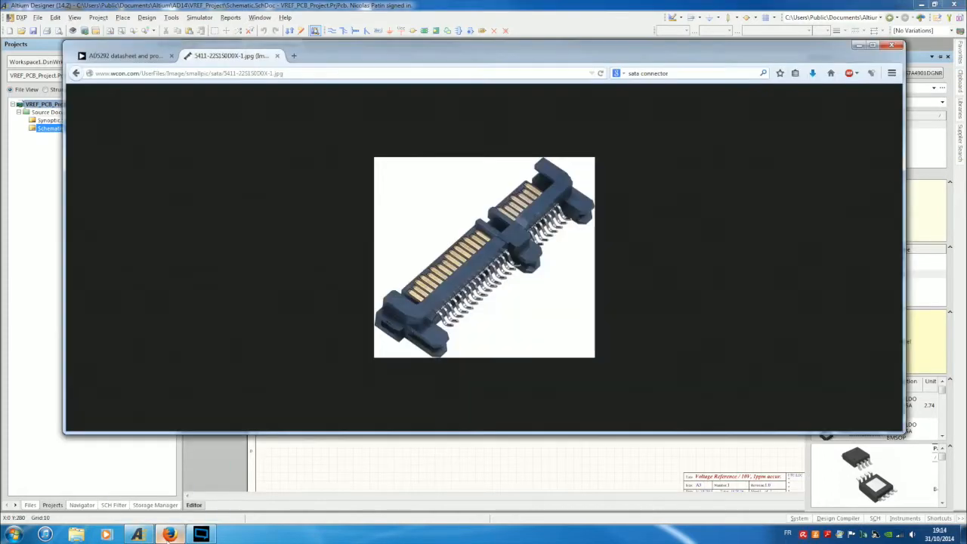
left_click(295, 55)
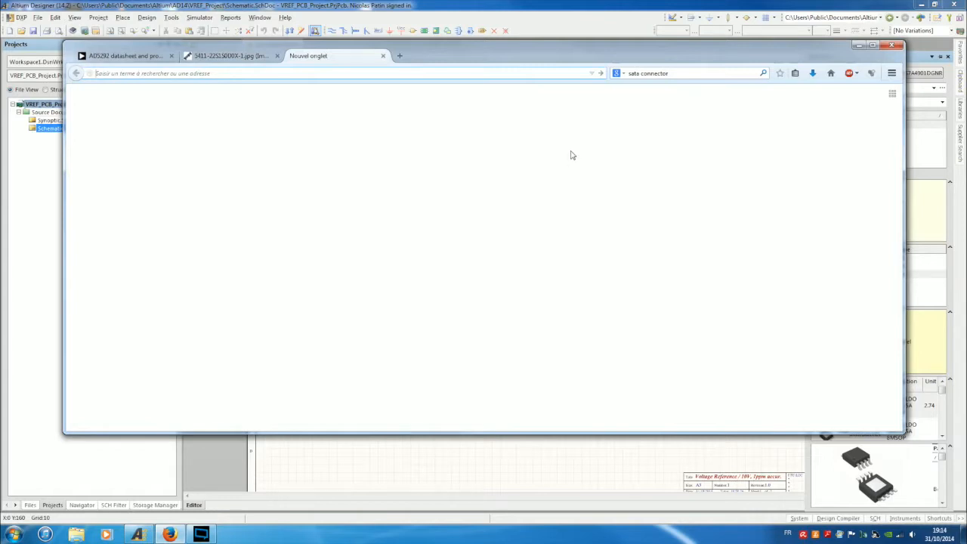
Replace 'sata connector' with 'altium' in the search bar and open the altium.com result.
double_click(654, 73)
left_click_drag(673, 73, 628, 73)
type("altium")
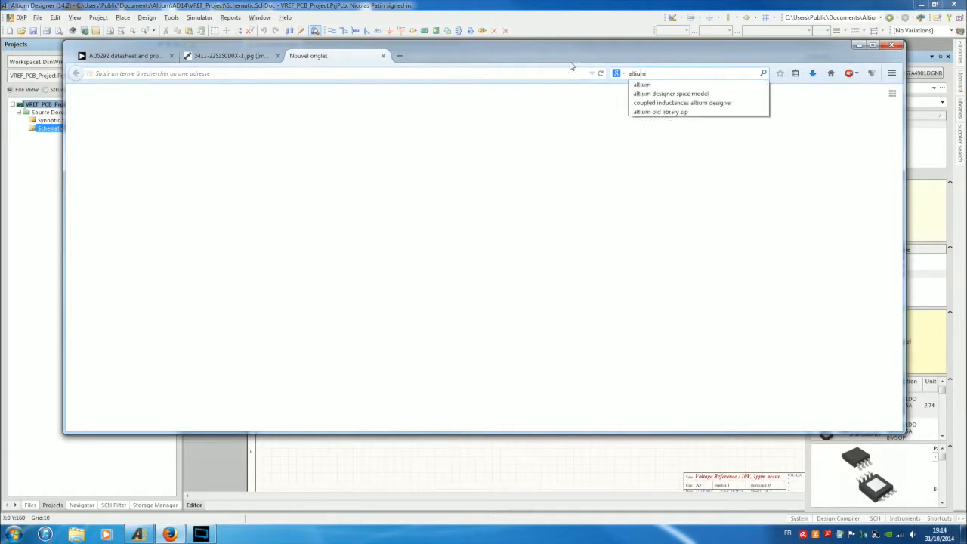
key("Return")
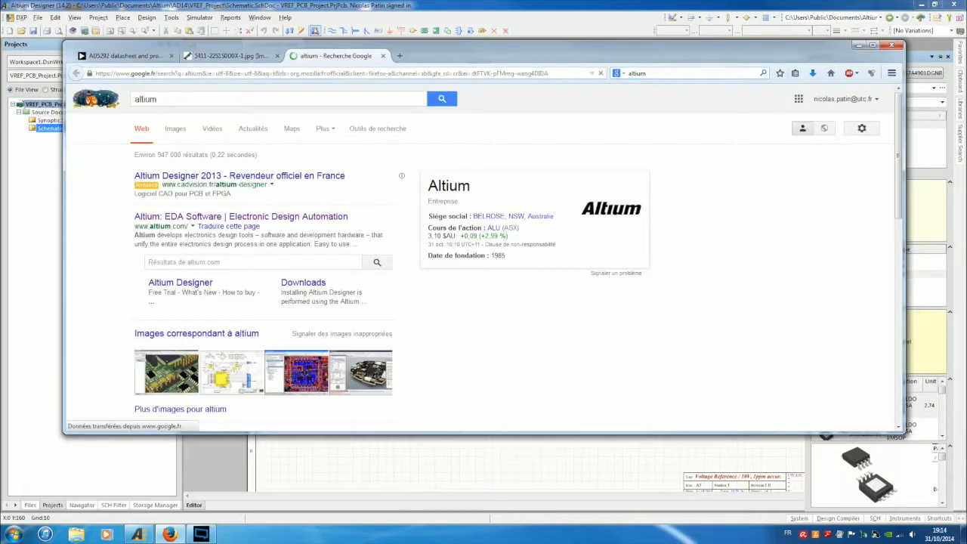
left_click(214, 220)
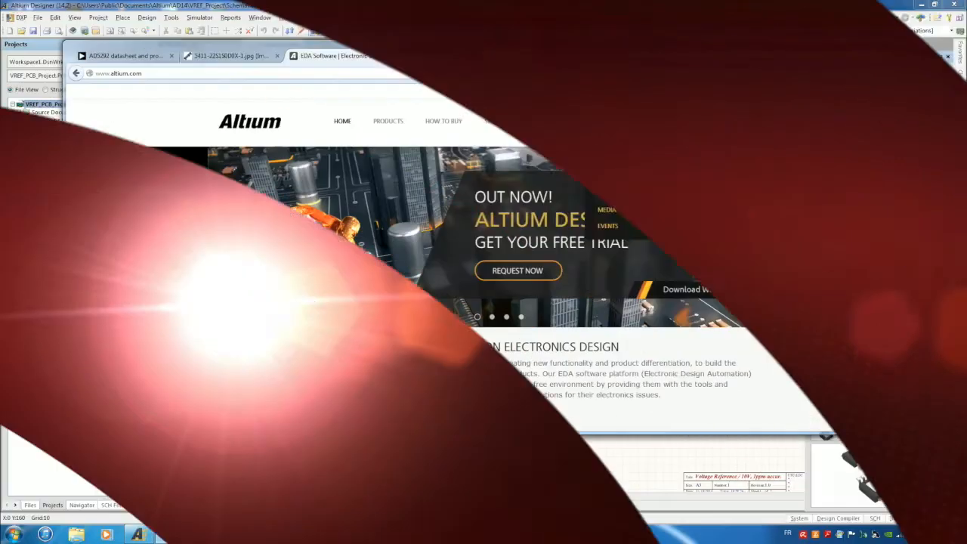
mouse_move(499, 128)
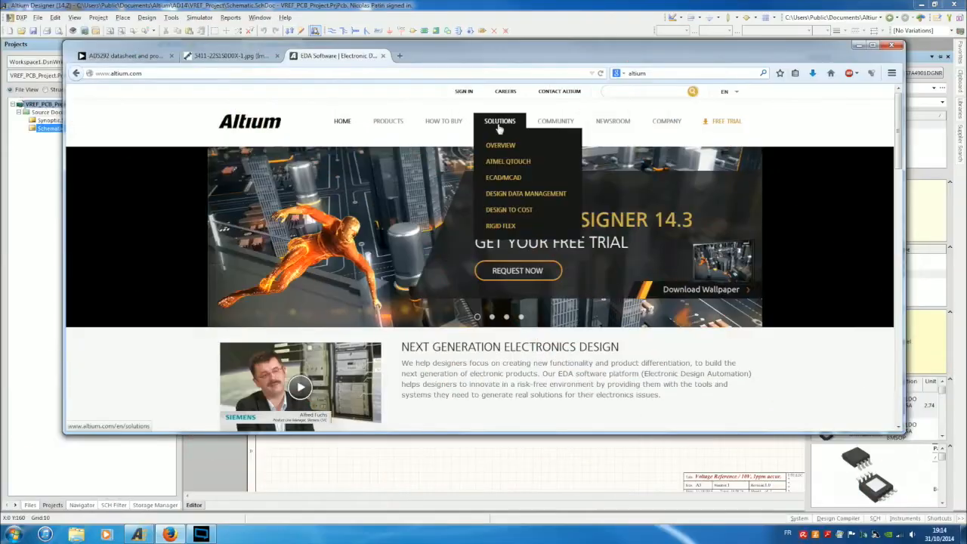
mouse_move(391, 127)
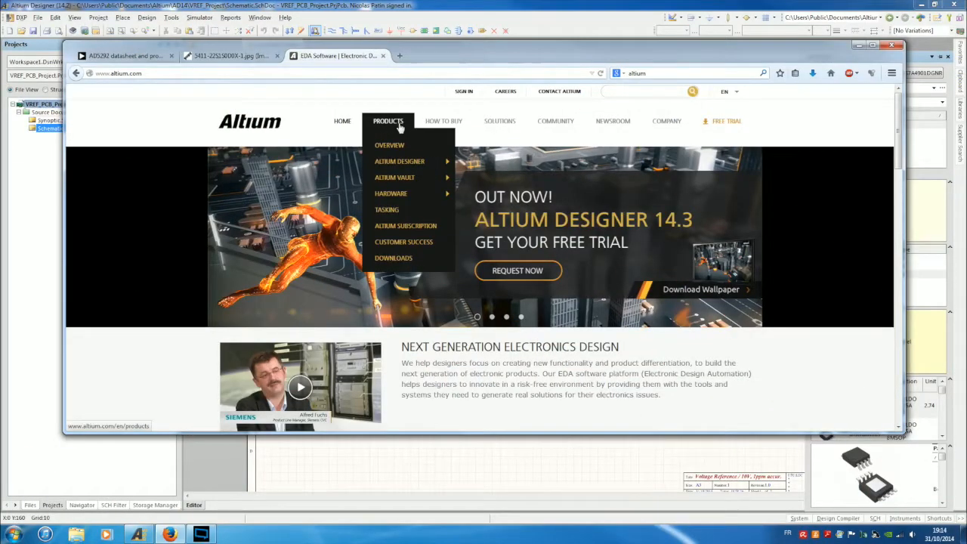
mouse_move(556, 125)
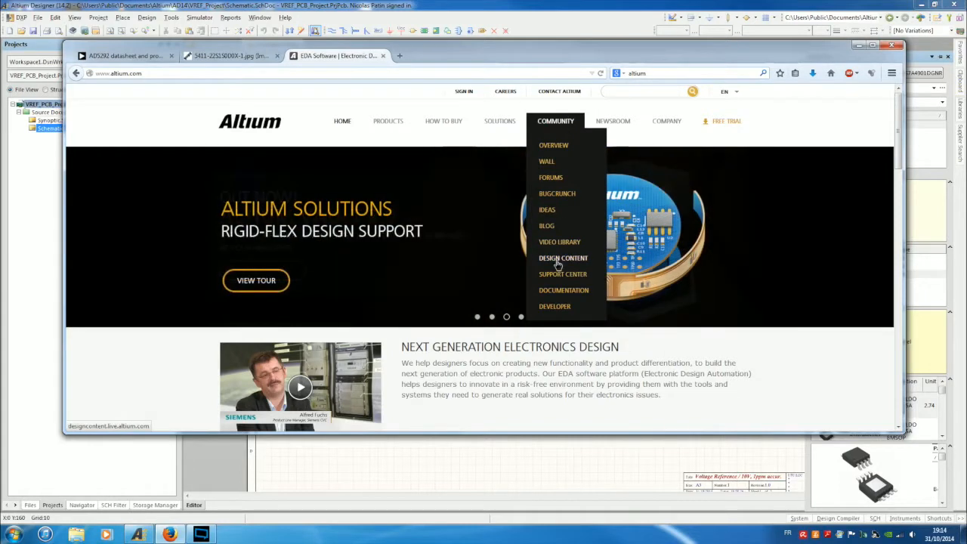
Search Design Content for TPS7A4901 and open the TI single-channel LDO (0-300mA) page.
left_click(558, 259)
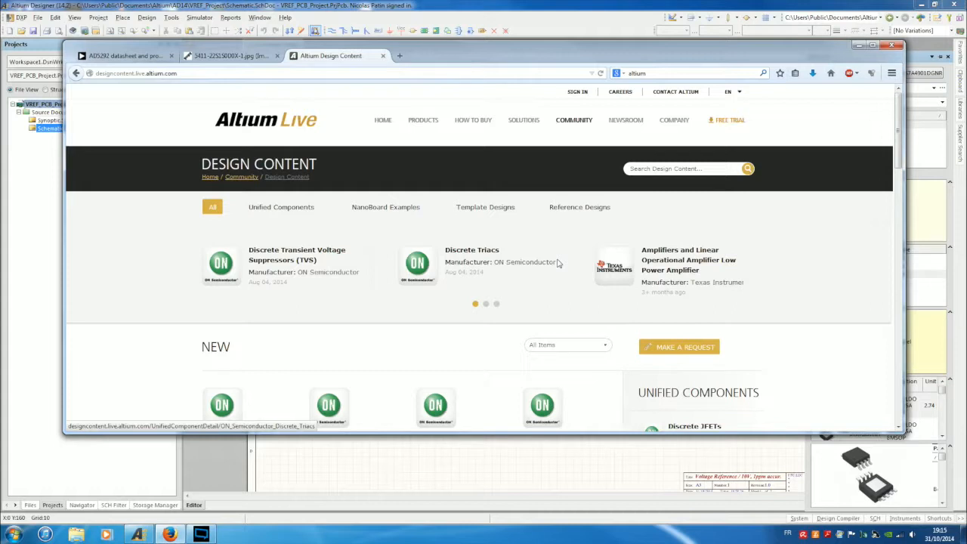
left_click(679, 168)
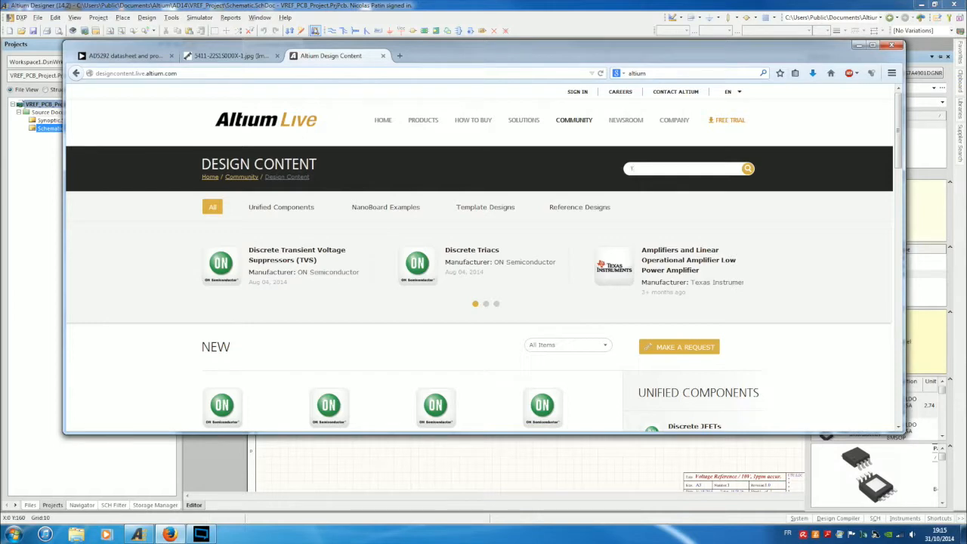
type("TPS7A4901")
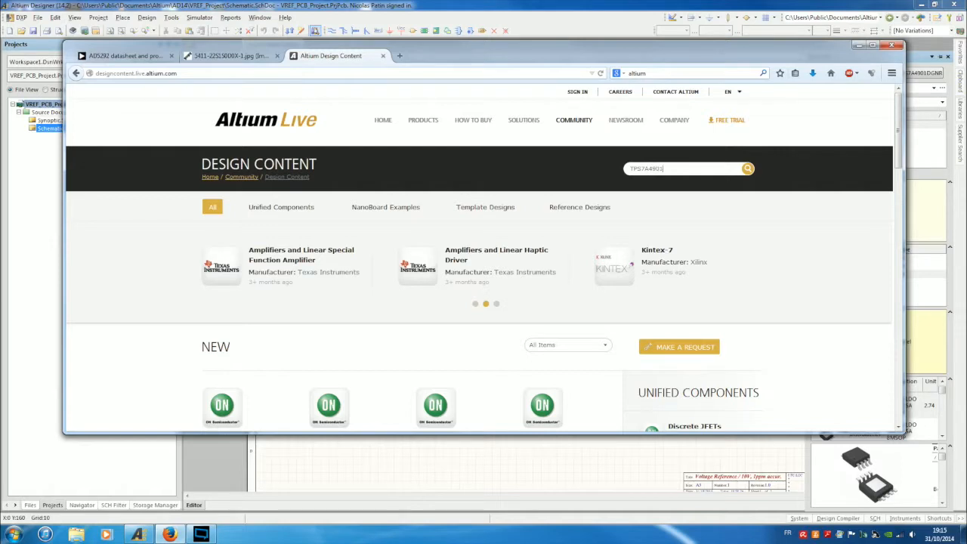
key("Return")
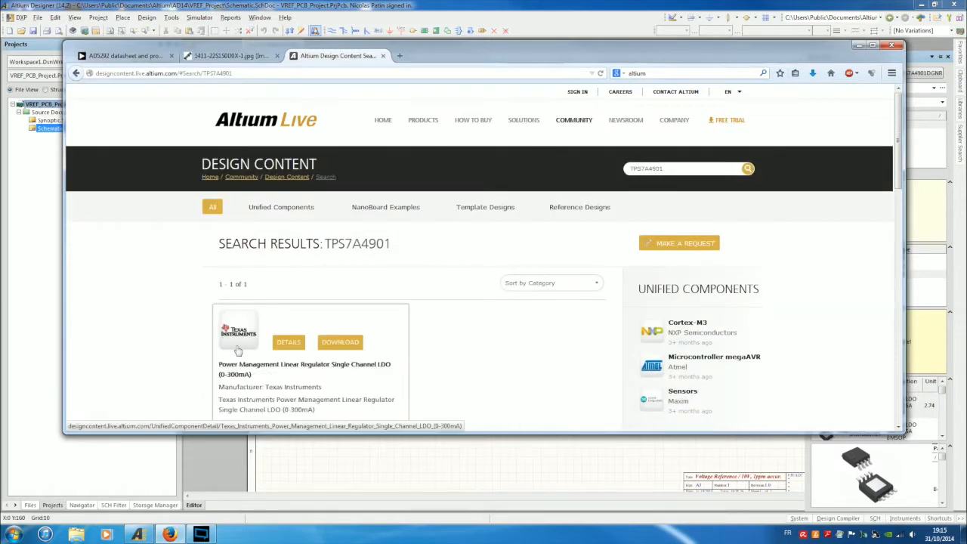
left_click(237, 349)
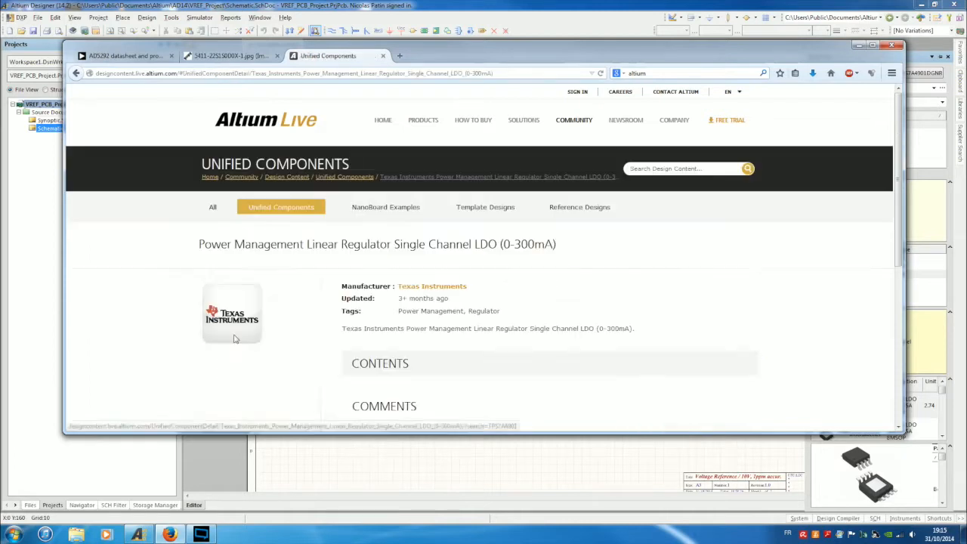
scroll(537, 371, "down", 2)
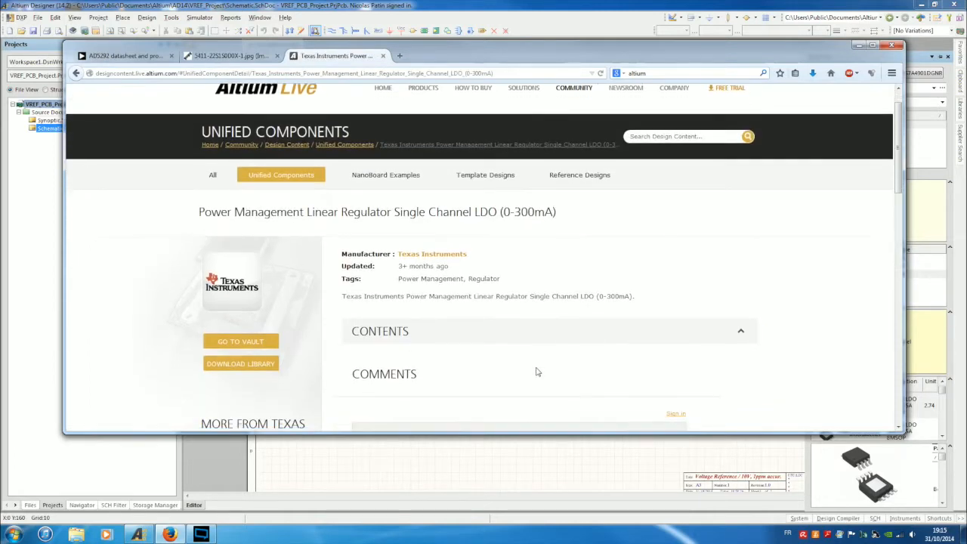
scroll(537, 371, "down", 2)
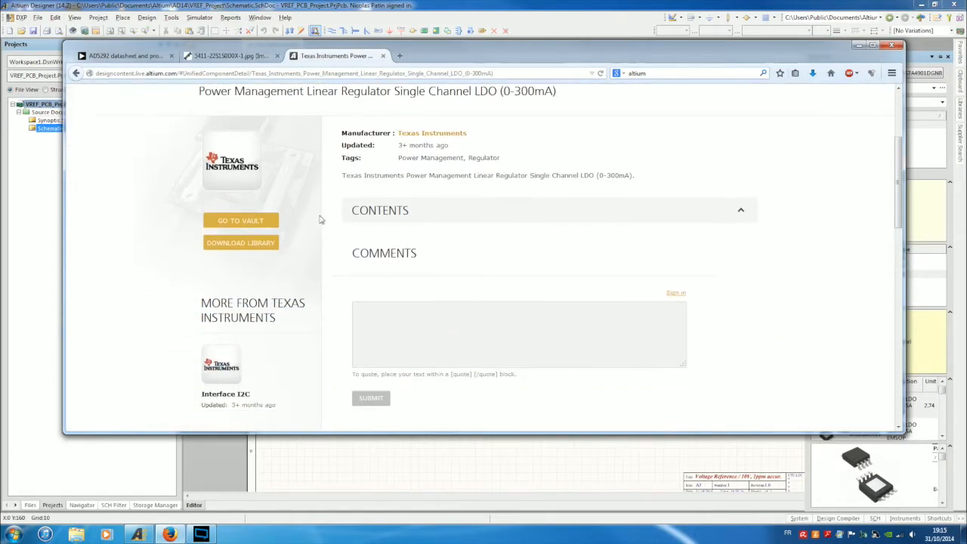
Start the LDO library download, signing in to AltiumLive with Remember Me ticked.
left_click(255, 244)
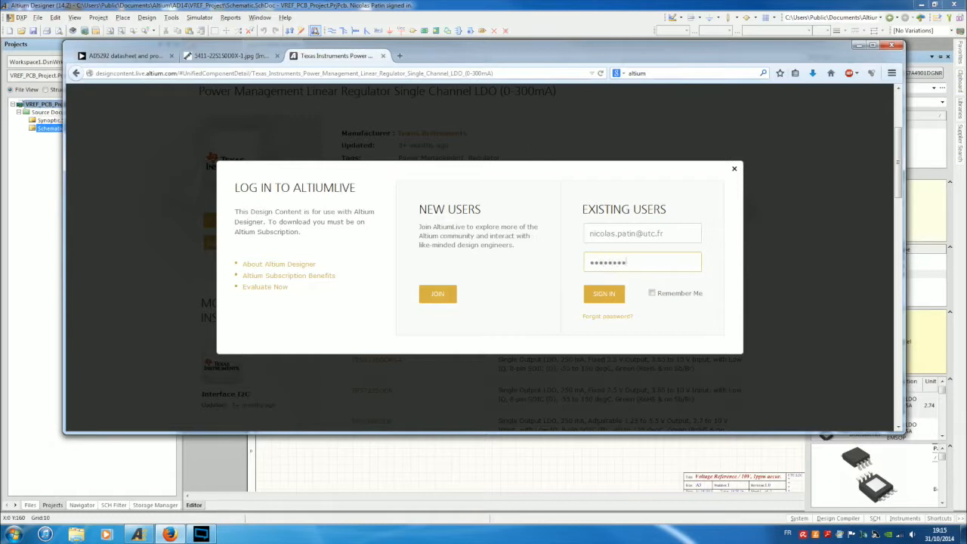
left_click(661, 294)
left_click(604, 295)
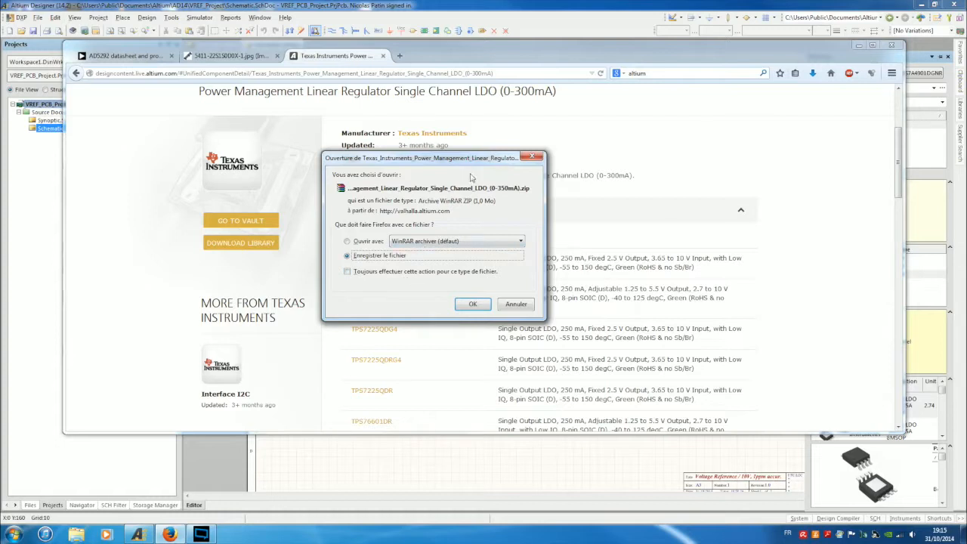
Rearrange the Firefox window and download prompt so the prompt is clearly visible.
left_click_drag(475, 159, 678, 56)
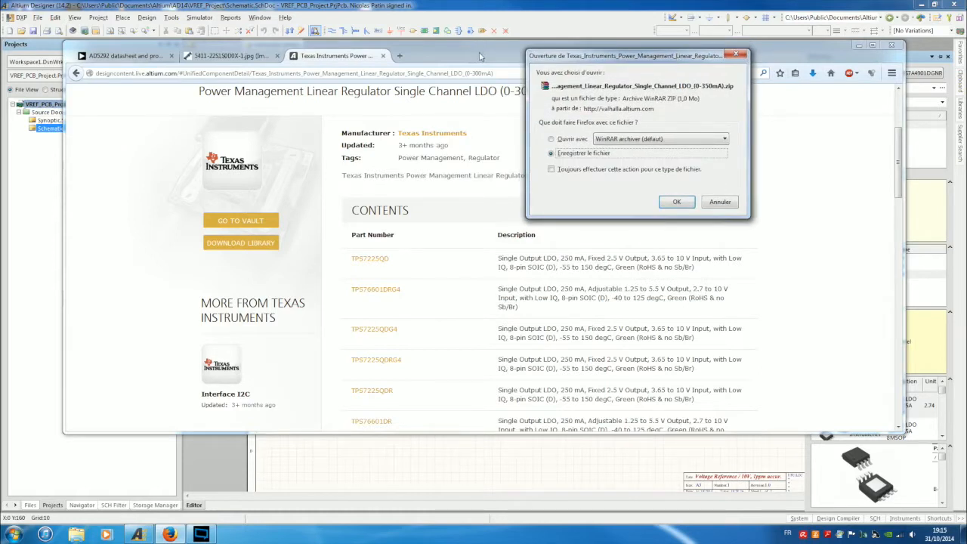
left_click_drag(578, 59, 582, 34)
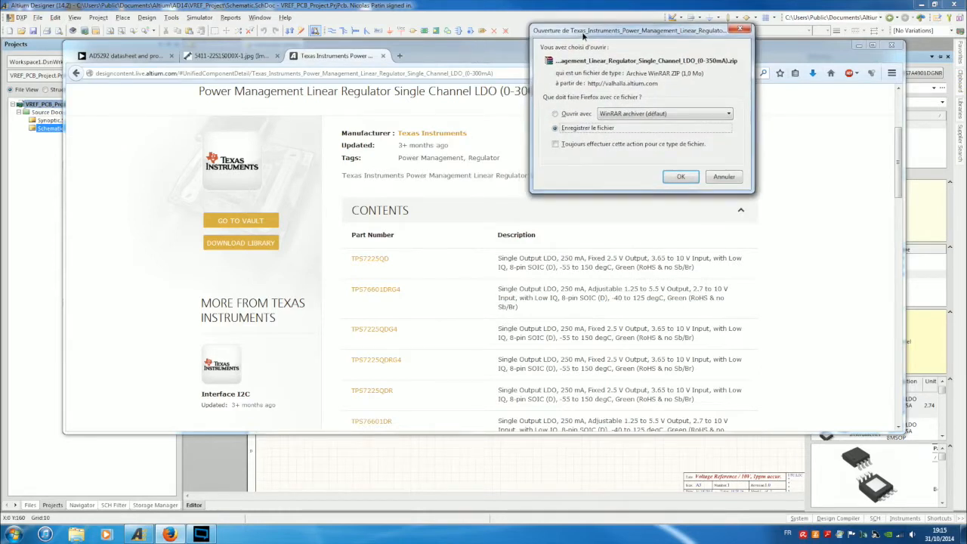
left_click_drag(456, 53, 445, 166)
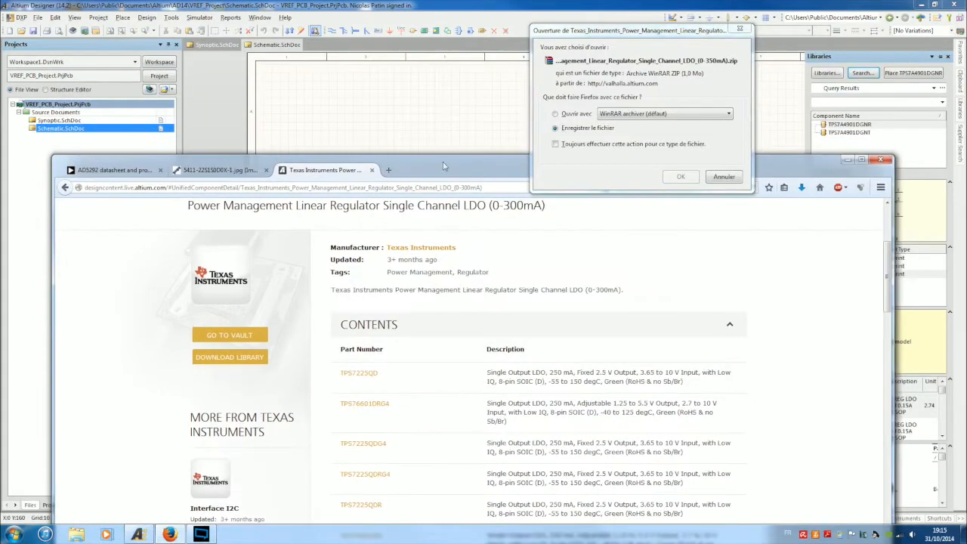
left_click_drag(635, 31, 609, 58)
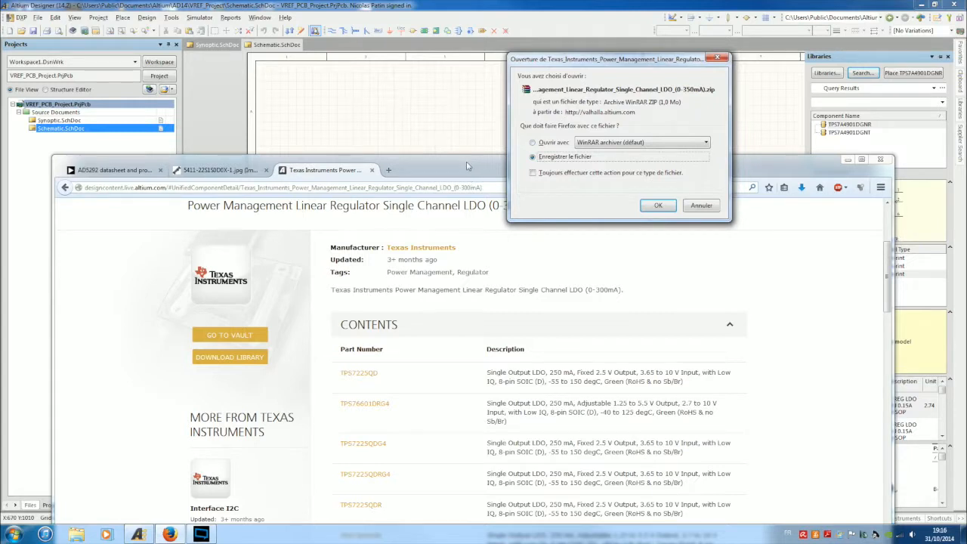
left_click_drag(466, 161, 458, 115)
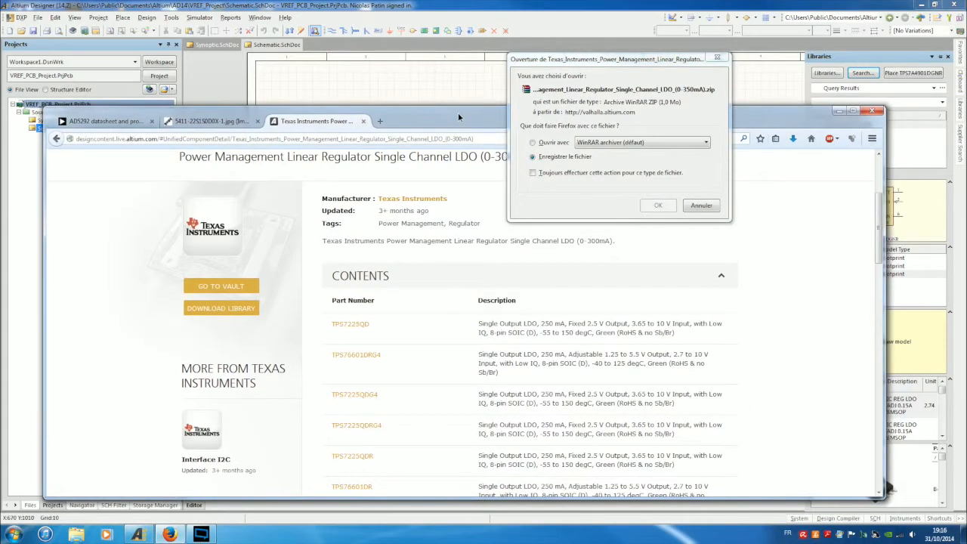
left_click_drag(581, 64, 504, 26)
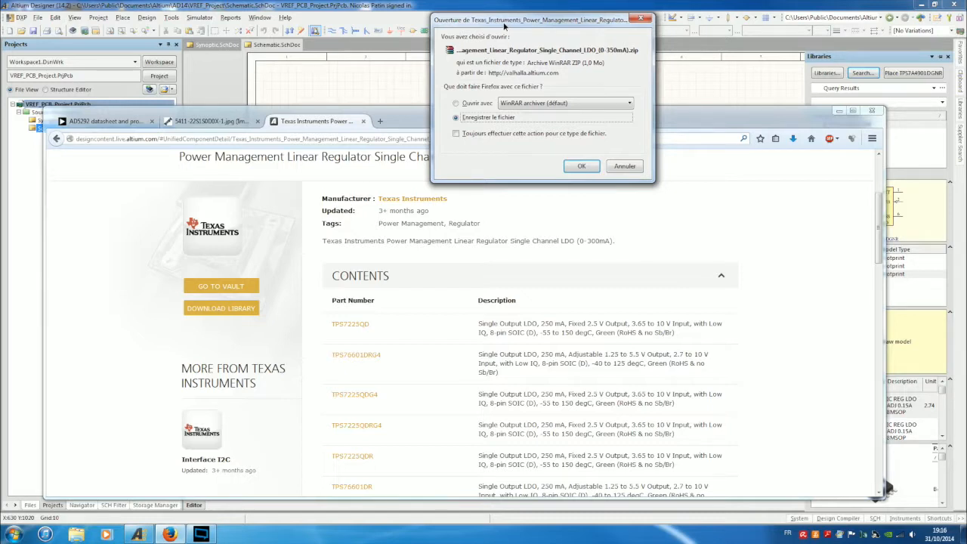
left_click_drag(505, 26, 499, 28)
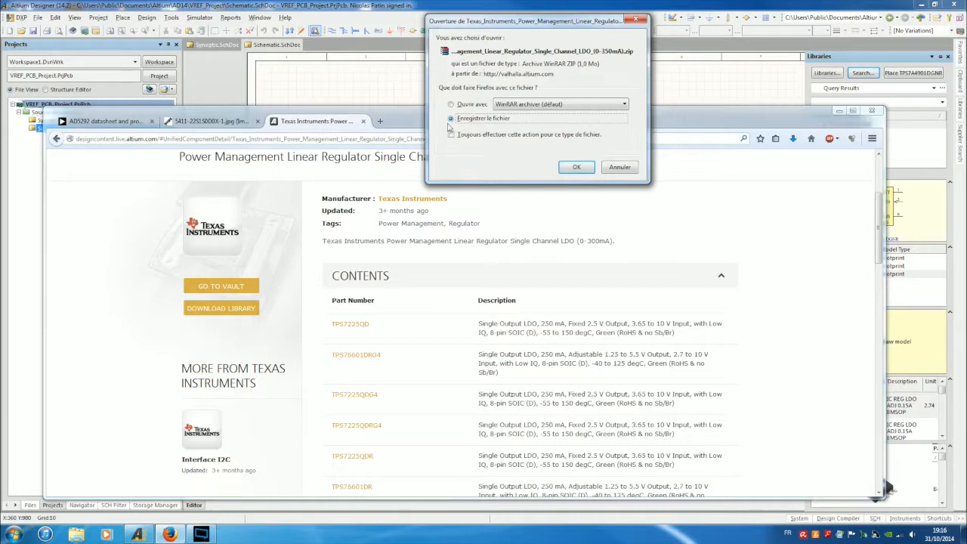
Save the TI LDO library zip and open it from the Downloads list.
left_click(577, 167)
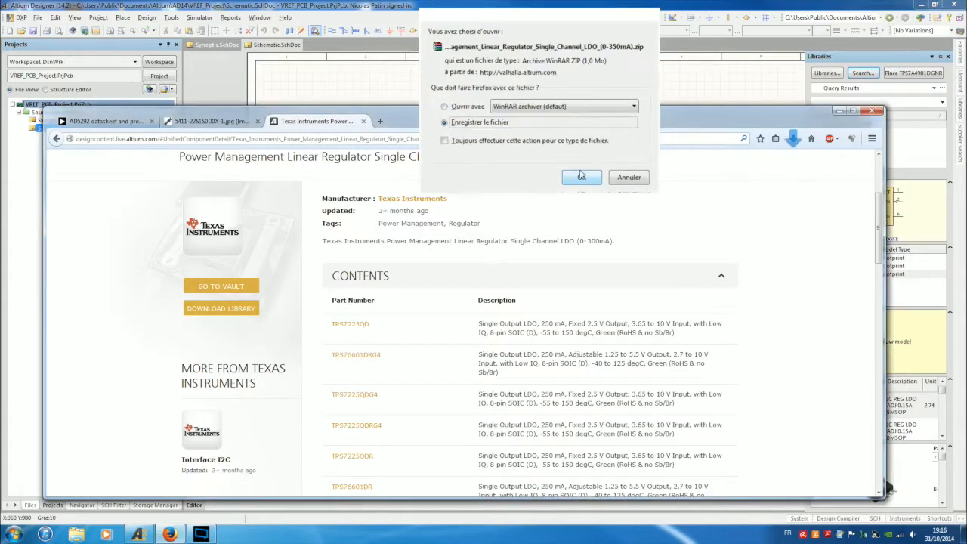
left_click(793, 140)
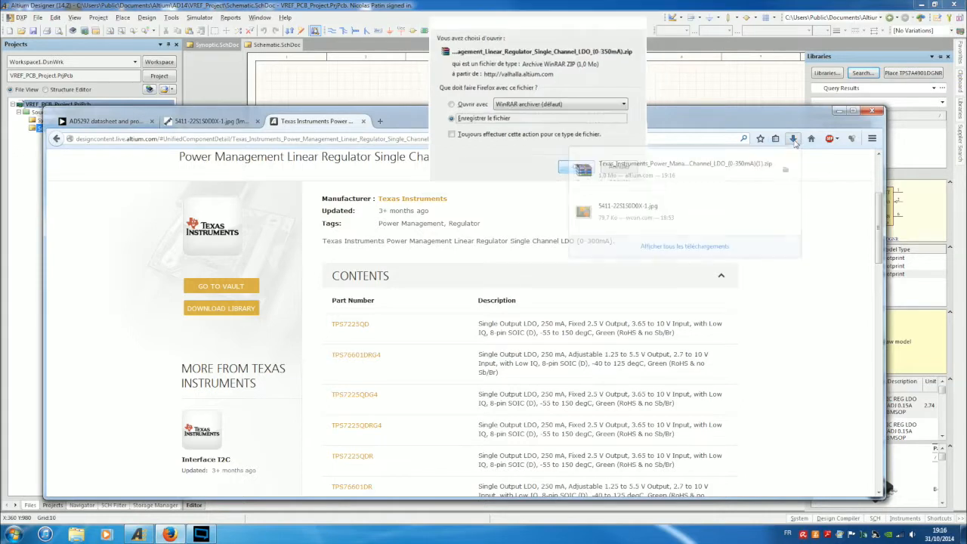
left_click(625, 173)
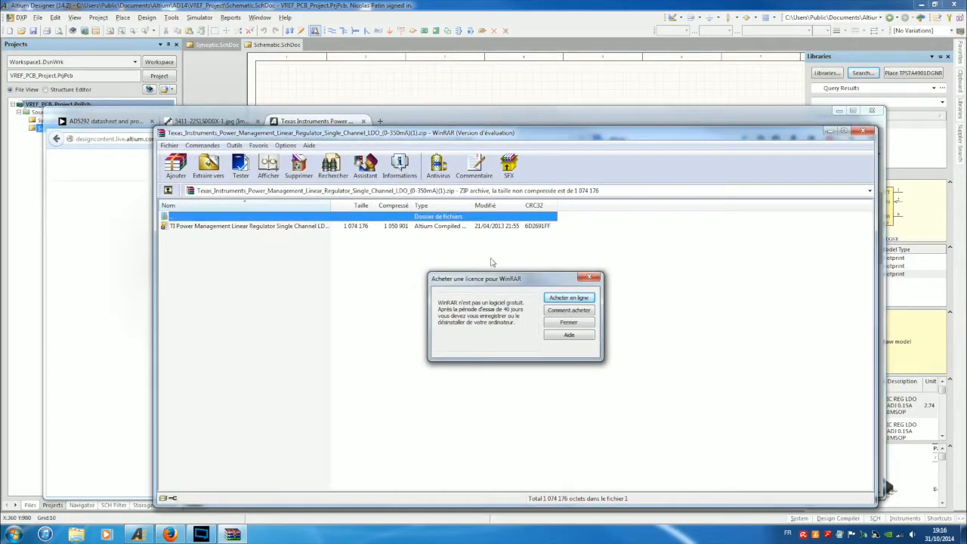
Inspect the .IntLib file in the WinRAR archive, cancel its extraction, and close WinRAR.
left_click(593, 278)
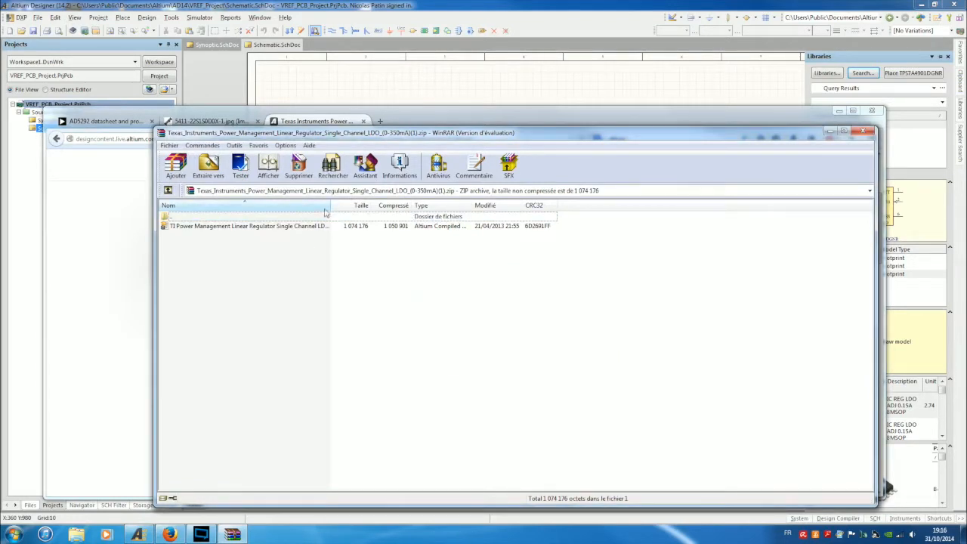
left_click_drag(330, 205, 461, 210)
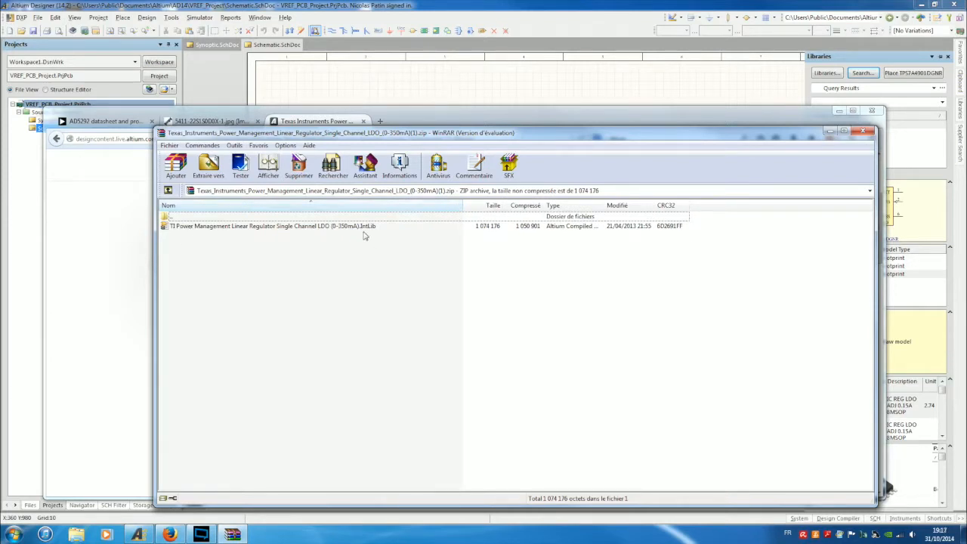
left_click(323, 227)
right_click(324, 226)
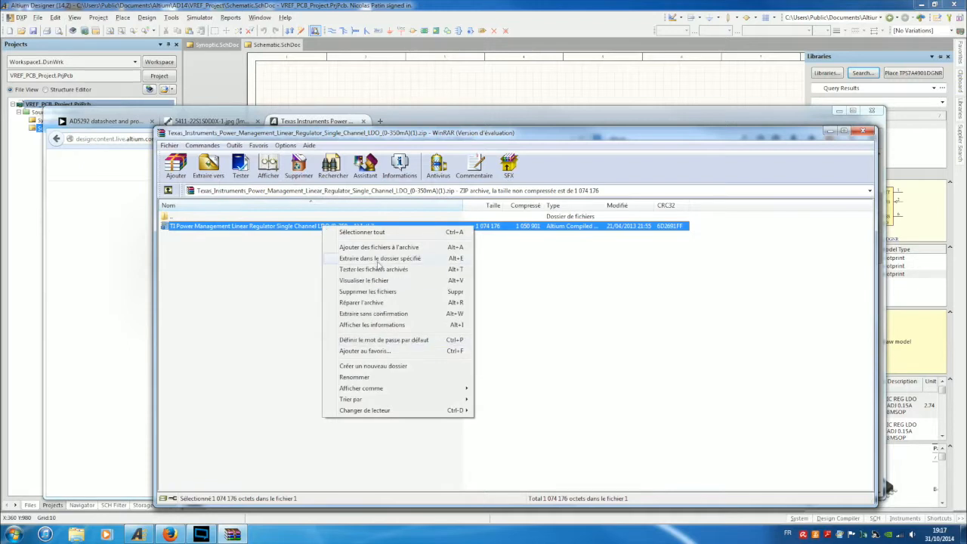
left_click(379, 259)
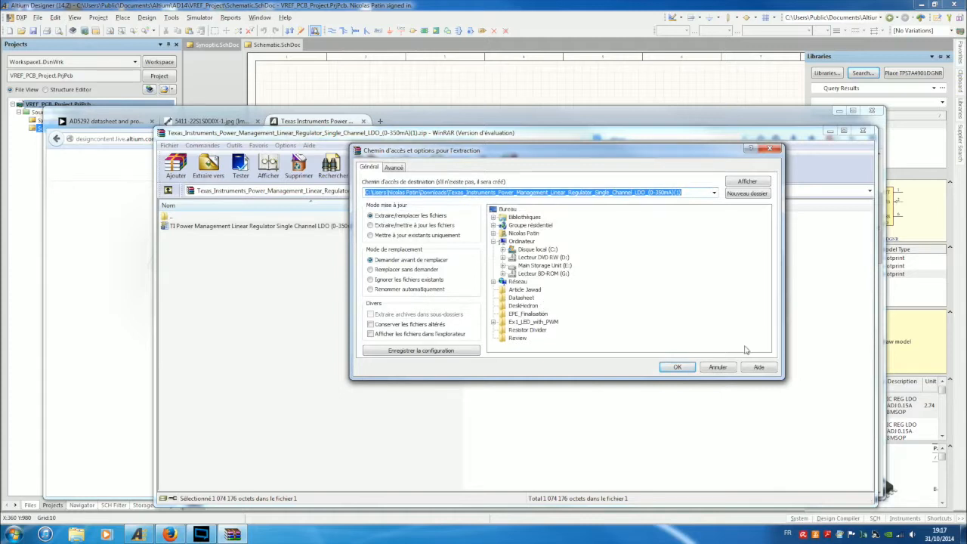
left_click(715, 367)
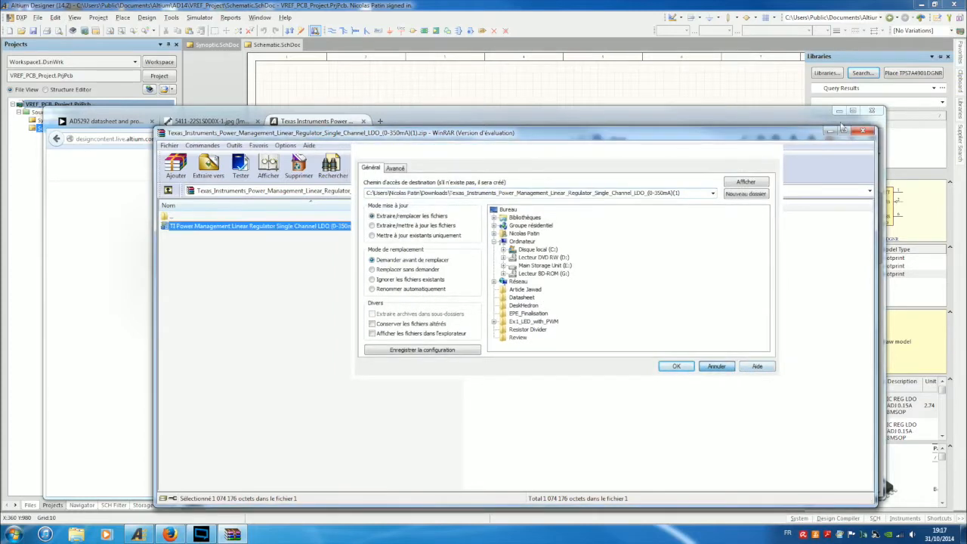
left_click(867, 131)
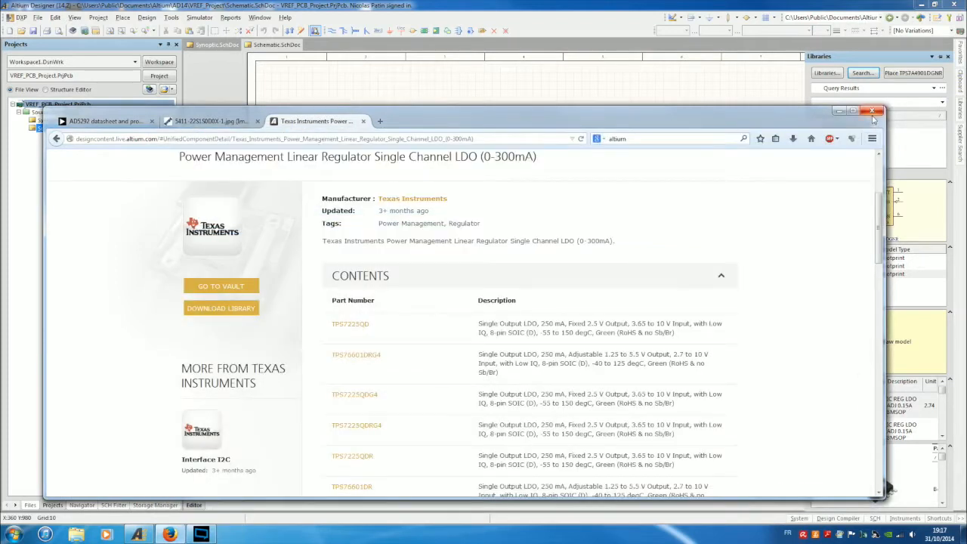
Close Firefox and install the TI Power Management linear regulator library file through Libraries.
left_click(872, 112)
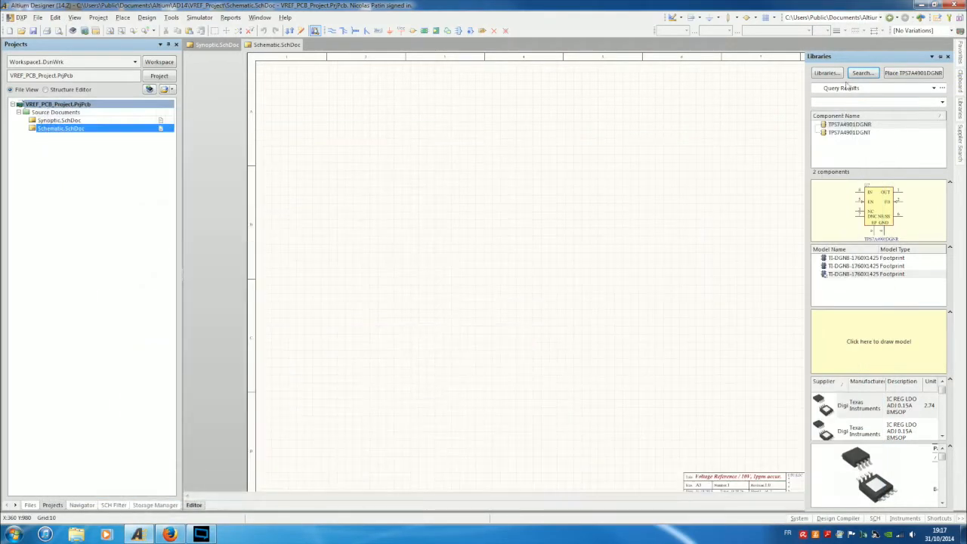
left_click(827, 73)
left_click(561, 359)
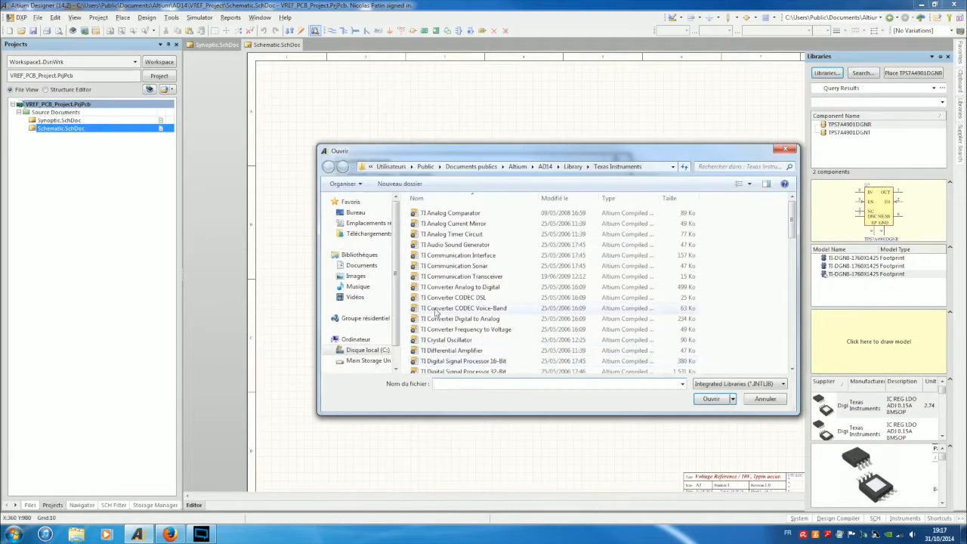
left_click(461, 276)
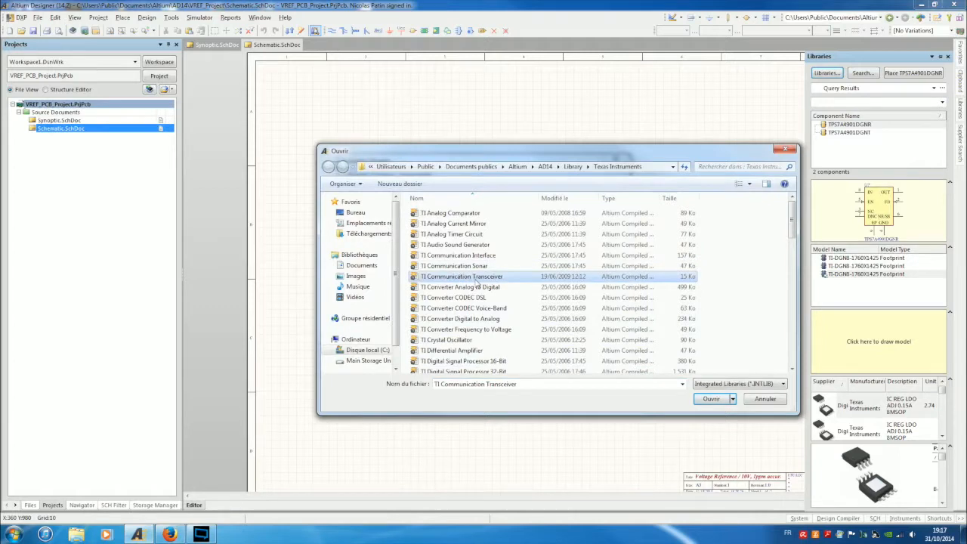
left_click(712, 400)
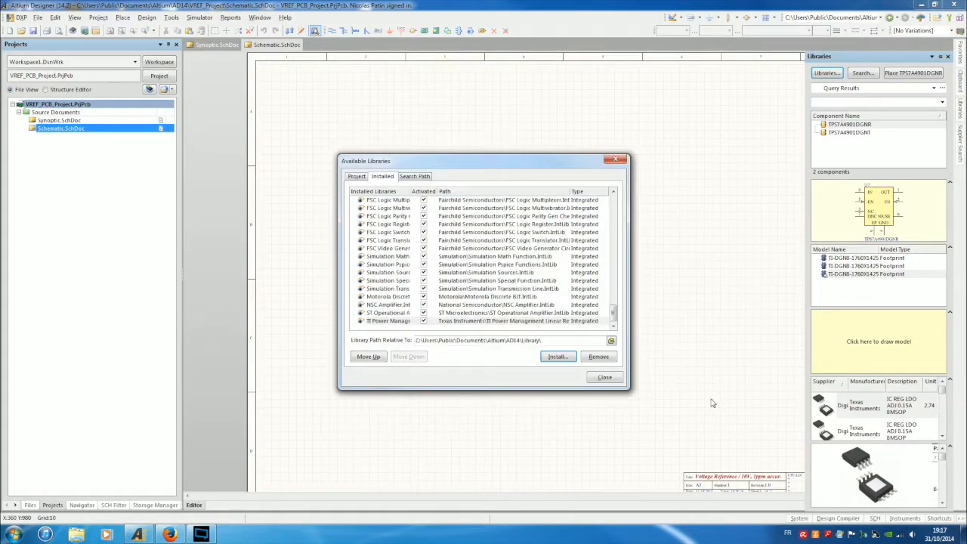
Review the libraries list, checking both the Project and Installed tabs.
left_click_drag(616, 327, 668, 195)
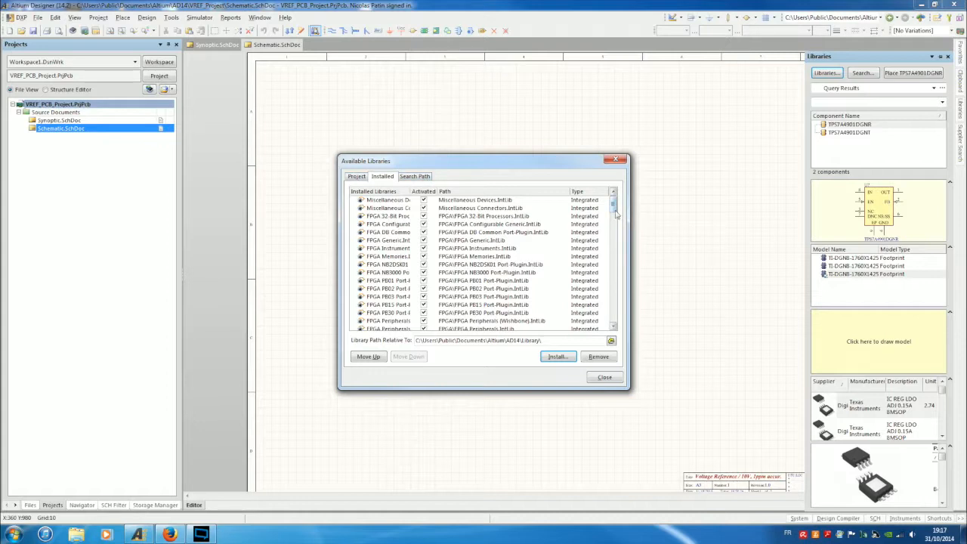
left_click_drag(614, 210, 651, 206)
left_click(358, 177)
left_click(383, 177)
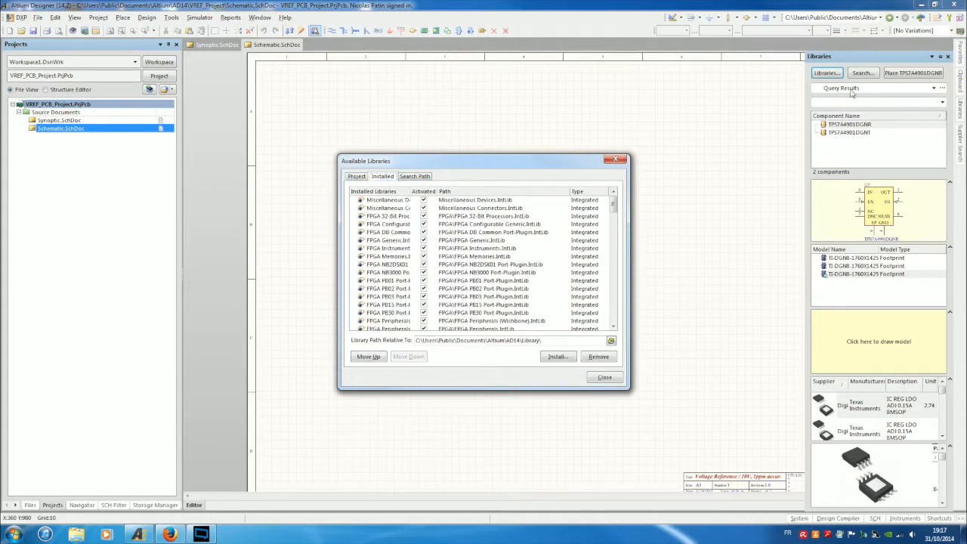
Run a library search with Name 'contains' TPS7A4901DGNT.
left_click(617, 161)
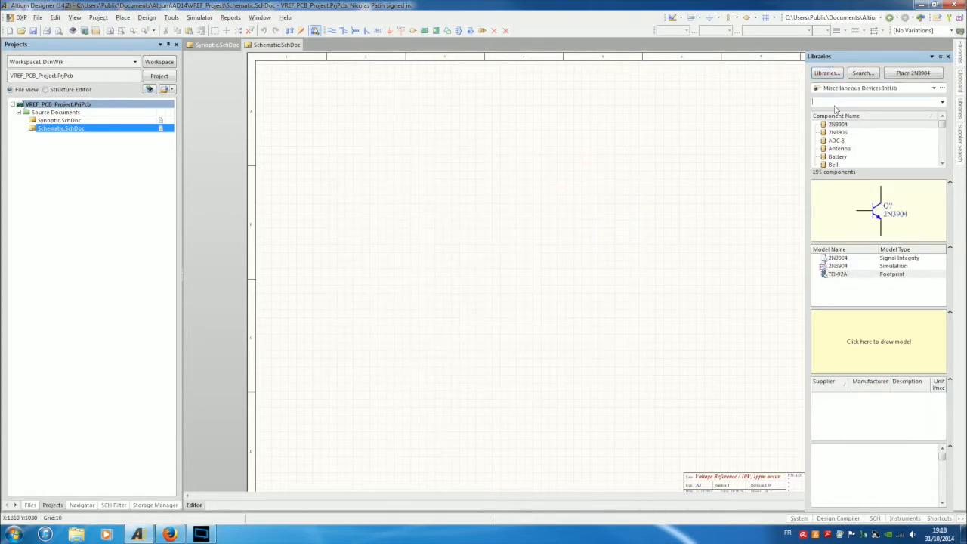
left_click(867, 73)
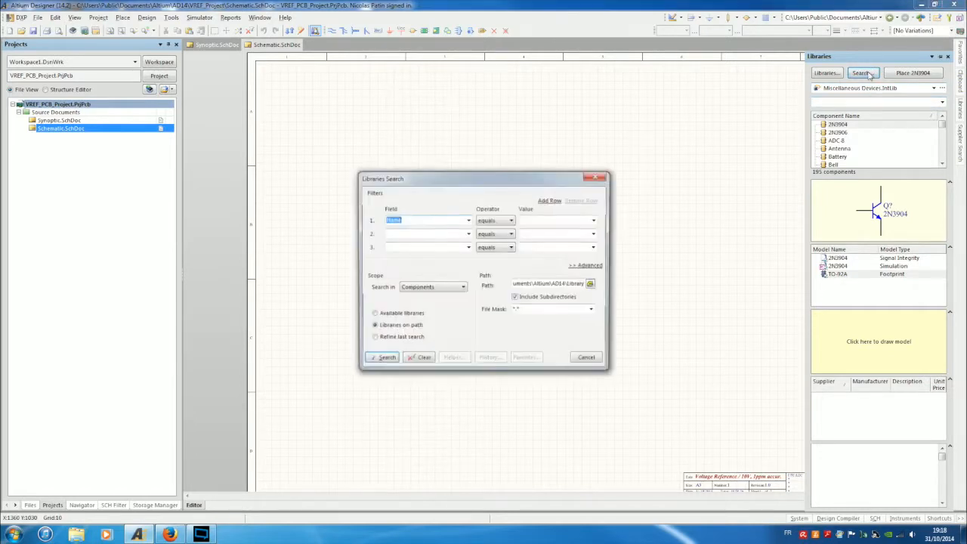
left_click(501, 221)
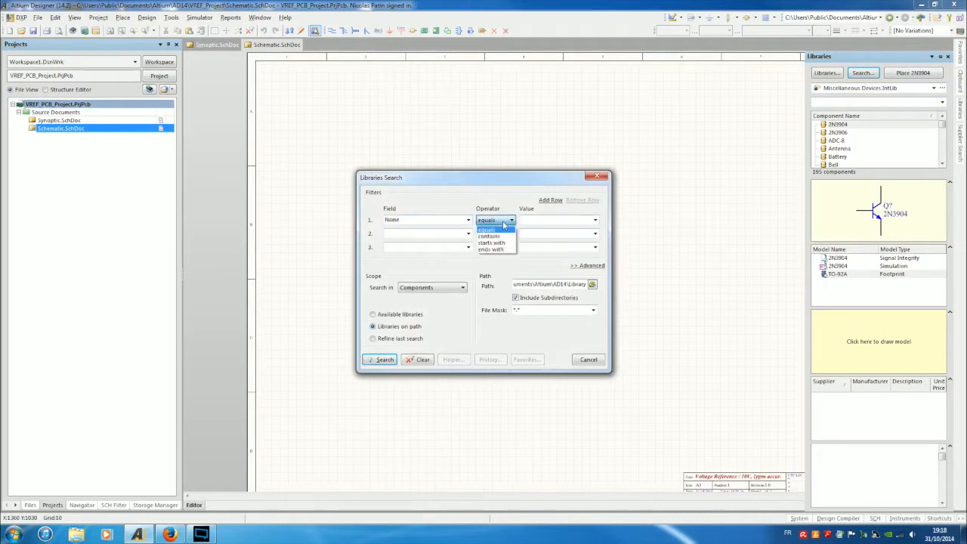
left_click(499, 238)
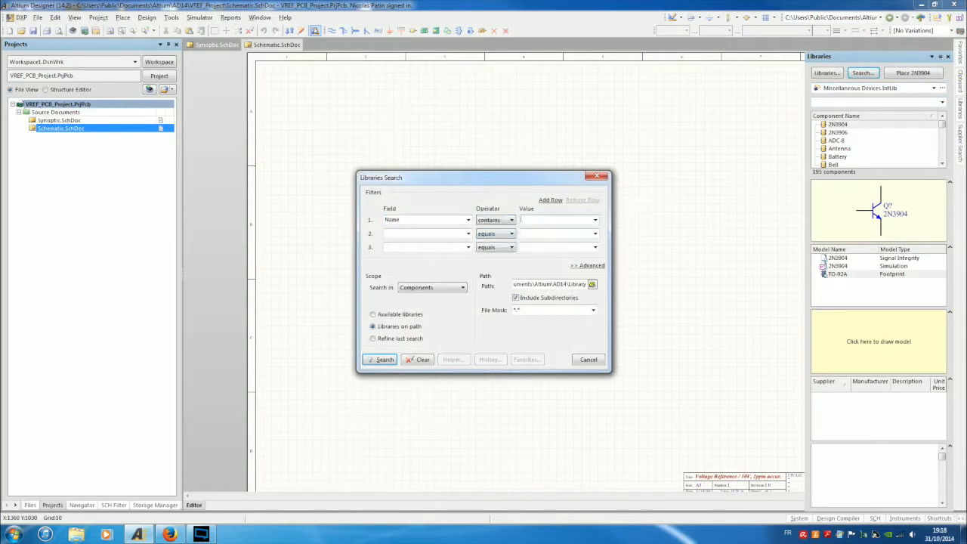
type("TPS7A4901DGNT")
key("Right")
key("shift+End")
key("Right")
key("Return")
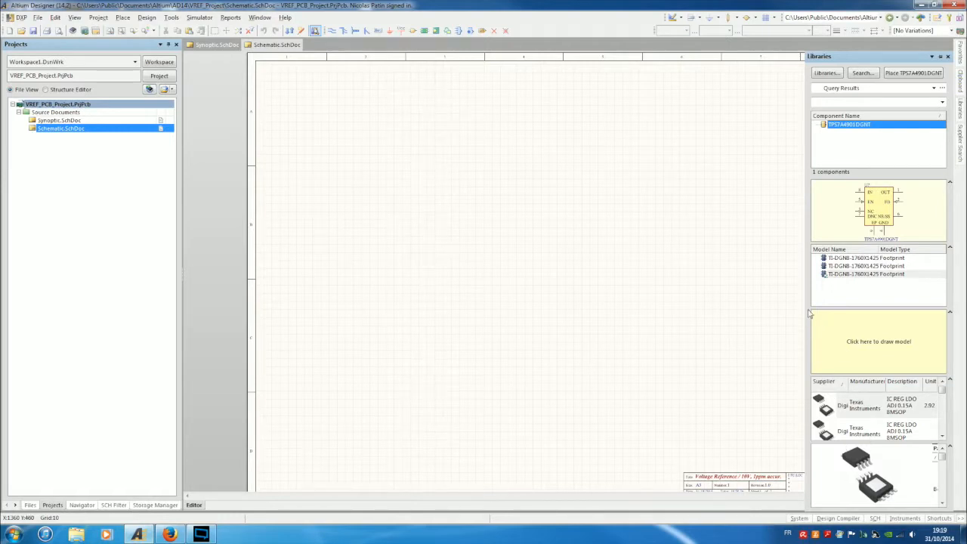
Widen the Libraries panel and inspect the TI-DGN8-1760X1425 TP_M and TP_L footprint models.
left_click_drag(805, 317, 738, 319)
left_click(781, 266)
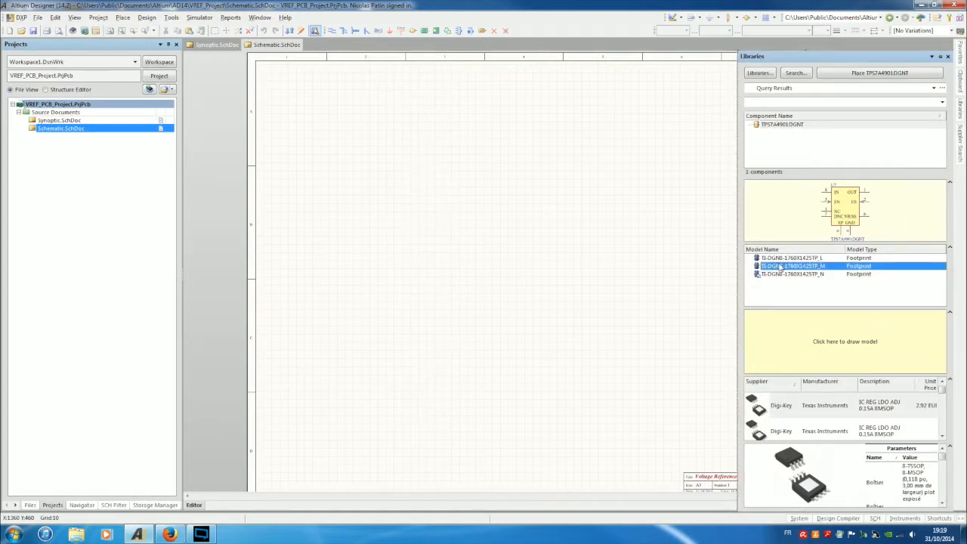
left_click(780, 258)
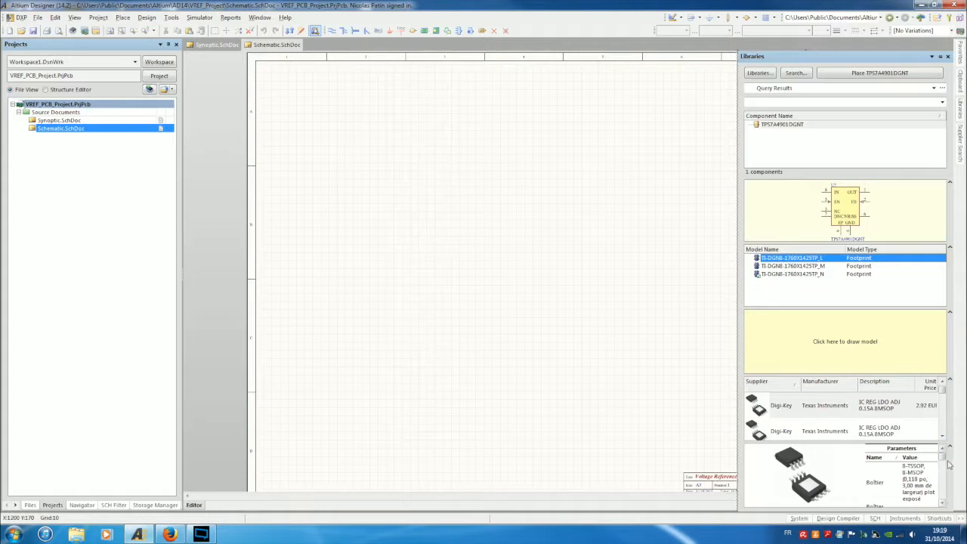
Scroll the supplier list to the Digi-Key entry: IC REG LDO ADJ 0.15A 8MSOP, 2.92.
left_click_drag(943, 459, 957, 423)
mouse_move(944, 391)
left_mouse_down()
mouse_move(947, 430)
mouse_move(951, 387)
left_mouse_up()
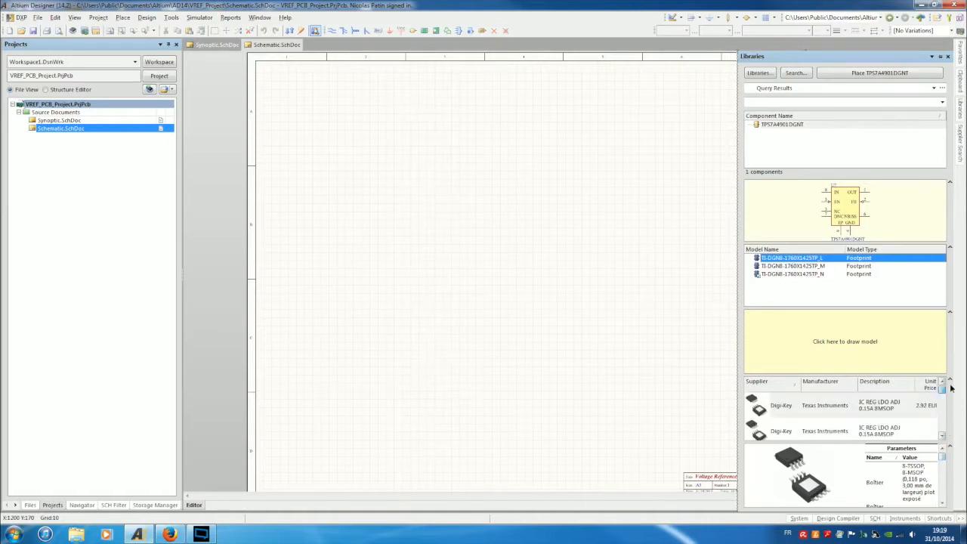
left_click(942, 436)
left_click(942, 437)
left_click(942, 437)
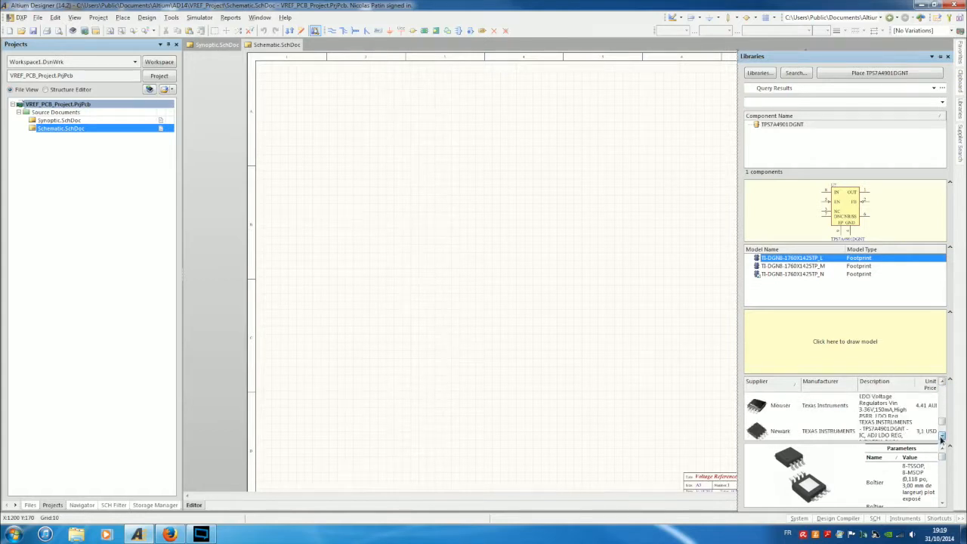
left_click(942, 437)
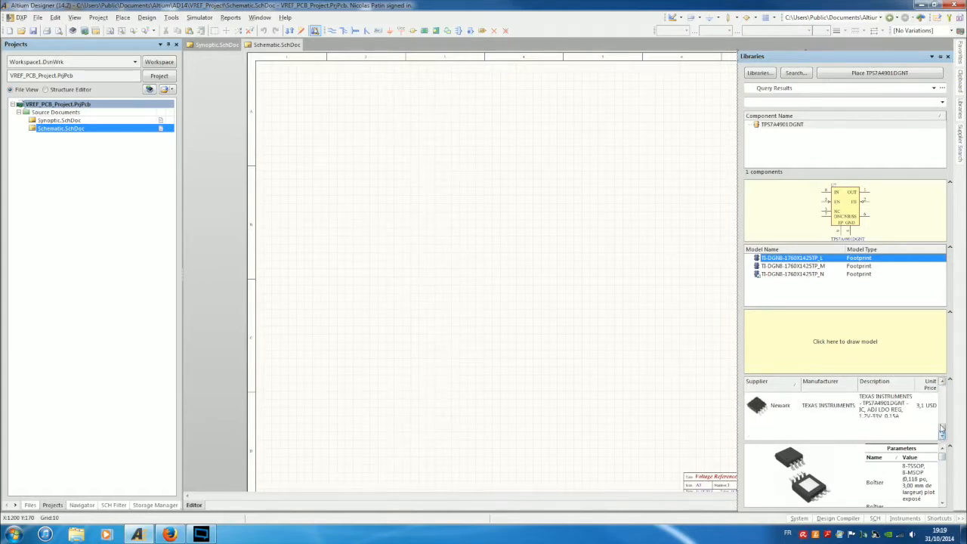
left_click_drag(941, 429, 943, 385)
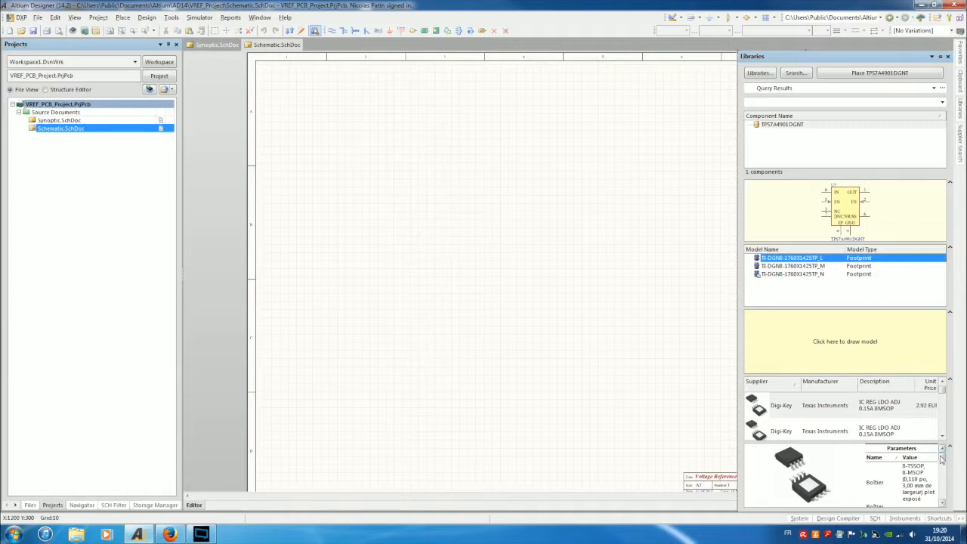
left_click_drag(941, 458, 946, 493)
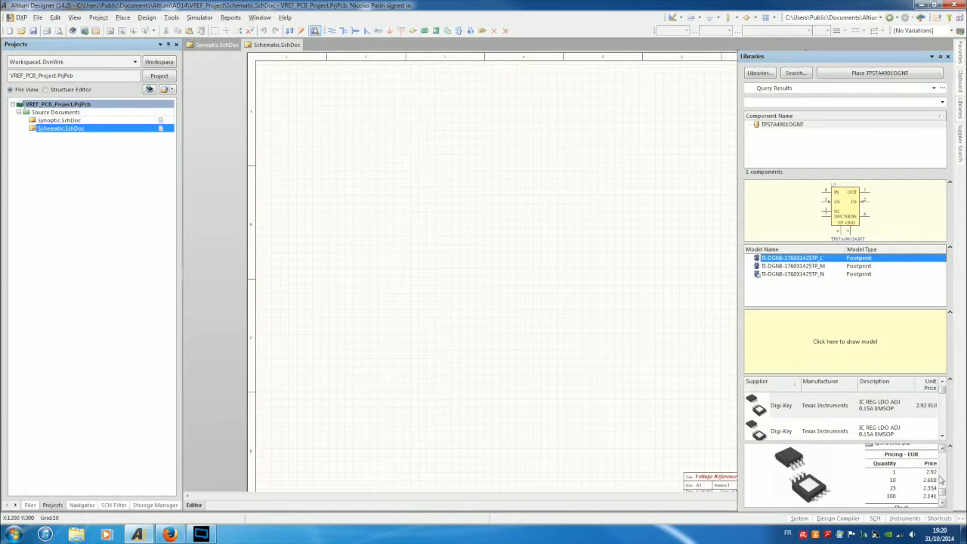
left_click(929, 496)
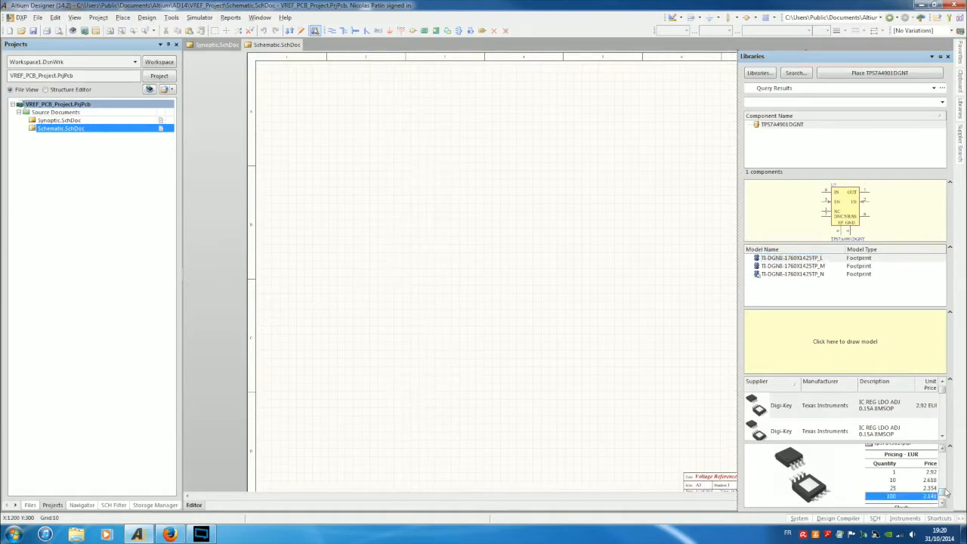
scroll(942, 499, "down", 1)
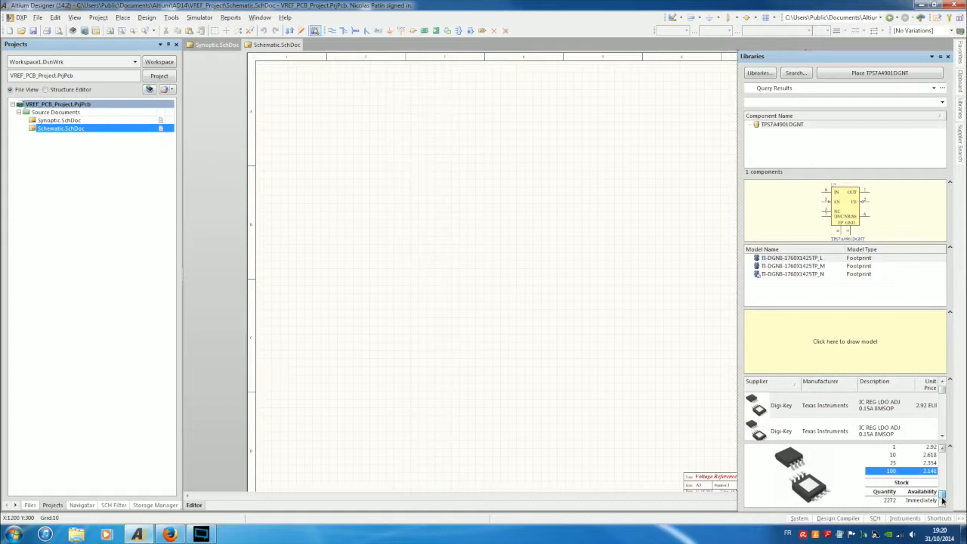
left_click_drag(942, 500, 951, 472)
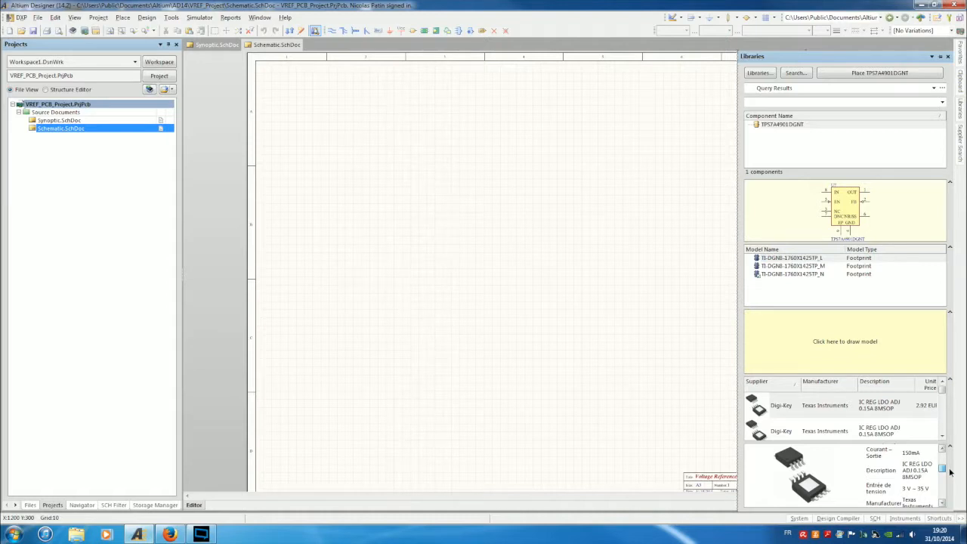
left_click_drag(951, 472, 944, 505)
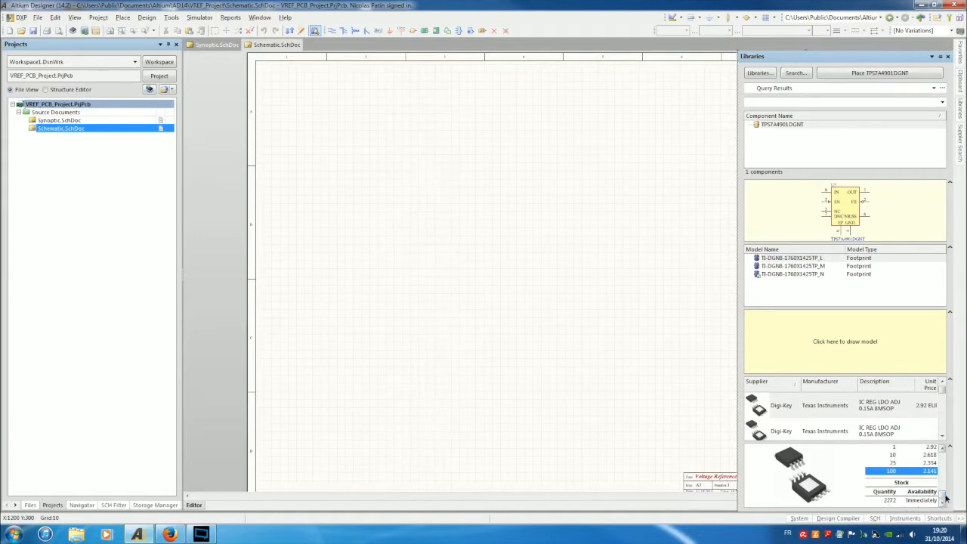
left_click_drag(944, 498, 949, 457)
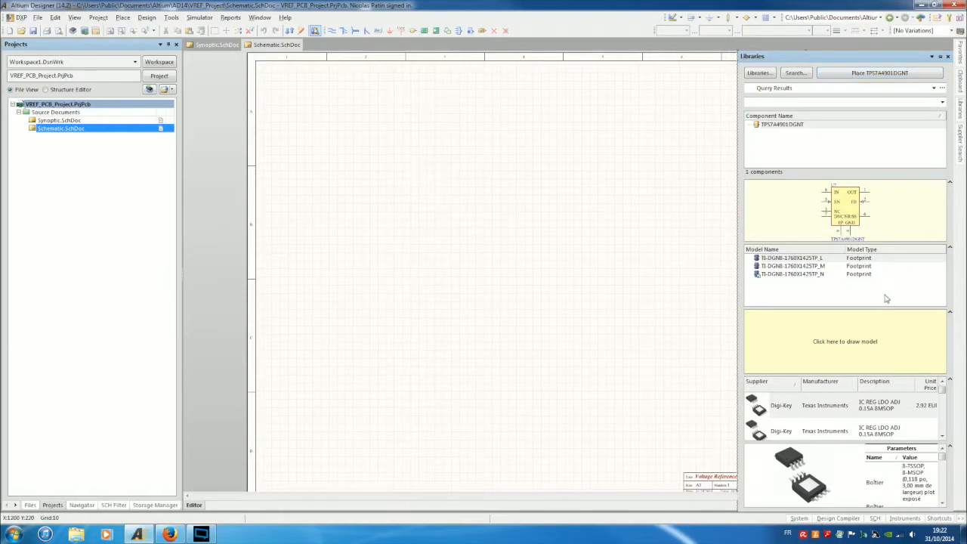
Place two TPS7A4901DGNT regulator symbols stacked near the top left of Schematic.SchDoc.
left_click(828, 76)
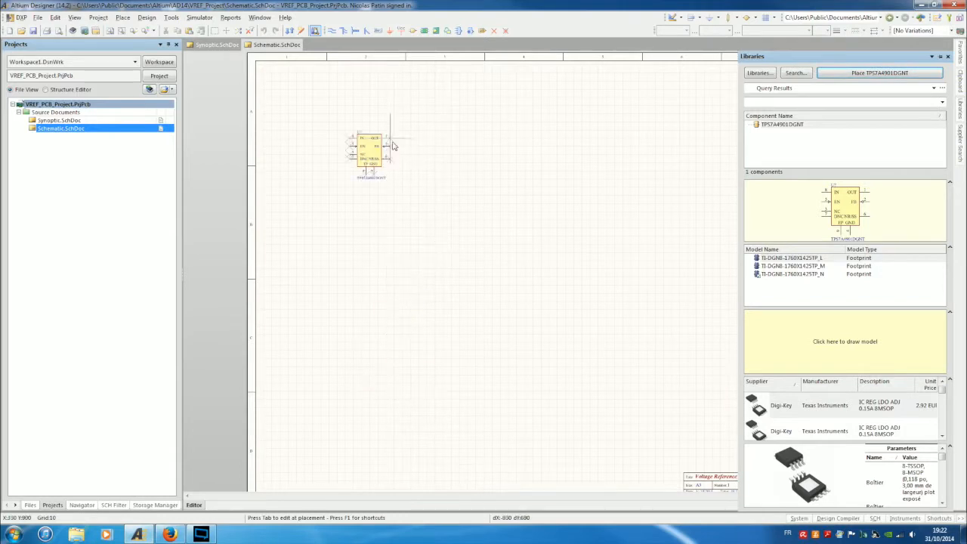
key("Page_Down")
key("End")
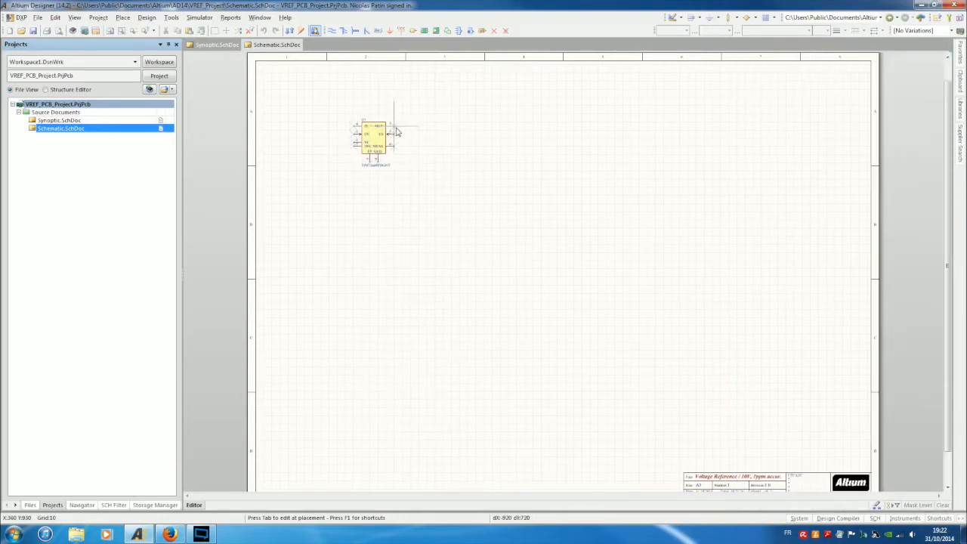
key("Right")
key("Up")
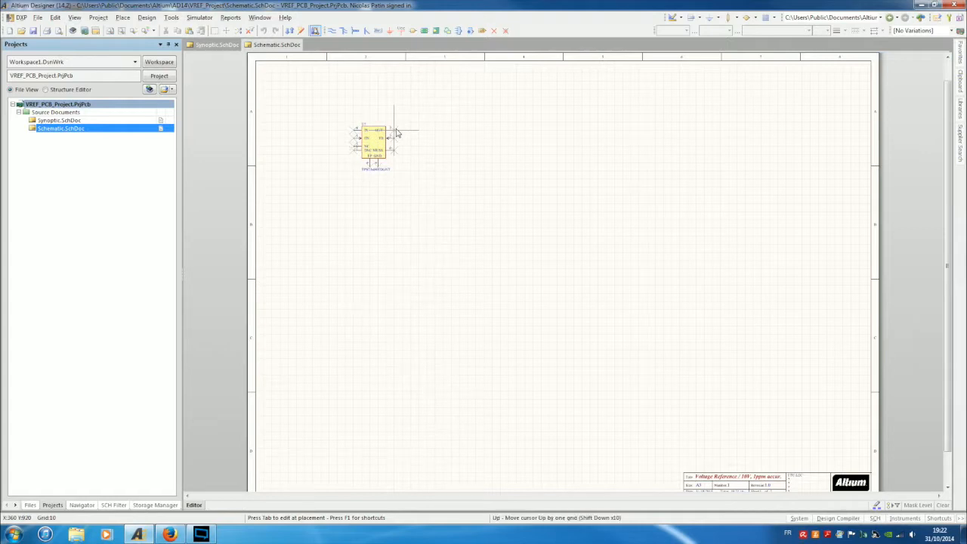
key("Down")
left_click(398, 133)
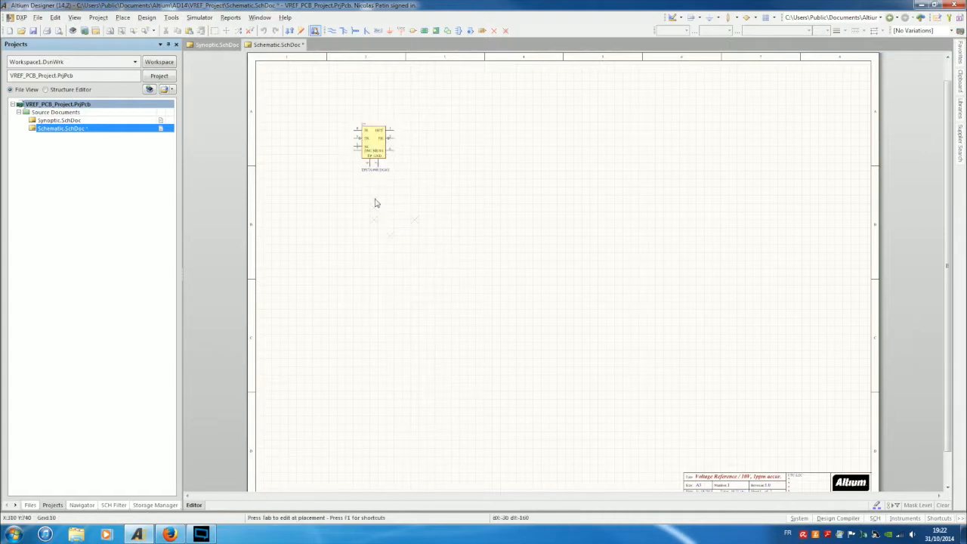
key("Page_Down")
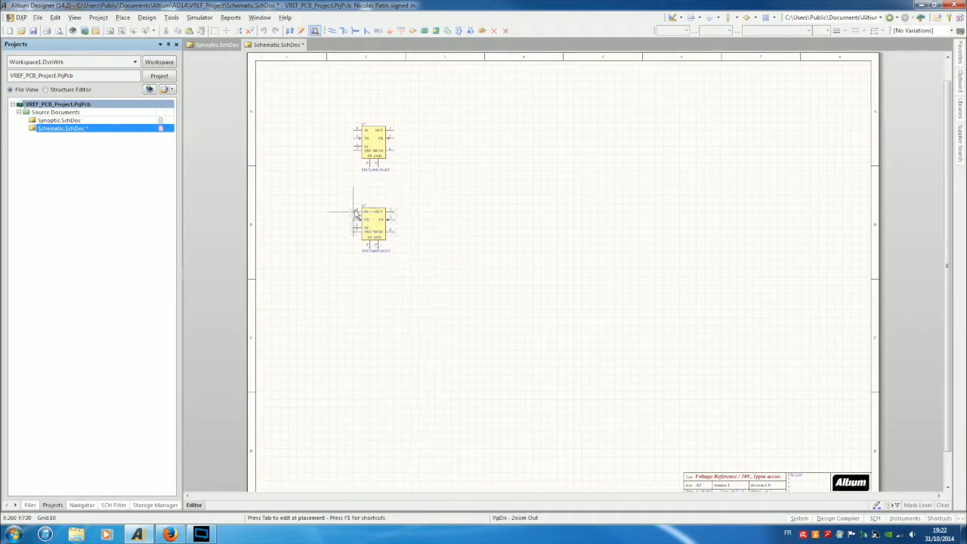
key("End")
key("Escape")
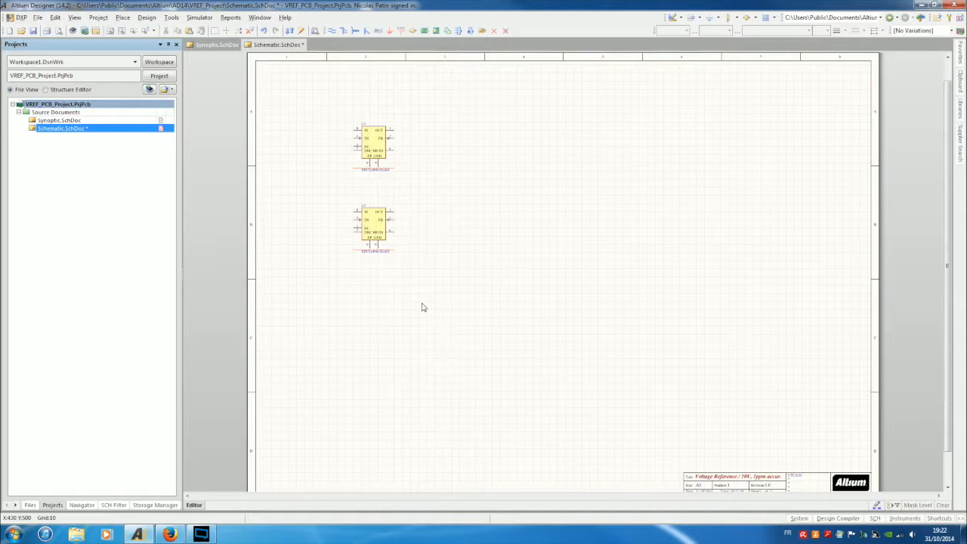
mouse_move(960, 109)
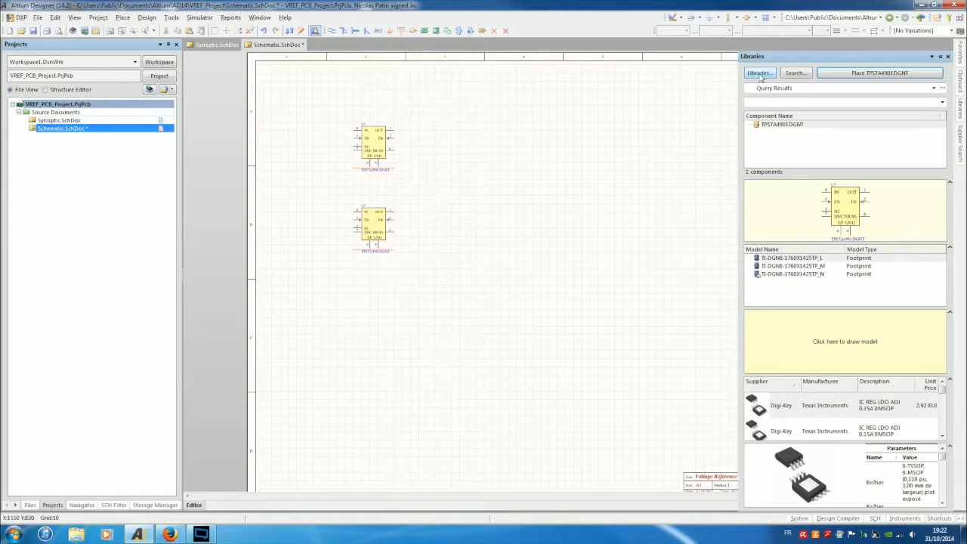
Search the libraries on path for OPA735, which returns no components.
left_click(792, 73)
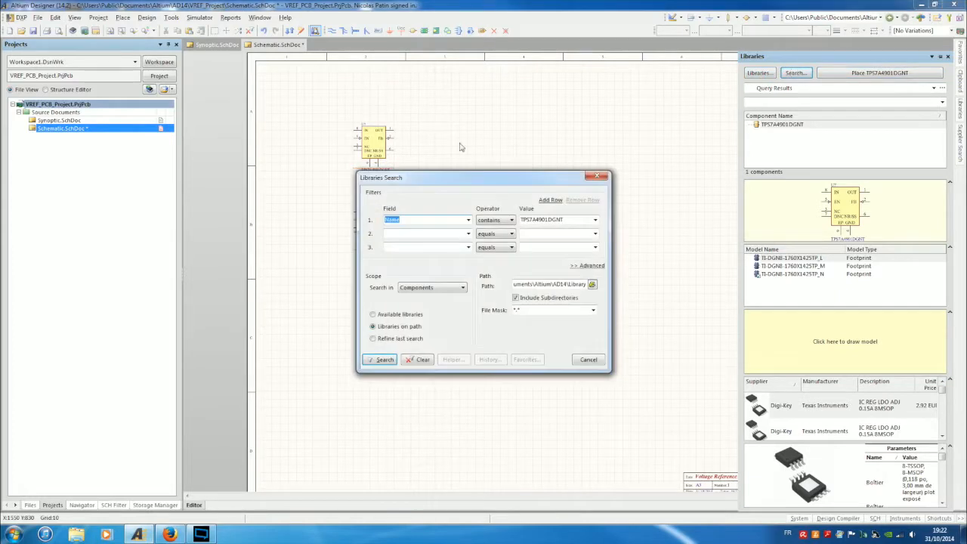
double_click(561, 220)
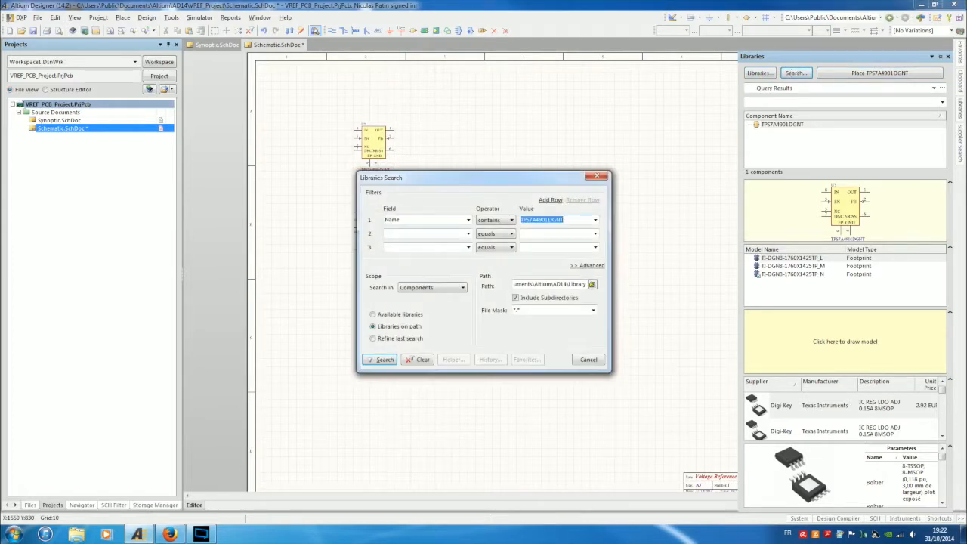
type("OPA735")
key("Return")
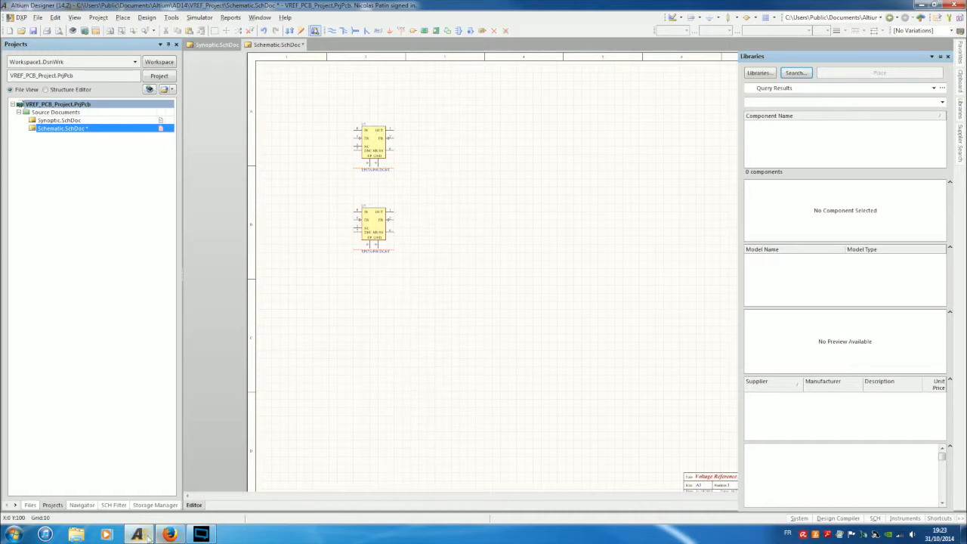
Search Altium Design Content in Firefox for OPA735.
mouse_move(168, 535)
left_click(167, 535)
scroll(567, 254, "up", 5)
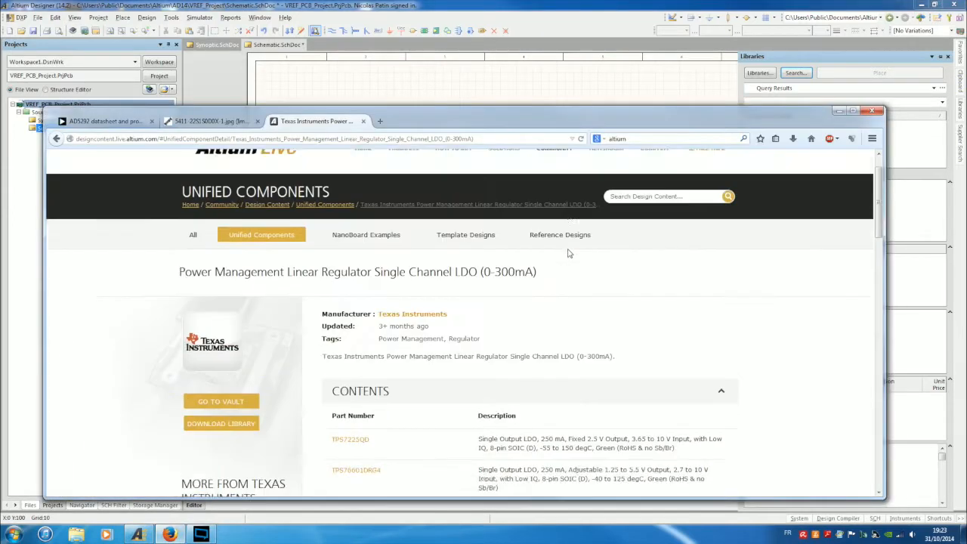
left_click(656, 233)
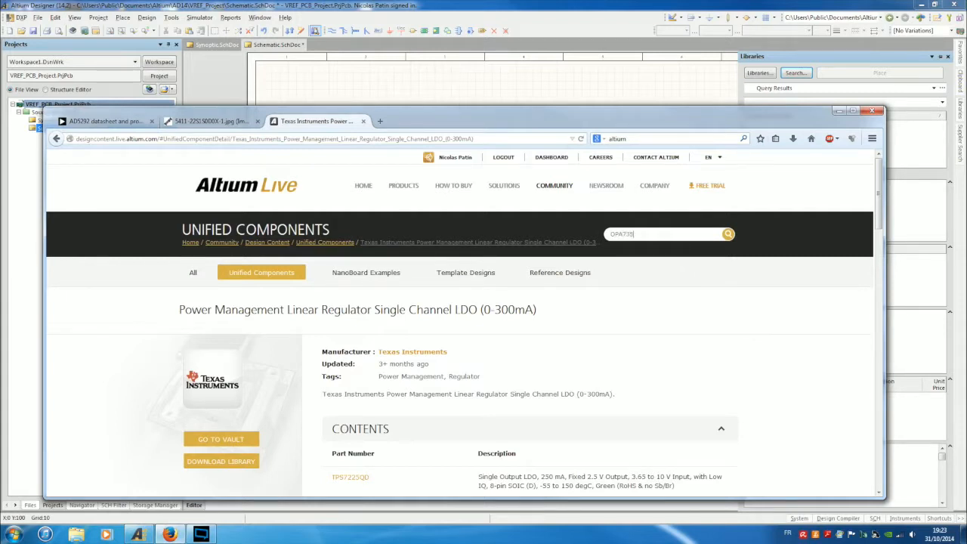
key("Return")
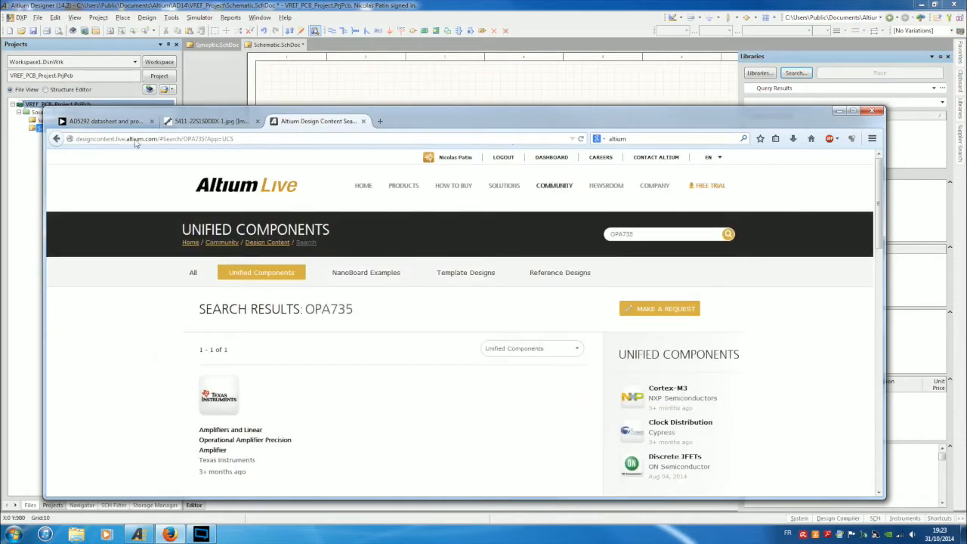
Download the TI Amplifiers precision amplifier library archive and open it with WinRAR.
mouse_move(212, 390)
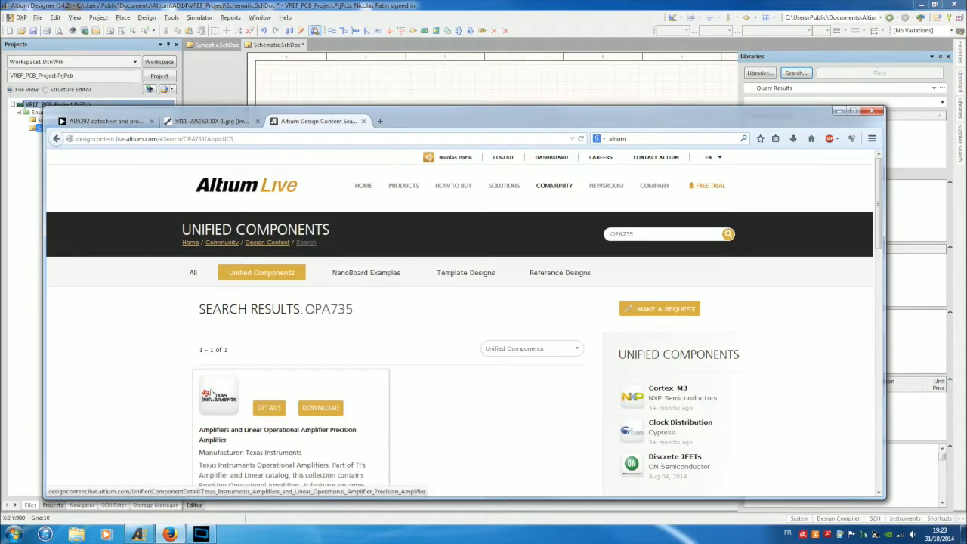
left_click(325, 412)
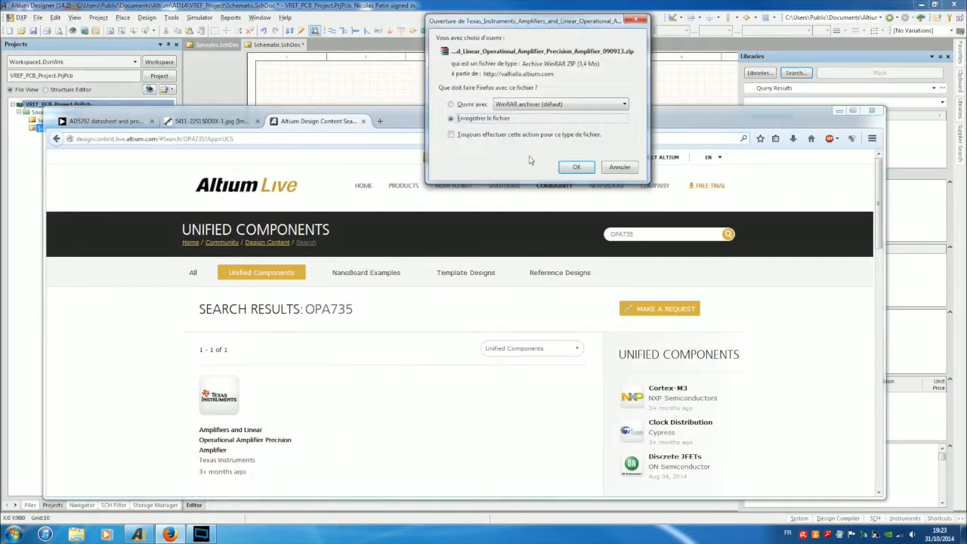
left_click(476, 106)
left_click(576, 169)
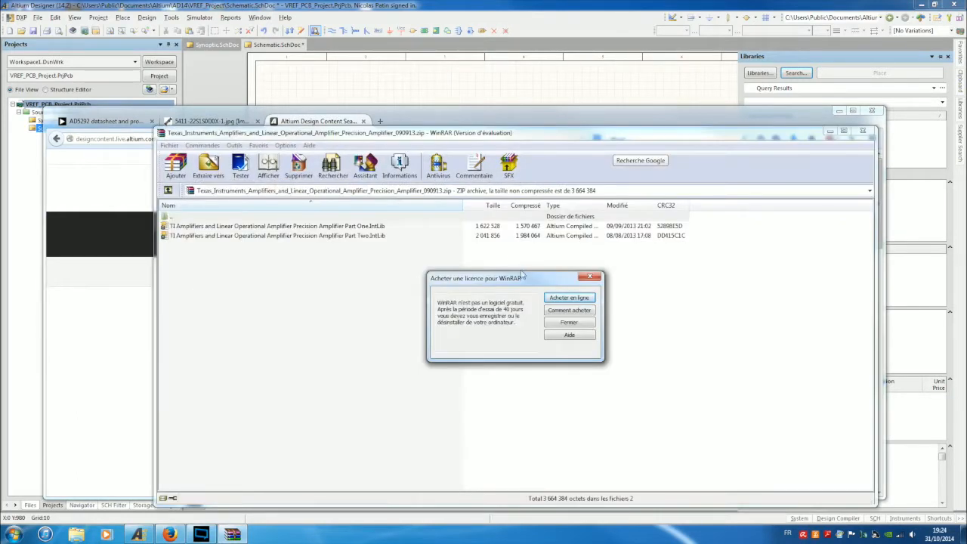
Select both TI Amplifiers .IntLib files in the archive for extraction.
left_click(582, 323)
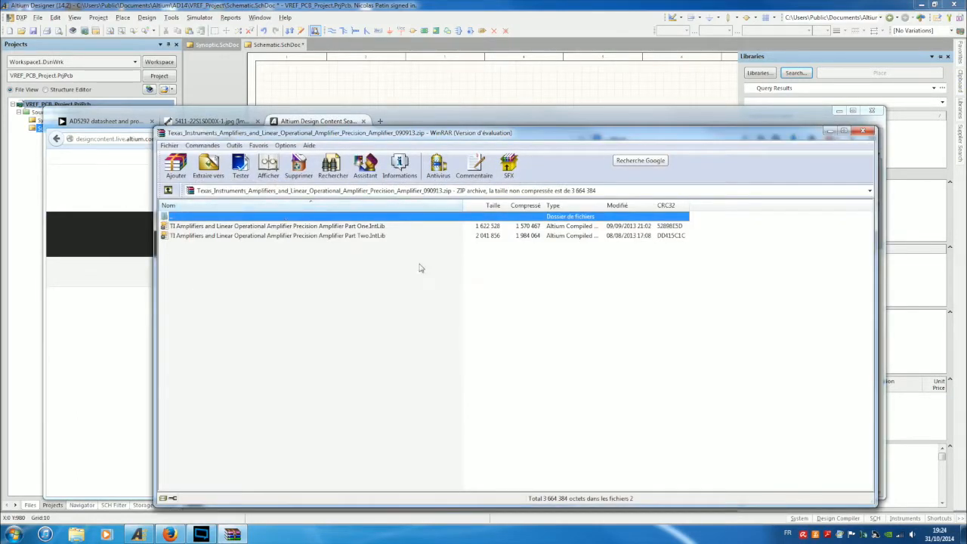
left_click(306, 229)
key("ctrl+a")
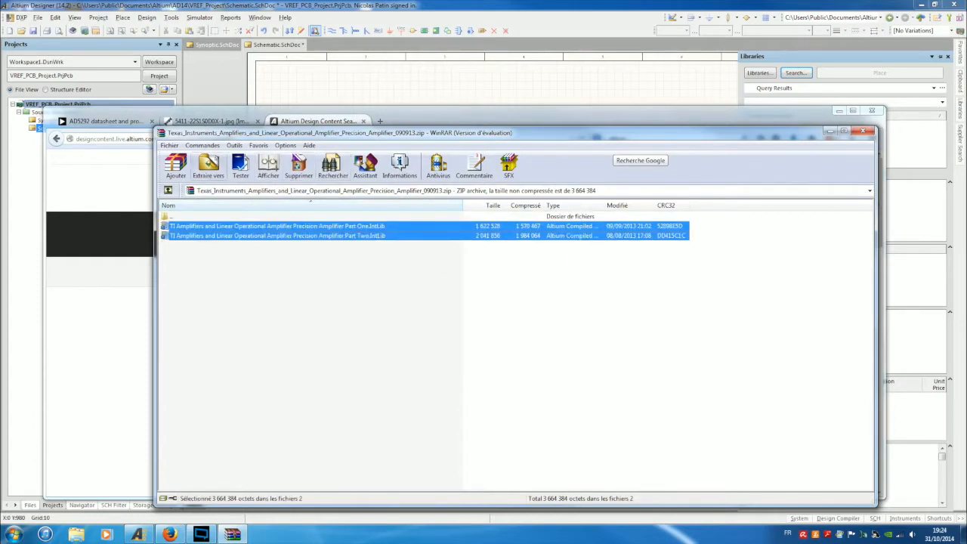
left_click(214, 170)
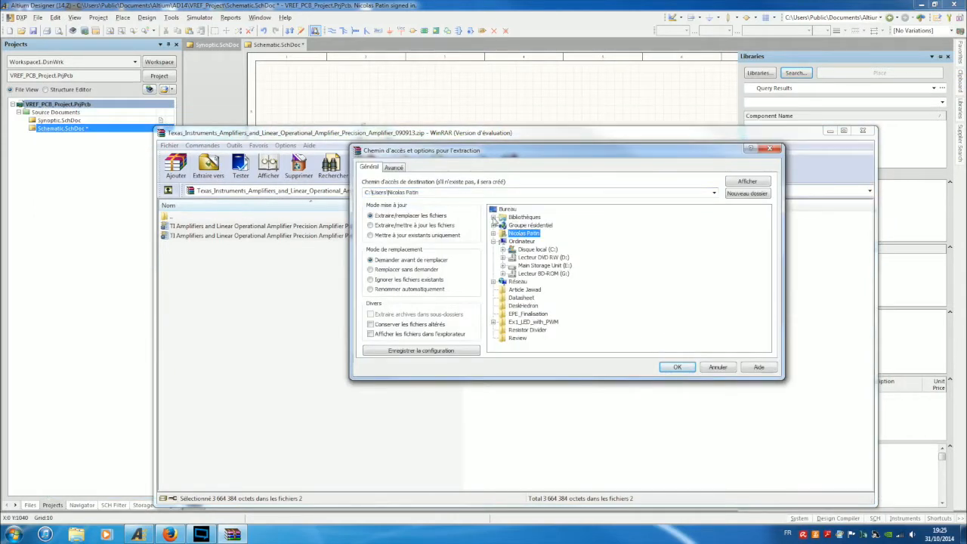
Extract them into Documents\Altium\AD14\VREF_Project and close WinRAR.
left_click(493, 217)
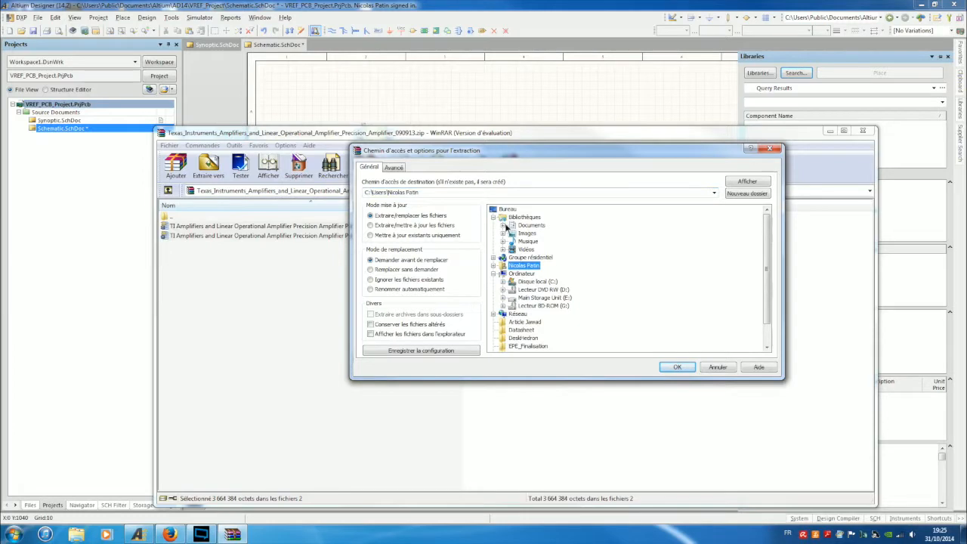
left_click(503, 225)
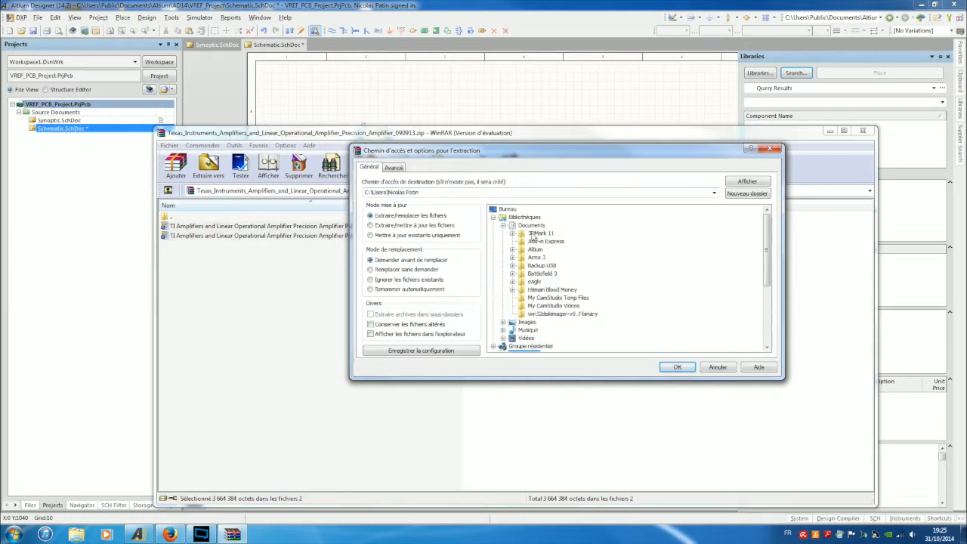
left_click(512, 250)
left_click(521, 266)
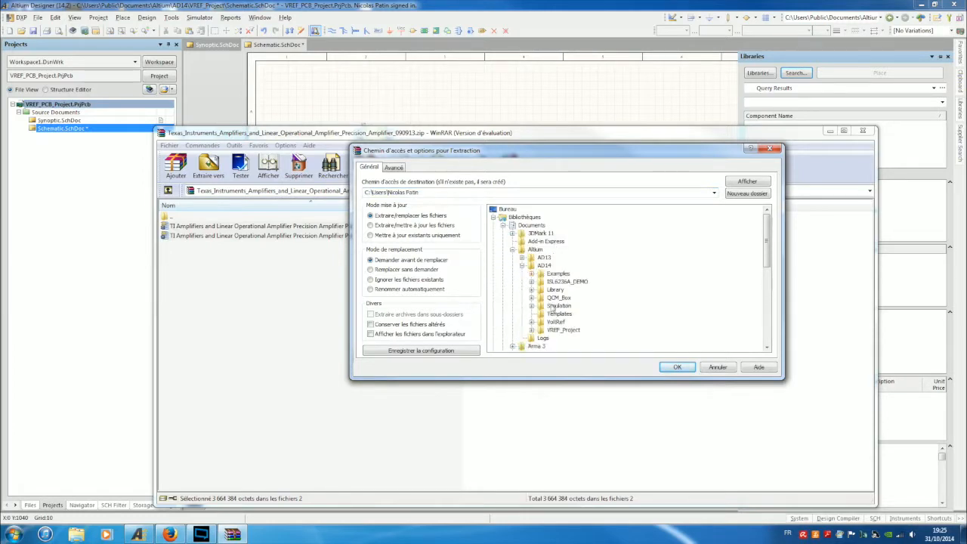
left_click(563, 330)
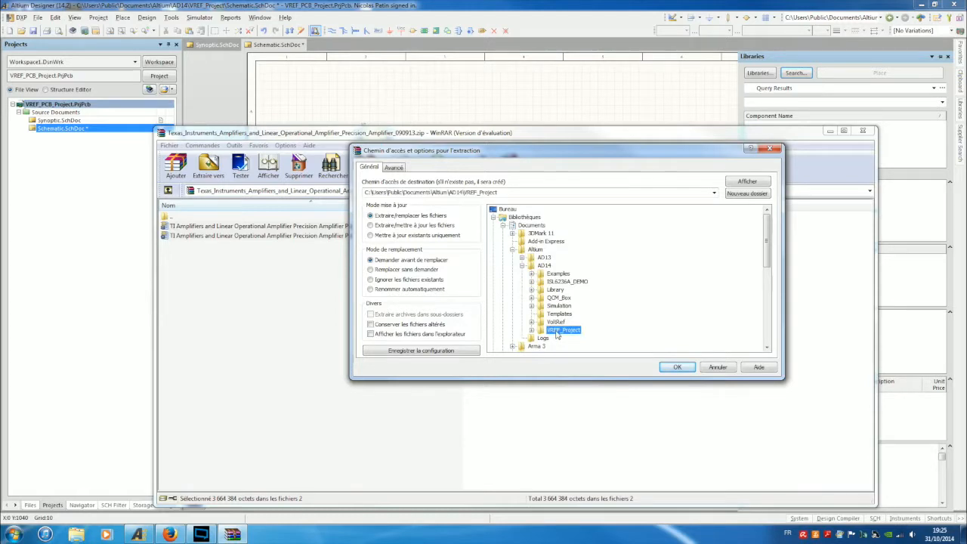
double_click(556, 333)
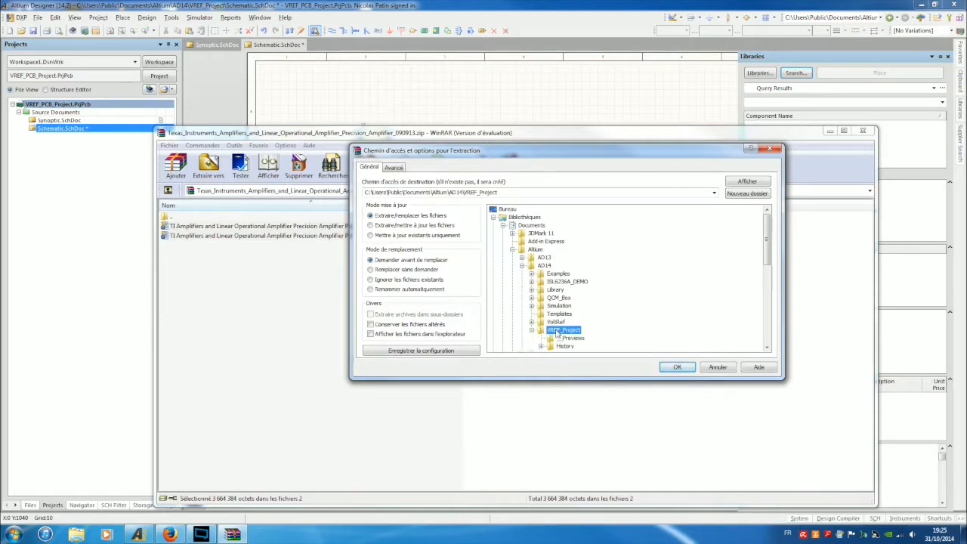
double_click(557, 333)
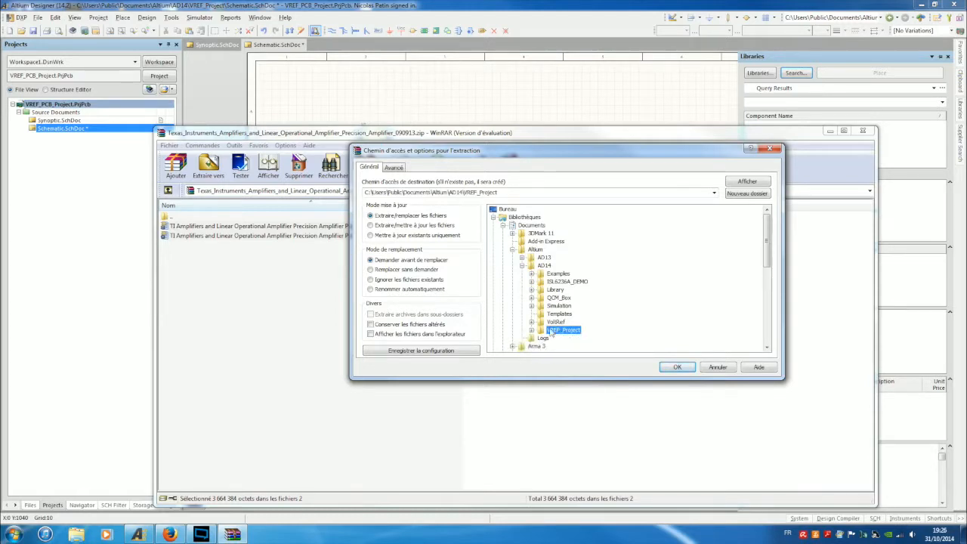
left_click(532, 331)
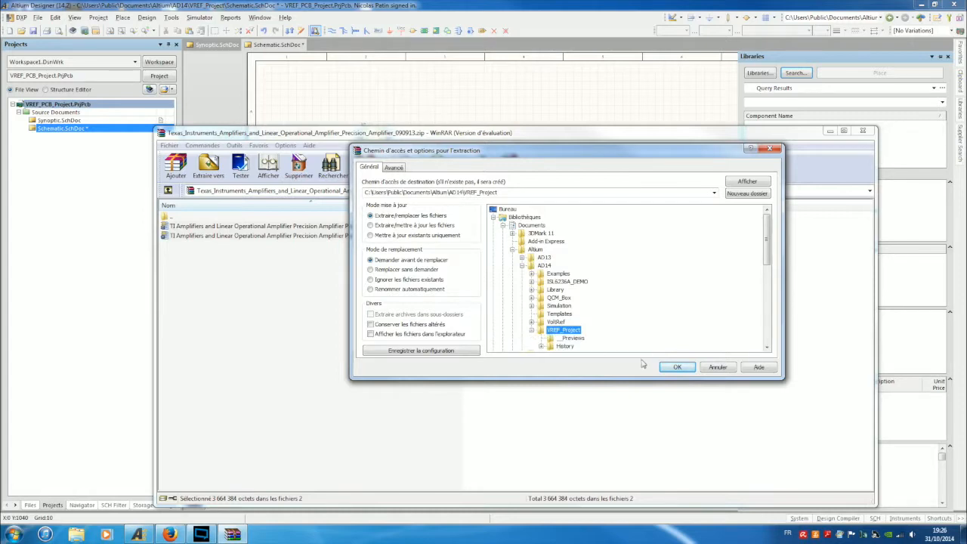
left_click(677, 368)
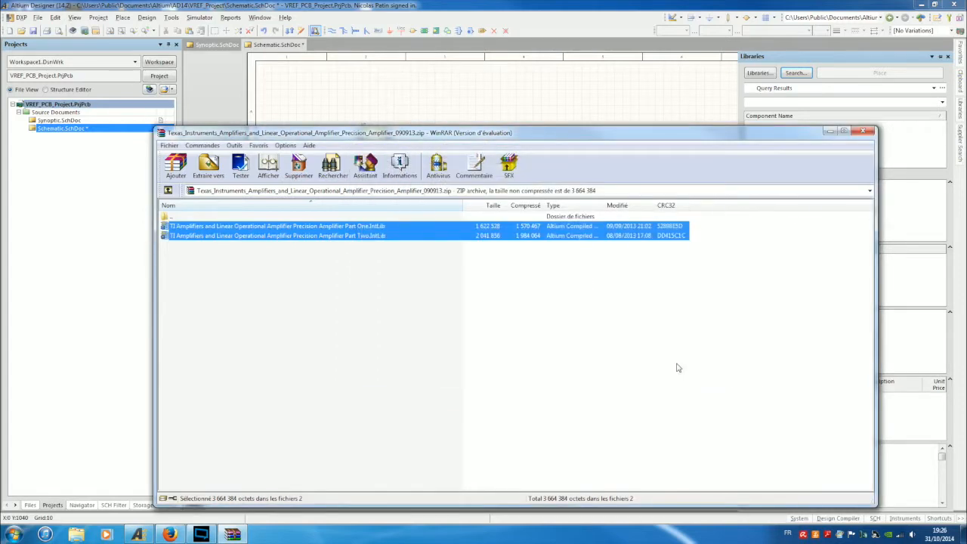
left_click(830, 132)
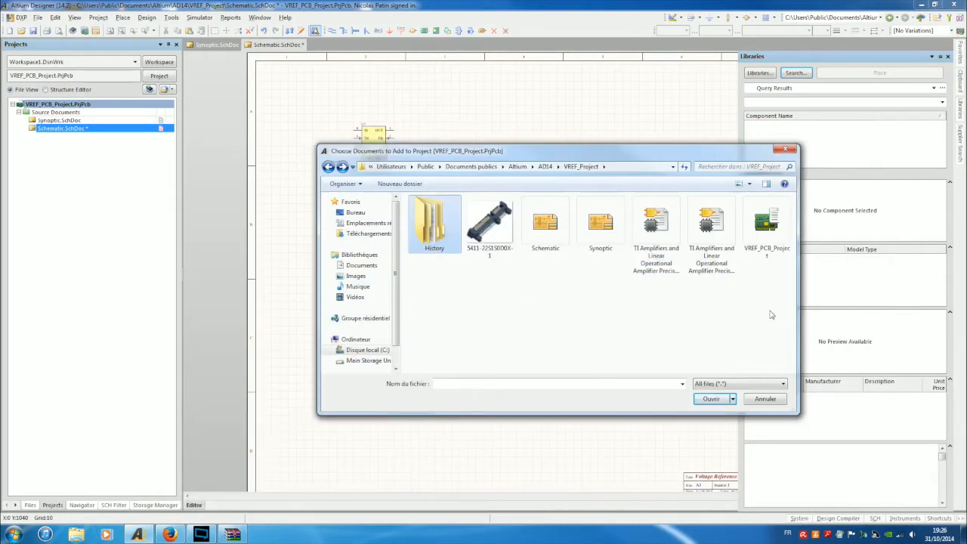
Add both TI Amplifiers .IntLib files and expand Libraries > Compiled Libraries to confirm them.
left_click_drag(733, 310, 633, 216)
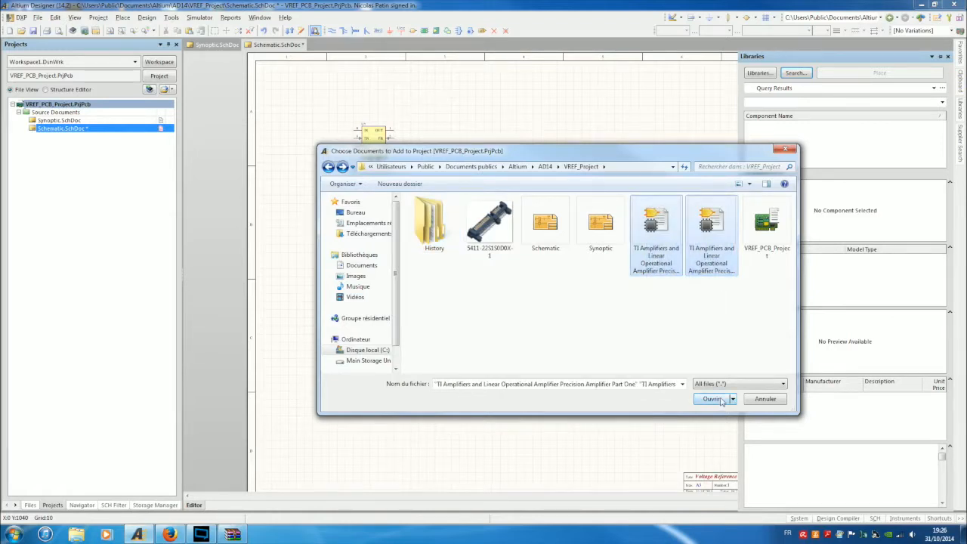
left_click(719, 400)
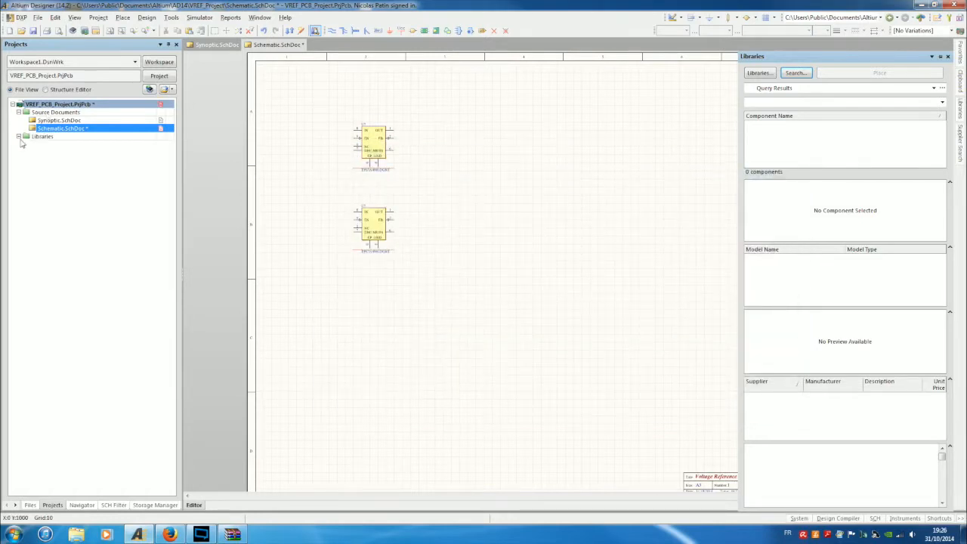
left_click(18, 136)
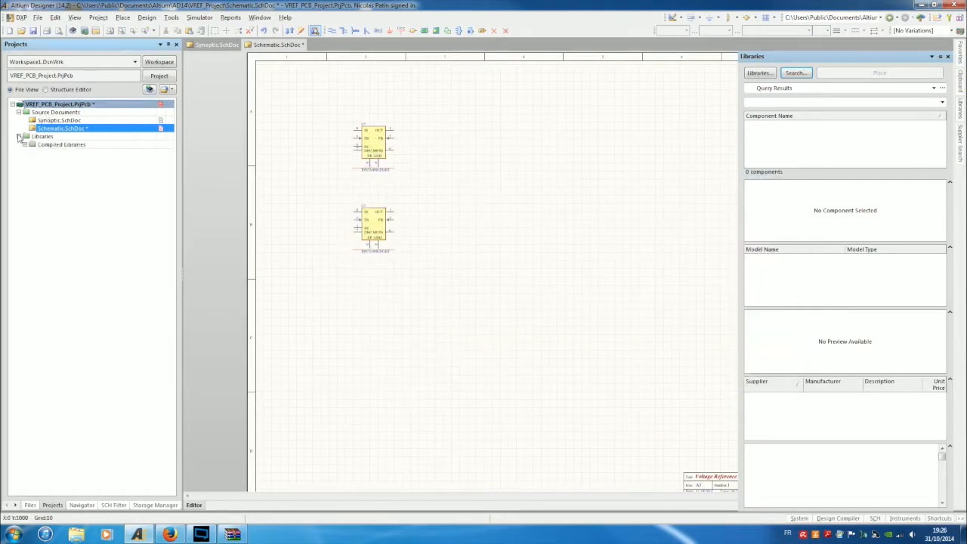
left_click(26, 144)
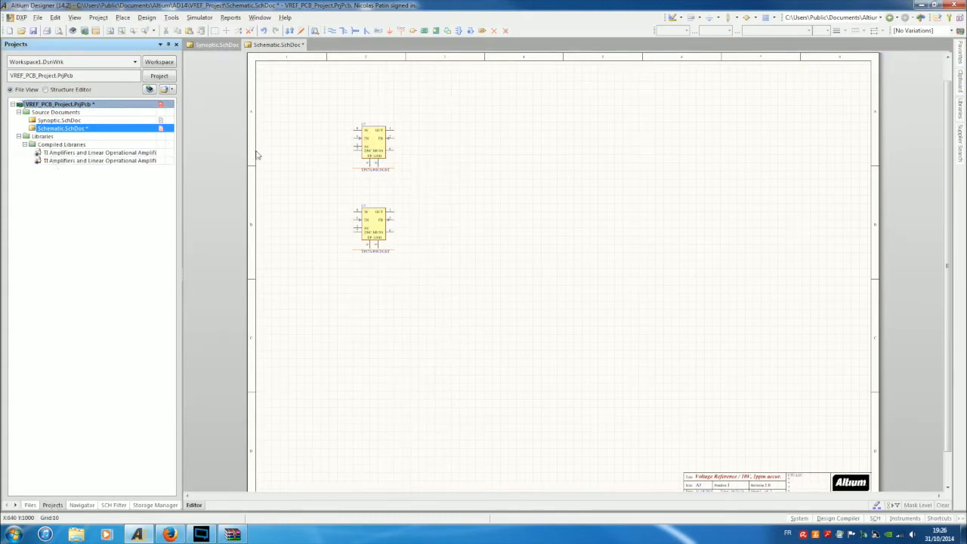
Check the project's libraries in the Available Libraries dialog.
mouse_move(958, 112)
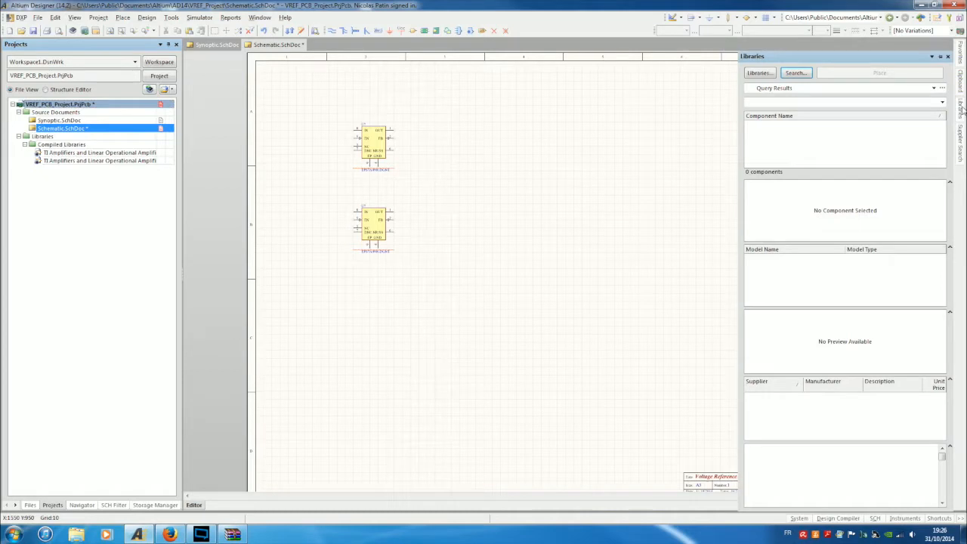
left_click(759, 72)
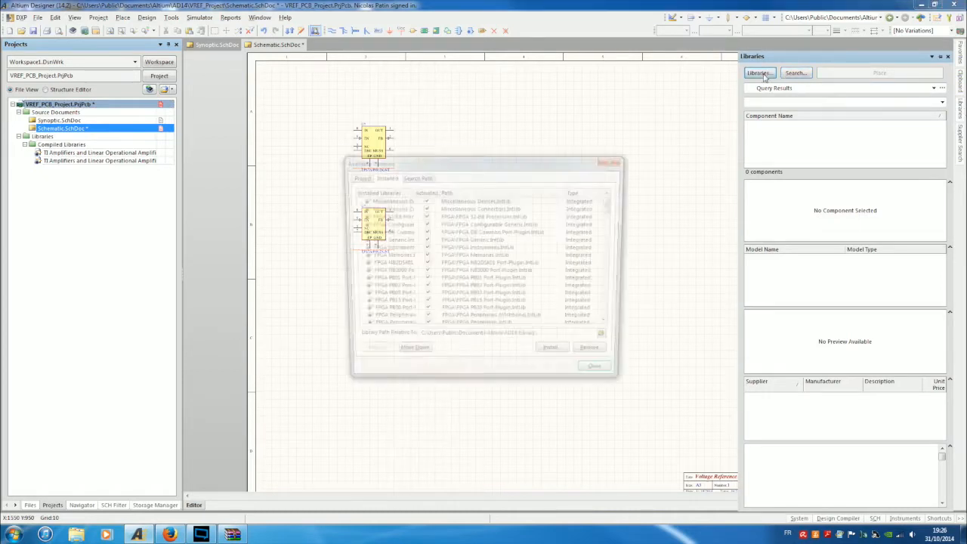
left_click(357, 177)
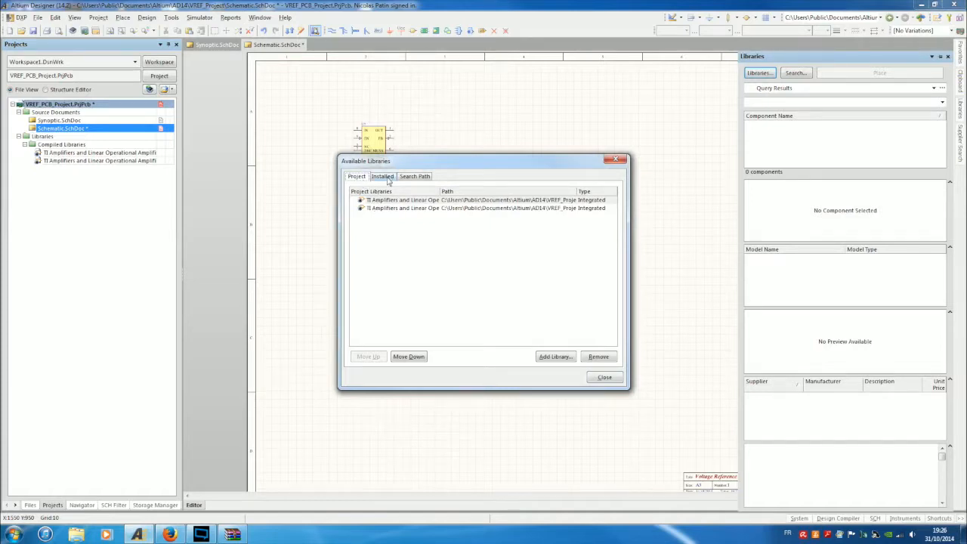
left_click(604, 378)
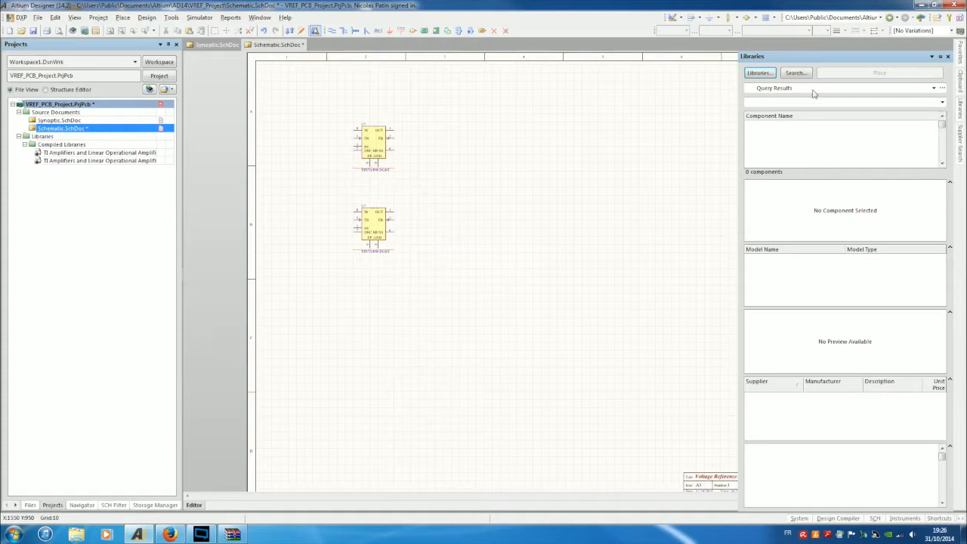
Filter the TI Amplifiers library on OPA735 and select OPA735AIDBVT (SOT23-5).
left_click(814, 88)
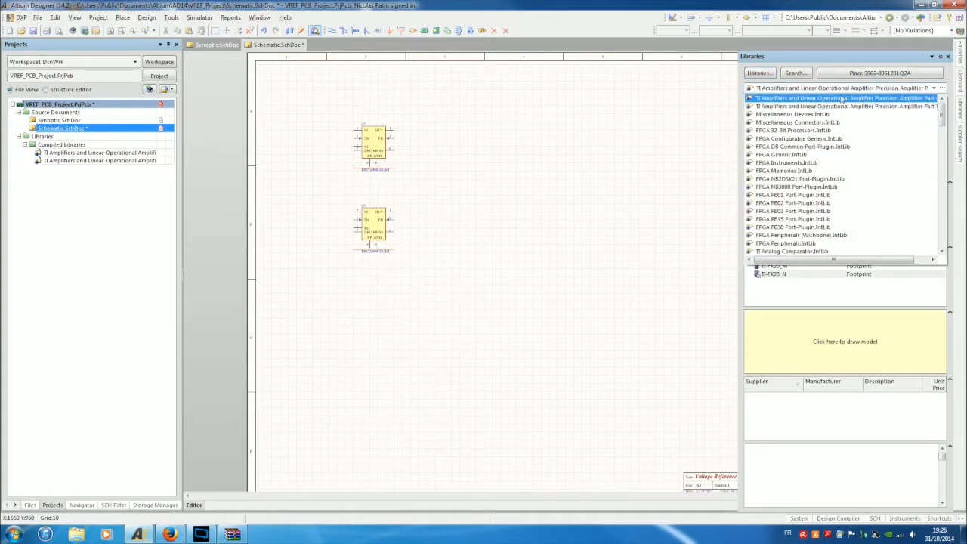
left_click(685, 116)
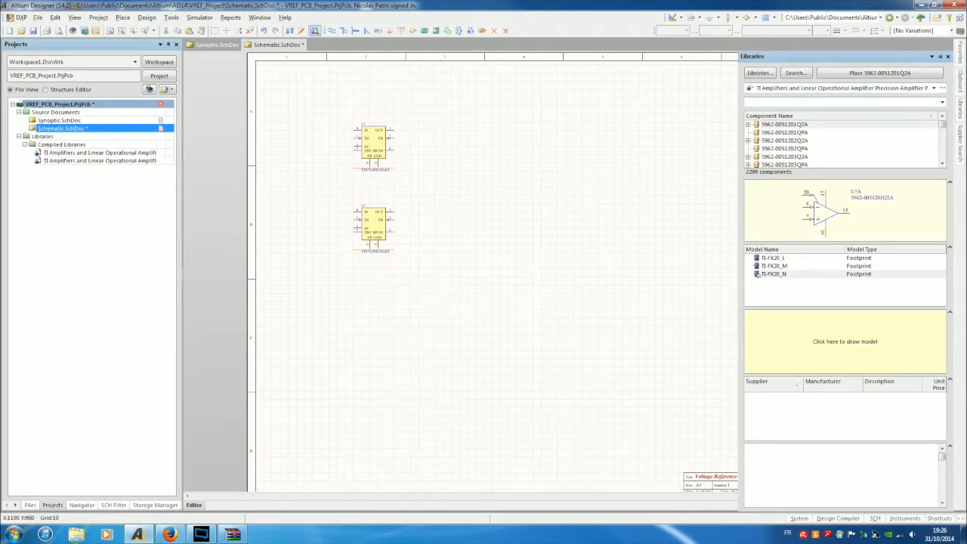
type("OPA")
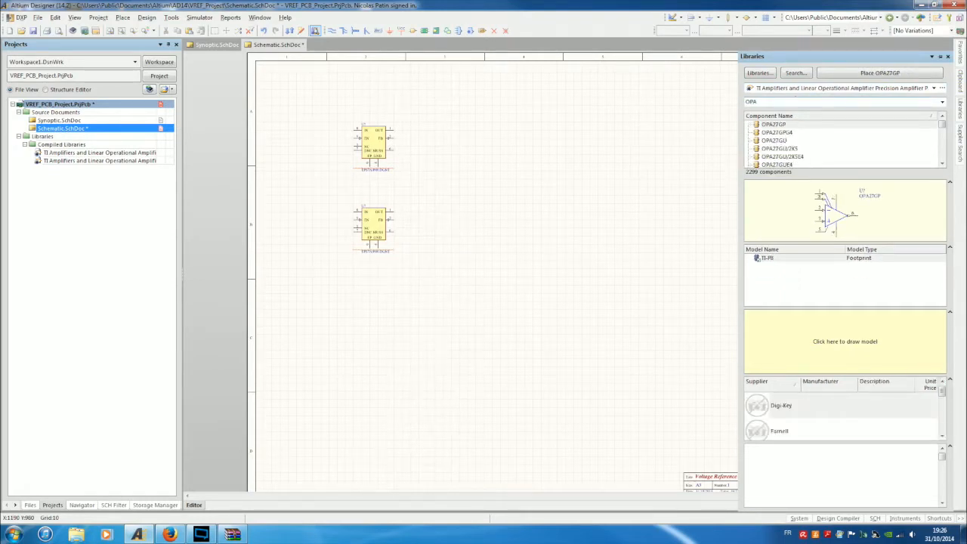
type("735")
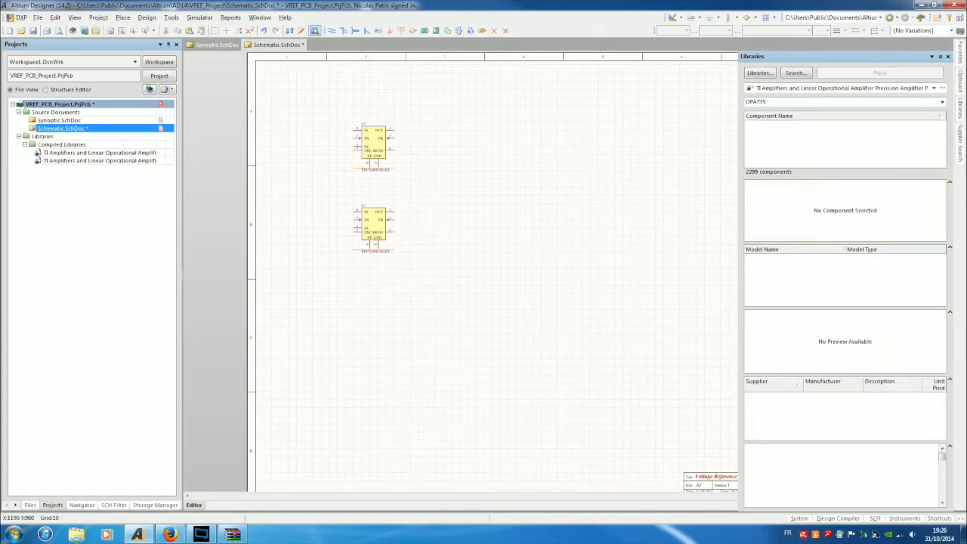
left_click(814, 88)
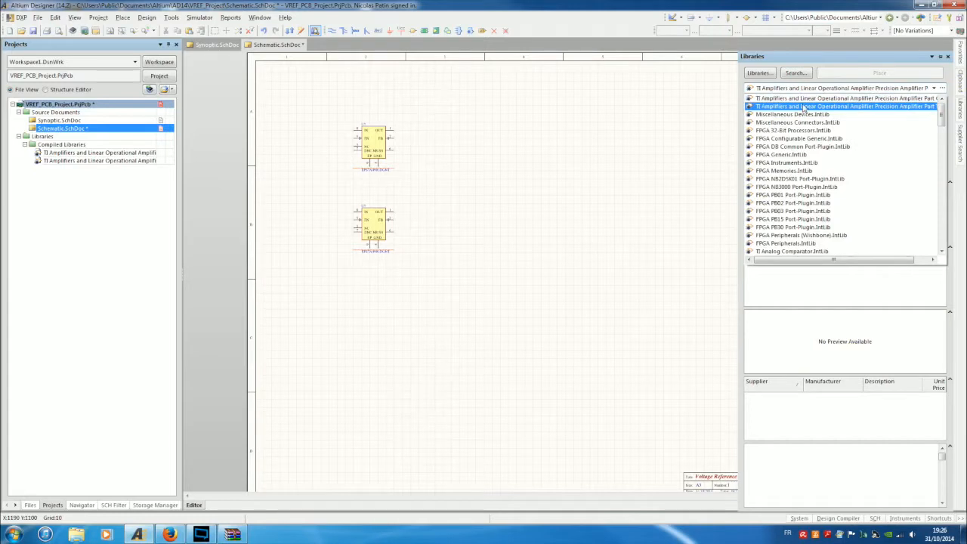
left_click(805, 107)
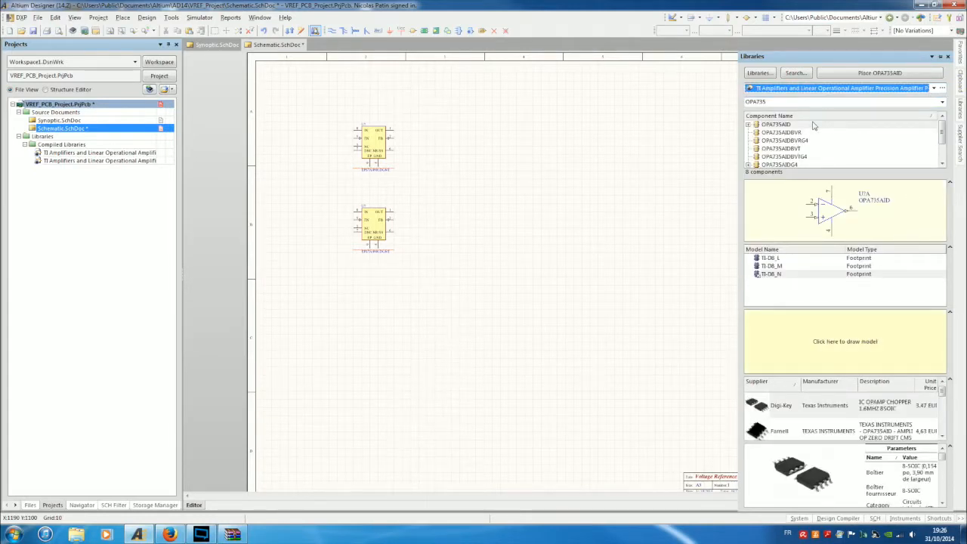
left_click(767, 126)
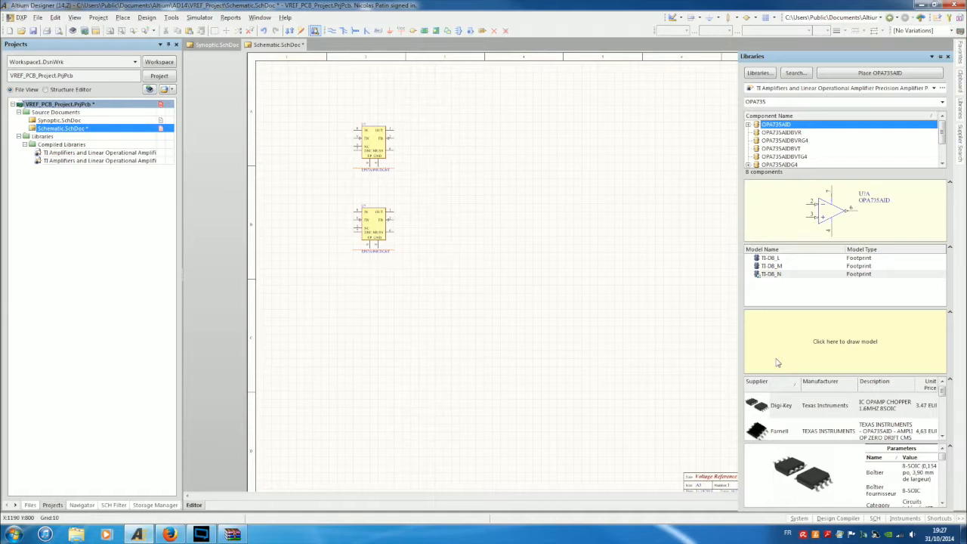
left_click(786, 149)
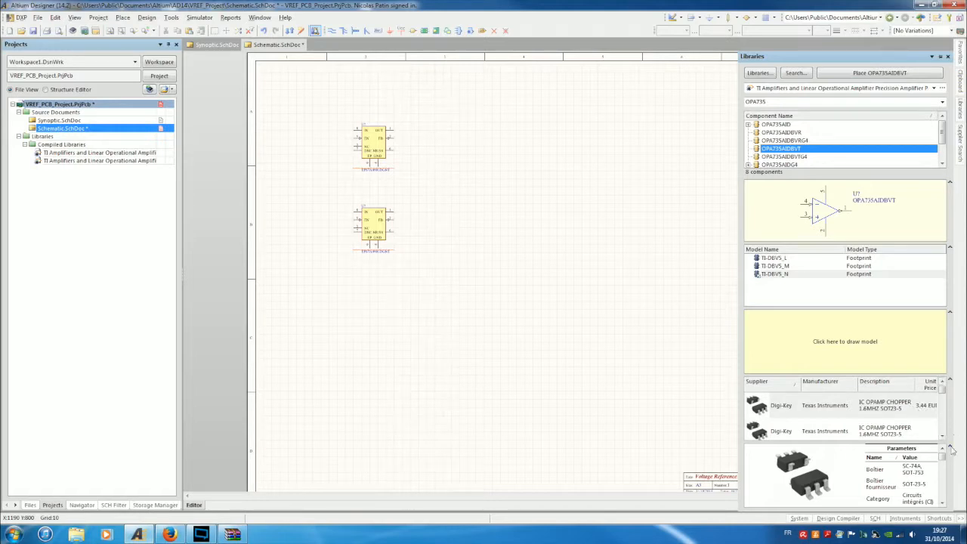
Drop one OPA735AIDBVT op-amp on the sheet to the right of the two TPS7A4901 LDOs.
left_click(843, 71)
left_click(552, 166)
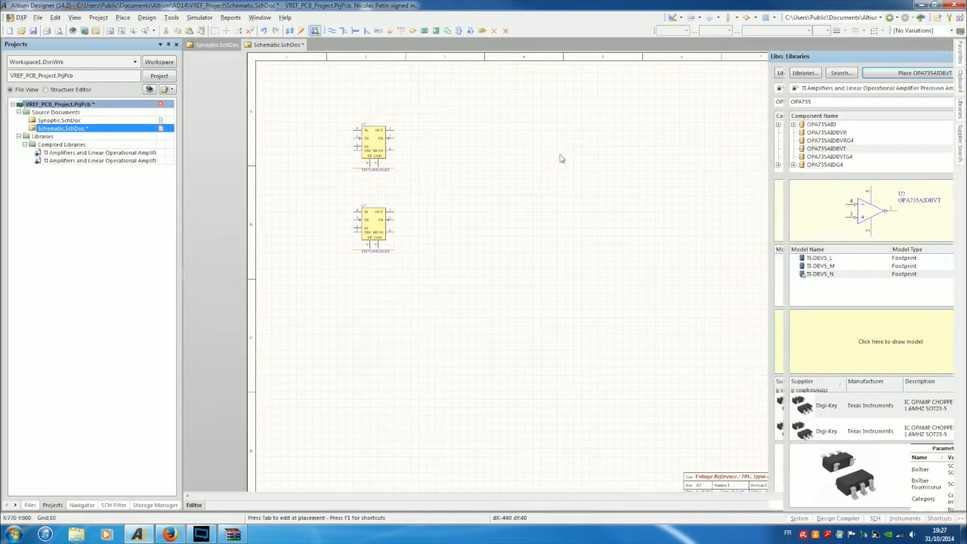
key("Escape")
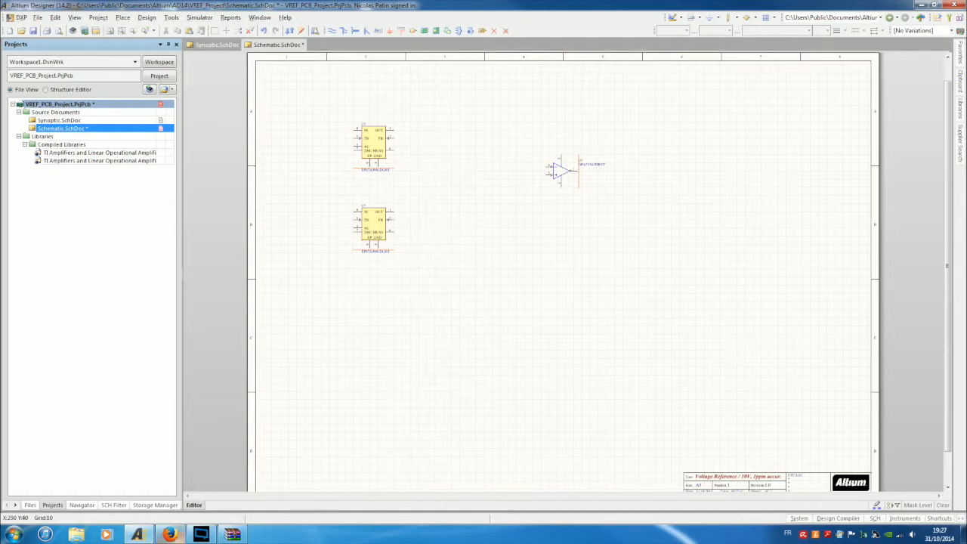
Search Altium Live unified components for AD5293, which returns no results, then minimize Firefox.
left_click(171, 535)
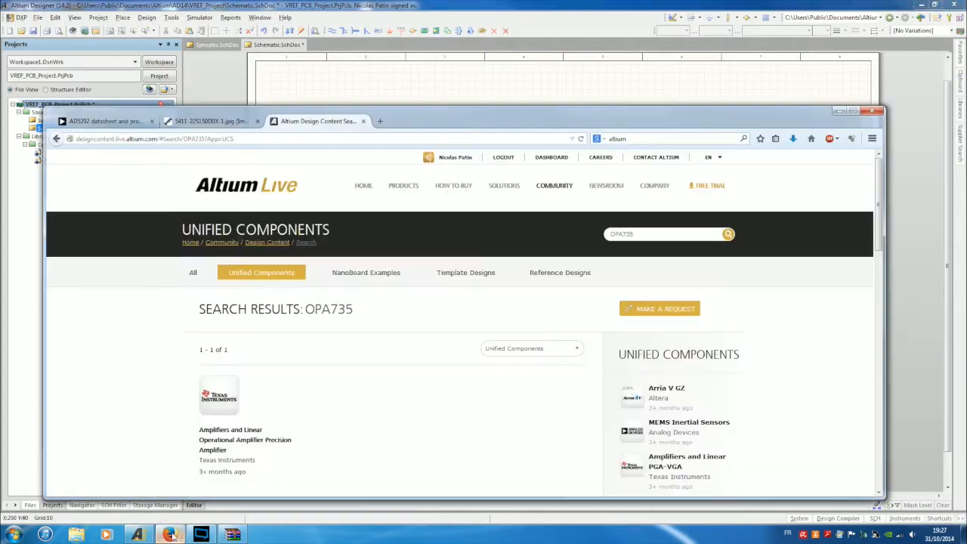
double_click(623, 235)
type("A")
key("Return")
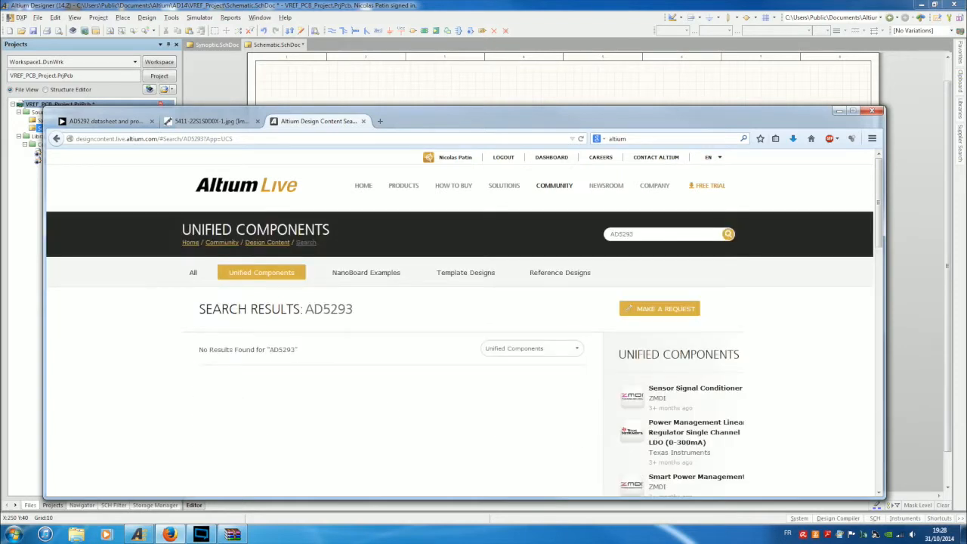
left_click(839, 111)
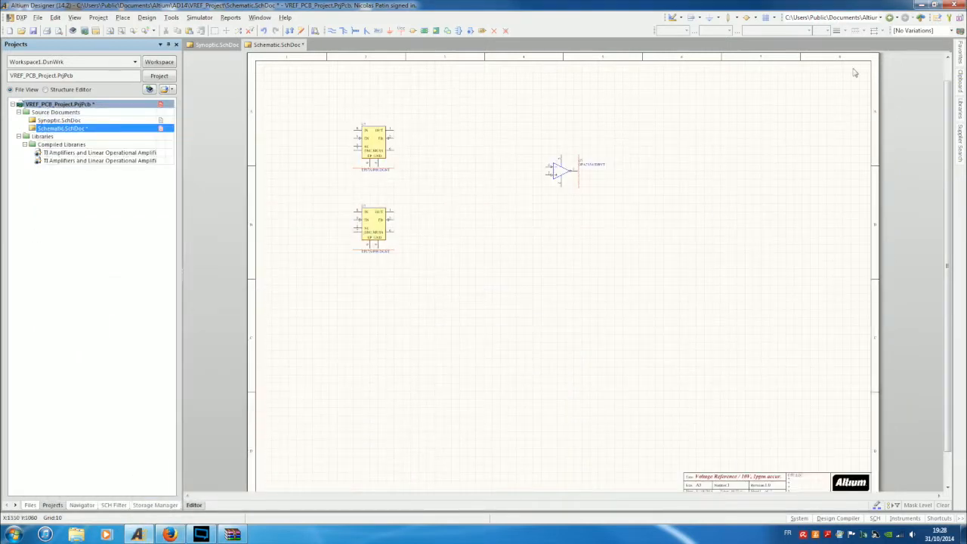
Search the libraries on path for components named AD5293, which finds 0 components.
left_click(960, 117)
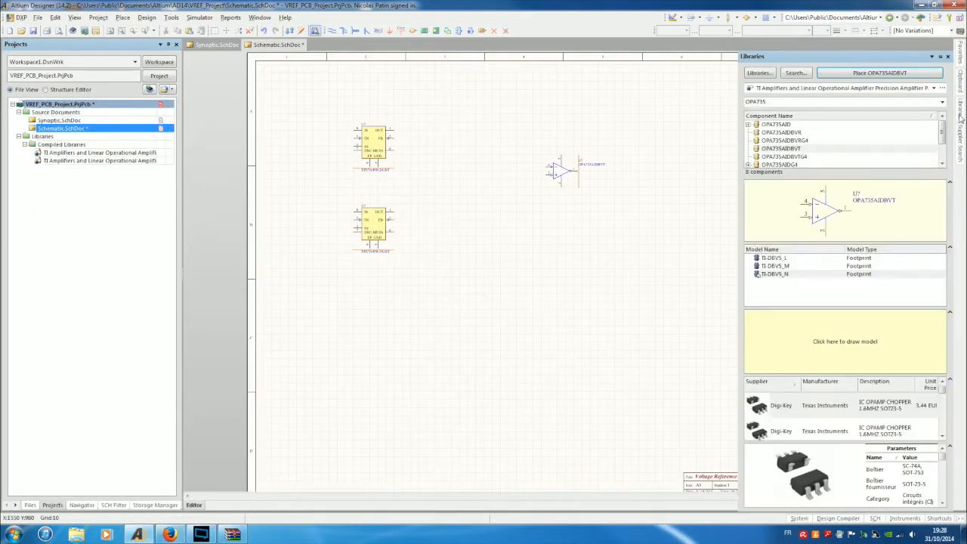
left_click(797, 74)
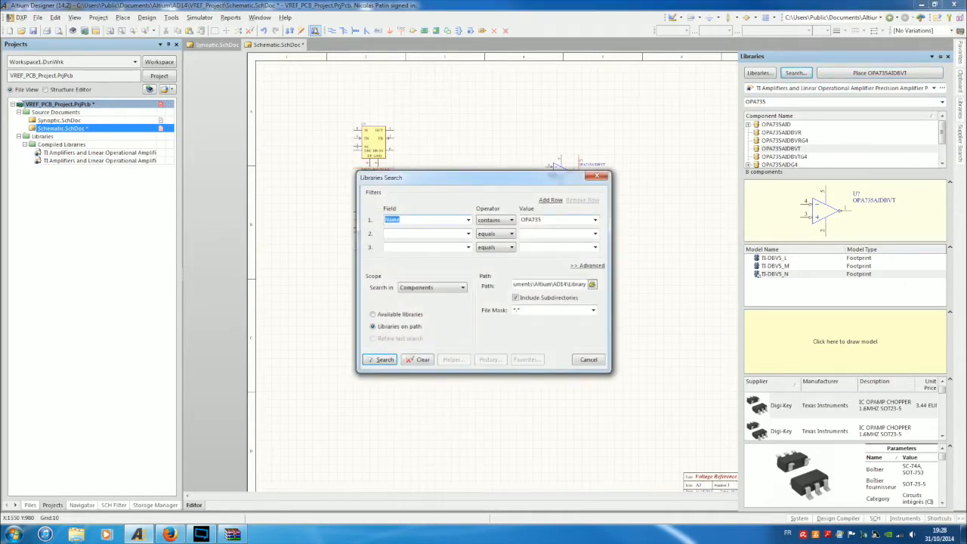
key("Tab")
key("Tab")
type("AD5293")
key("Return")
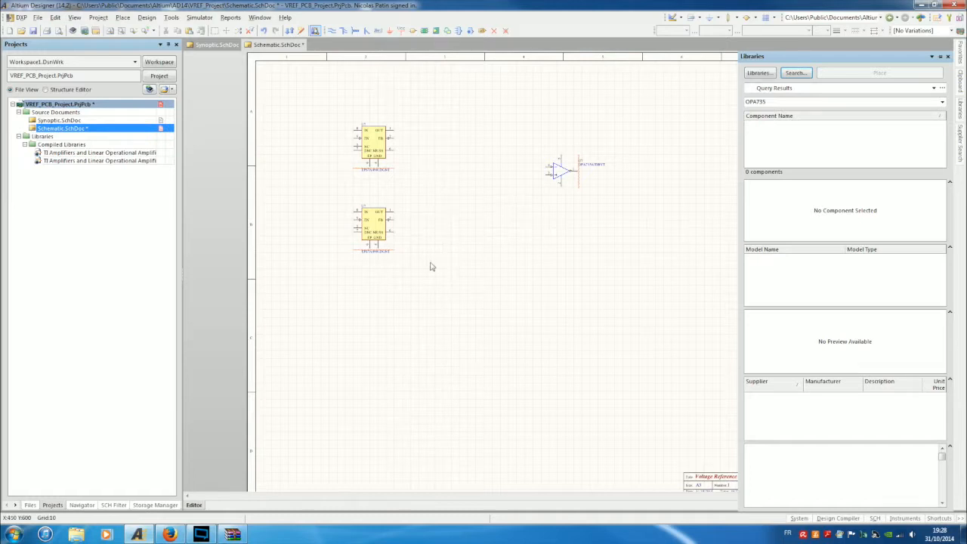
Drag the OPA735 op-amp up-left toward the LDOs, save Schematic.SchDoc, and add new Schlib1.SchLib.
left_click_drag(552, 172, 492, 157)
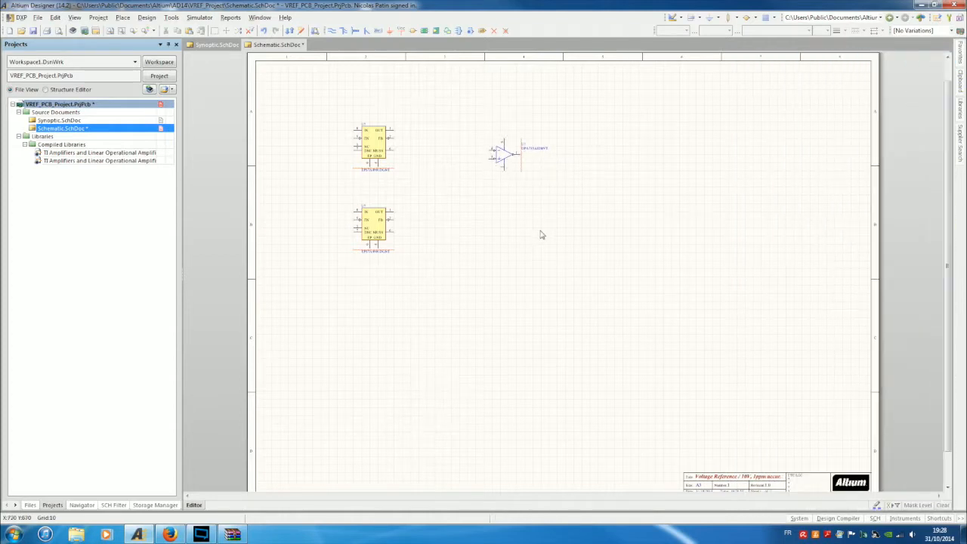
left_click(32, 34)
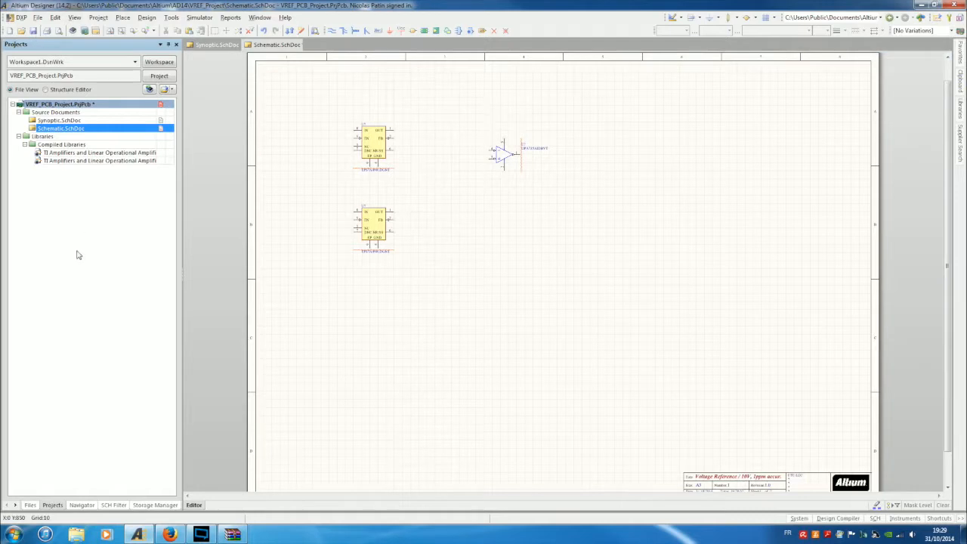
left_click(37, 18)
mouse_move(51, 32)
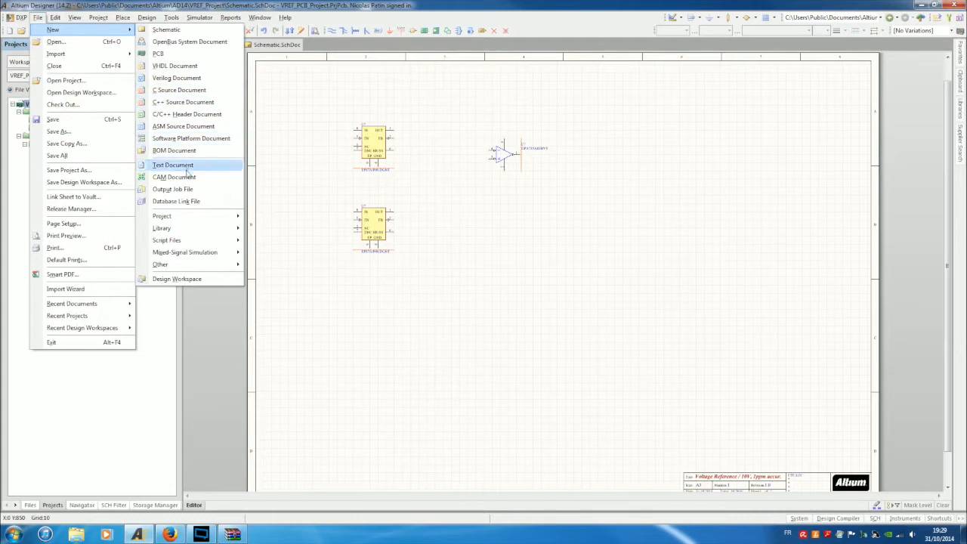
mouse_move(202, 229)
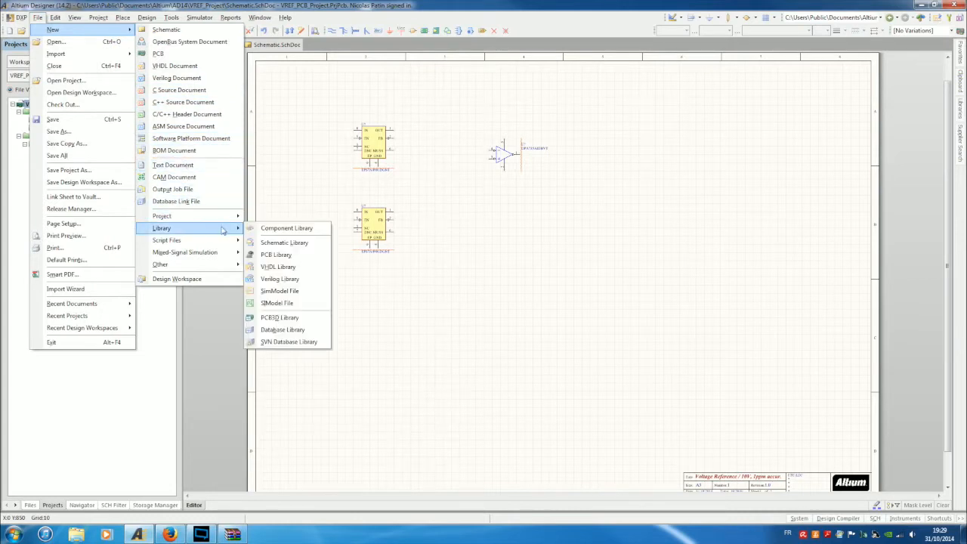
left_click(266, 245)
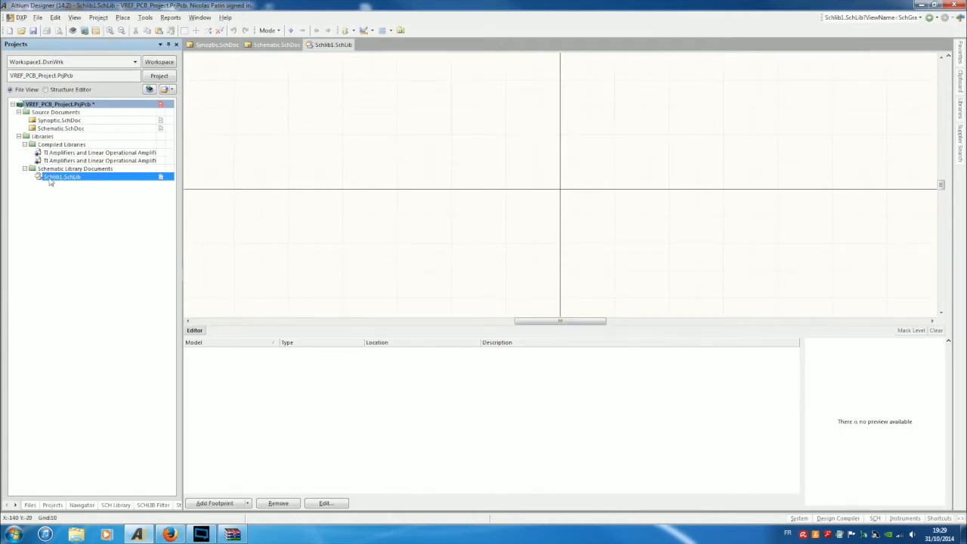
Save Schlib1.SchLib under the new name VREF_lib.SchLib in the VREF_Project folder.
right_click(55, 180)
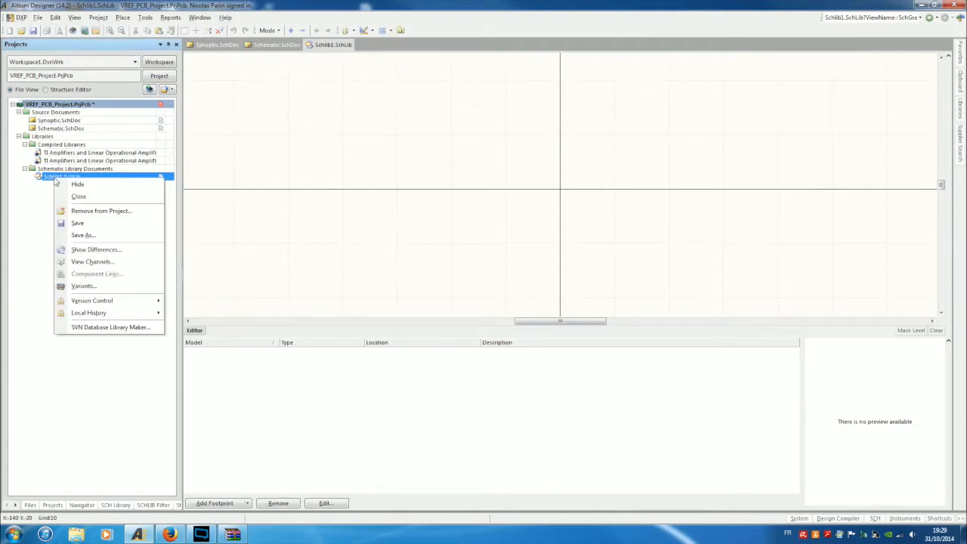
left_click(83, 235)
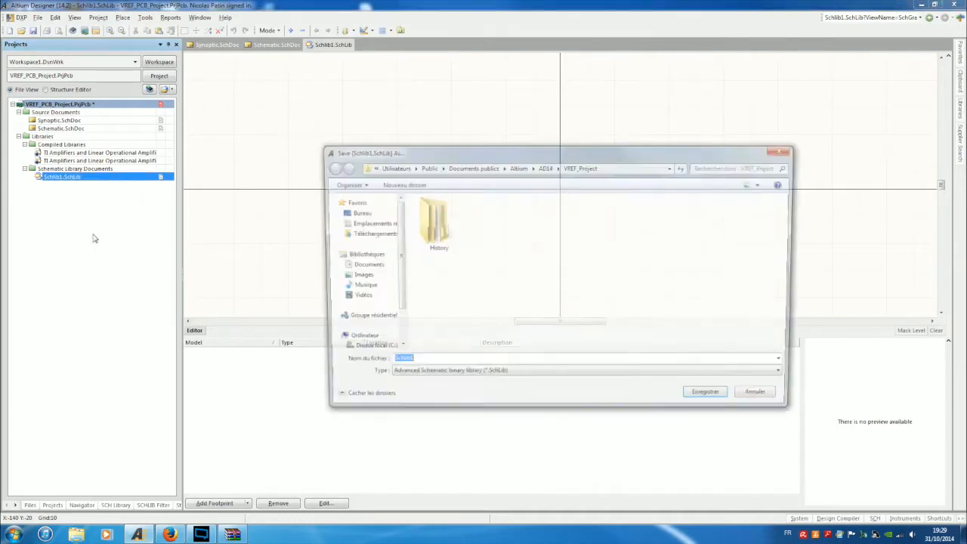
key("Right")
key("BackSpace")
key("Home")
key("Delete")
key("Delete")
key("Delete")
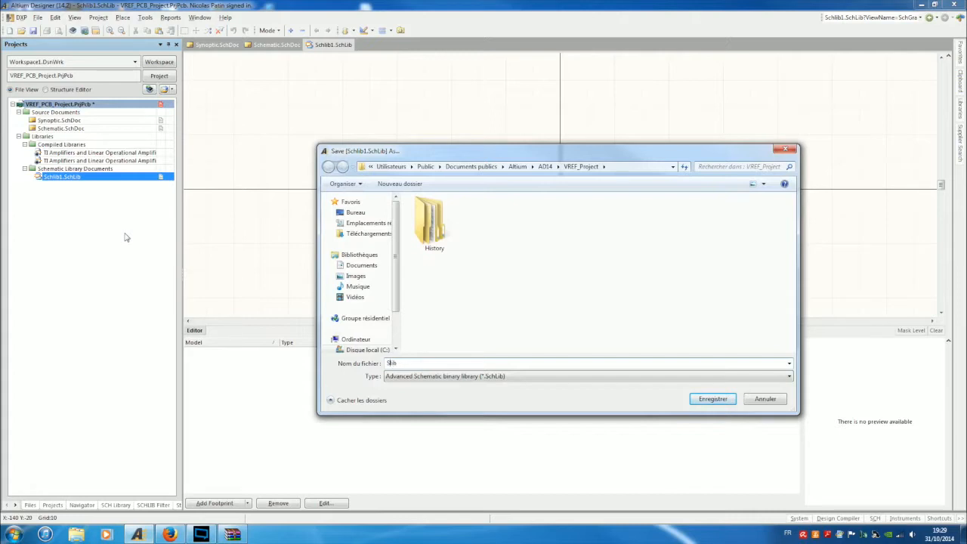
type("VREF_")
key("Return")
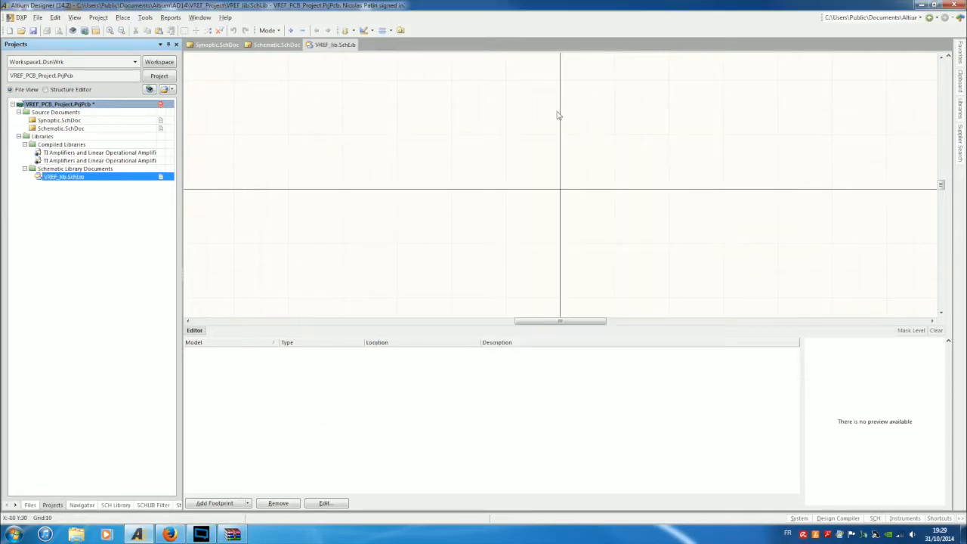
Zoom out and pan the library sheet, then show the SCH Library list holding Component_1.
scroll(596, 192, "down", 2, "ctrl")
scroll(596, 192, "down", 2, "ctrl")
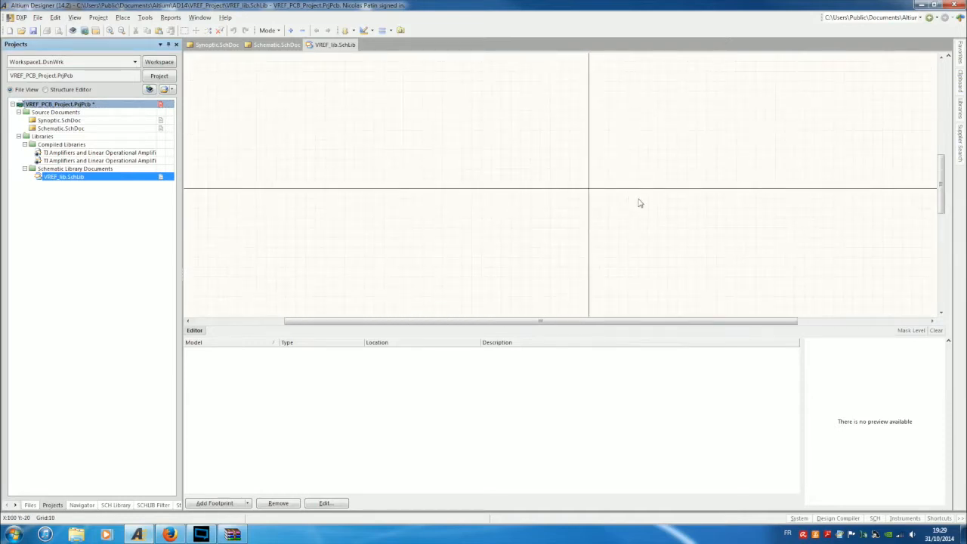
right_click_drag(640, 202, 502, 253)
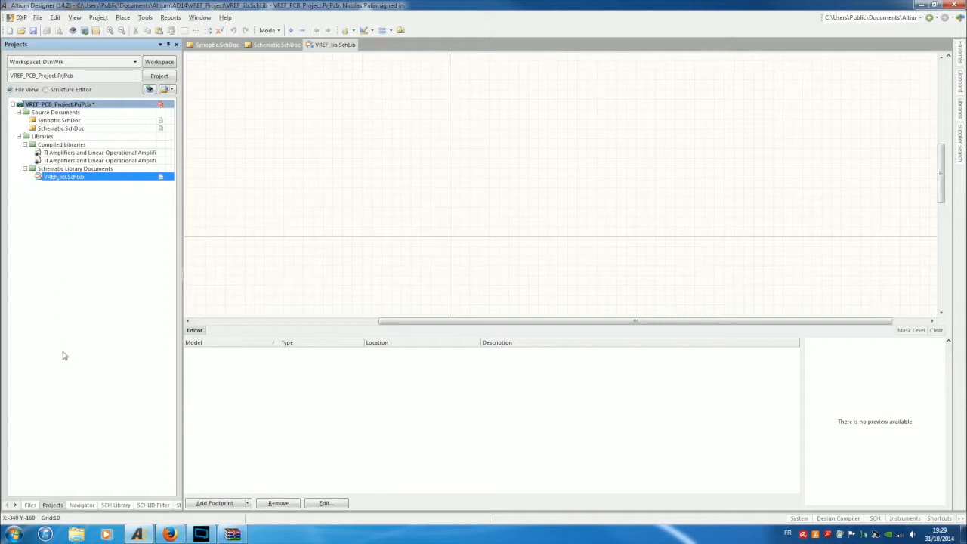
left_click(121, 508)
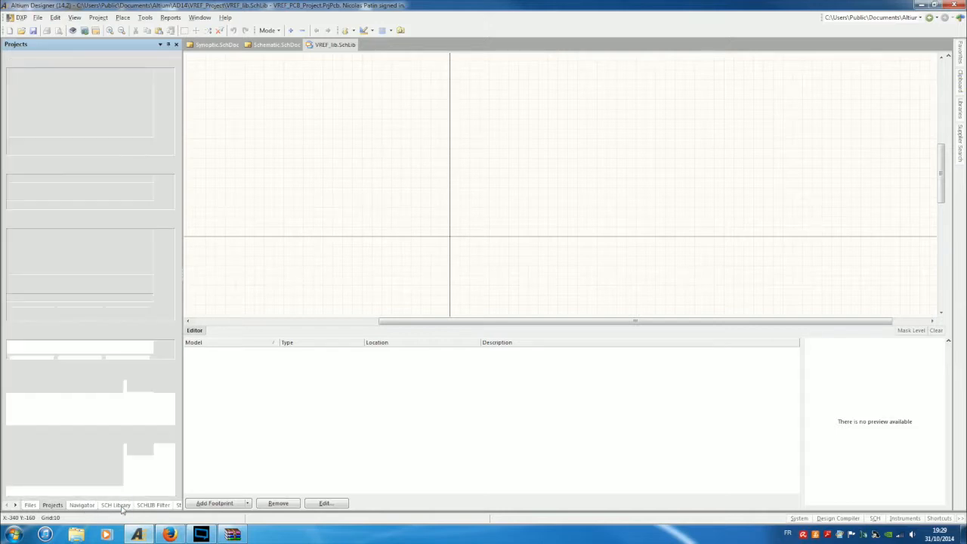
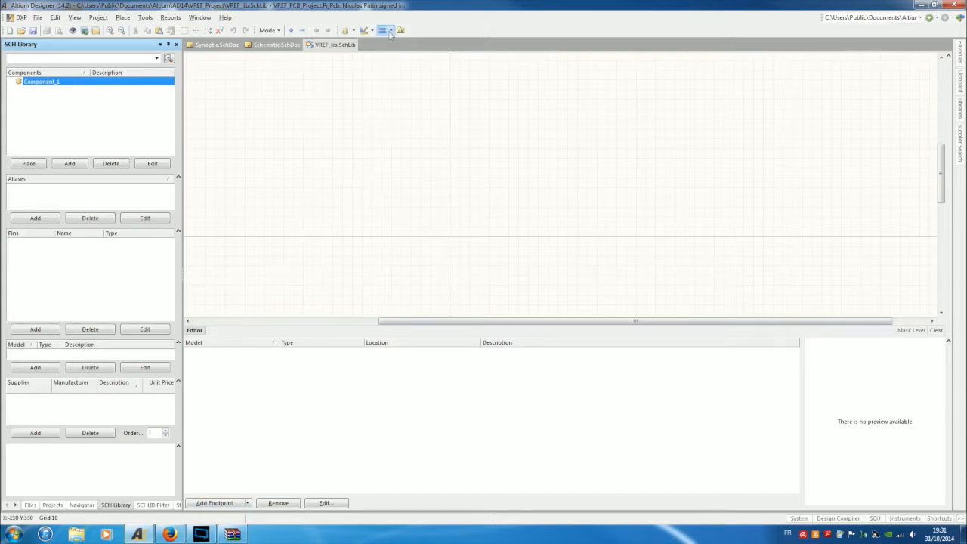
Start placing pins on the empty Component_1 with Place Pin, after cancelling a mistaken tool.
left_click(354, 32)
mouse_move(371, 33)
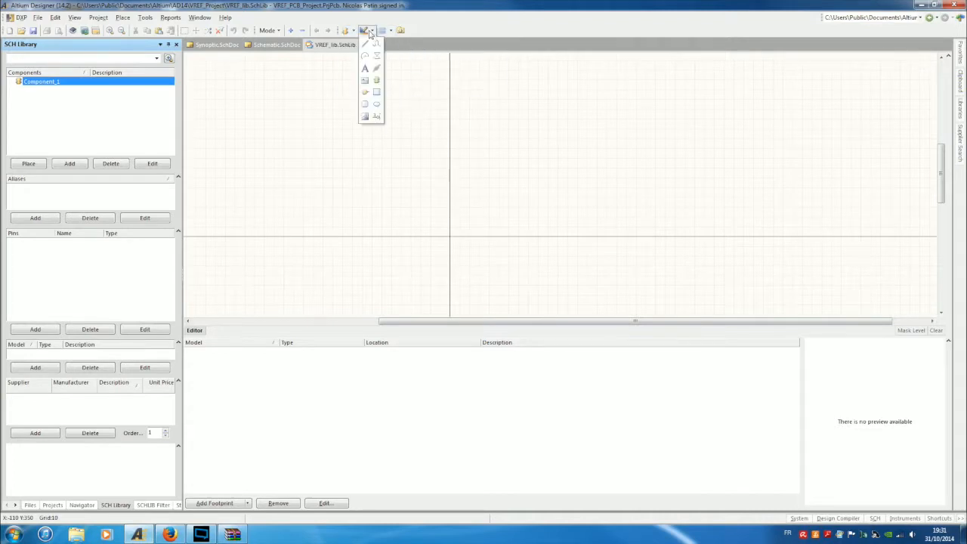
left_click(370, 118)
key("Escape")
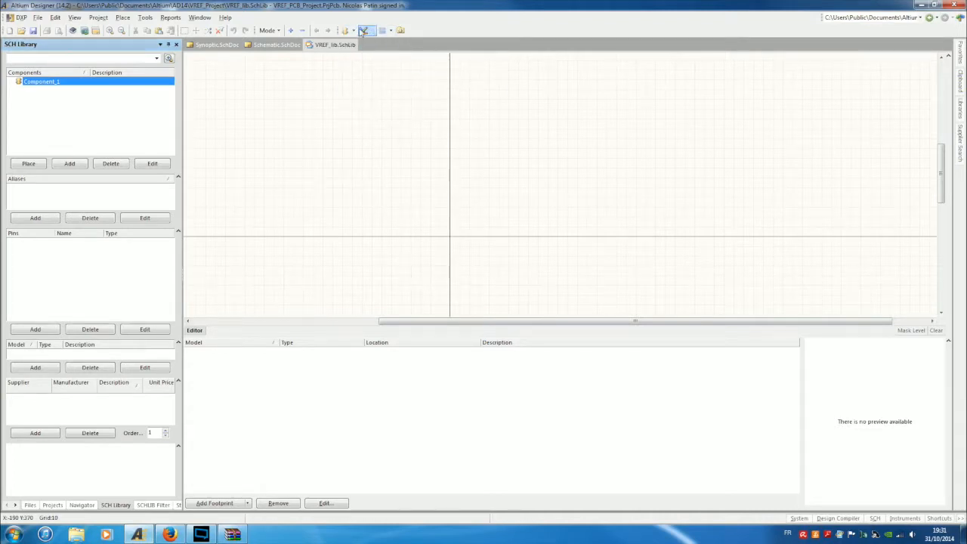
left_click(352, 33)
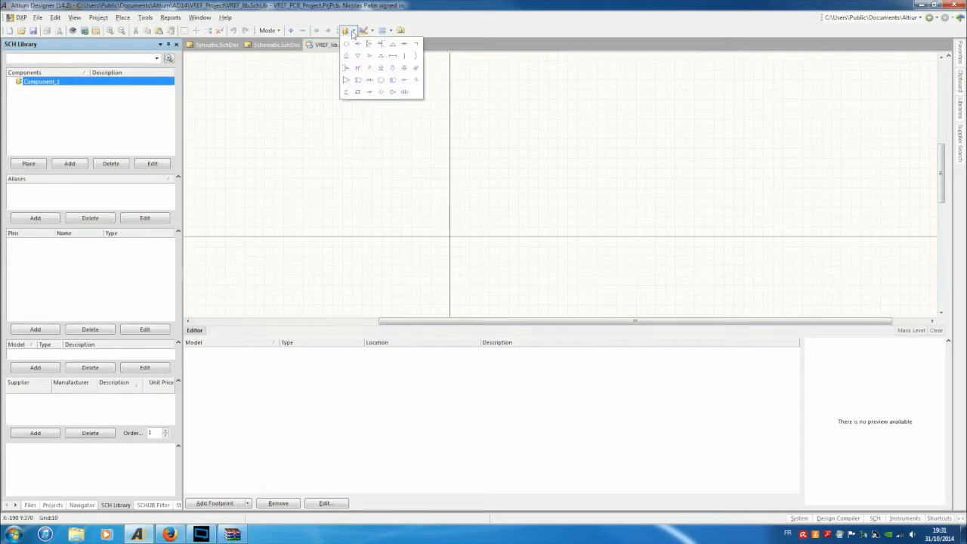
left_click(365, 32)
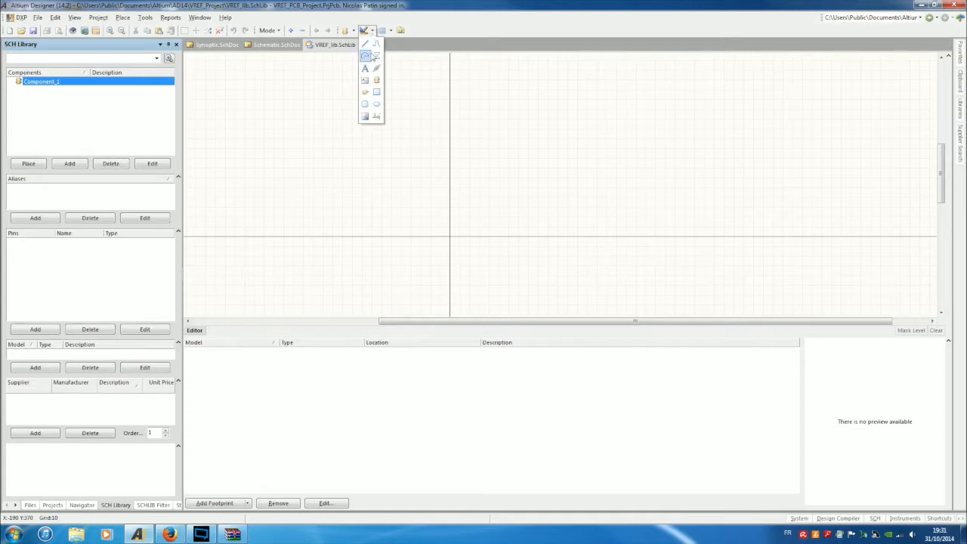
left_click(377, 118)
left_click(377, 118)
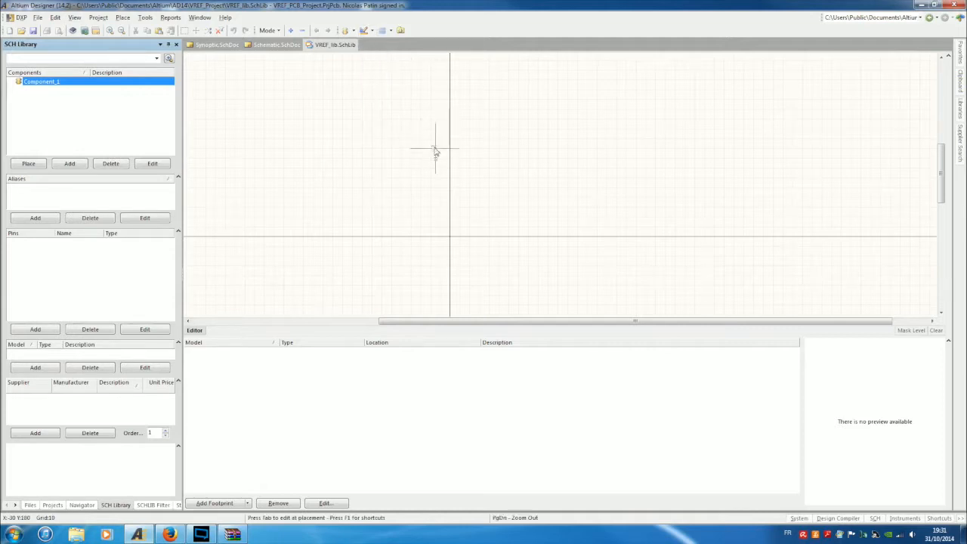
Place pins 13, 14, 15 and 16 pointing left, stacked one below another.
key("space")
left_click(444, 163)
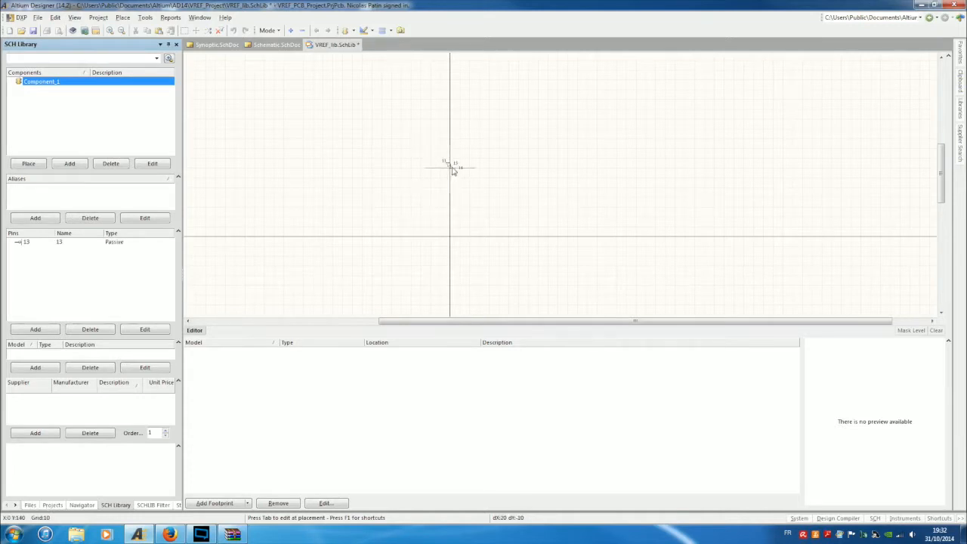
key("Home")
key("Left")
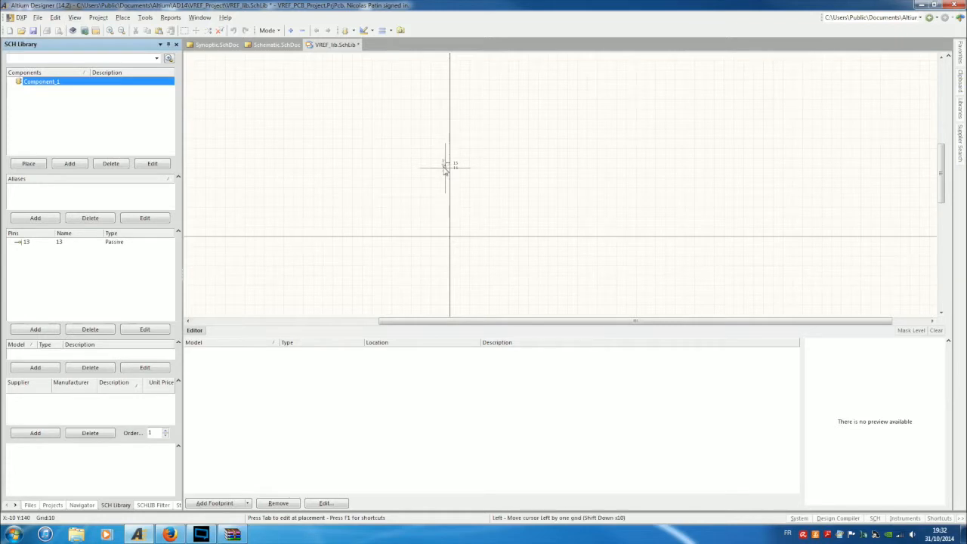
key("Up")
key("Down")
key("shift+Left")
left_click(444, 168)
left_click(444, 173)
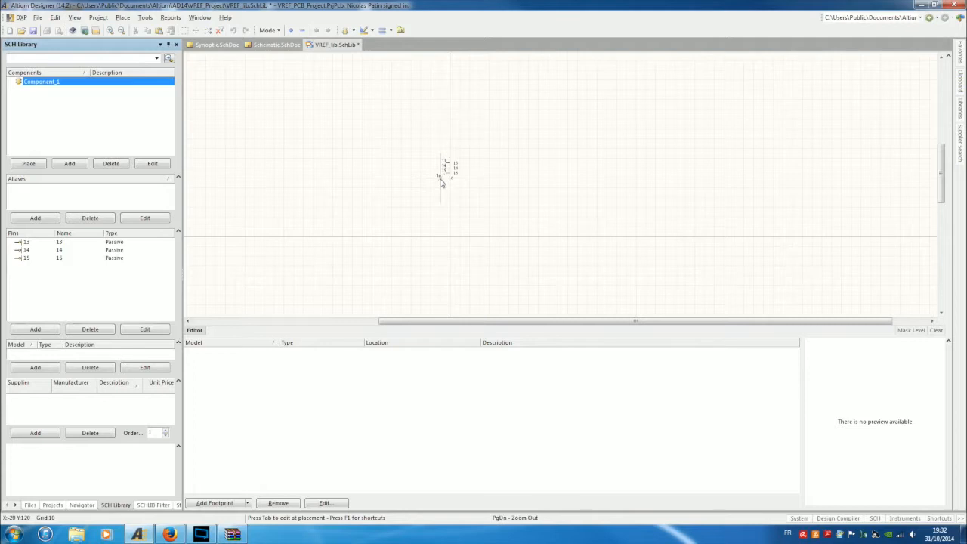
left_click(443, 179)
right_click(529, 194)
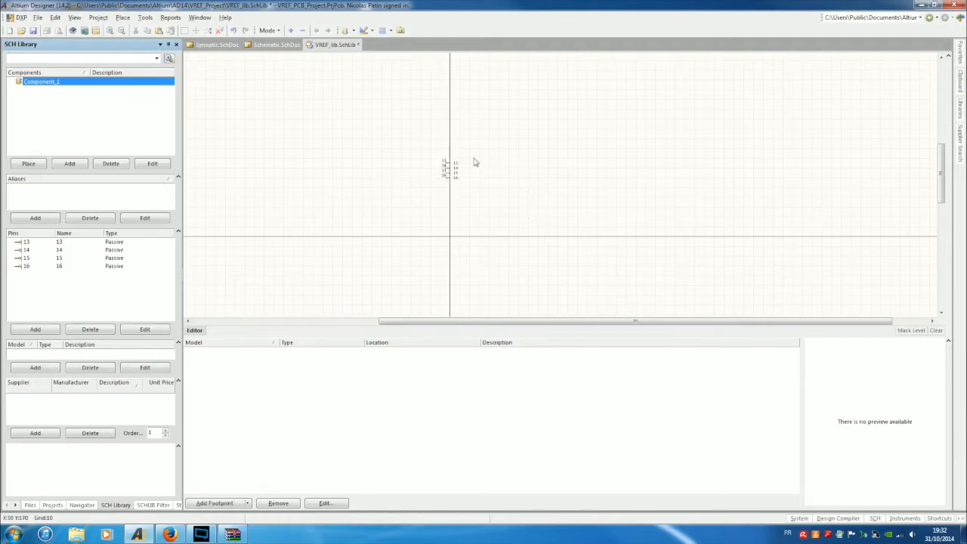
Box-select pins 13–16 and move them further down the sheet.
scroll(463, 222, "up", 2, "ctrl")
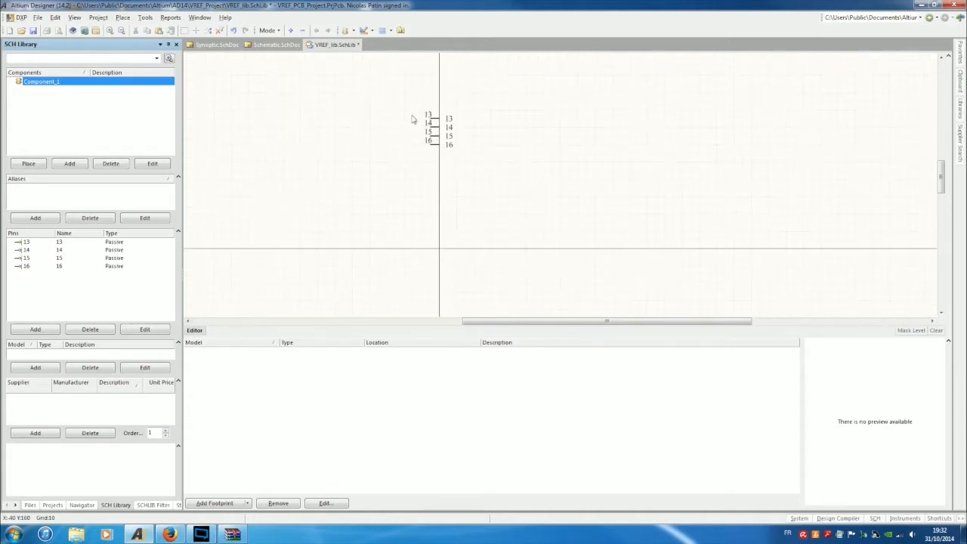
left_click_drag(405, 95, 522, 205)
left_click_drag(436, 143, 435, 247)
scroll(432, 270, "up", 2, "ctrl")
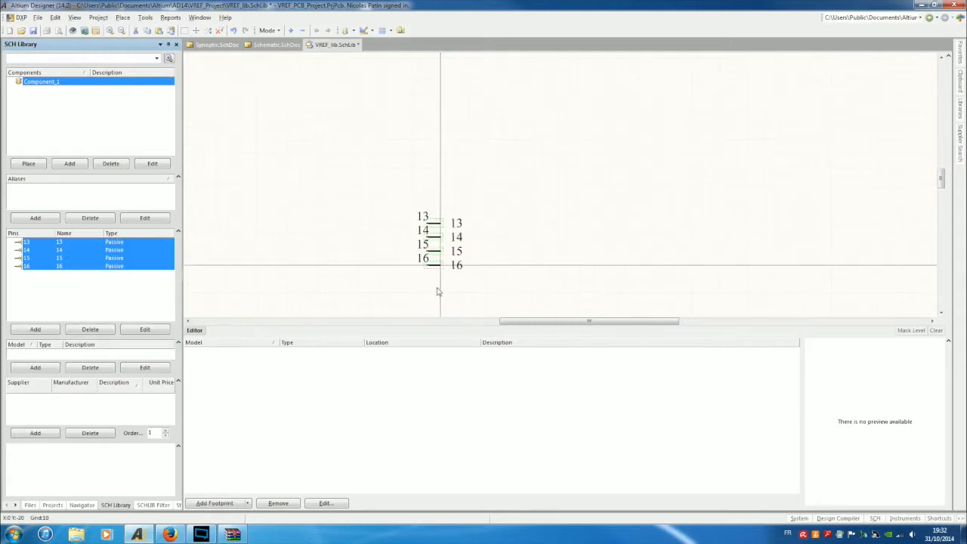
left_click(432, 277)
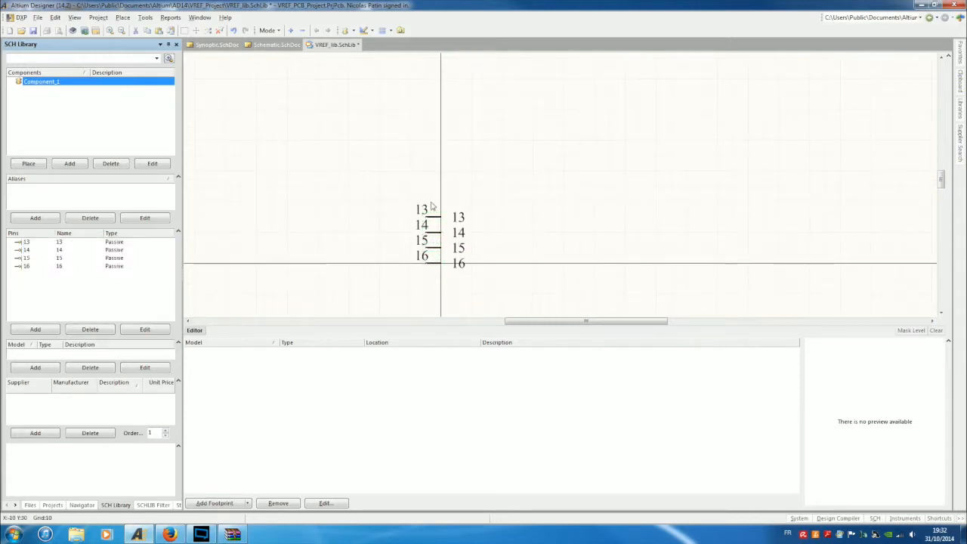
Change pin 13's display name from 13 to /S/Y/N/C in Pin Properties.
double_click(436, 220)
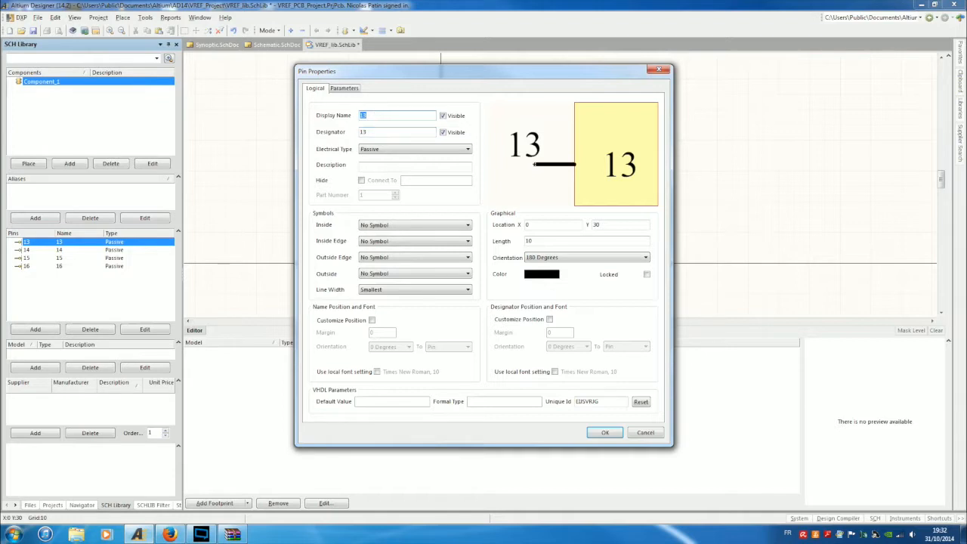
type("5122")
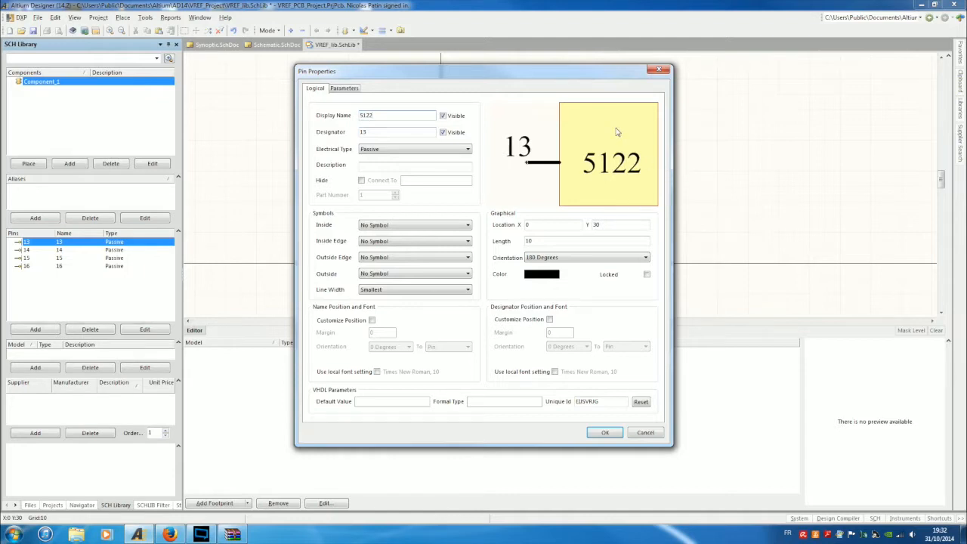
key("BackSpace")
key("BackSpace")
key("BackSpace")
key("BackSpace")
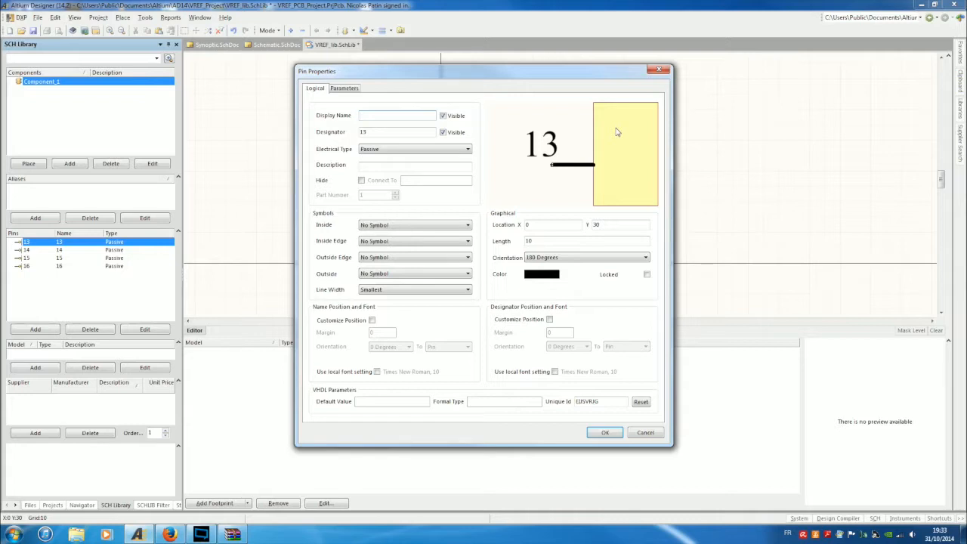
type("/S")
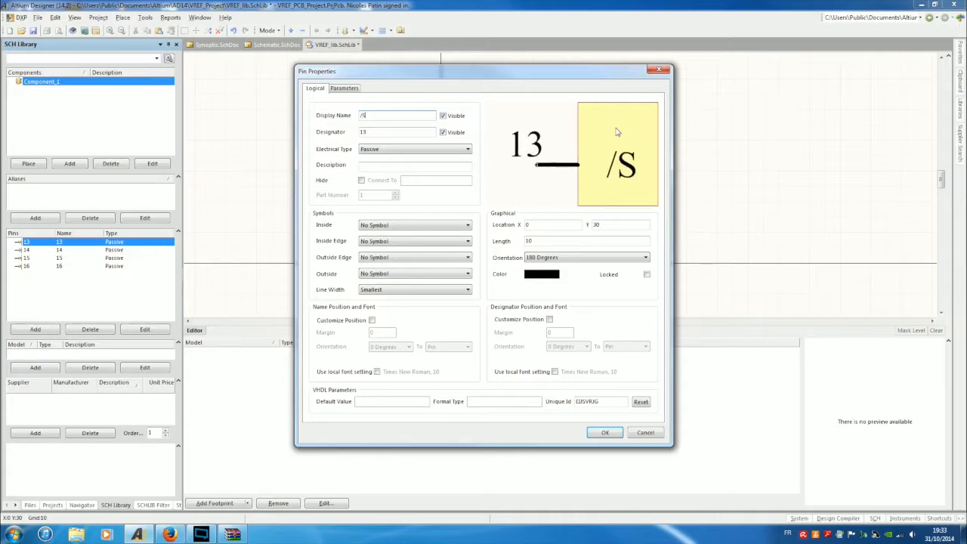
type("YN")
key("Left")
key("Left")
key("Left")
type("/Y")
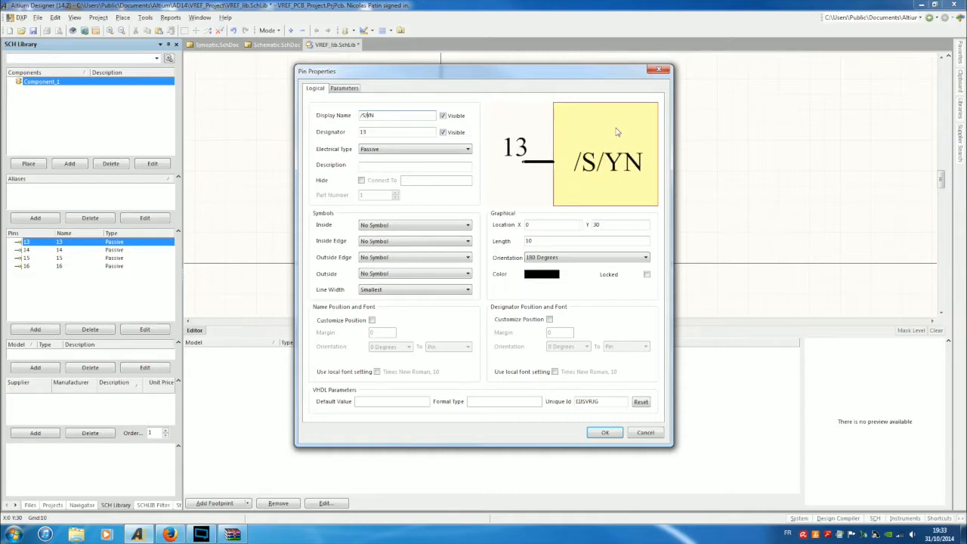
type("/N")
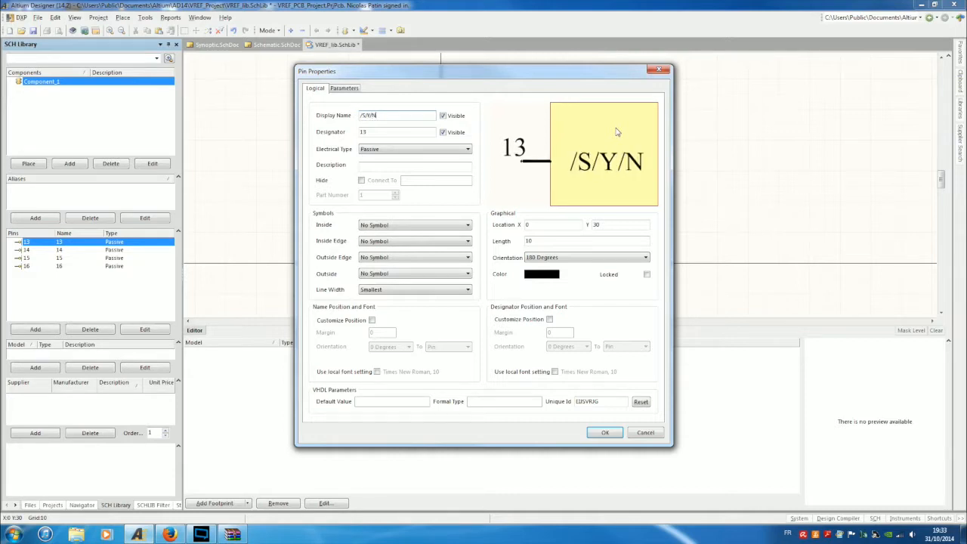
type("/C")
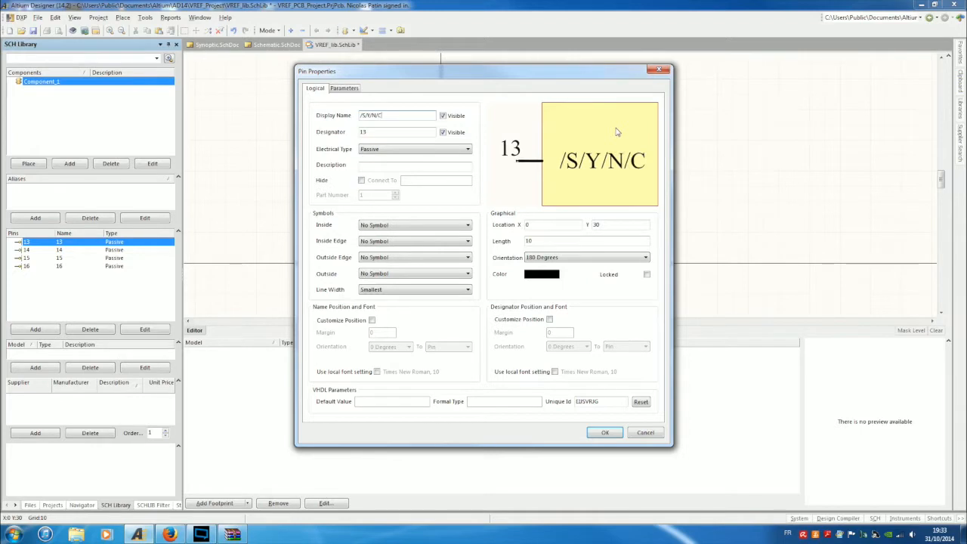
key("Return")
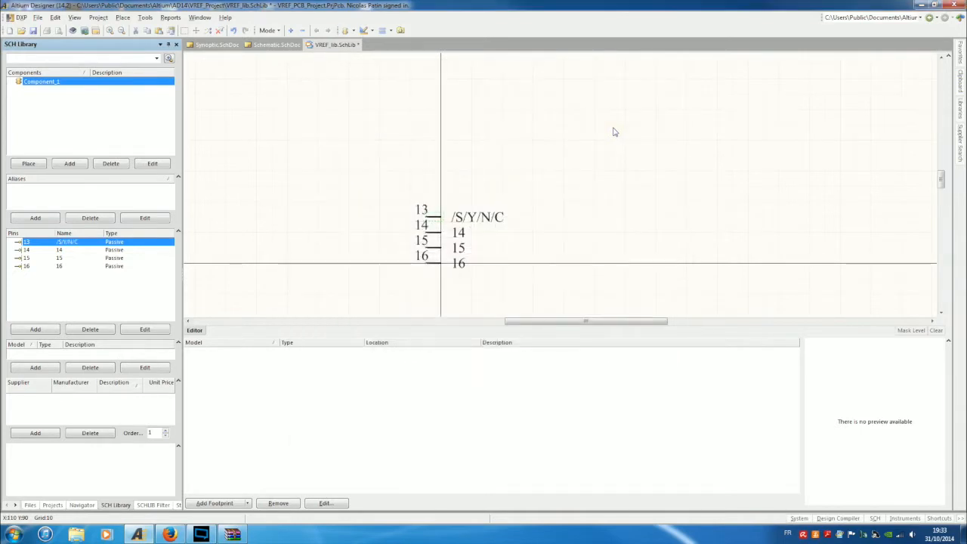
Retype pin 13's display name as \S\Y\N\C\ so the whole word SYNC is overlined.
double_click(441, 218)
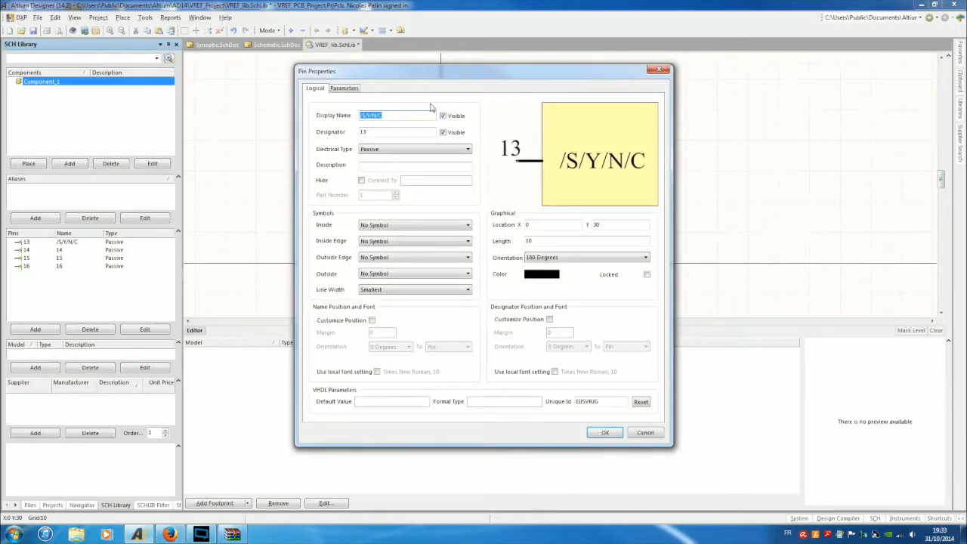
key("BackSpace")
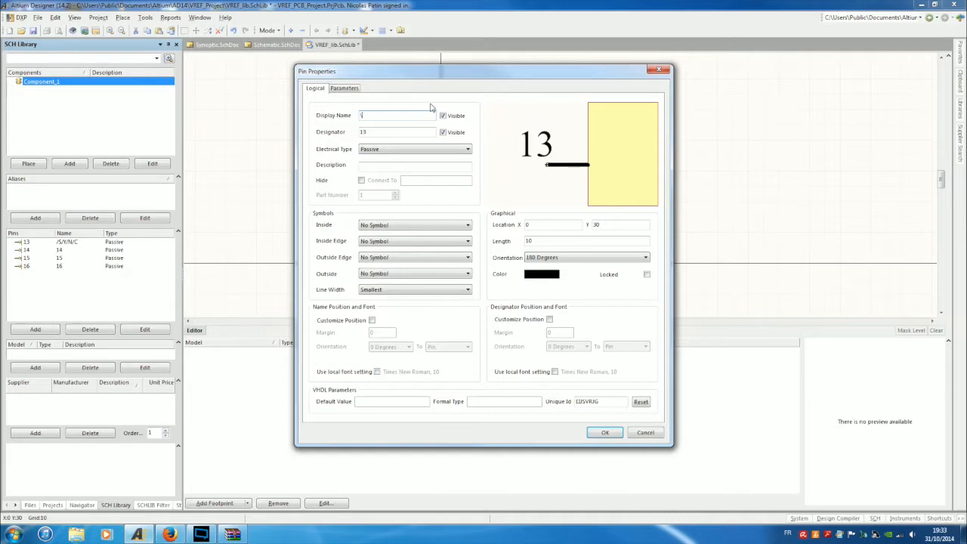
type("S\\S")
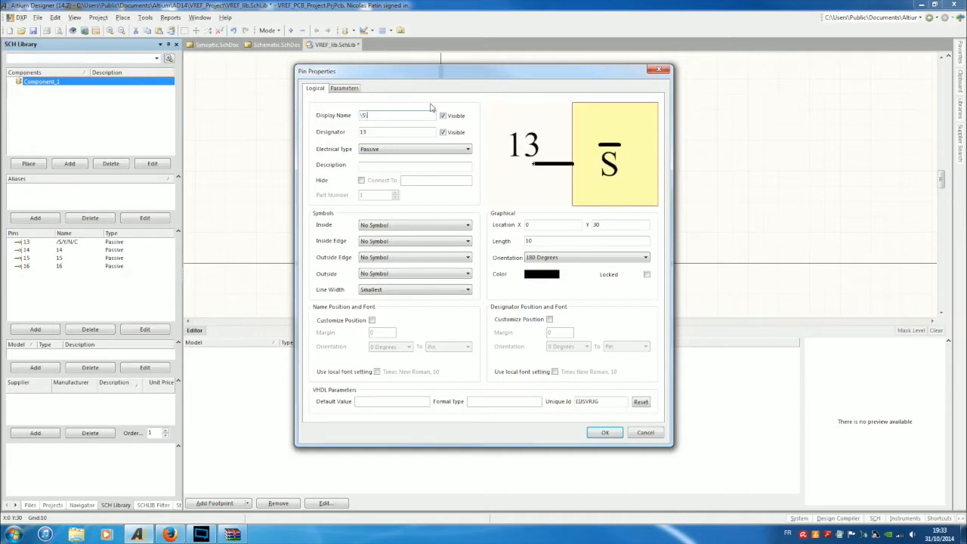
key("BackSpace")
type("Y\\")
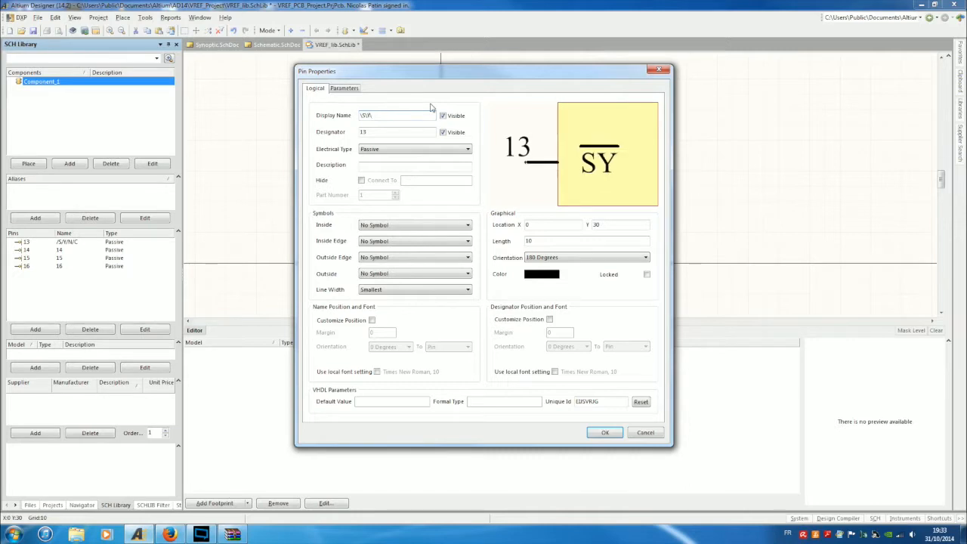
type("N\\")
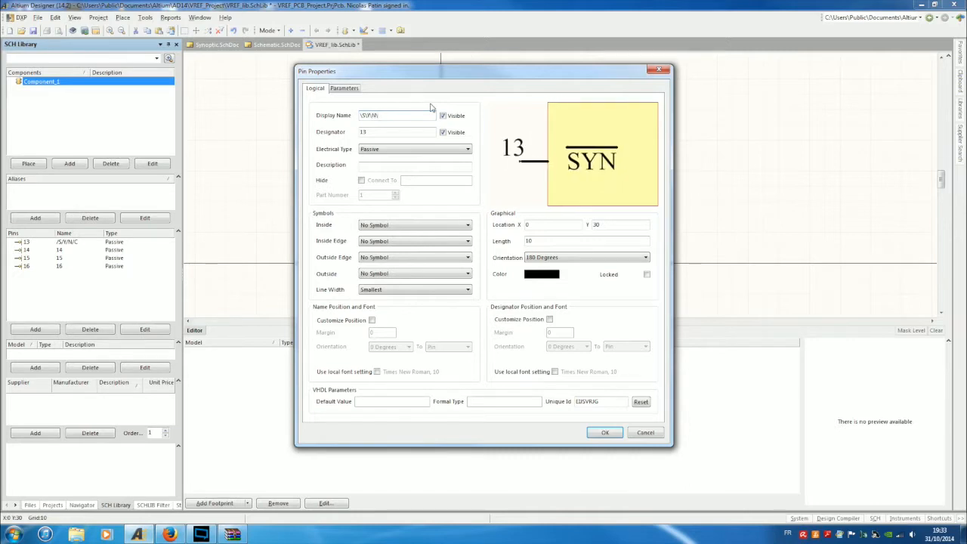
type("C")
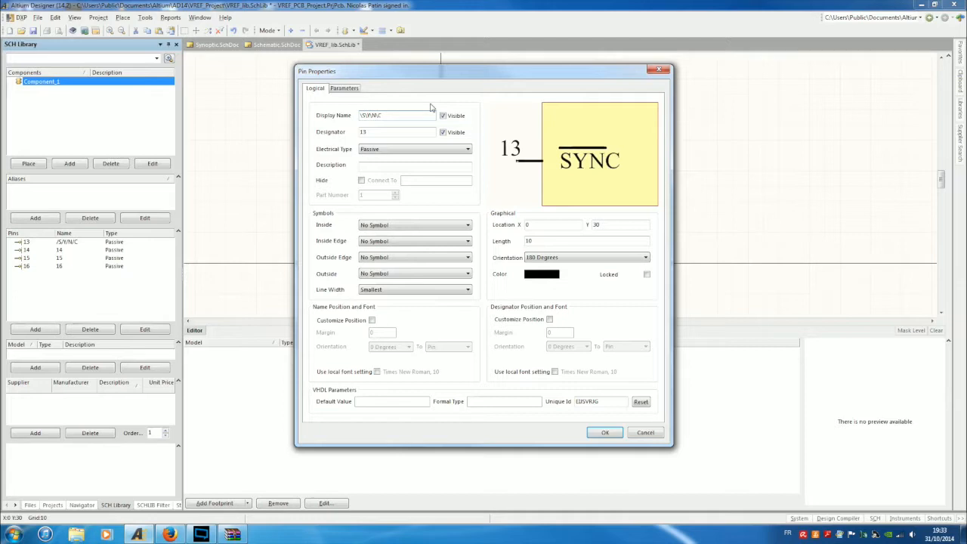
key("Tab")
key("shift+Tab")
key("Right")
type("\\")
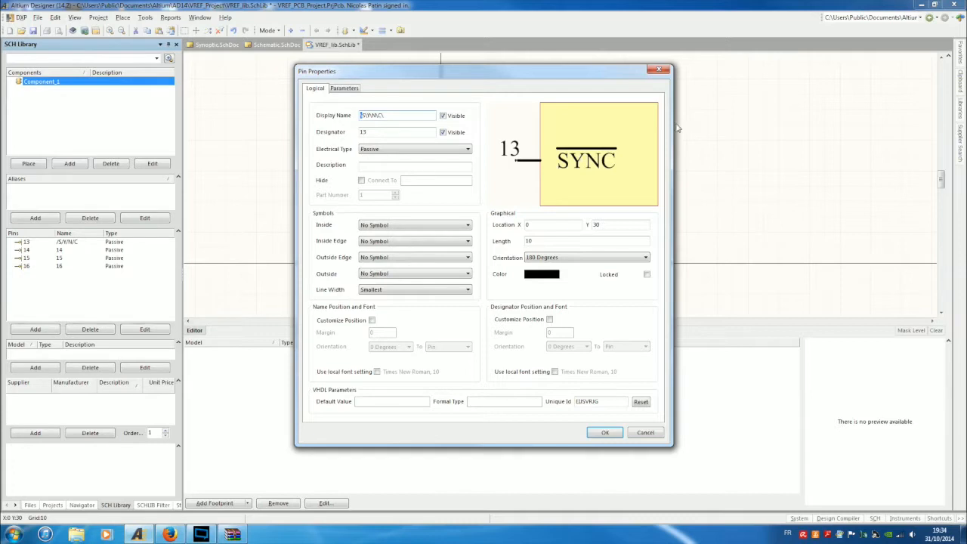
Open the Electrical Type dropdown for pin 13, currently Passive, to show its choices.
left_click(376, 152)
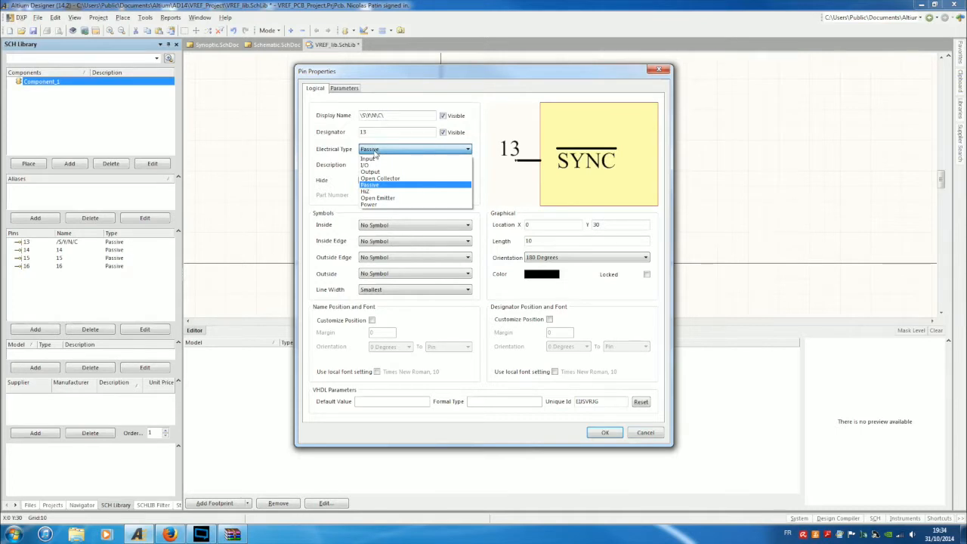
left_click(375, 153)
left_click(375, 153)
left_click(375, 153)
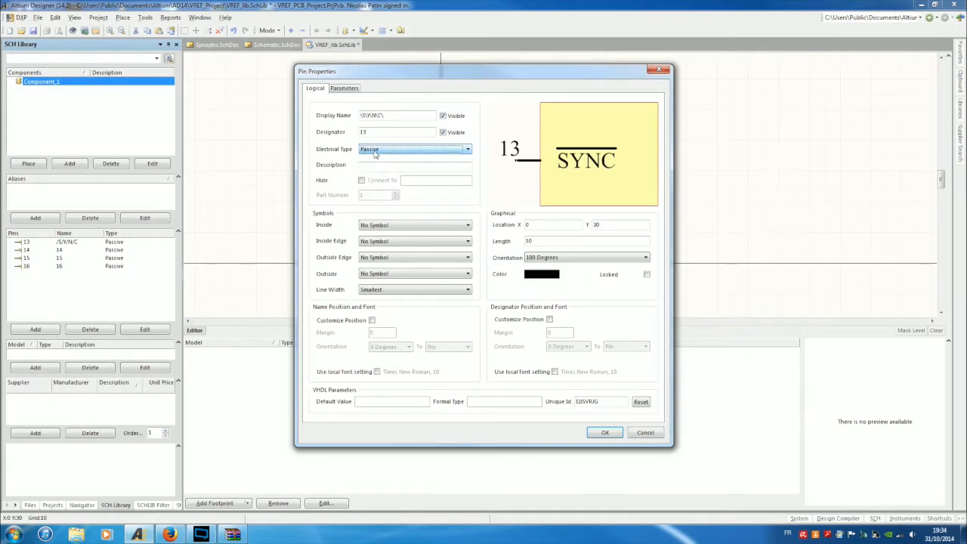
left_click(375, 152)
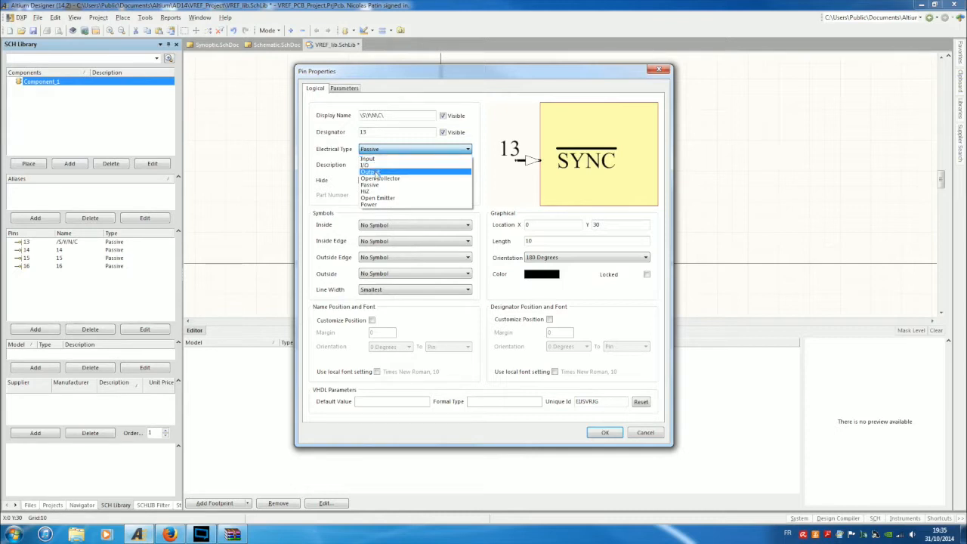
Set pin 13's electrical type to Input and confirm the properties with OK.
left_click(374, 159)
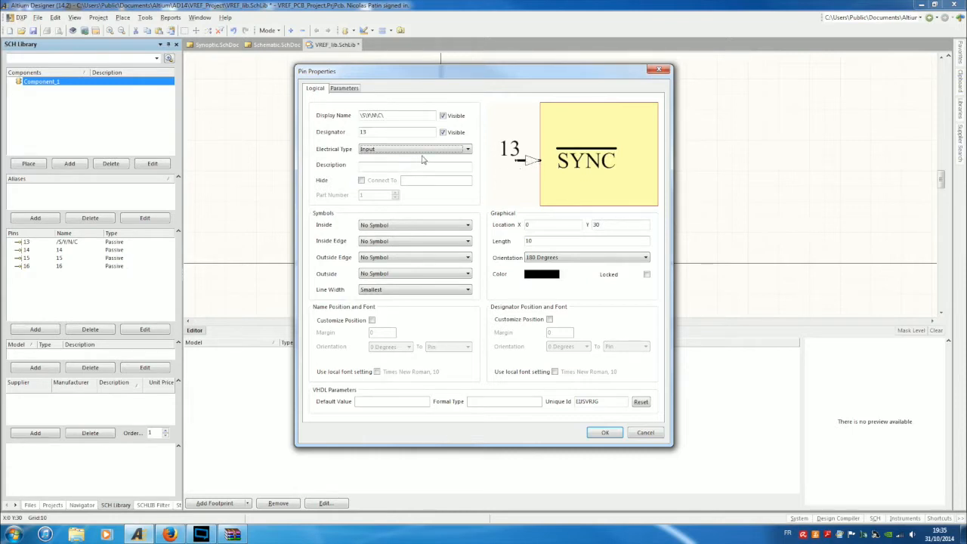
left_click(603, 433)
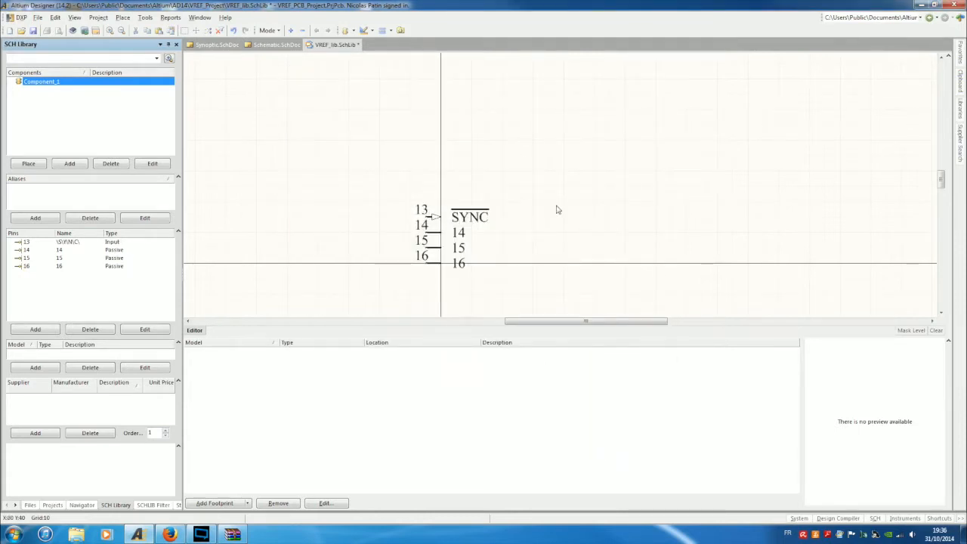
Copy pin 16 to the upper right and give it display name A and designator 3.
left_click(431, 262)
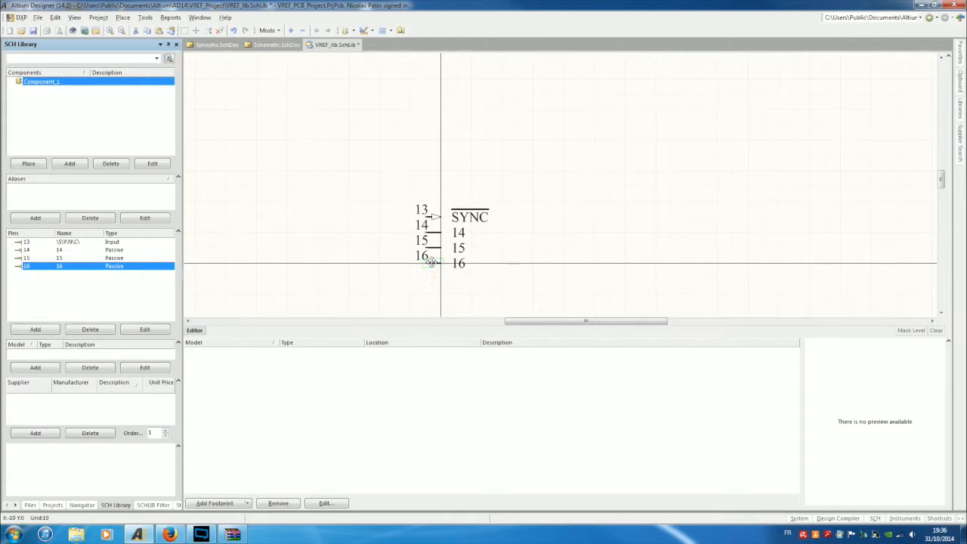
left_click_drag(430, 262, 578, 155)
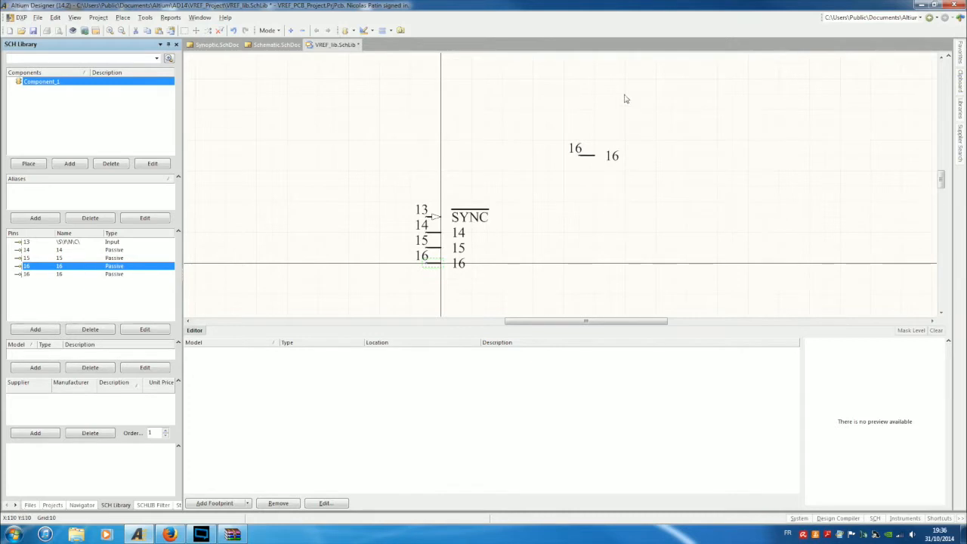
double_click(587, 157)
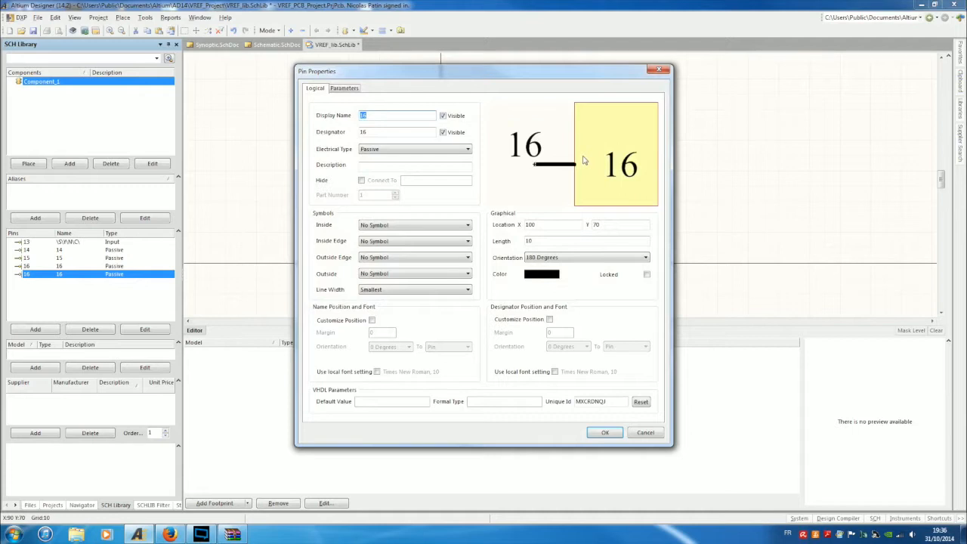
type("A")
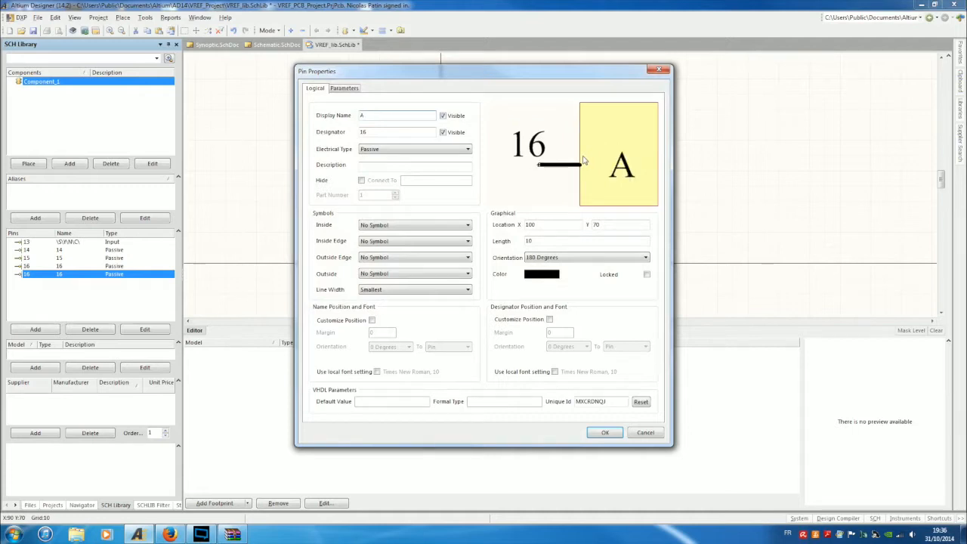
key("Tab")
type("3")
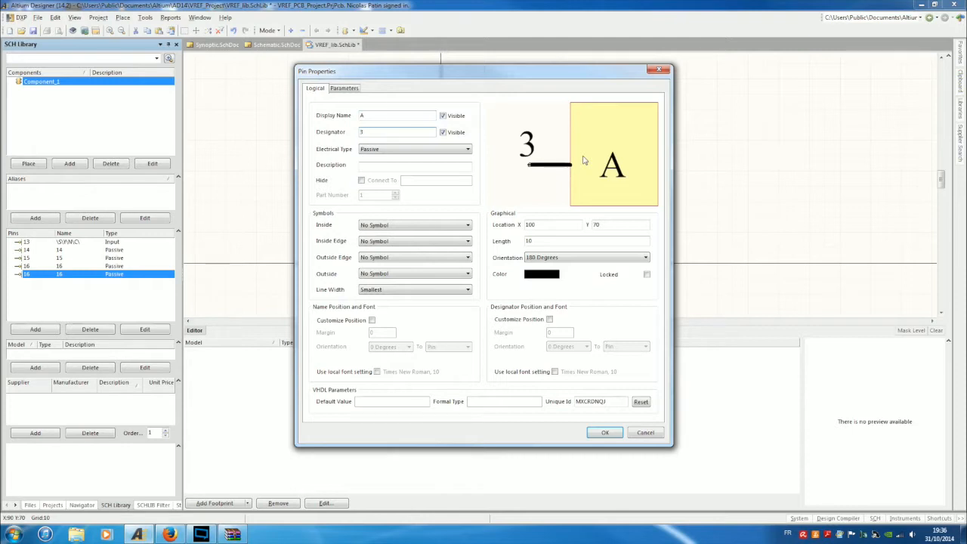
key("Return")
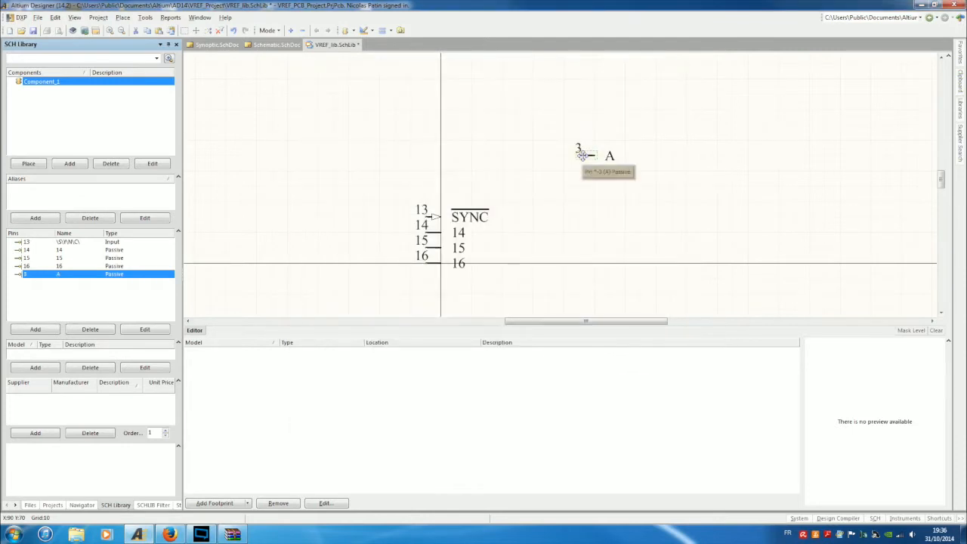
Rotate pin 3 (A) to face the opposite way and set it down in place.
key("space")
key("space")
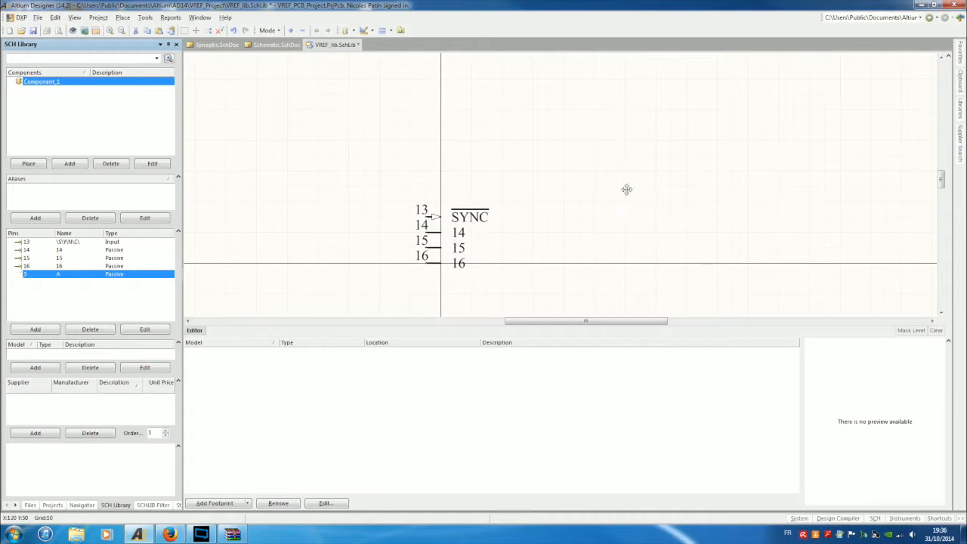
key("Tab")
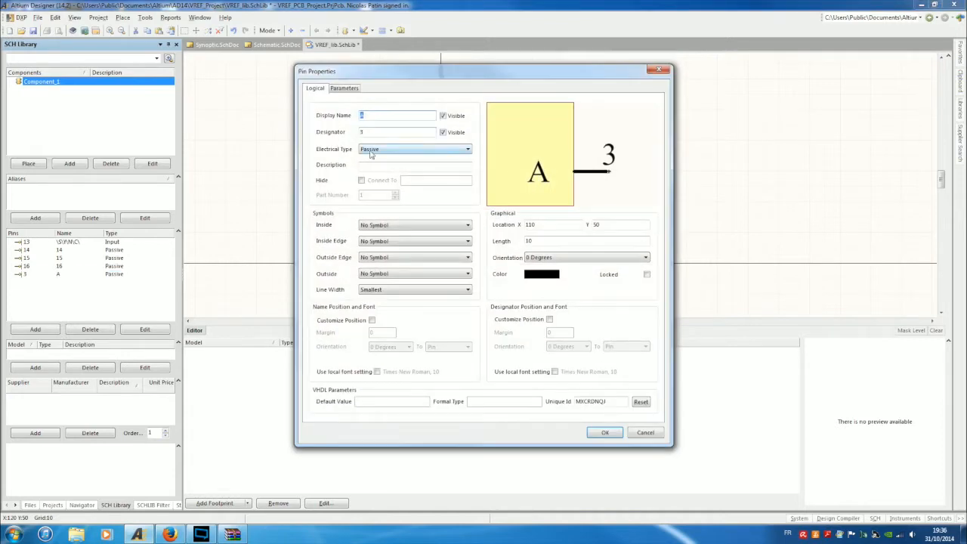
left_click(603, 433)
left_click_drag(625, 188, 626, 202)
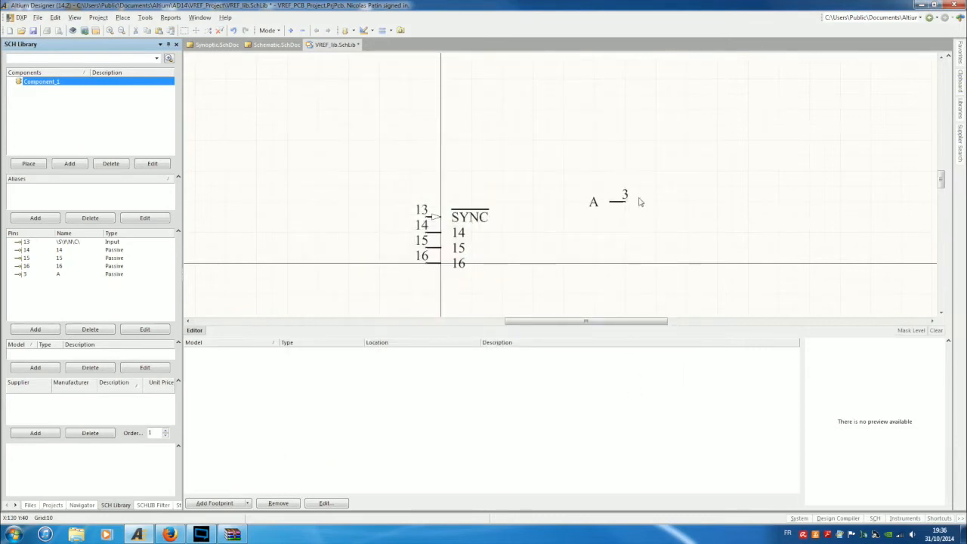
left_click(615, 202)
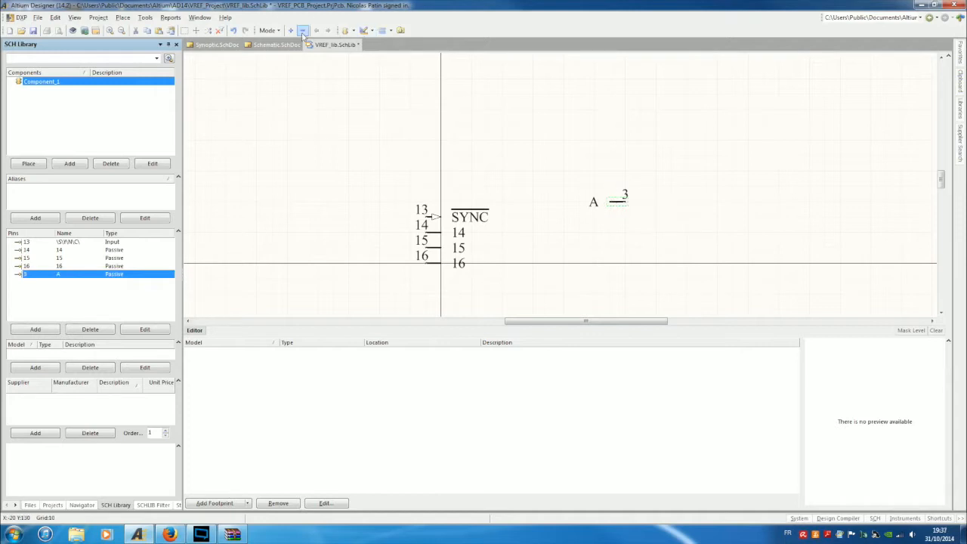
Shift pins 11–16 slightly left and down, then anchor the body rectangle's first corner above pin 11.
left_click(368, 30)
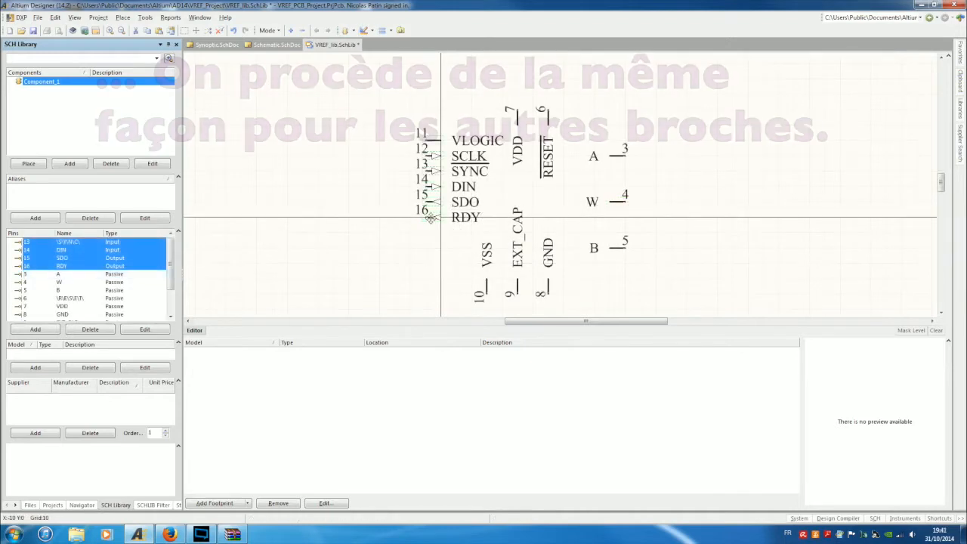
left_click_drag(429, 218, 420, 237)
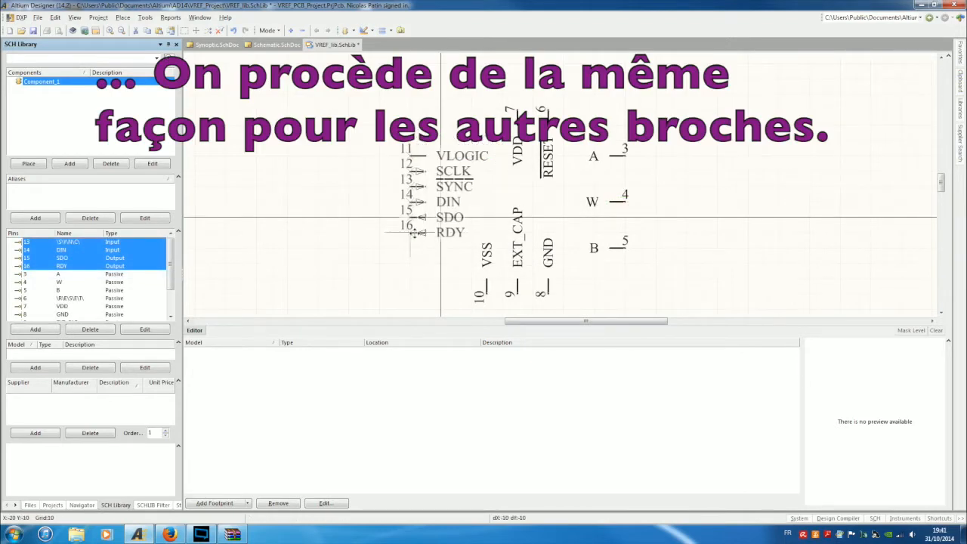
left_click(373, 287)
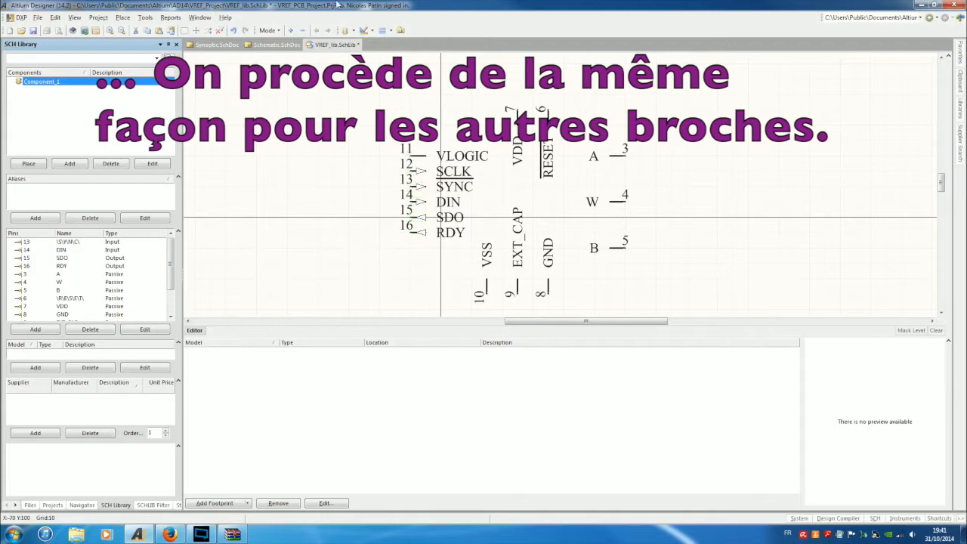
left_click(372, 31)
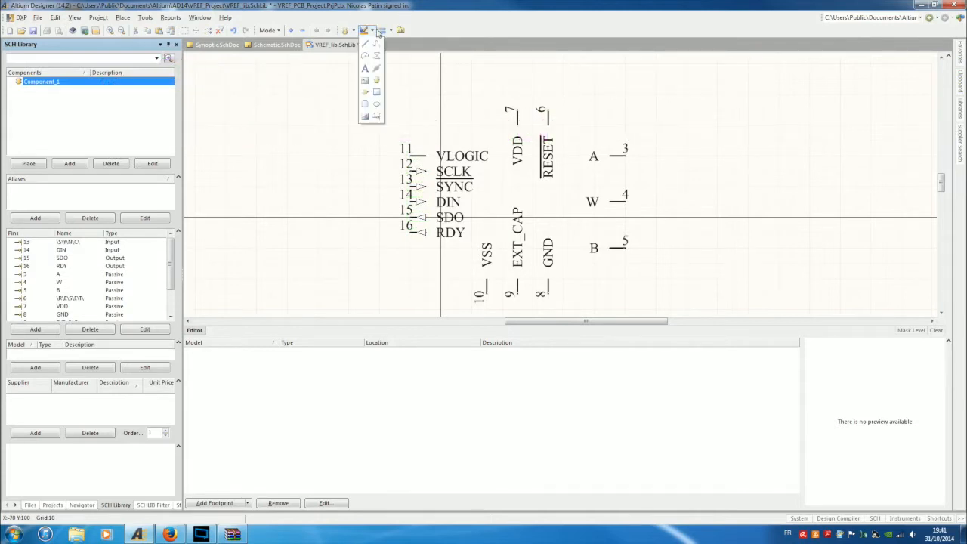
left_click(376, 92)
left_click(431, 130)
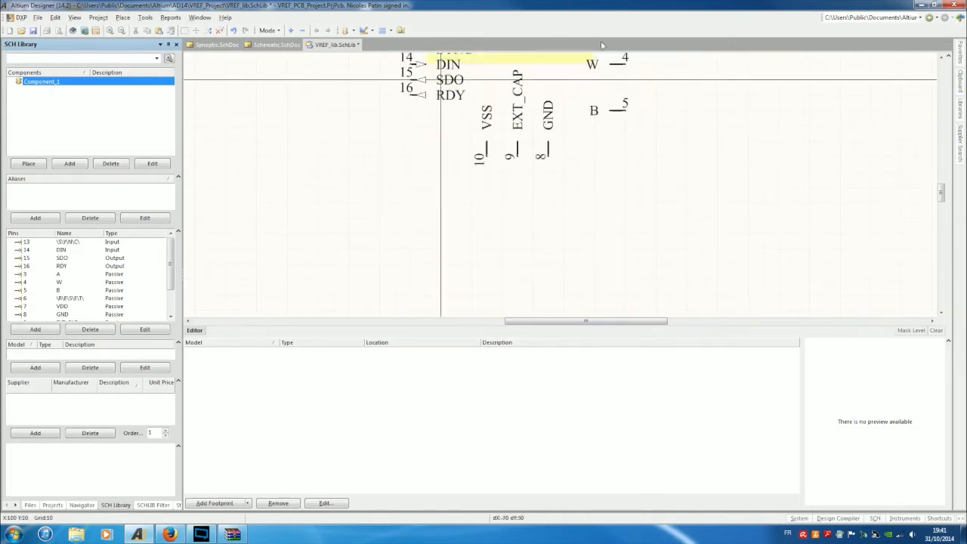
Finish the yellow body rectangle below the pins and send it to the back behind them.
left_click(610, 141)
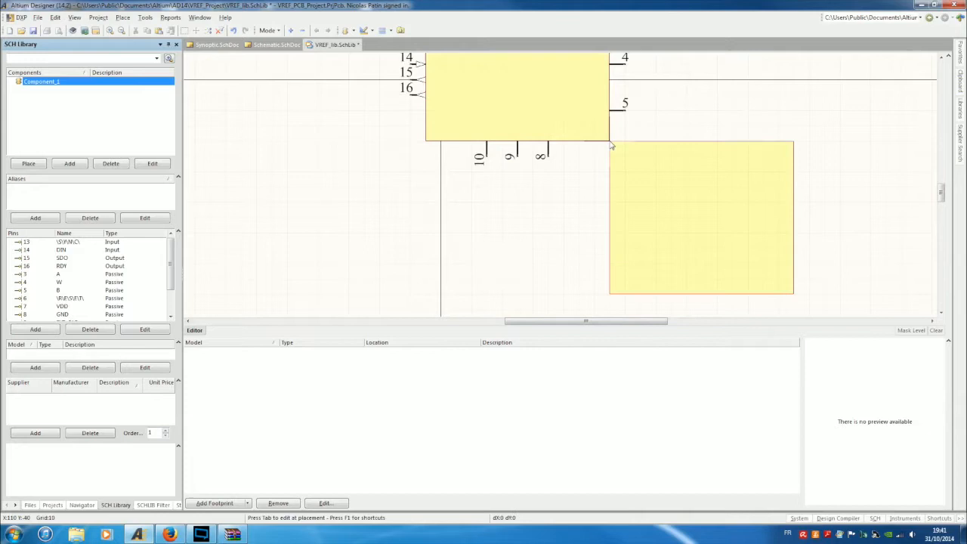
right_click(670, 154)
scroll(661, 151, "up", 4)
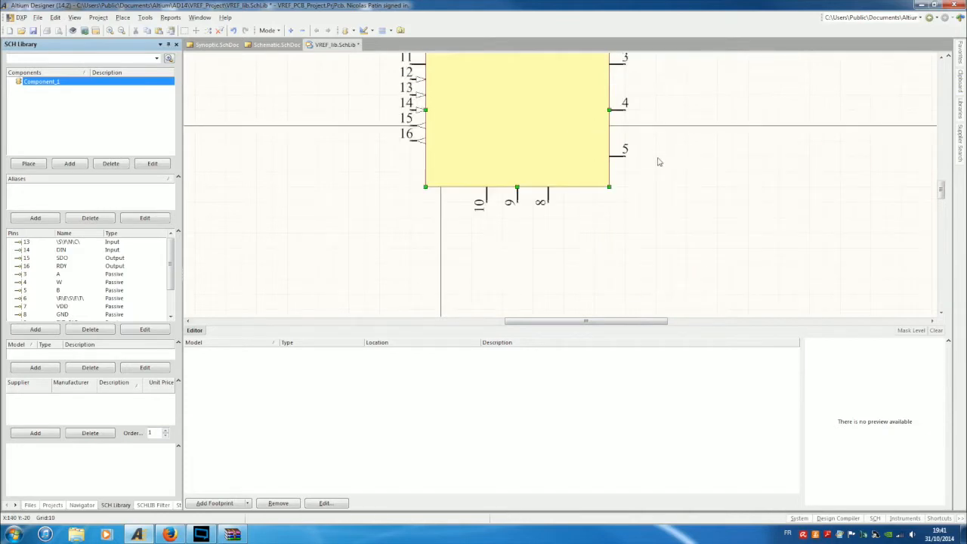
left_click(56, 16)
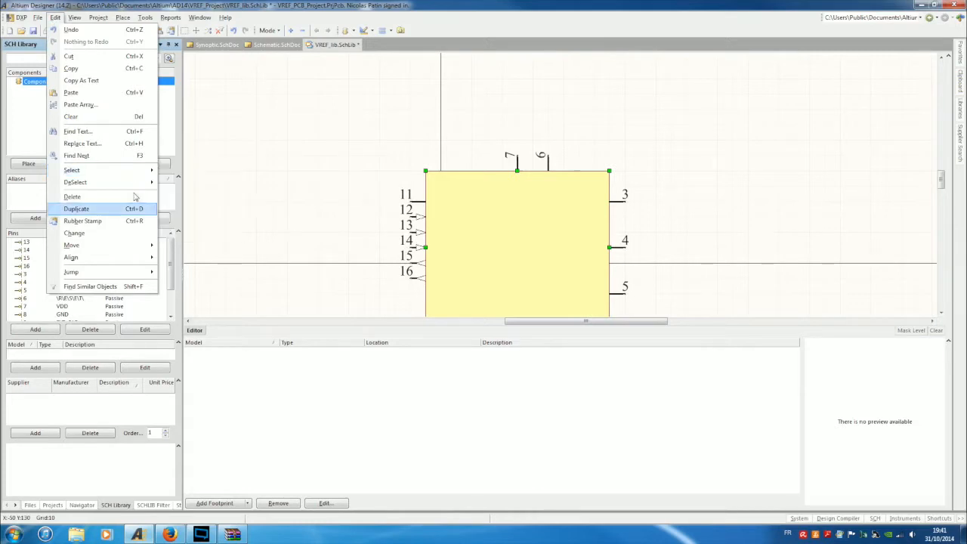
mouse_move(143, 245)
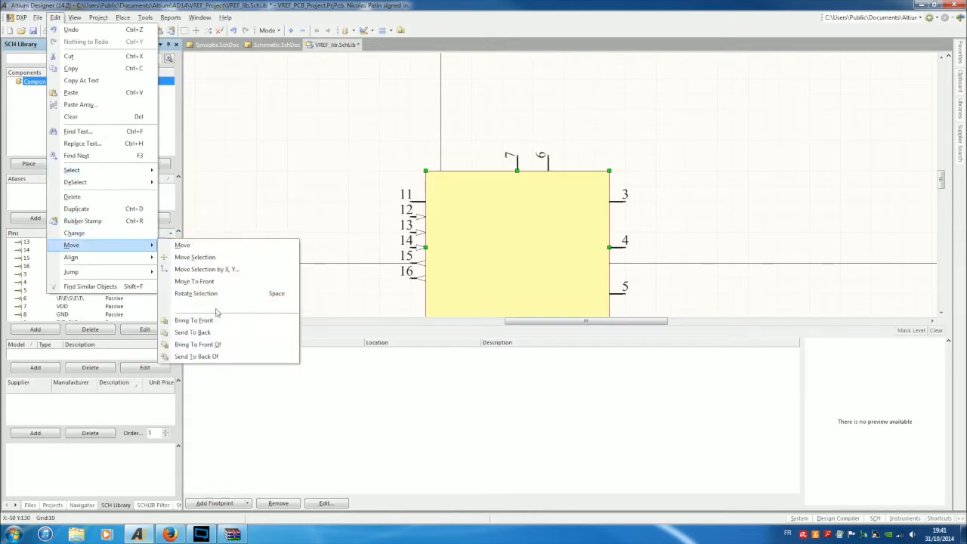
left_click(204, 332)
left_click(443, 185)
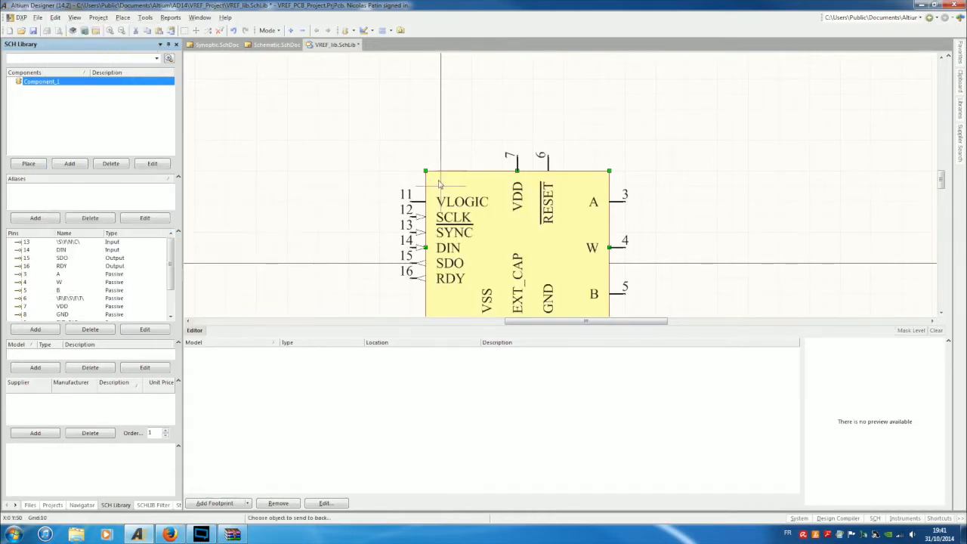
scroll(680, 175, "down", 1)
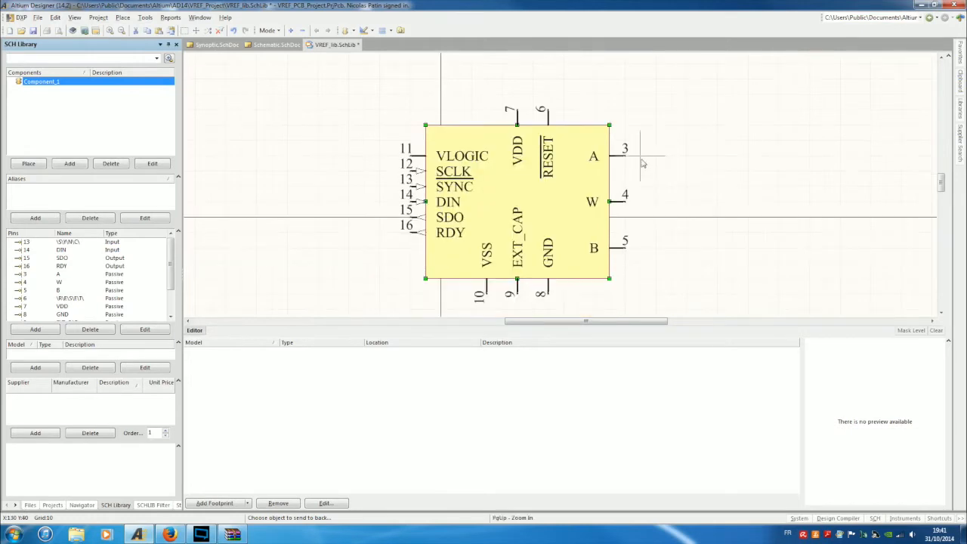
scroll(696, 172, "down", 1, "ctrl")
right_click(689, 176)
Move pins A, W and B further right and widen the body to meet them.
left_click_drag(712, 128, 663, 229)
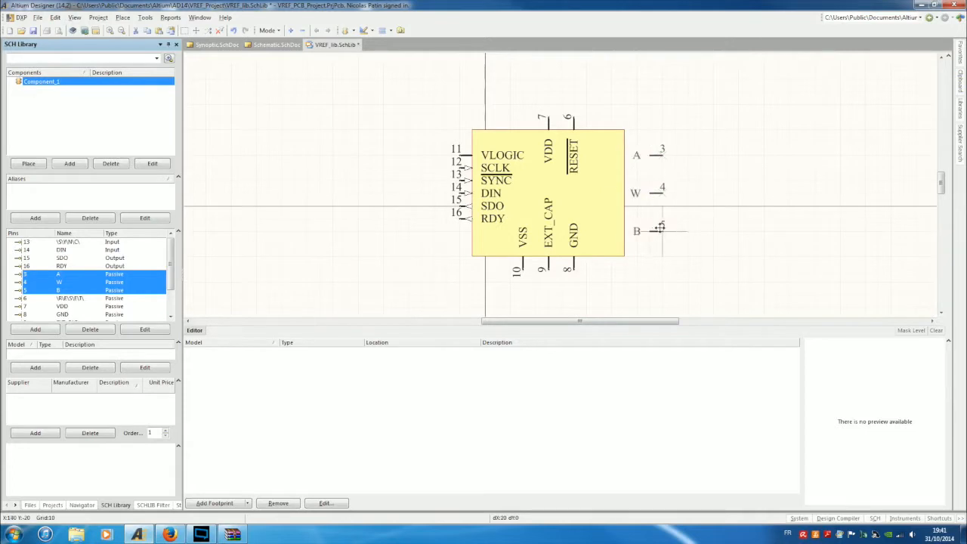
left_click(609, 200)
left_click_drag(621, 194, 644, 190)
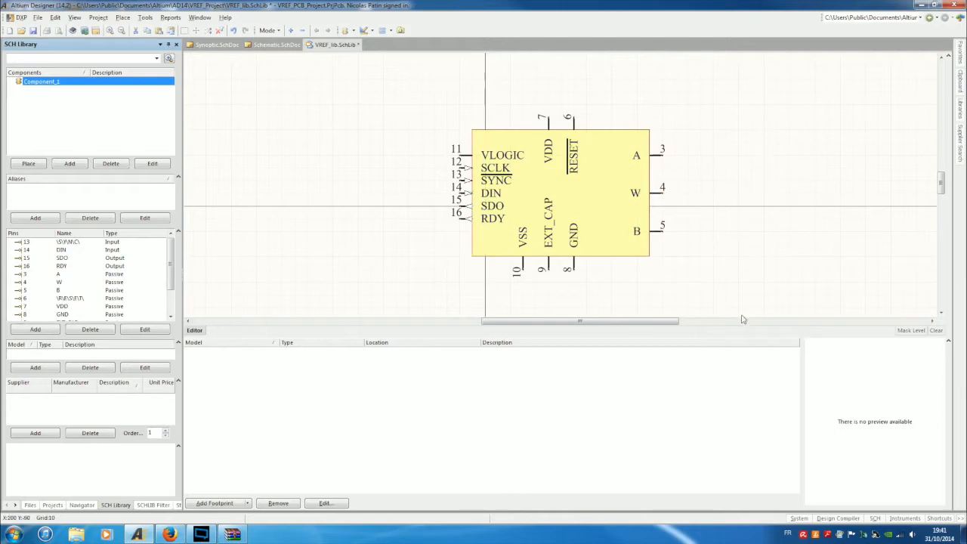
scroll(685, 190, "up", 2, "ctrl")
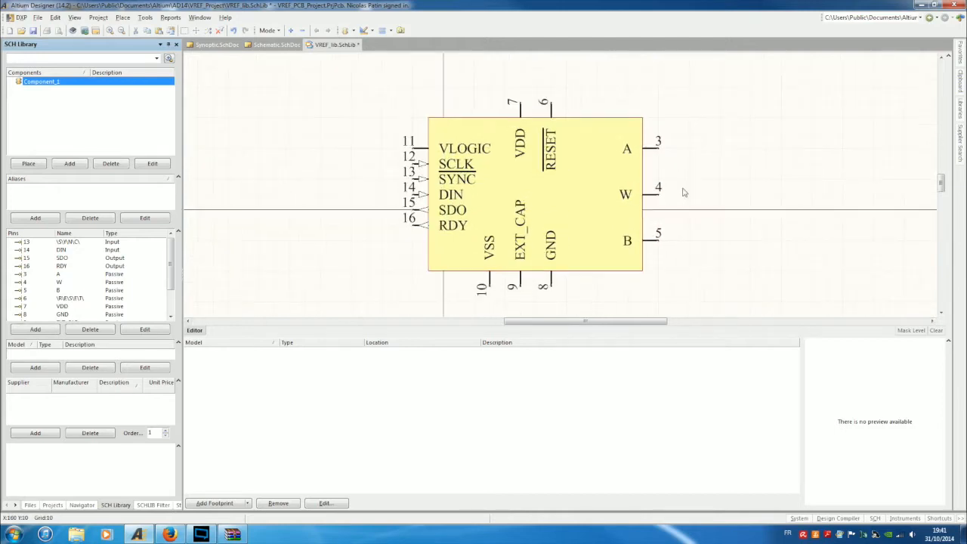
Draw a narrow rectangle inside the symbol beside pin W.
left_click(366, 30)
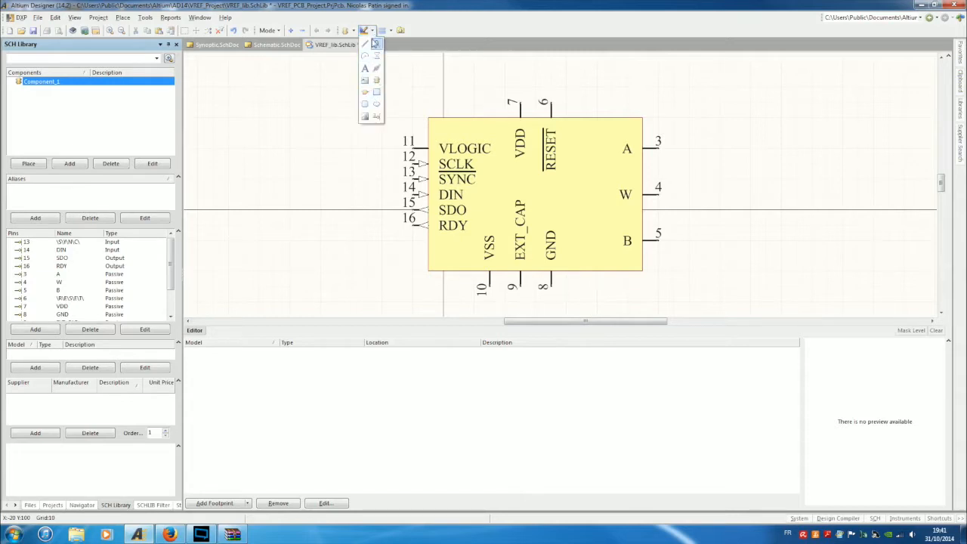
left_click(377, 92)
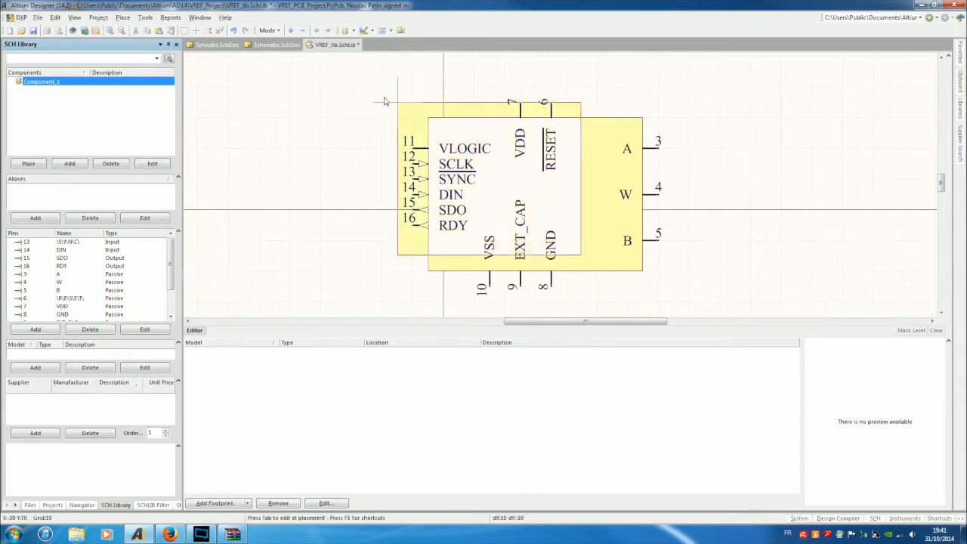
left_click(581, 164)
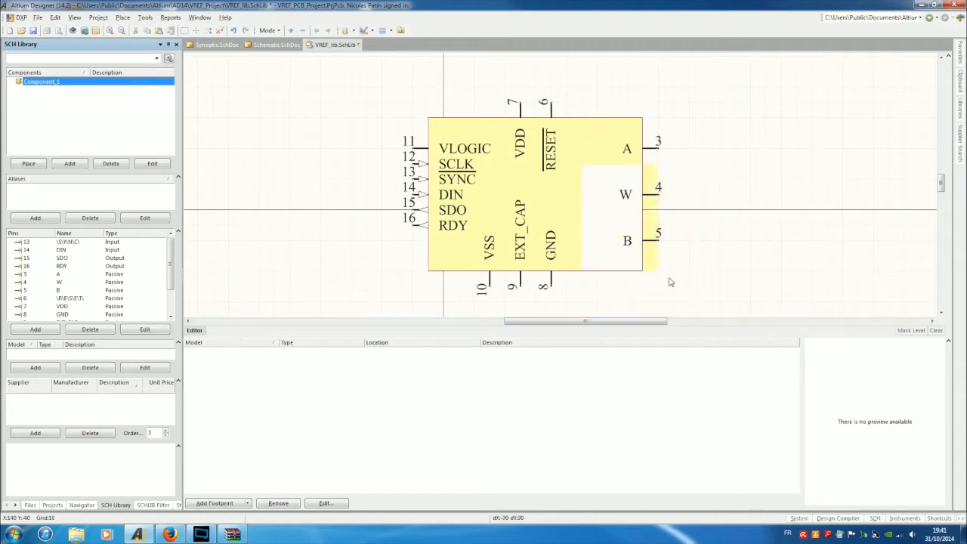
left_click(597, 224)
key("Escape")
Give the new rectangle a light-blue fill, dark-blue border and Small border width.
double_click(592, 192)
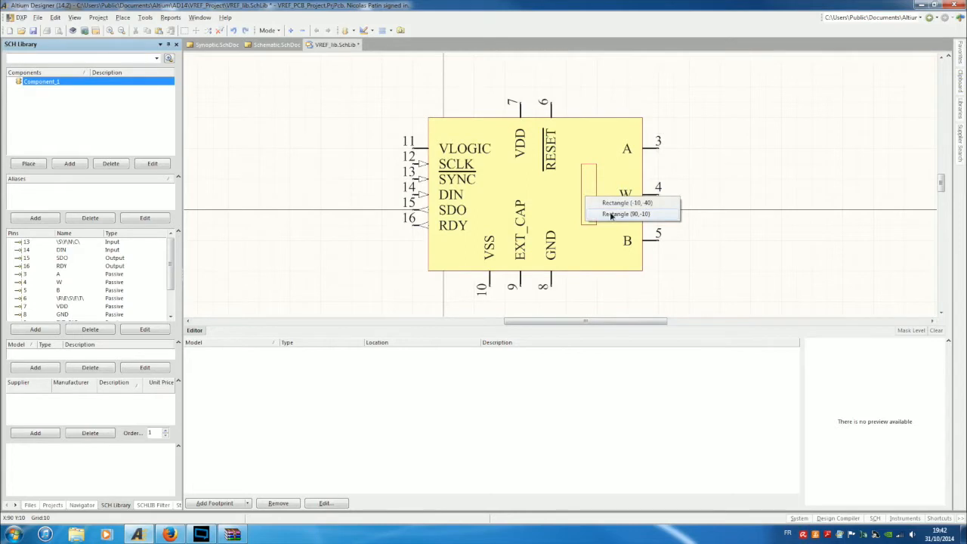
left_click(608, 211)
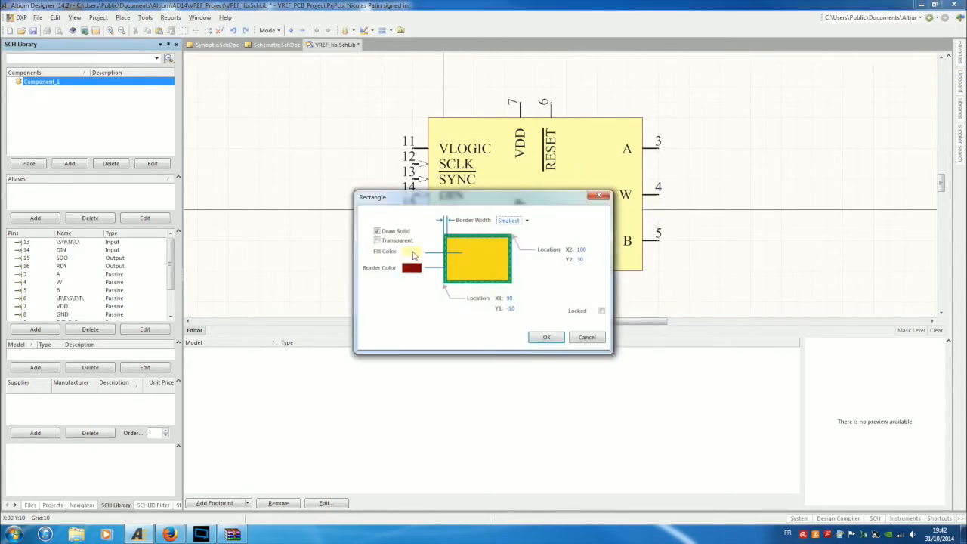
left_click(413, 255)
left_click(462, 244)
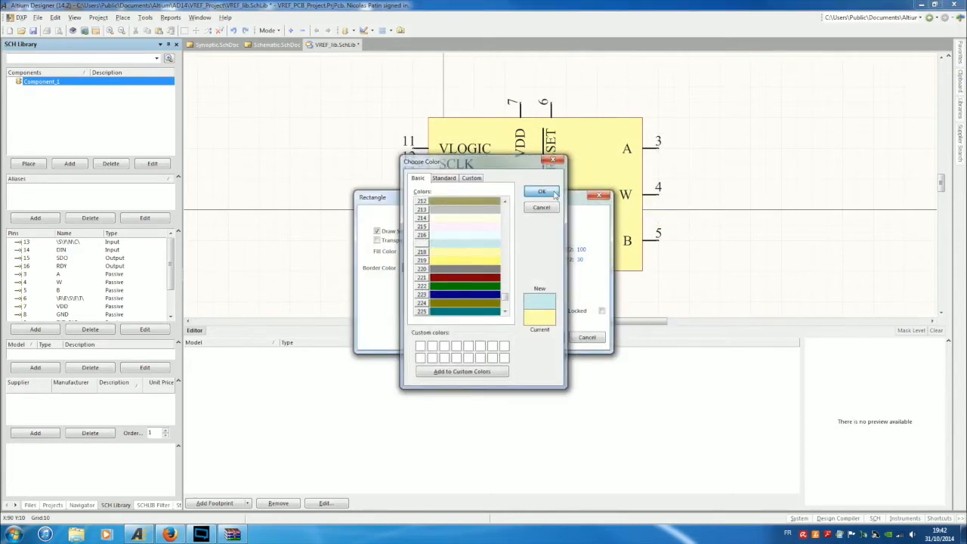
left_click(554, 194)
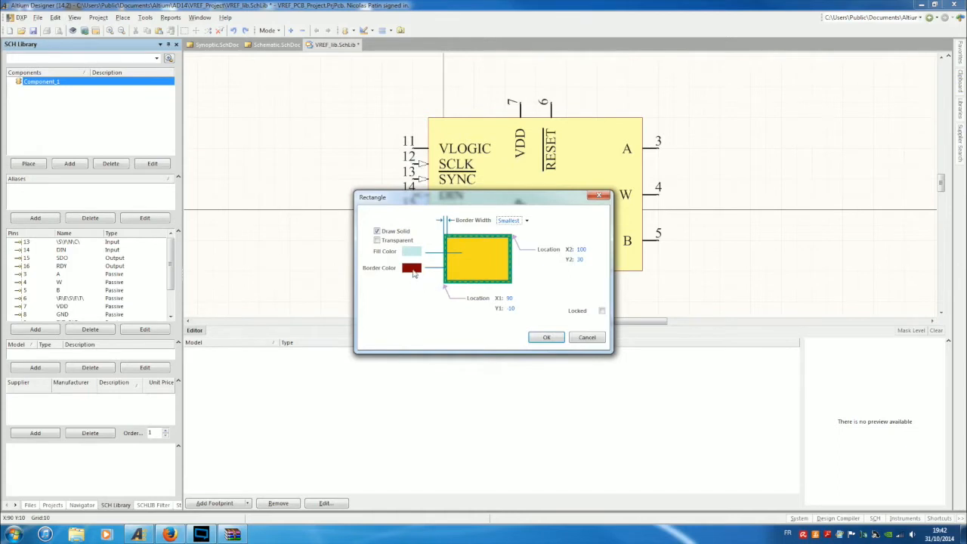
left_click(412, 269)
left_click(470, 269)
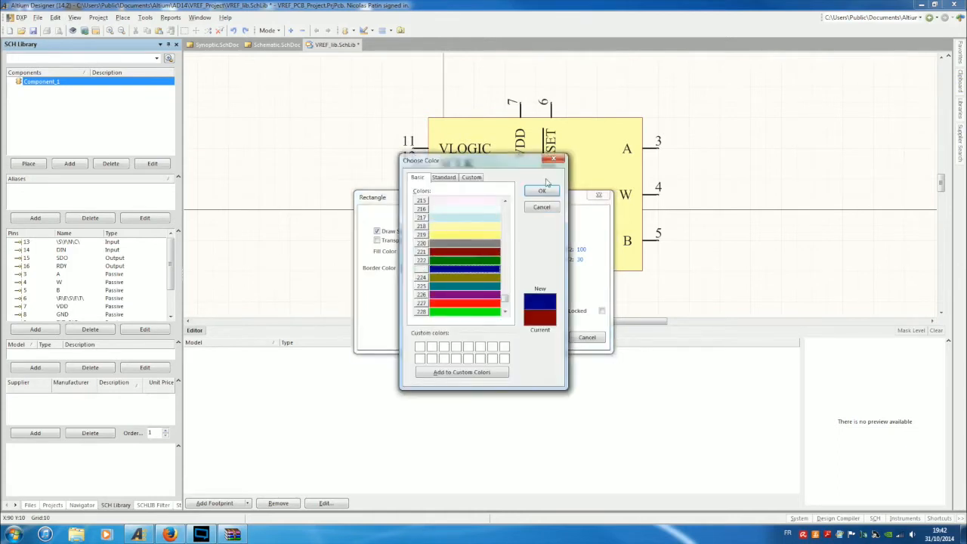
left_click(542, 191)
left_click(511, 221)
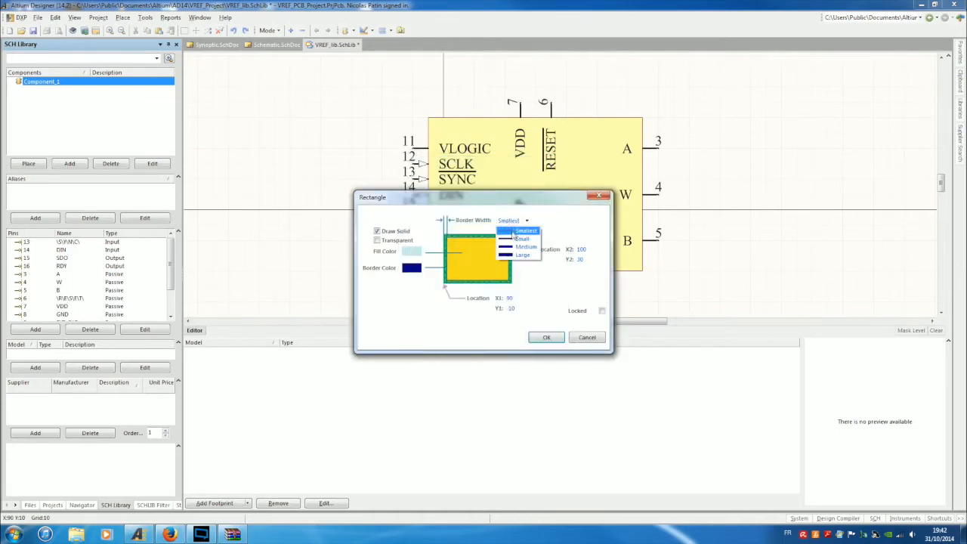
left_click(519, 238)
left_click(551, 337)
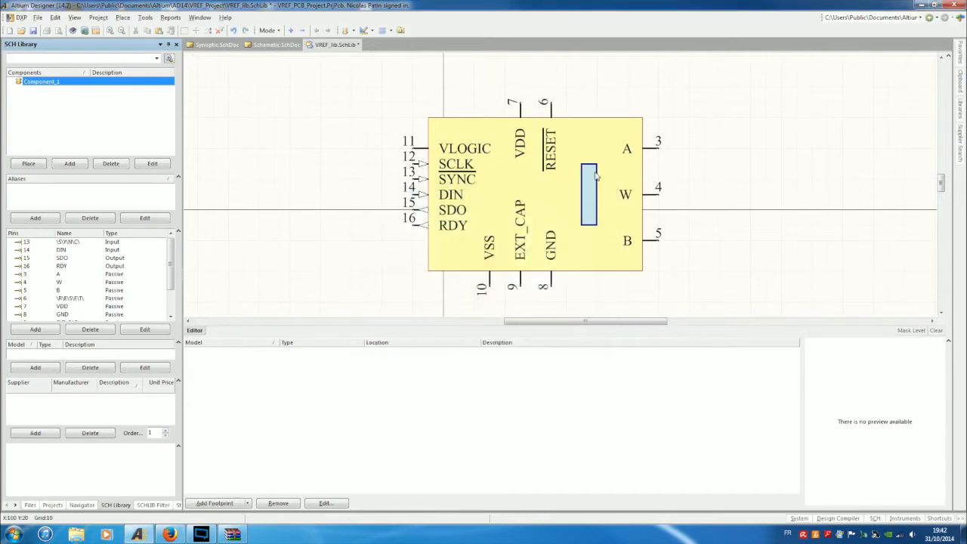
Set the snap grid to 5.
left_click(353, 34)
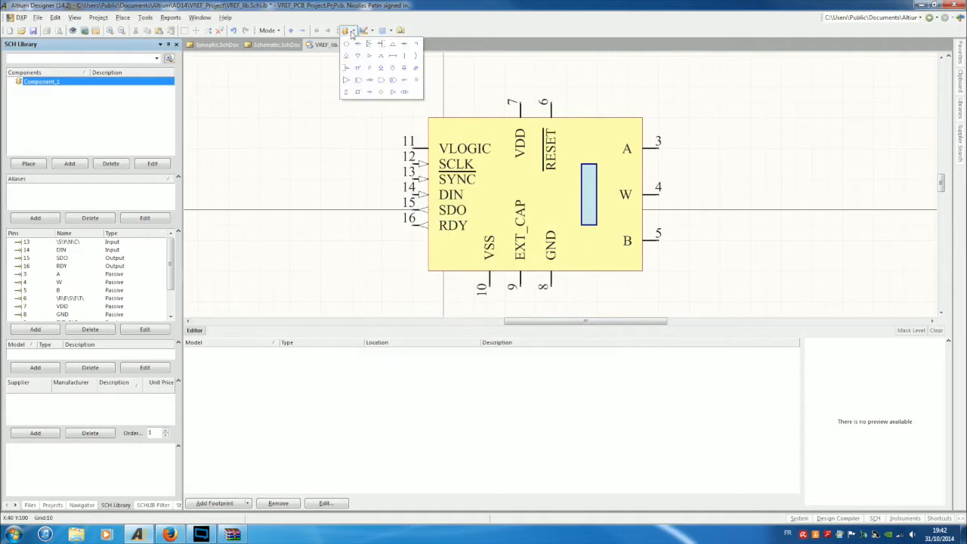
left_click(365, 44)
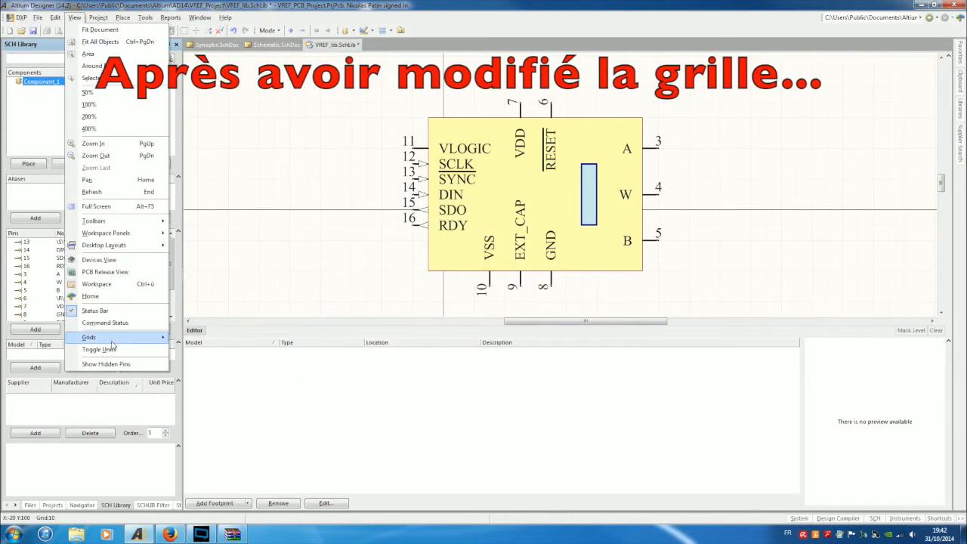
mouse_move(111, 344)
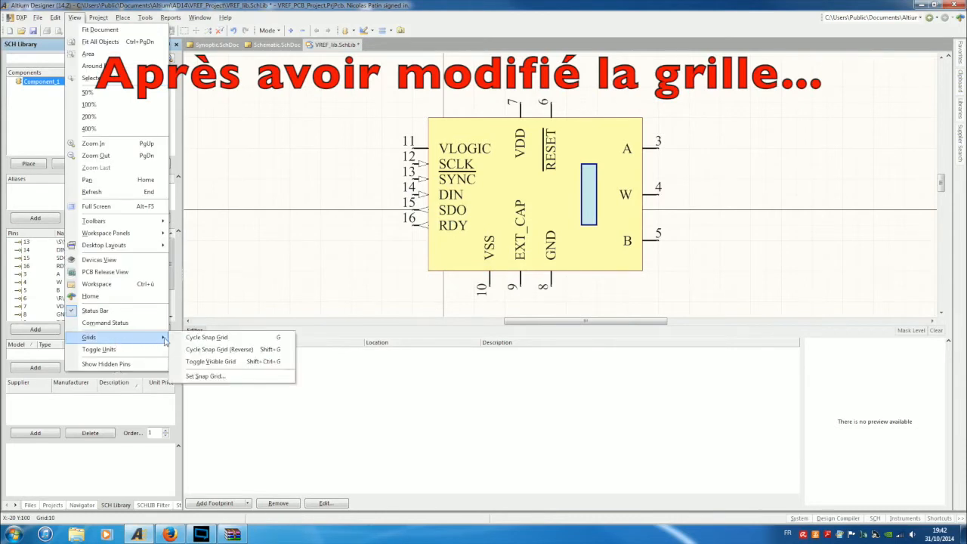
left_click(206, 376)
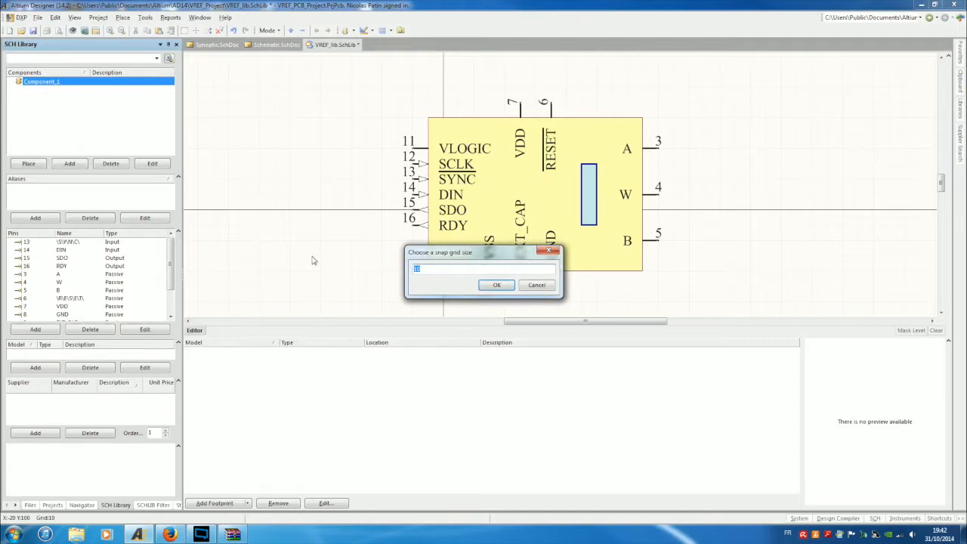
type("5")
key("Return")
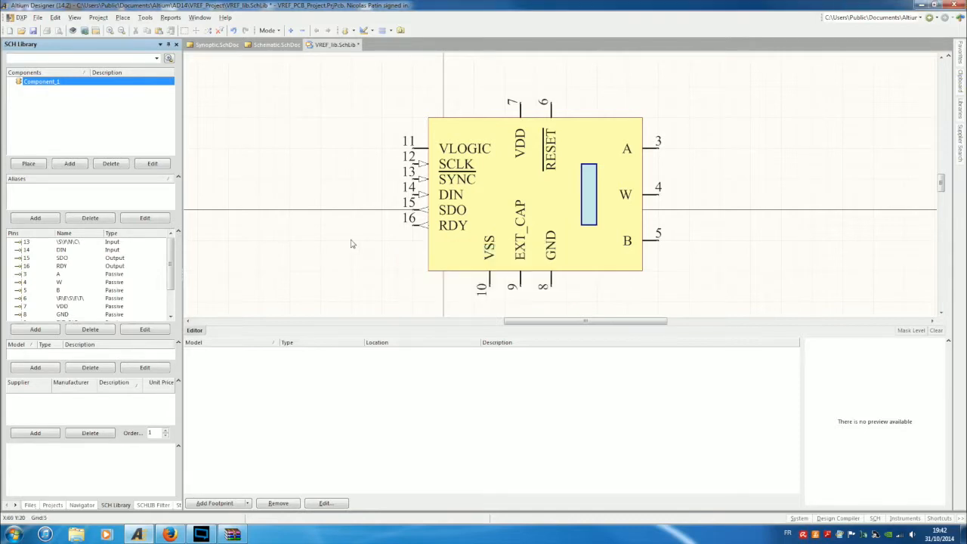
Draw lines from the rectangle's top to pin A and from its bottom to pin B.
left_click(365, 30)
left_click(365, 45)
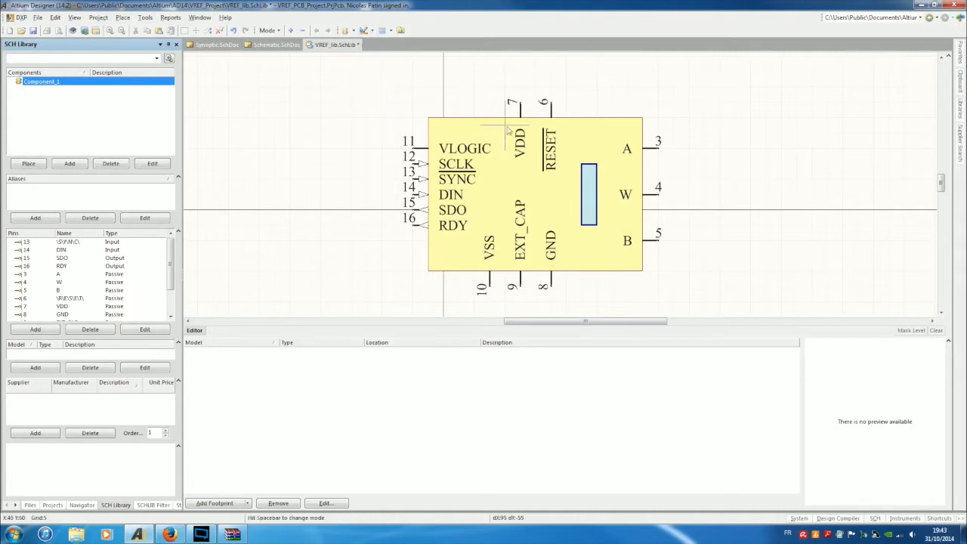
left_click(590, 163)
left_click(612, 149)
right_click(616, 154)
left_click(589, 225)
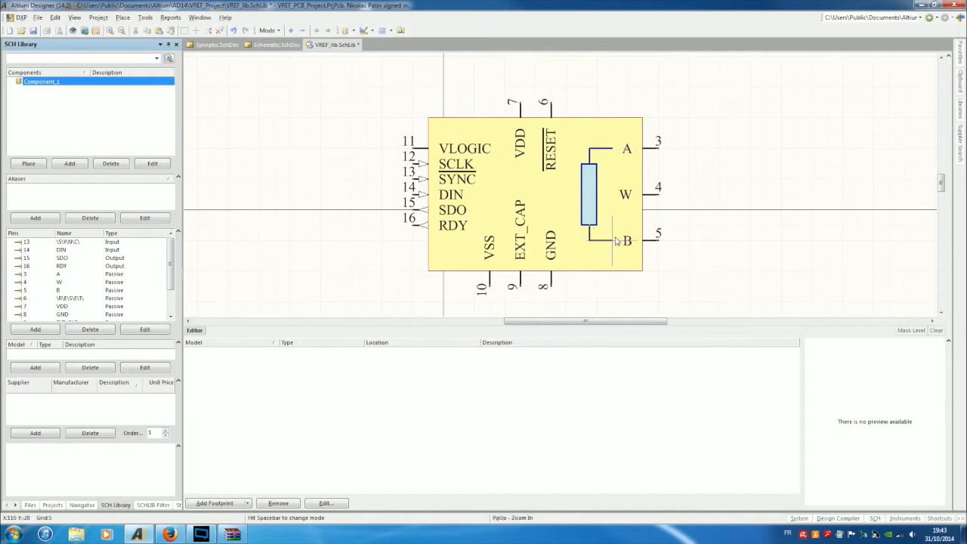
left_click(616, 242)
right_click(617, 242)
Draw a triangular wiper arrowhead pointing from pin W to the rectangle's edge.
left_click(597, 195)
left_click(607, 188)
left_click(605, 204)
left_click(598, 195)
right_click(600, 195)
right_click(769, 142)
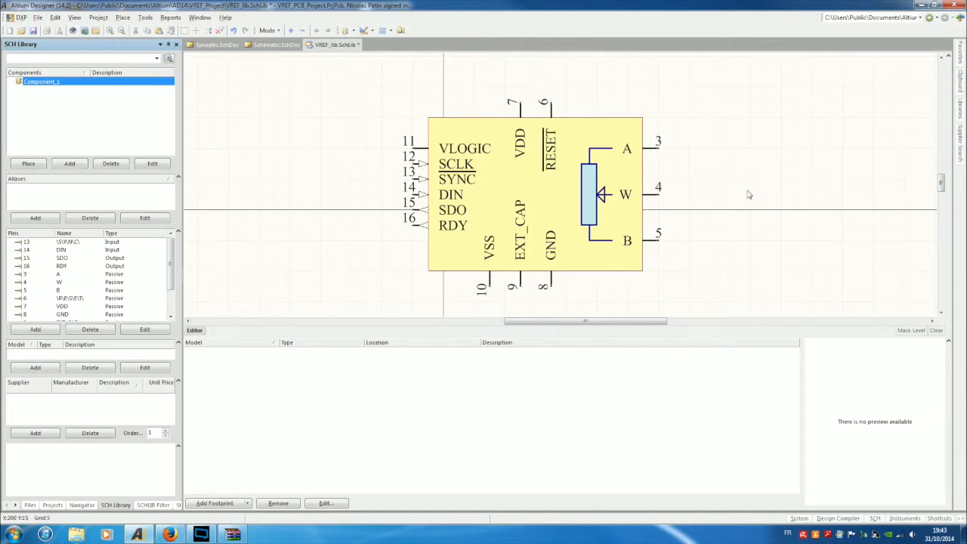
scroll(682, 167, "down", 2, "ctrl")
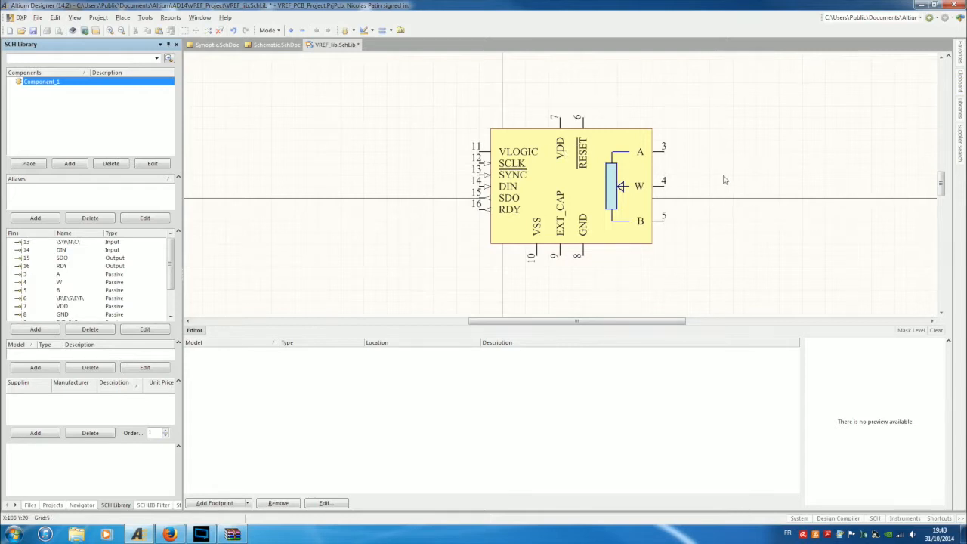
right_click_drag(724, 177, 726, 177)
right_click_drag(670, 147, 649, 163)
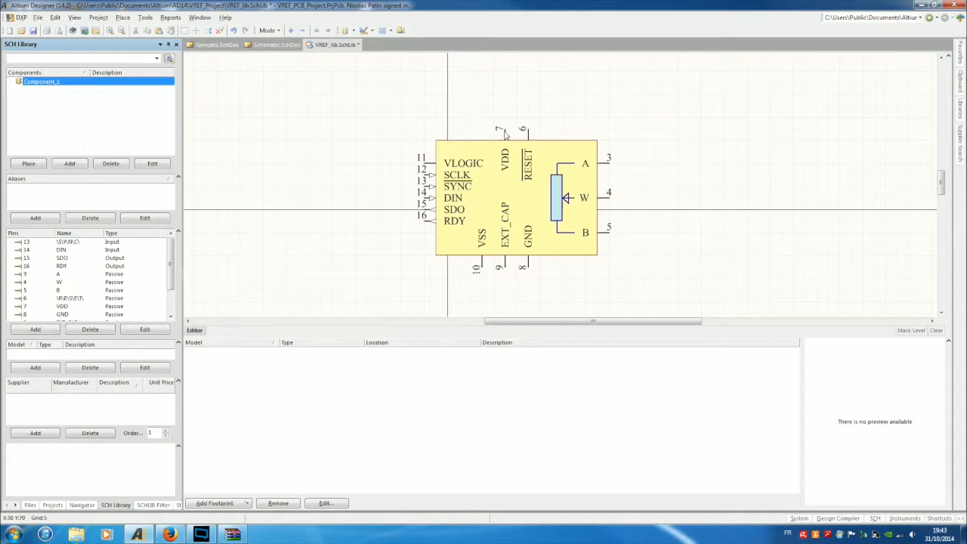
Set pins 7 VDD, 8 GND and 10 VSS to the Power electrical type.
double_click(504, 132)
left_click(398, 150)
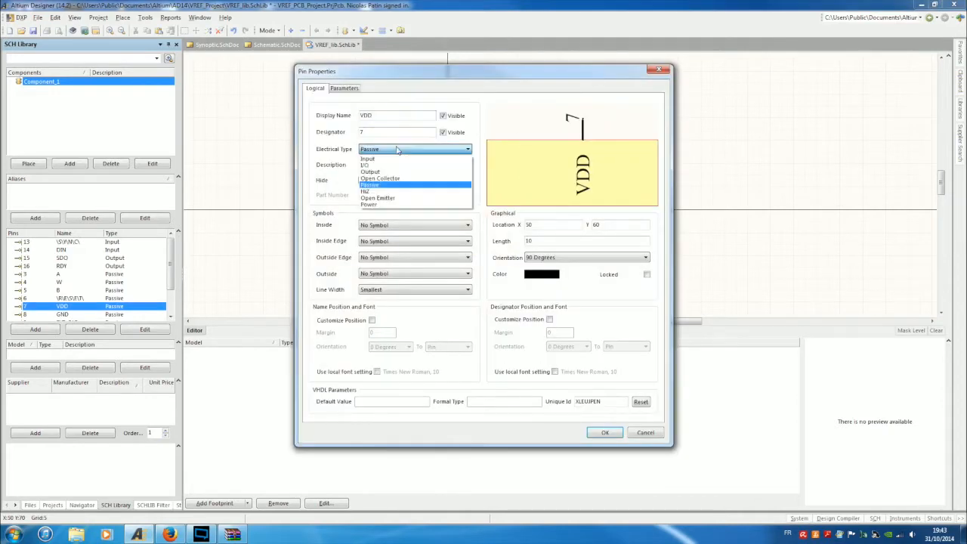
left_click(378, 205)
left_click(608, 433)
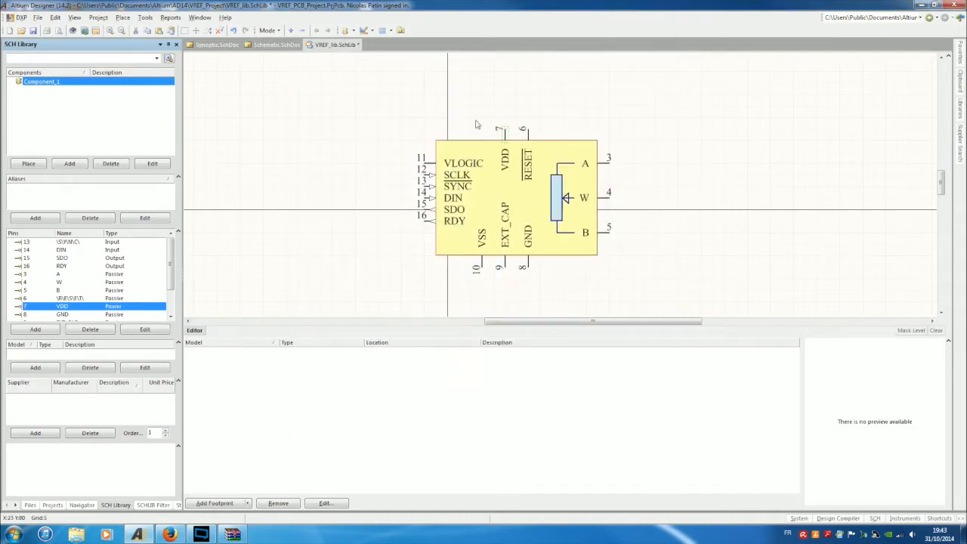
double_click(530, 263)
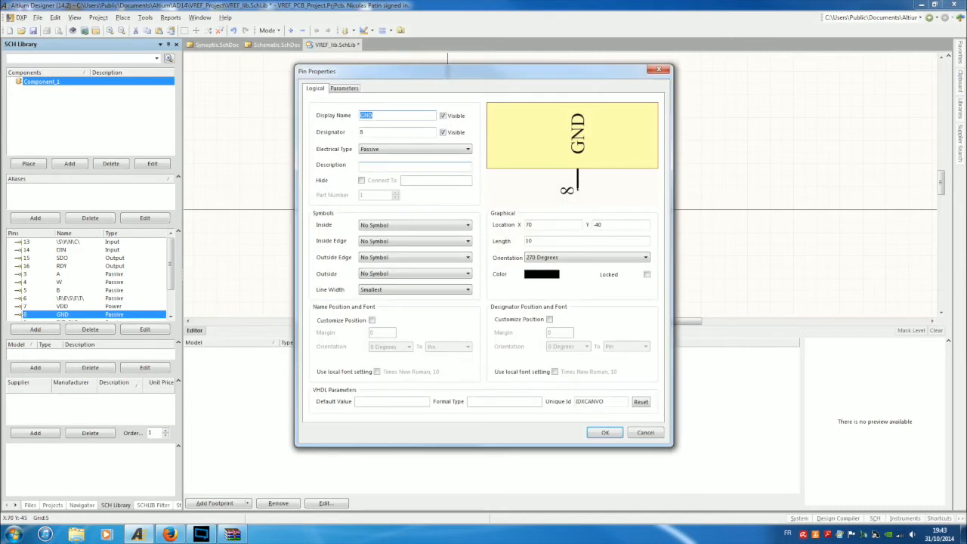
left_click(420, 151)
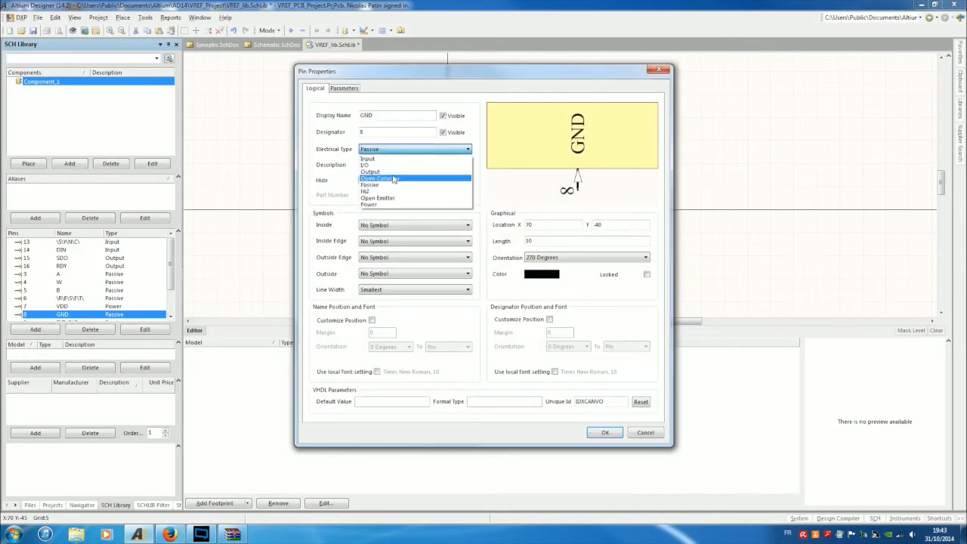
left_click(385, 204)
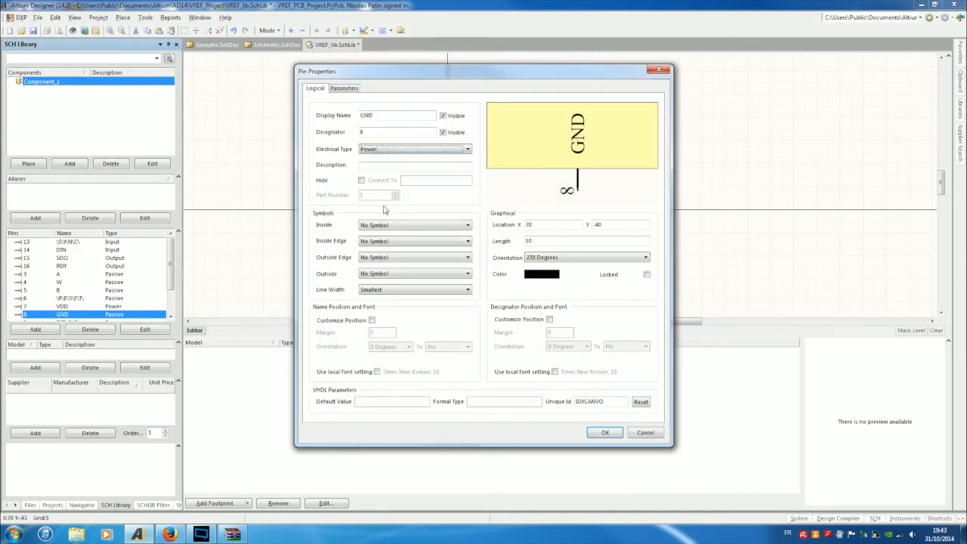
left_click(604, 432)
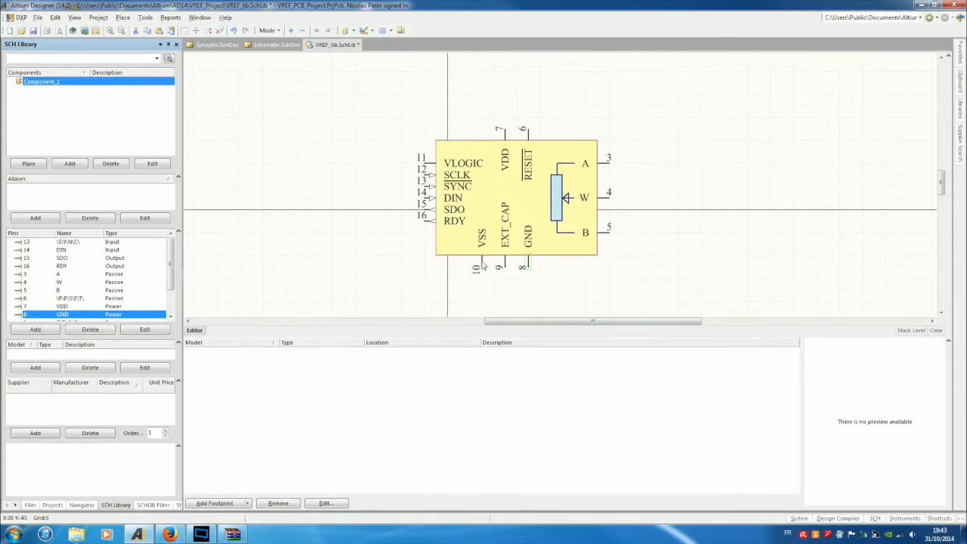
double_click(482, 265)
left_click(400, 151)
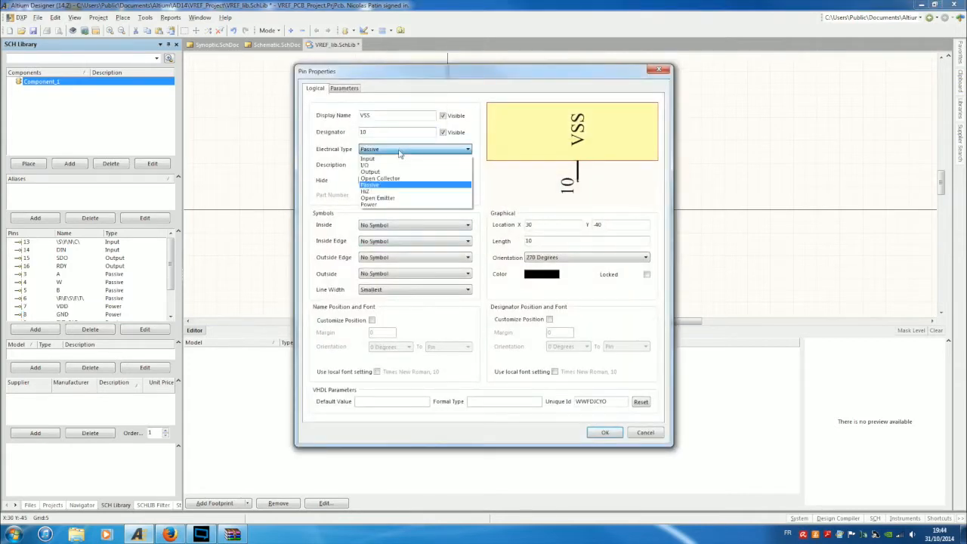
left_click(385, 204)
left_click(603, 433)
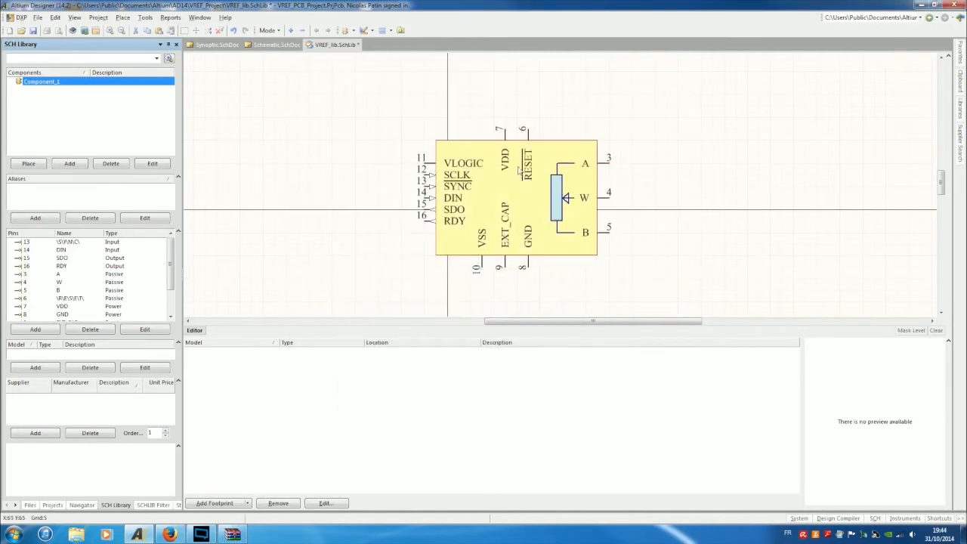
Make pin 6 RESET an Input pin.
double_click(528, 133)
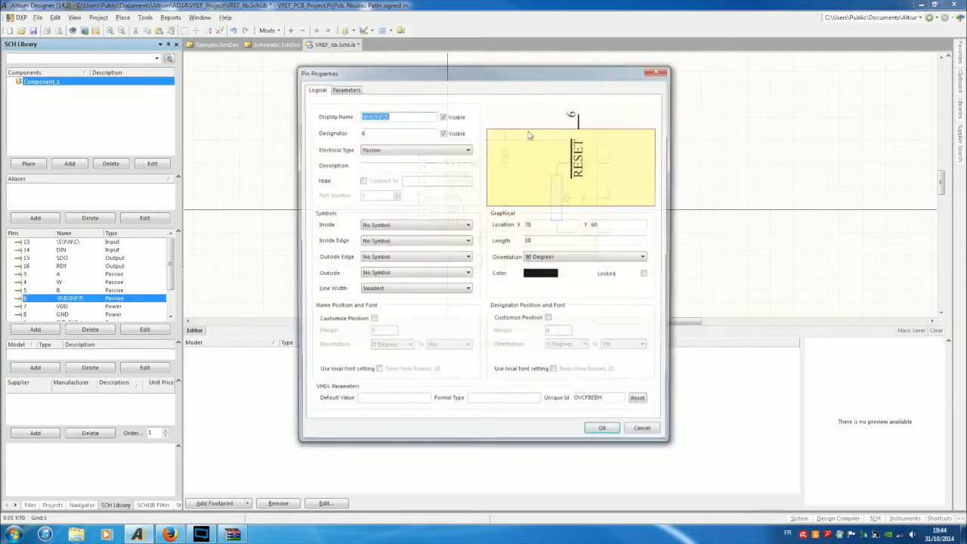
left_click(374, 151)
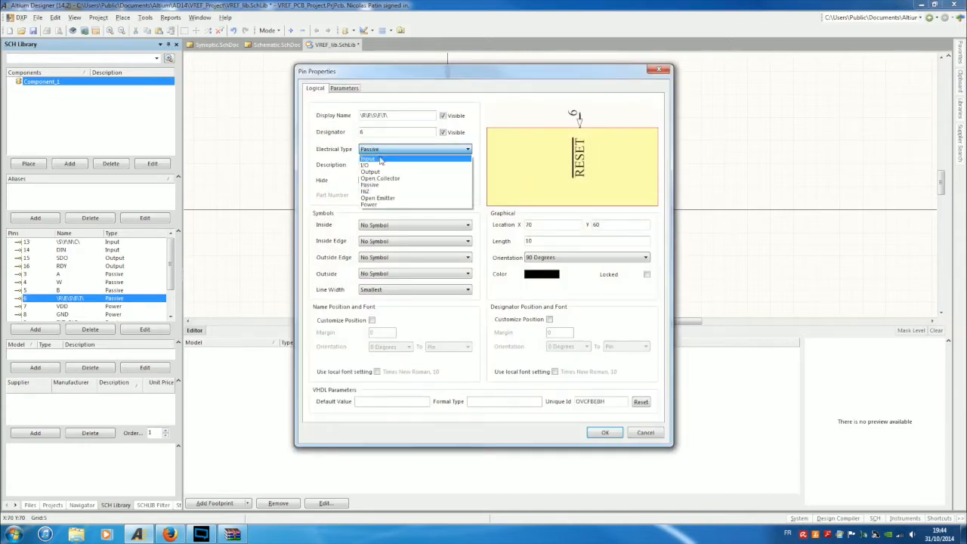
left_click(380, 159)
left_click(605, 432)
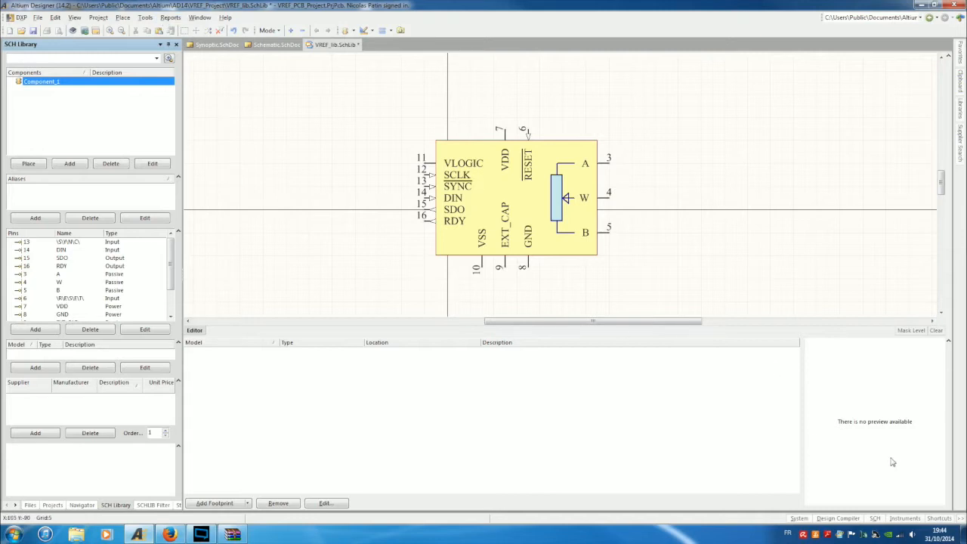
Open the Supplier Search panel from the System panel list and begin entering the AD5293 keyword.
left_click(799, 518)
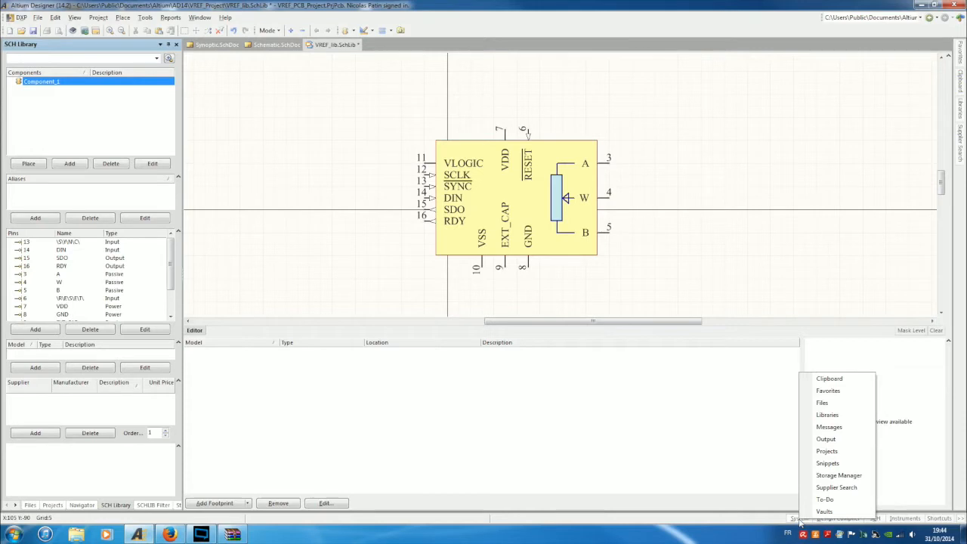
left_click(758, 519)
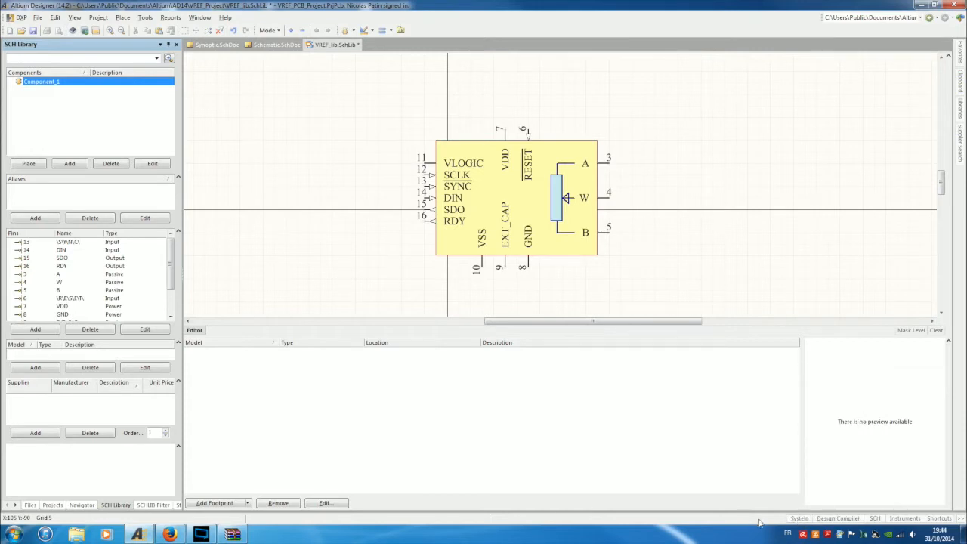
left_click(800, 519)
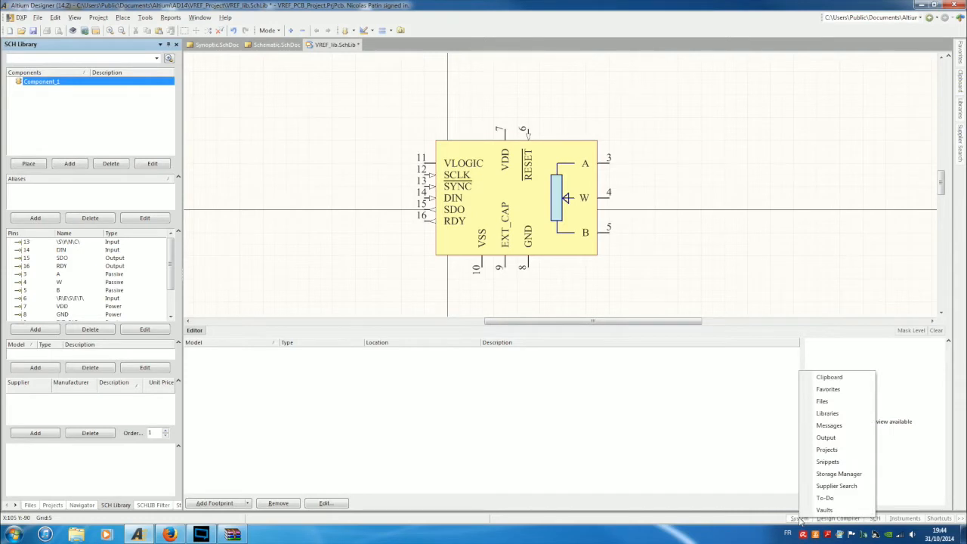
left_click(834, 486)
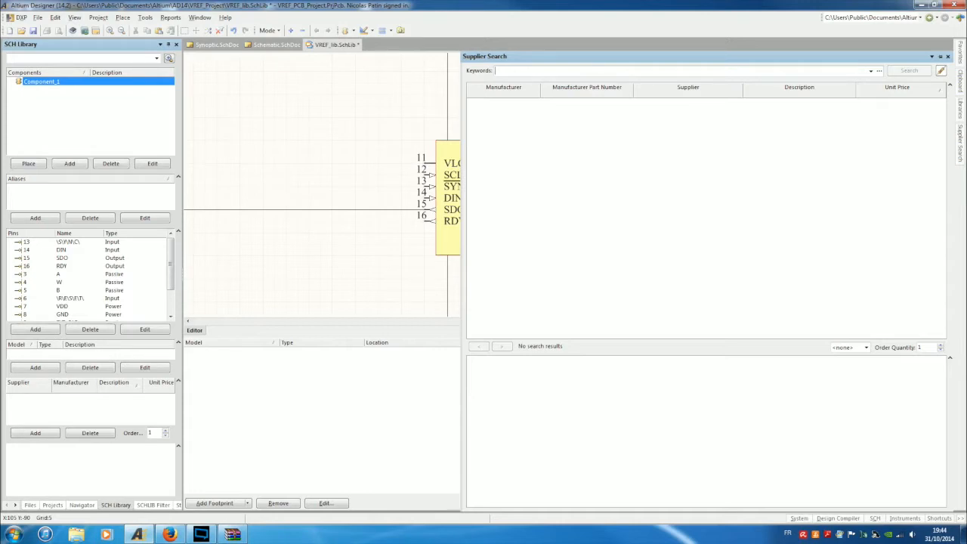
type("A")
Complete the AD5293 keyword, run the supplier search, and scroll through the distributor results.
type("93")
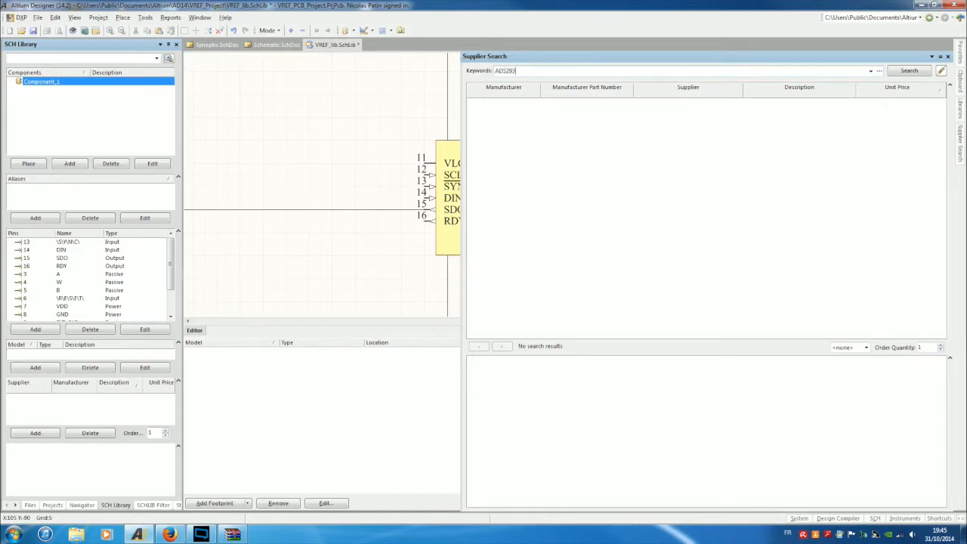
key("Return")
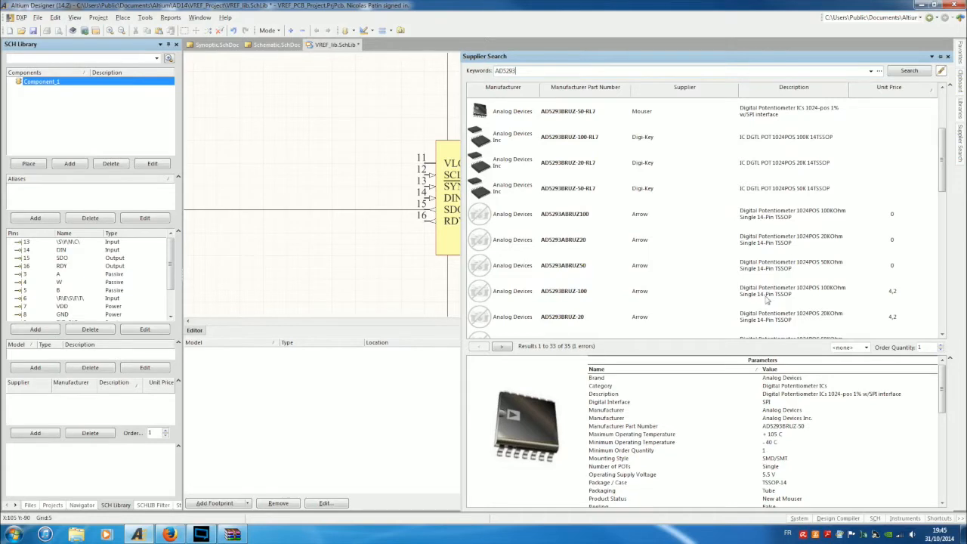
left_click(905, 76)
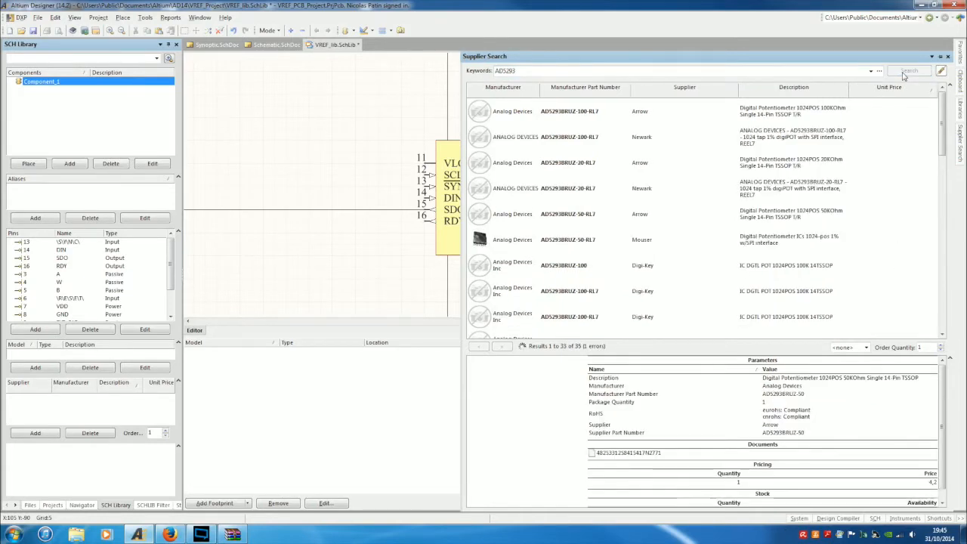
mouse_move(943, 115)
left_mouse_down()
mouse_move(943, 299)
mouse_move(944, 114)
left_mouse_up()
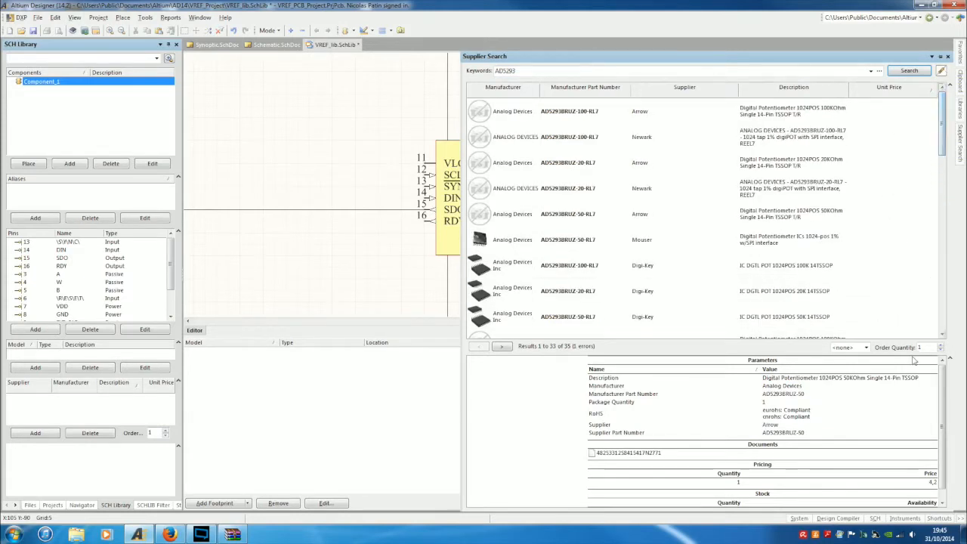
scroll(940, 391, "down", 1)
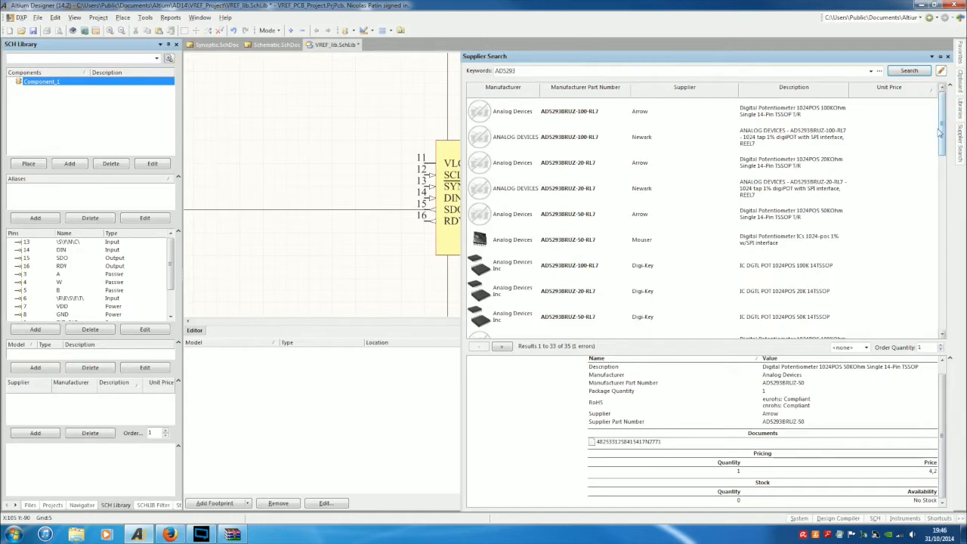
scroll(943, 166, "down", 1)
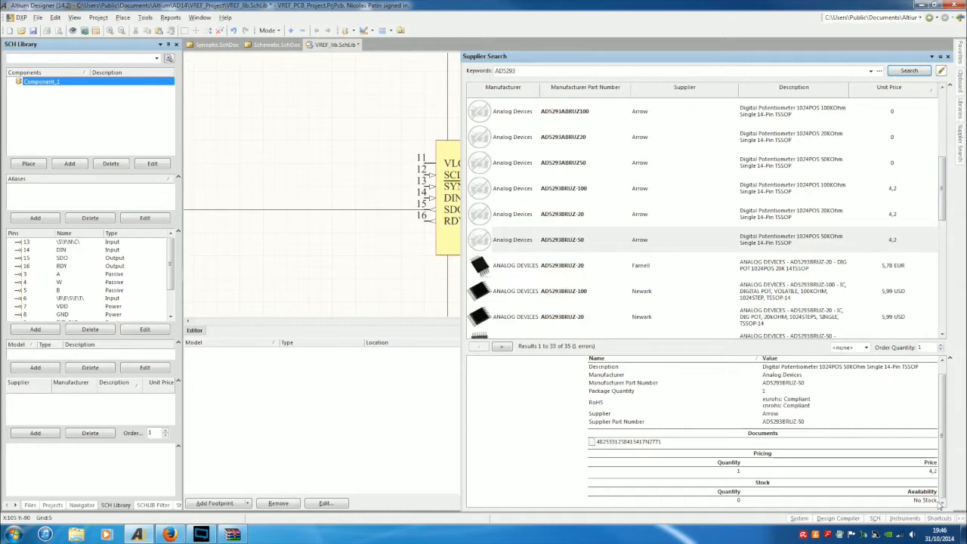
Select the Farnell AD5293BRUZ-20 offer and review its 5,78 EUR price, 1000-unit pricing and 390 stock.
left_click(496, 272)
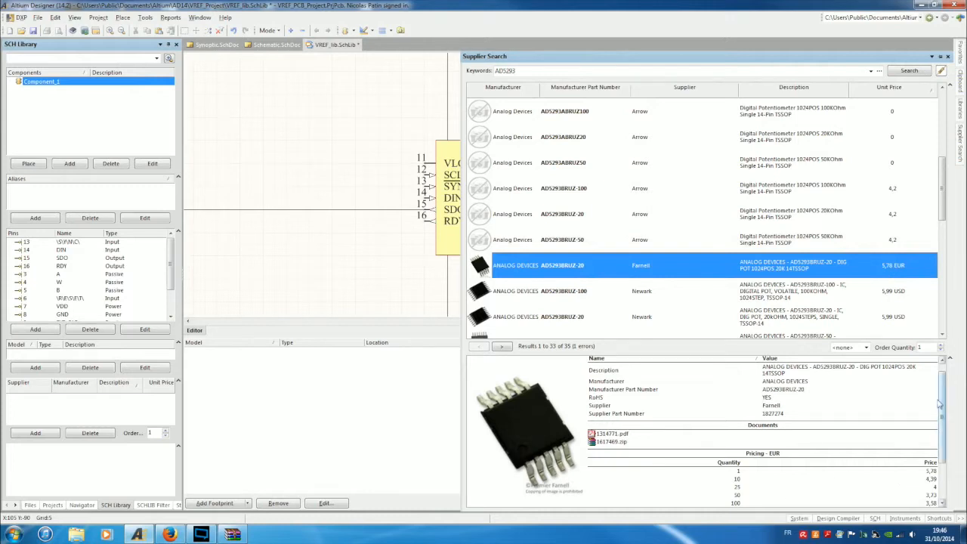
left_click_drag(942, 404, 943, 454)
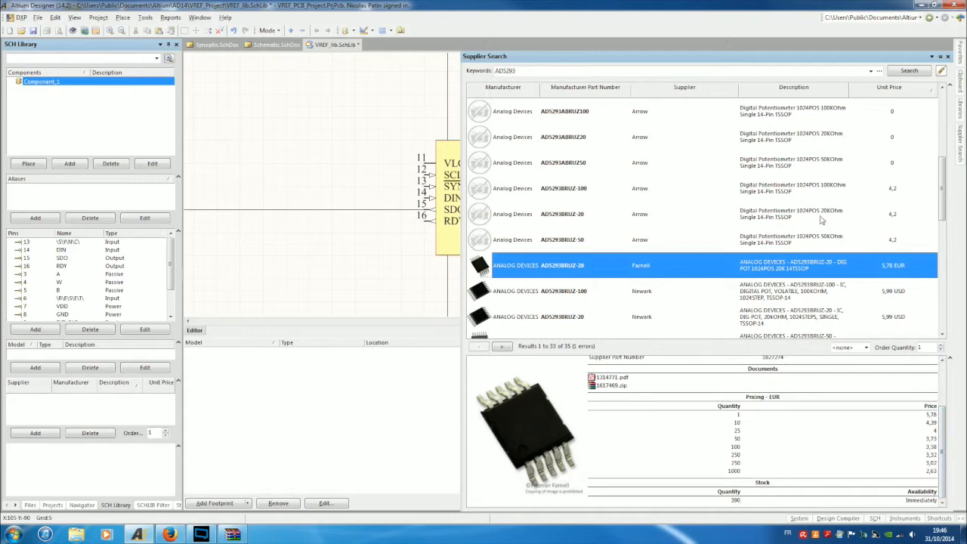
left_click_drag(944, 178, 955, 312)
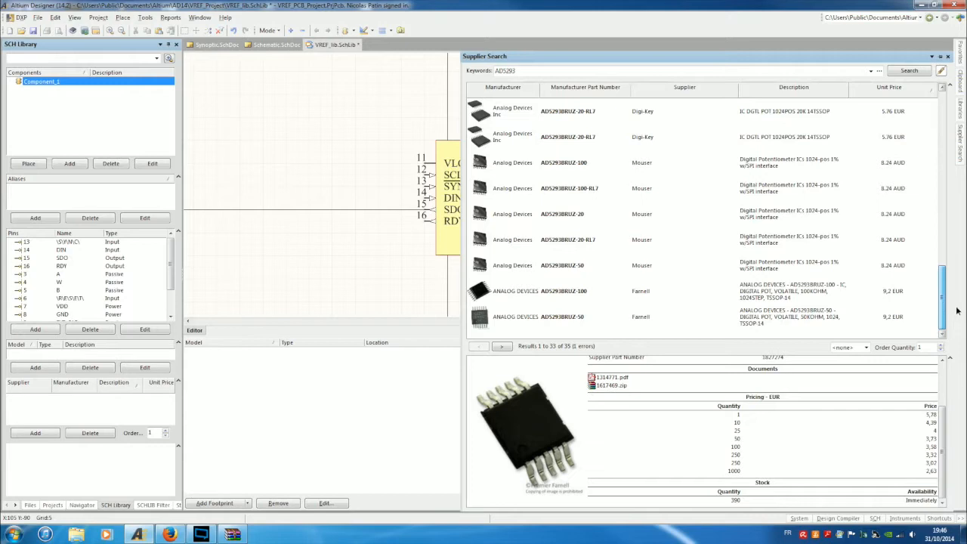
mouse_move(958, 295)
left_mouse_down()
mouse_move(961, 172)
mouse_move(961, 182)
mouse_move(948, 87)
mouse_move(943, 297)
left_mouse_up()
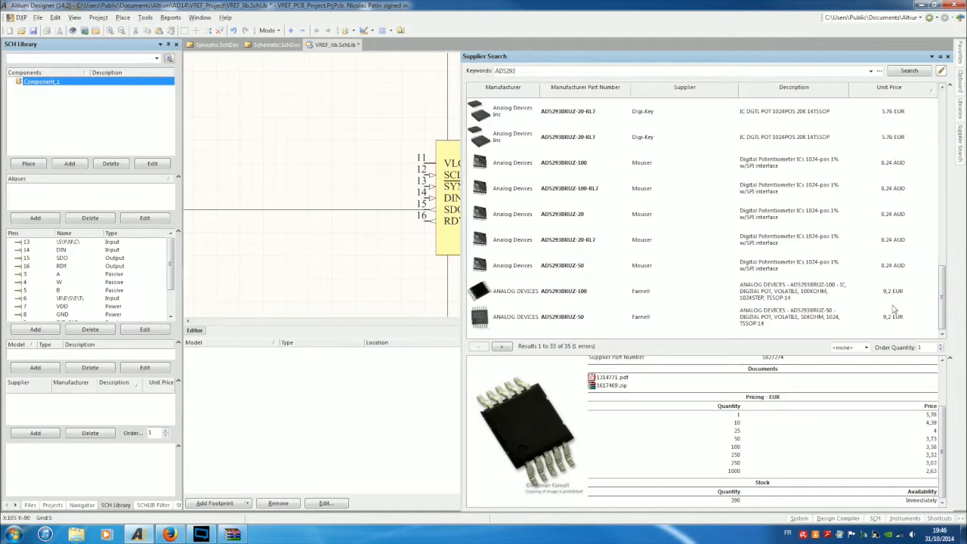
left_click_drag(941, 288, 947, 239)
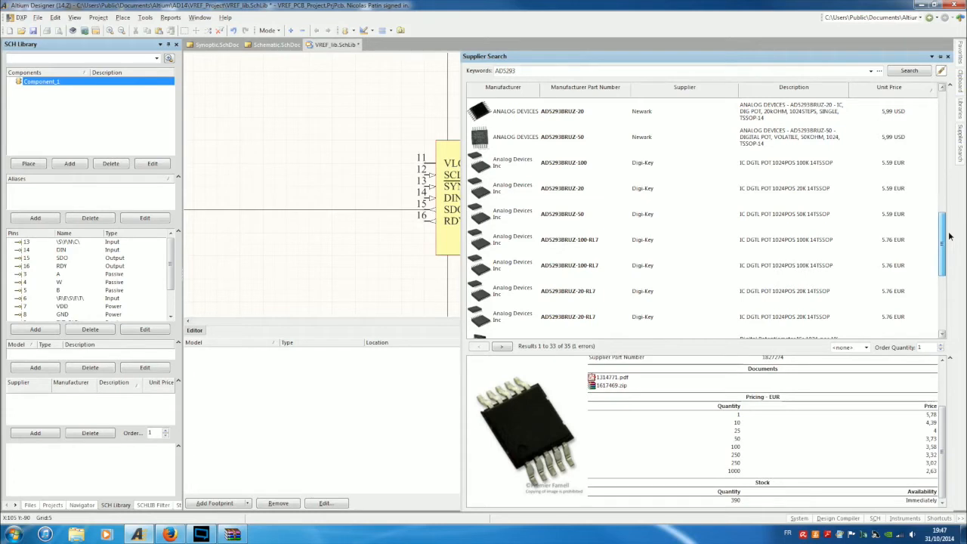
left_click_drag(950, 237, 951, 186)
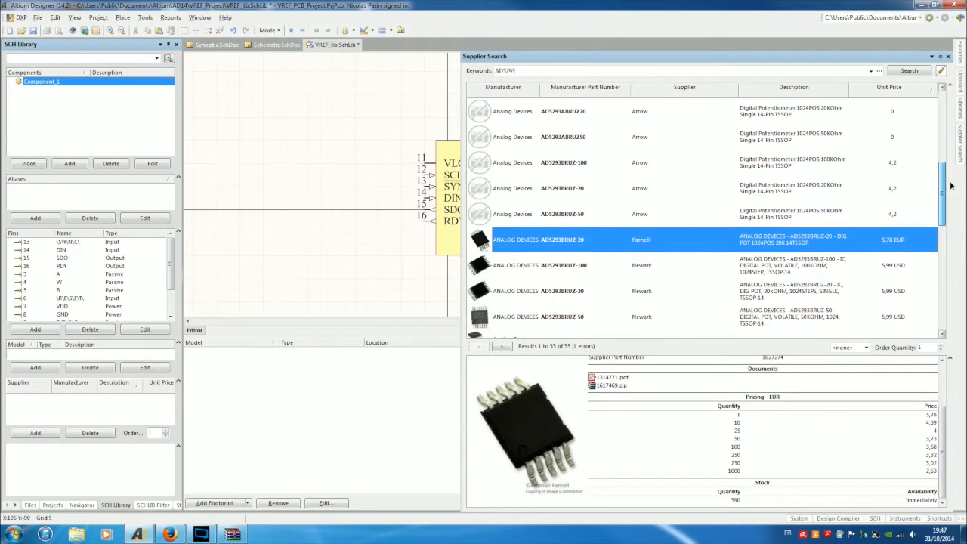
left_click_drag(950, 185, 950, 213)
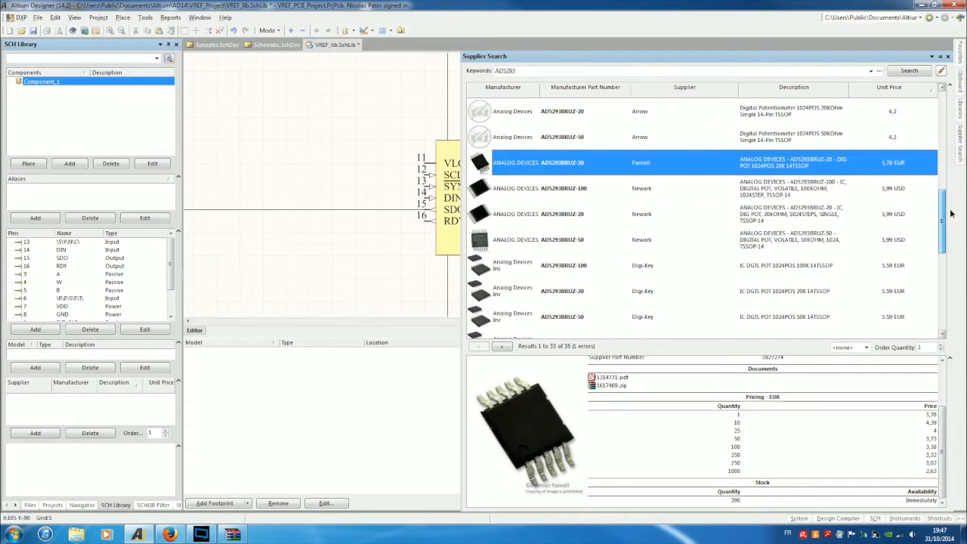
mouse_move(950, 214)
left_mouse_down()
mouse_move(942, 219)
mouse_move(949, 112)
mouse_move(944, 207)
left_mouse_up()
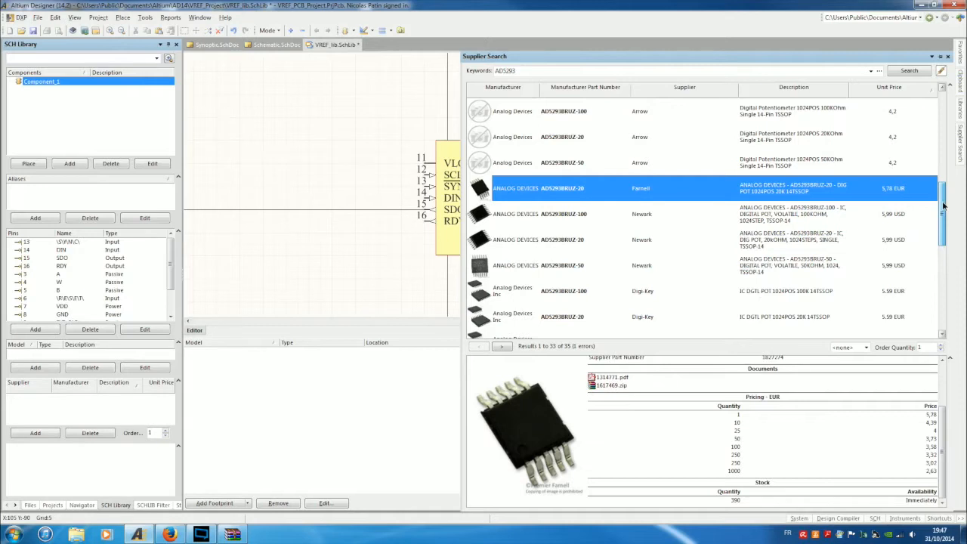
left_click_drag(944, 207, 944, 208)
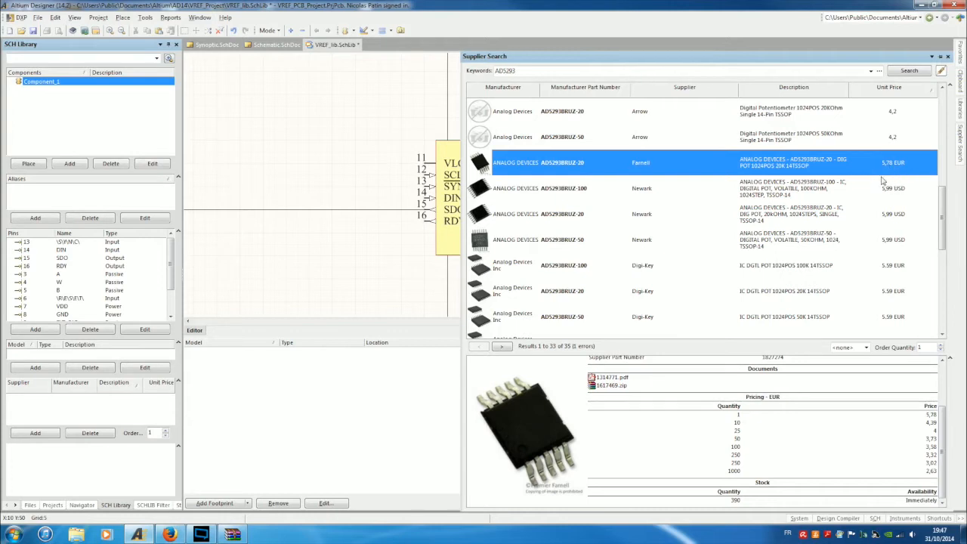
Add the Farnell AD5293BRUZ-20 supplier link and parameters to Component_1, then return to the SCH Library.
right_click(548, 168)
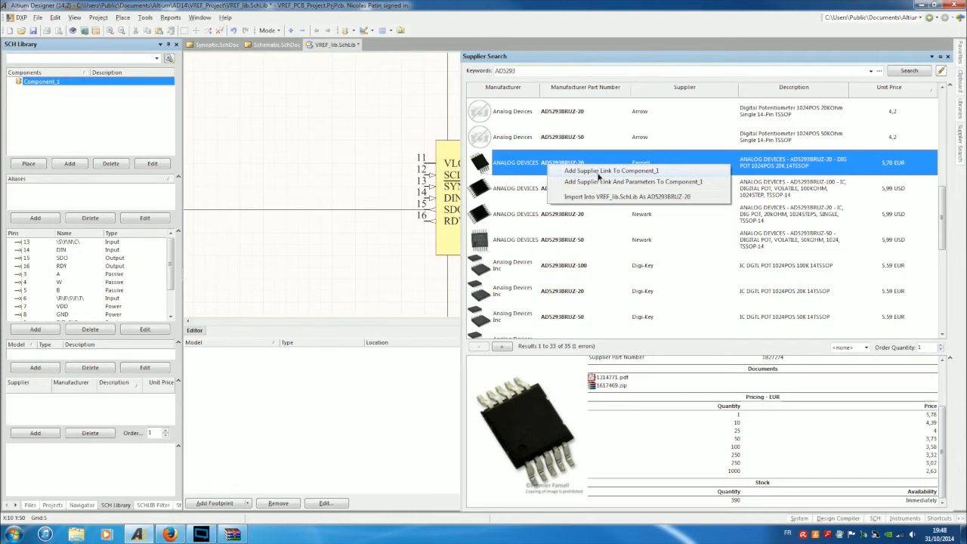
left_click(598, 173)
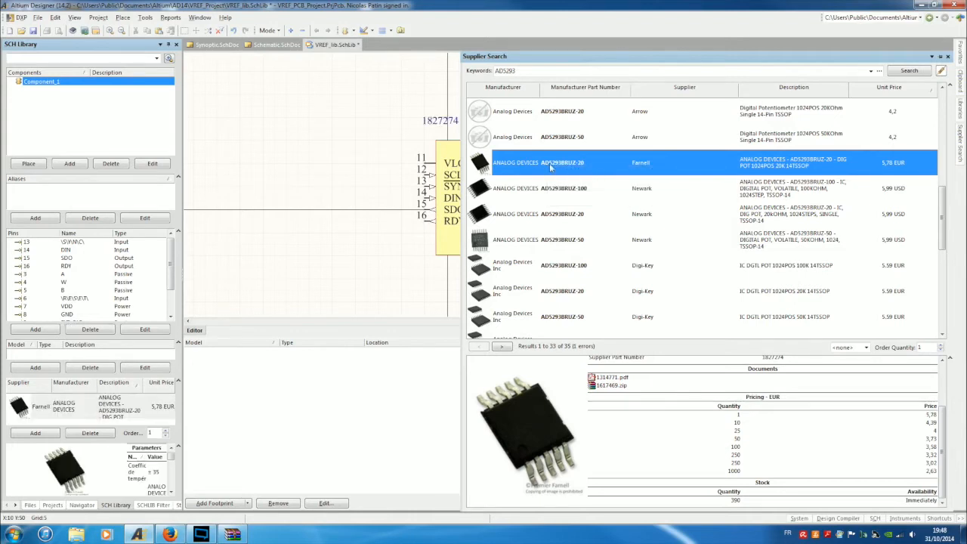
right_click(551, 167)
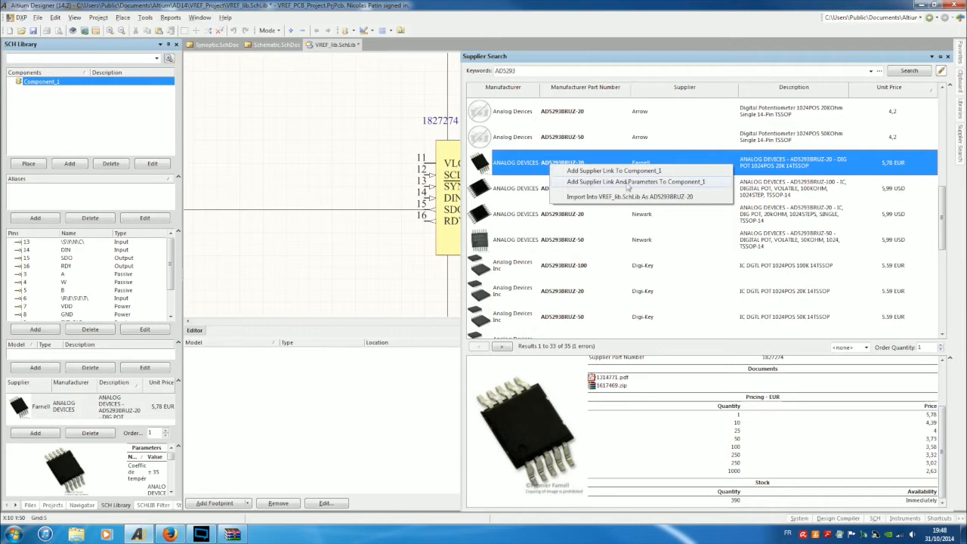
left_click(670, 183)
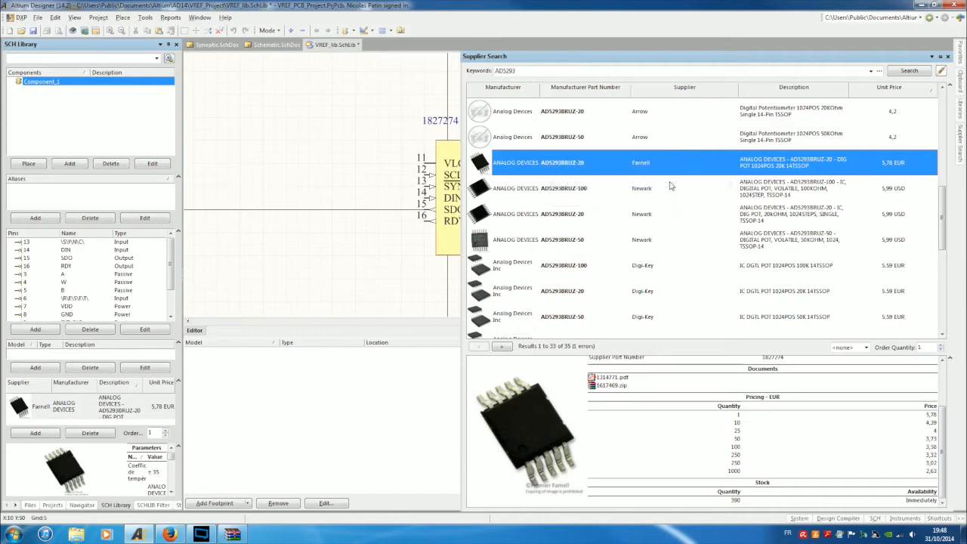
left_click(124, 125)
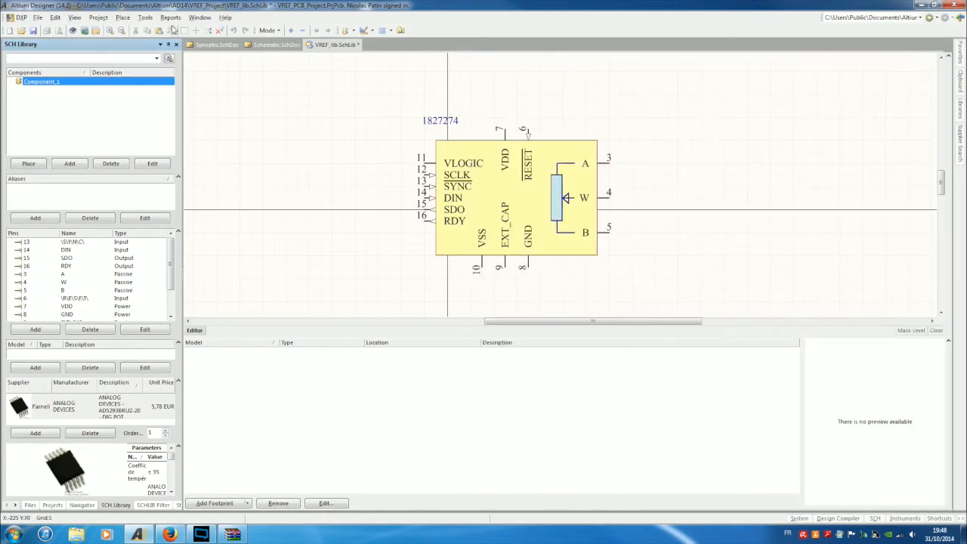
Open Component_1's Library Component Properties and widen it to read the imported Farnell parameters.
left_click(147, 18)
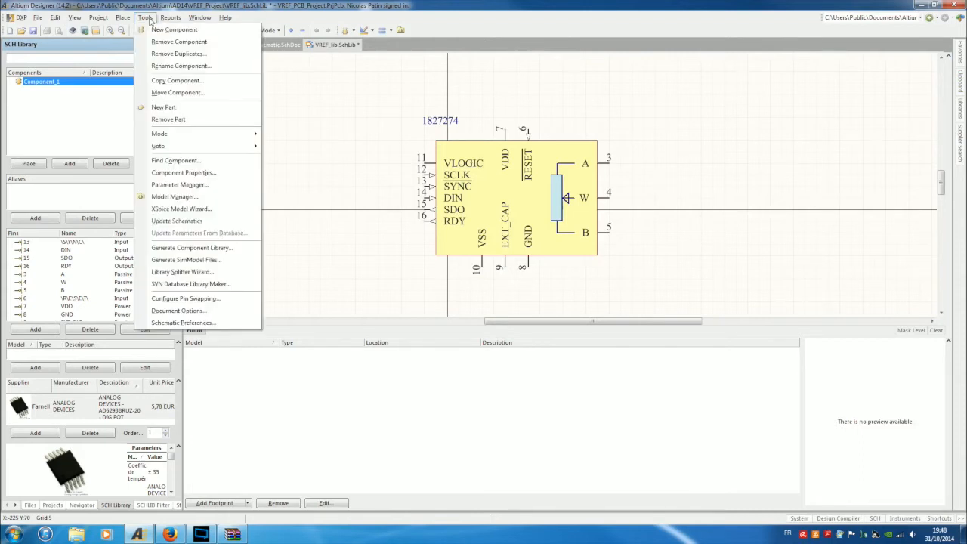
left_click(178, 174)
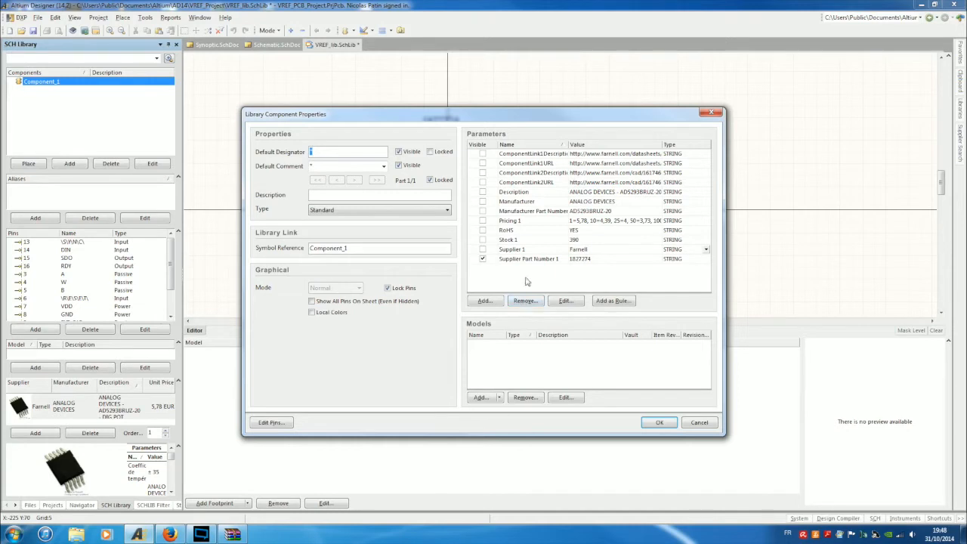
left_click(517, 165)
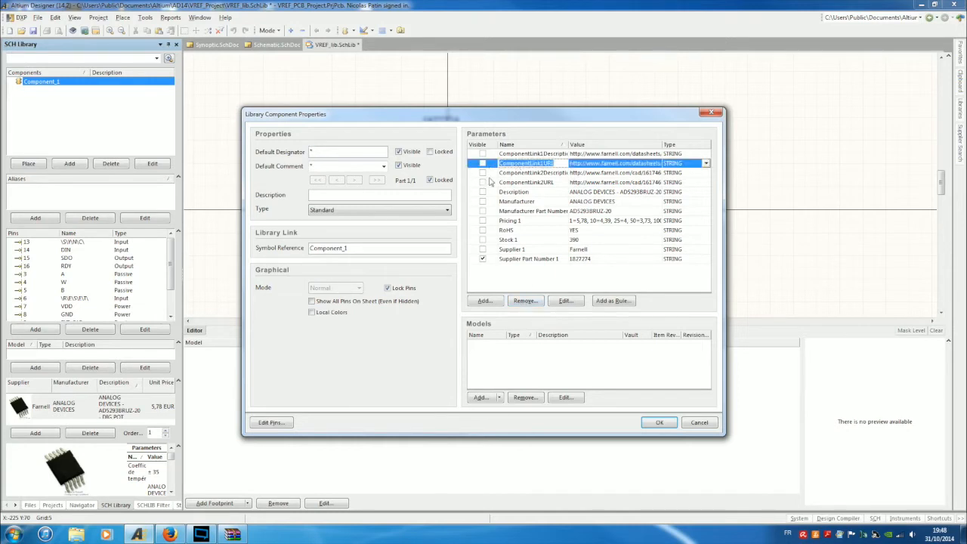
left_click(523, 173)
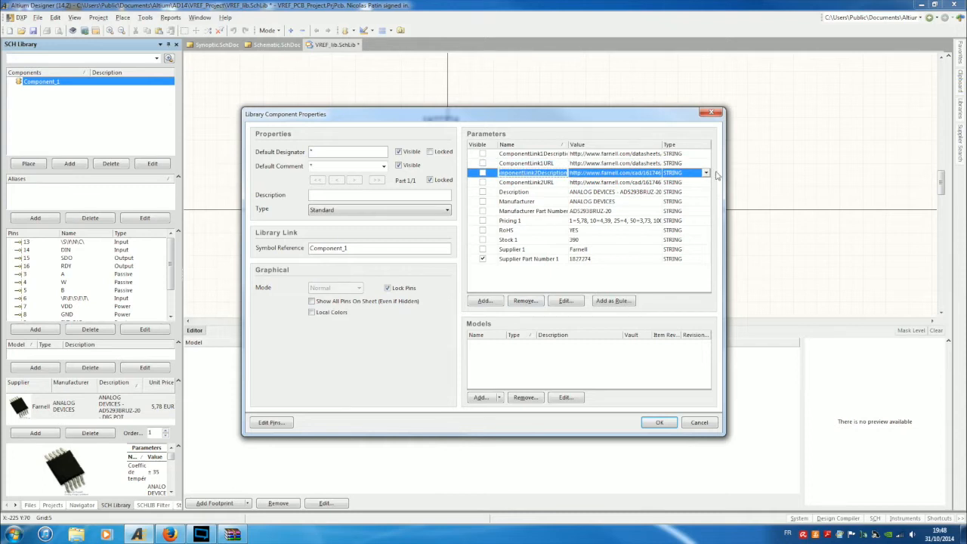
left_click_drag(722, 172, 918, 160)
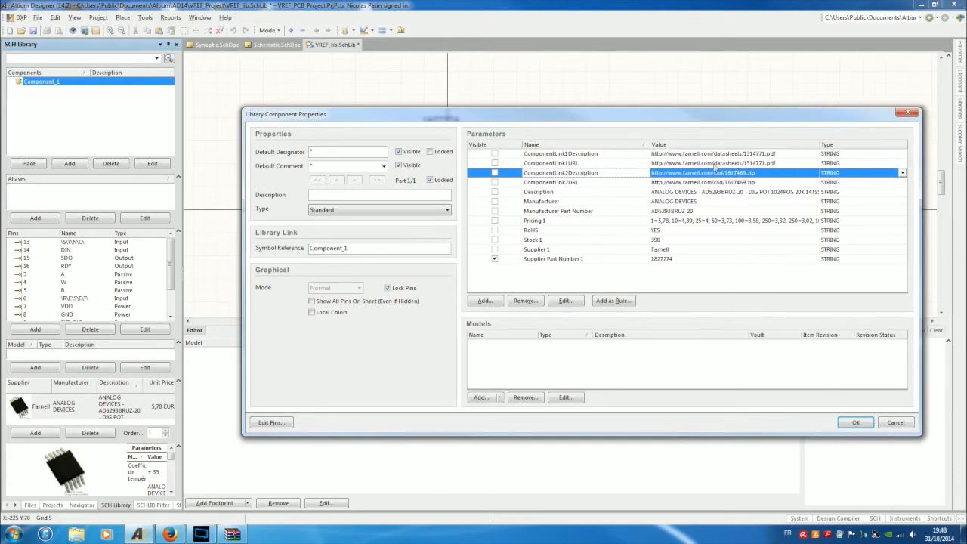
Remove the ComponentLink2Description and ComponentLink2URL parameters, confirming each deletion.
right_click(581, 175)
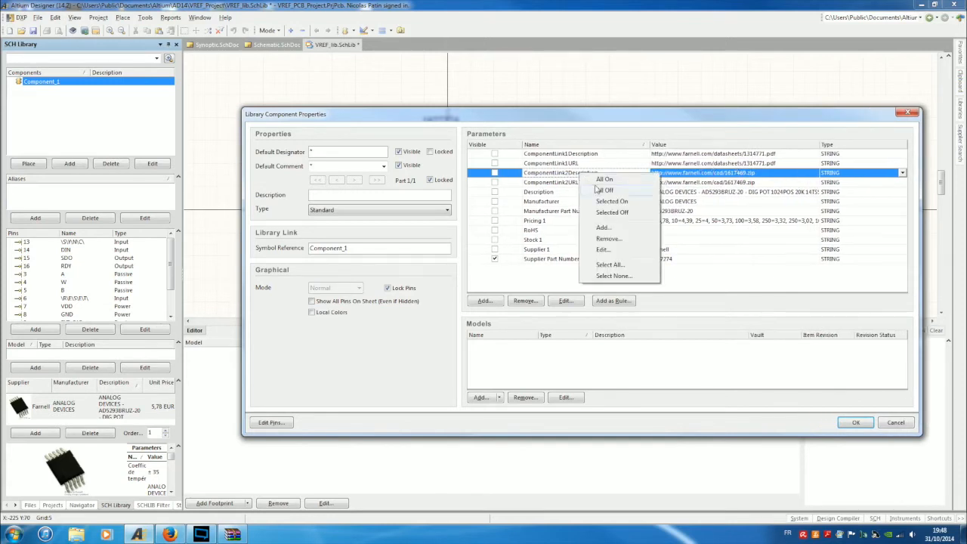
left_click(608, 239)
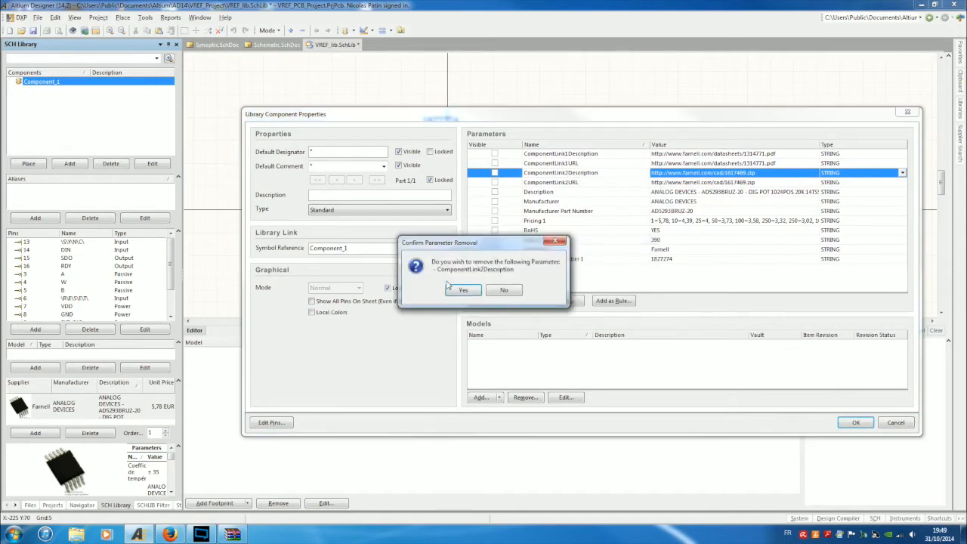
left_click(461, 293)
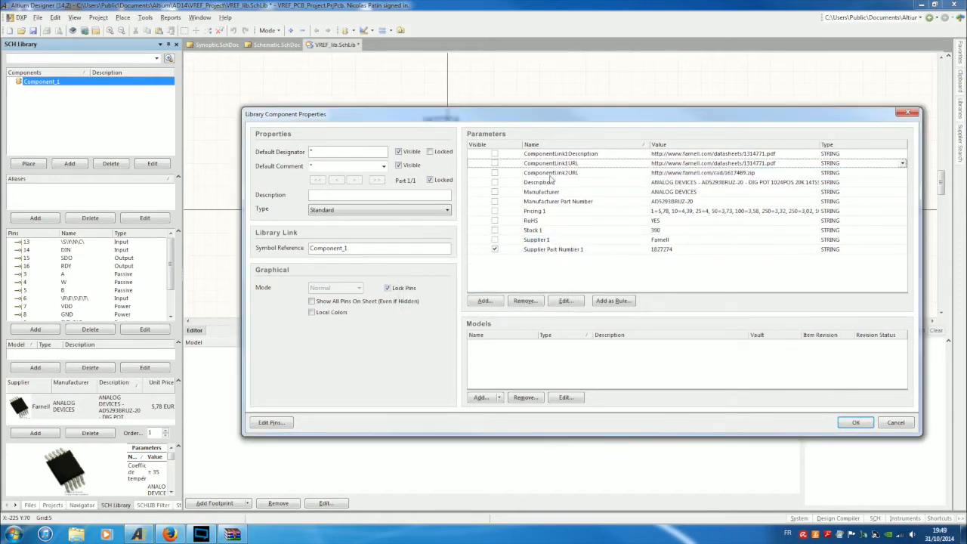
left_click(550, 174)
left_click(550, 175)
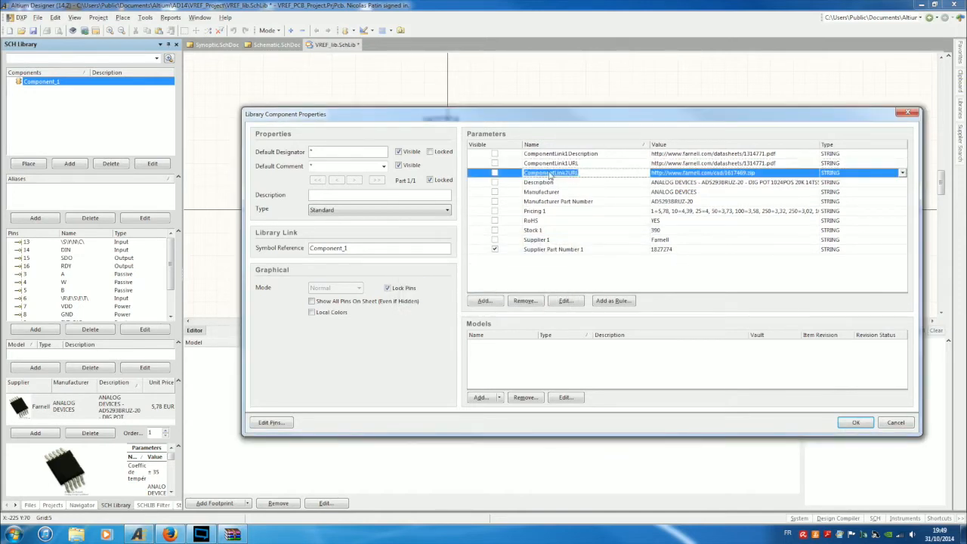
right_click(517, 179)
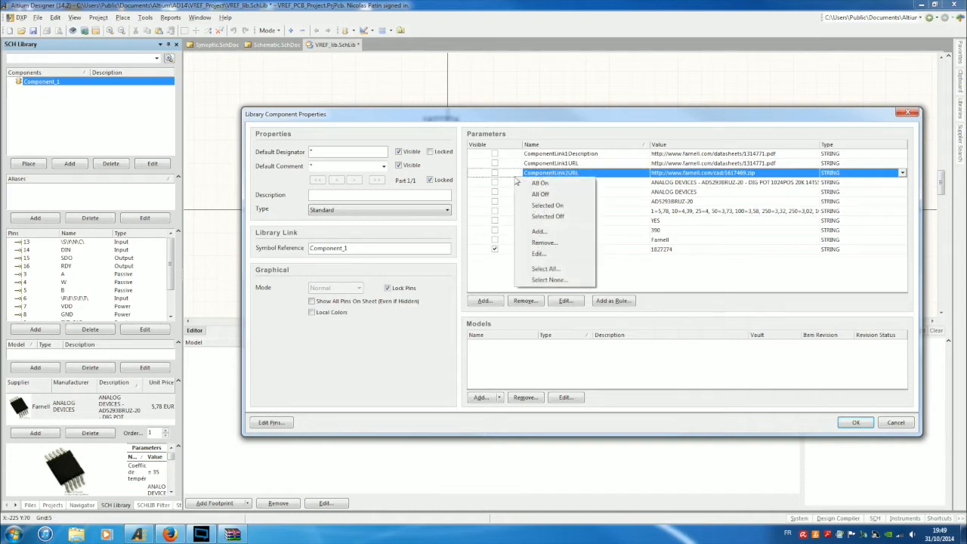
left_click(543, 244)
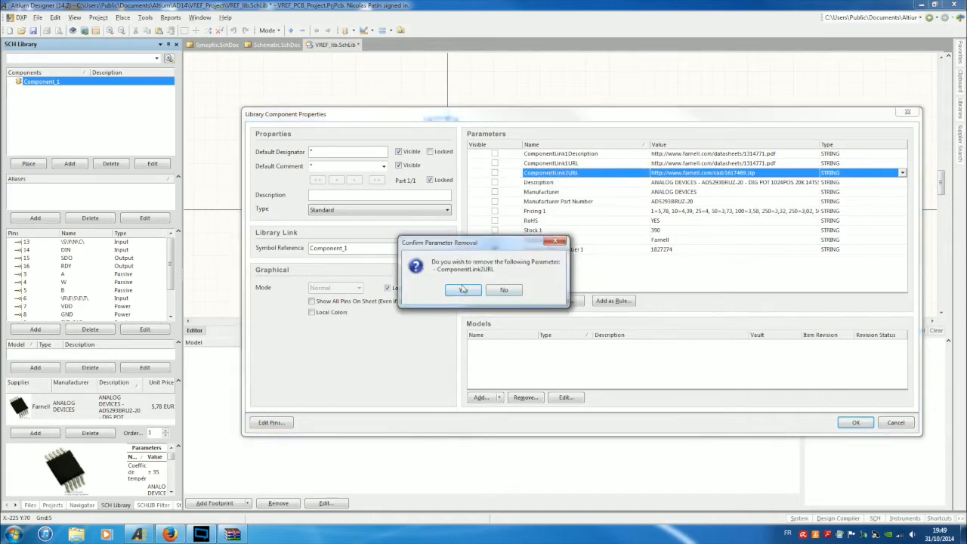
left_click(463, 290)
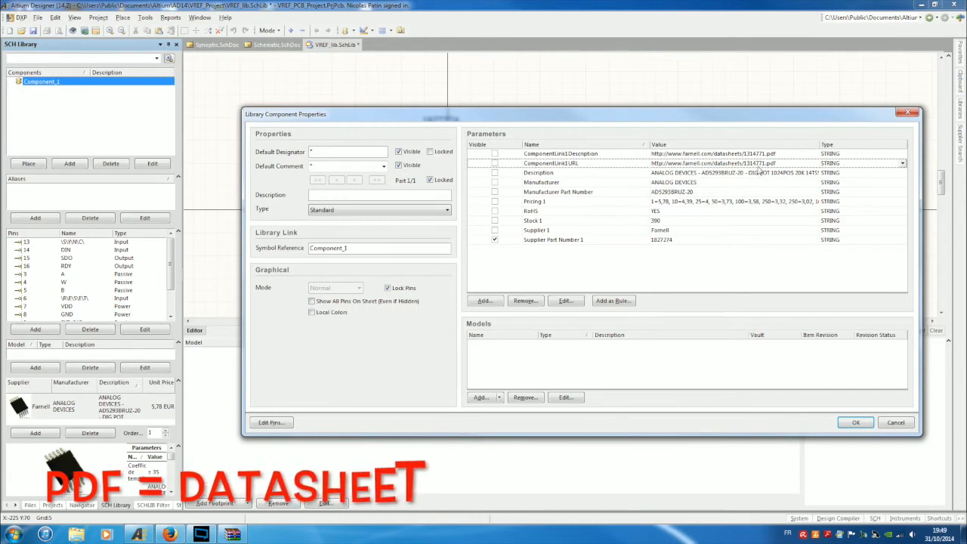
Set designator U?, paste AD5293BRUZ-20 as comment, and type the 'Potentiometre digital 20k 1024 pos. SPI' description.
left_click(333, 151)
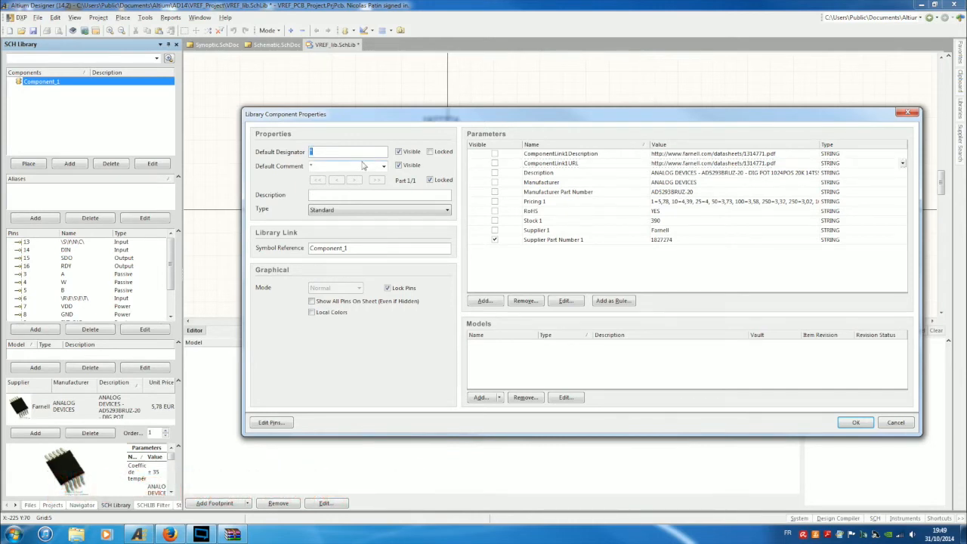
left_click(659, 193)
key("ctrl+c")
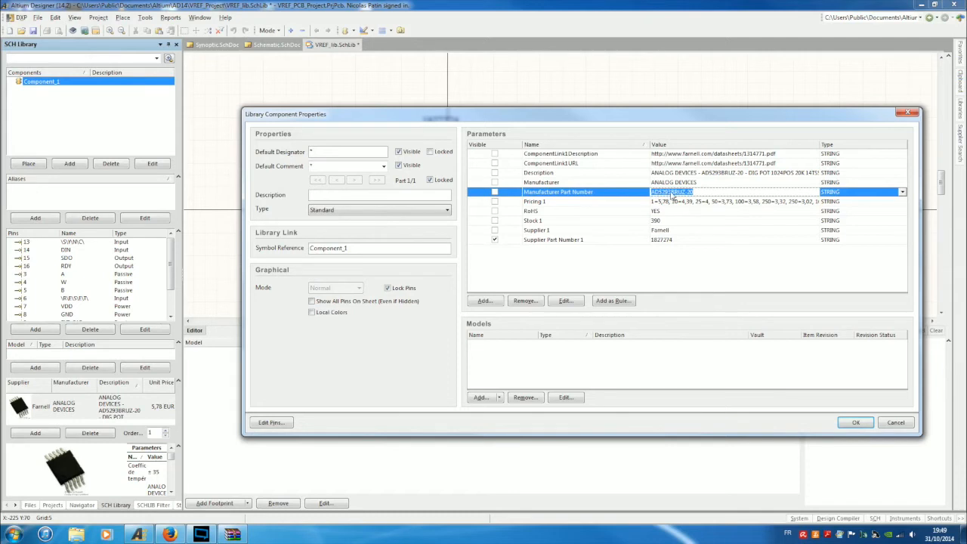
key("Tab")
key("ctrl+v")
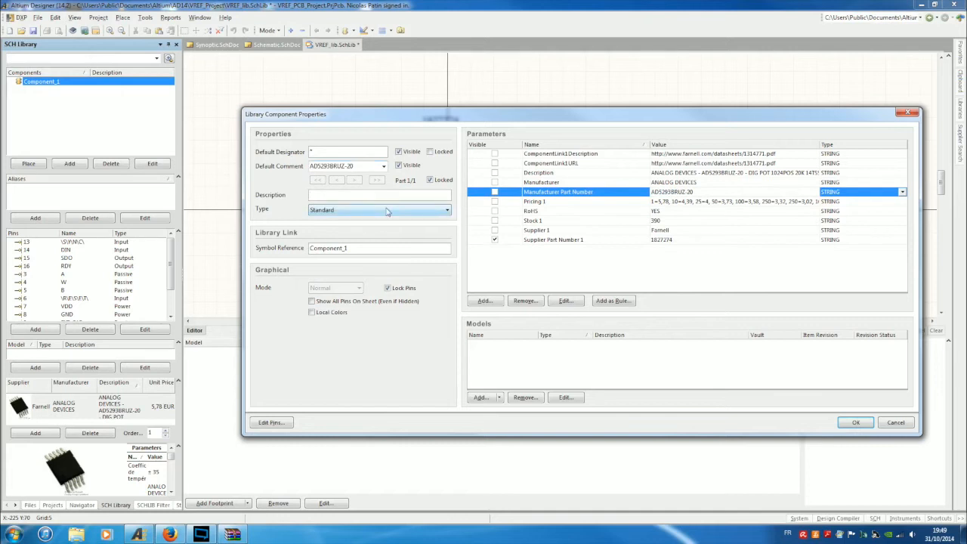
type("Potentio")
key("BackSpace")
type("1024pos SP")
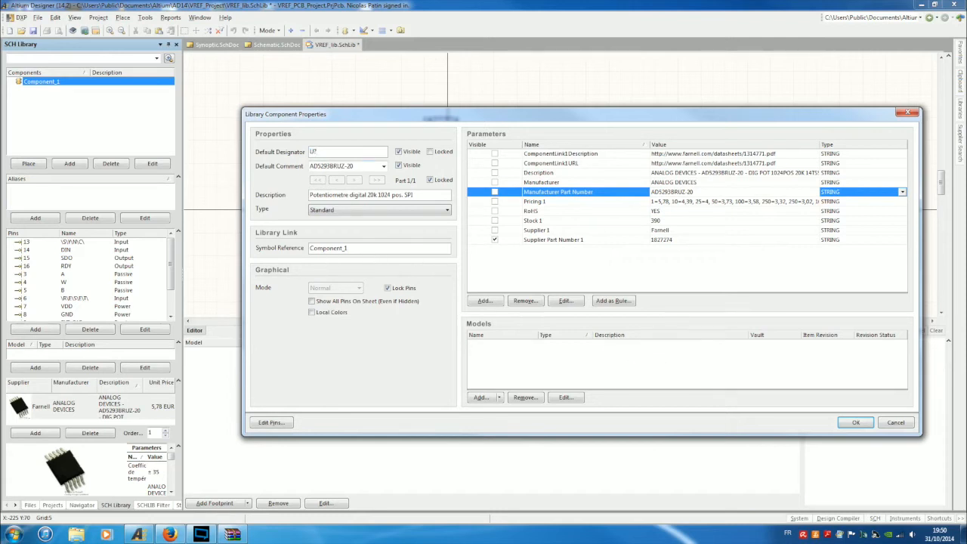
Replace the Component_1 symbol reference with AD5293BRUZ-20 and apply the properties.
double_click(332, 166)
key("ctrl+c")
double_click(329, 248)
key("ctrl+v")
left_click(864, 427)
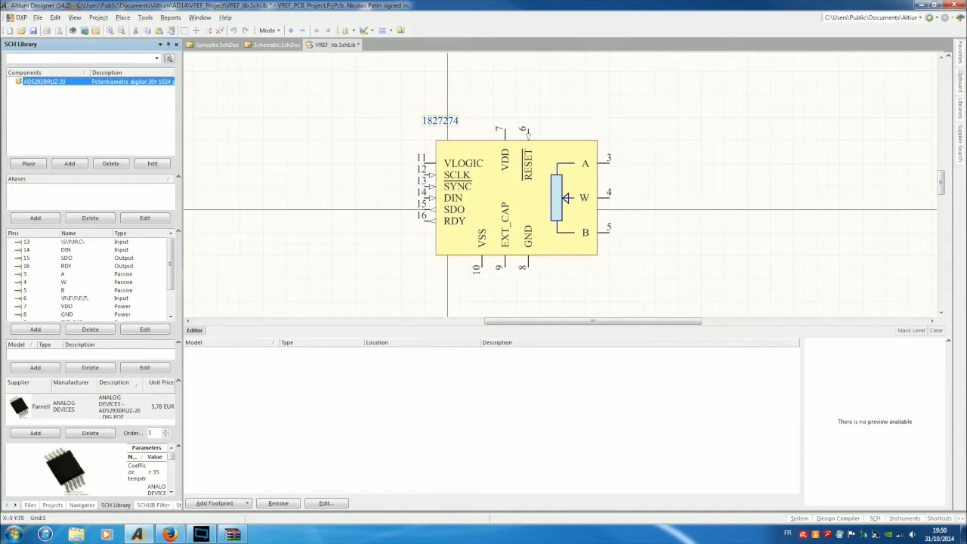
Select the AD5293BRUZ-20 symbol body showing the 1827274 label above it.
left_click(575, 146)
Hide the 1827274 supplier part number, save VREF_lib.SchLib, and switch to Schematic.SchDoc.
left_click(143, 17)
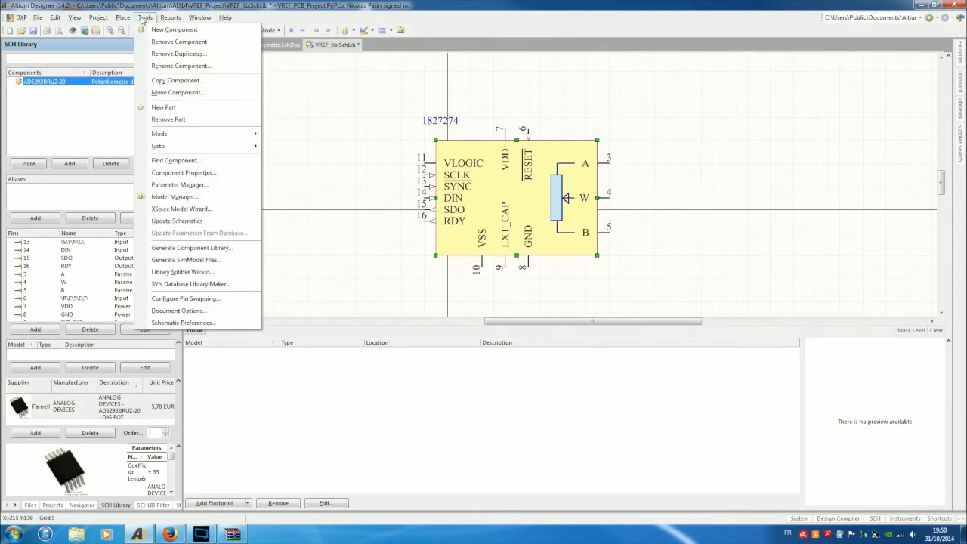
left_click(209, 177)
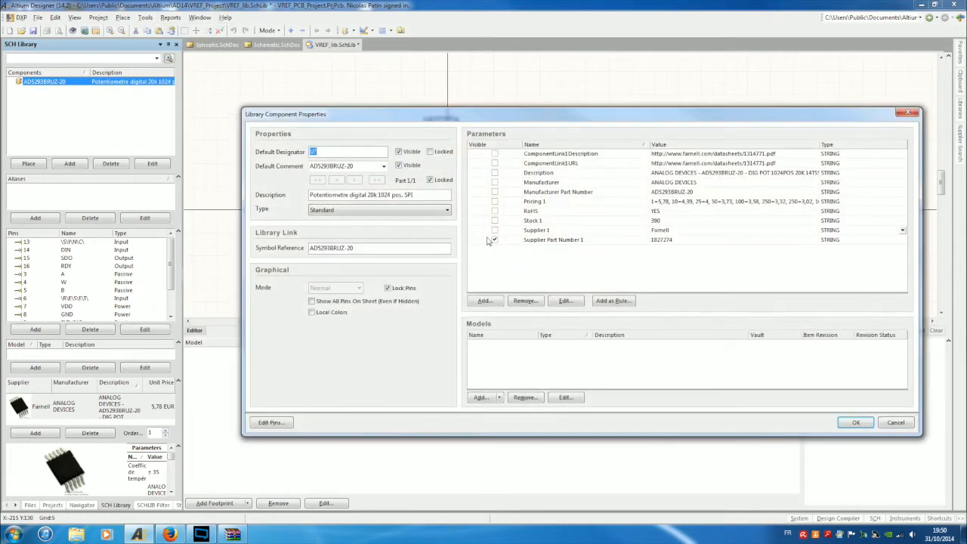
left_click(495, 240)
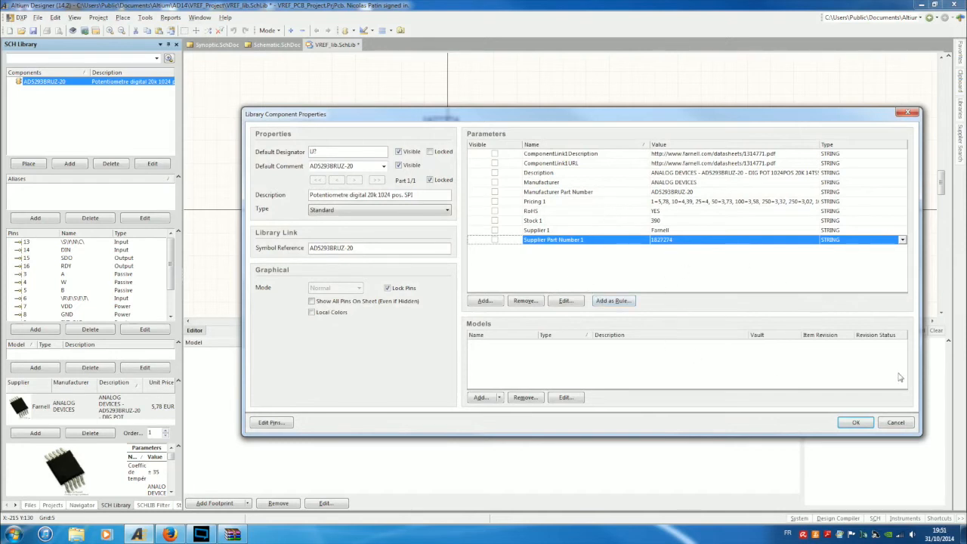
left_click(850, 422)
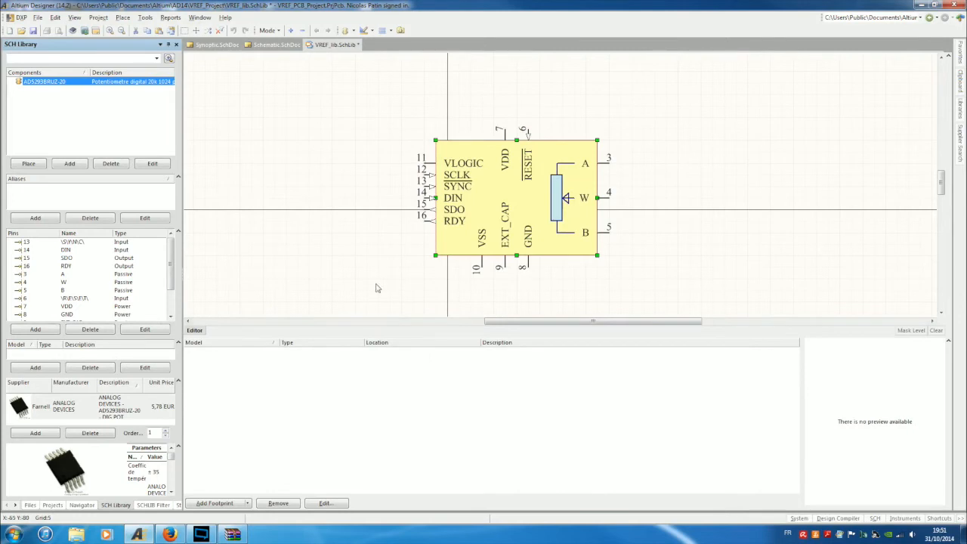
left_click(379, 106)
left_click(33, 30)
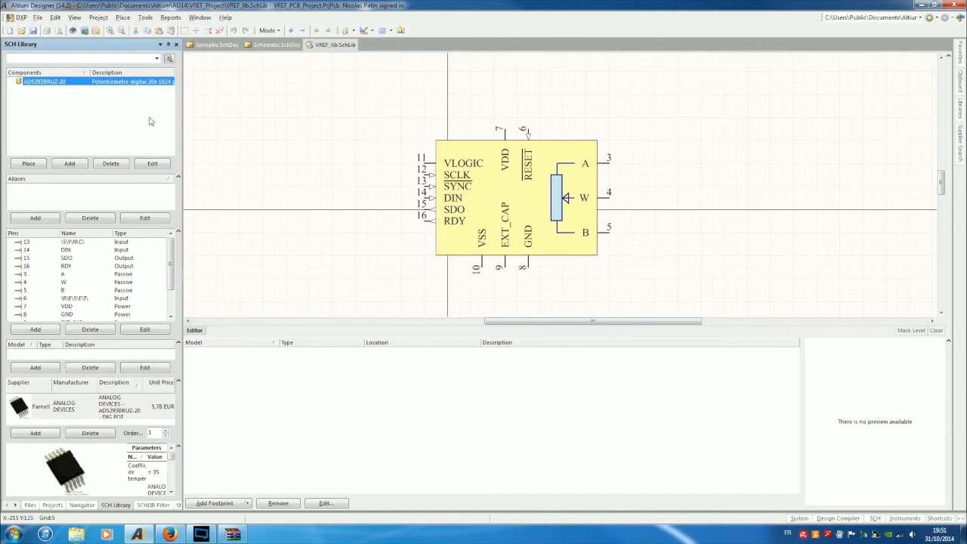
left_click(277, 45)
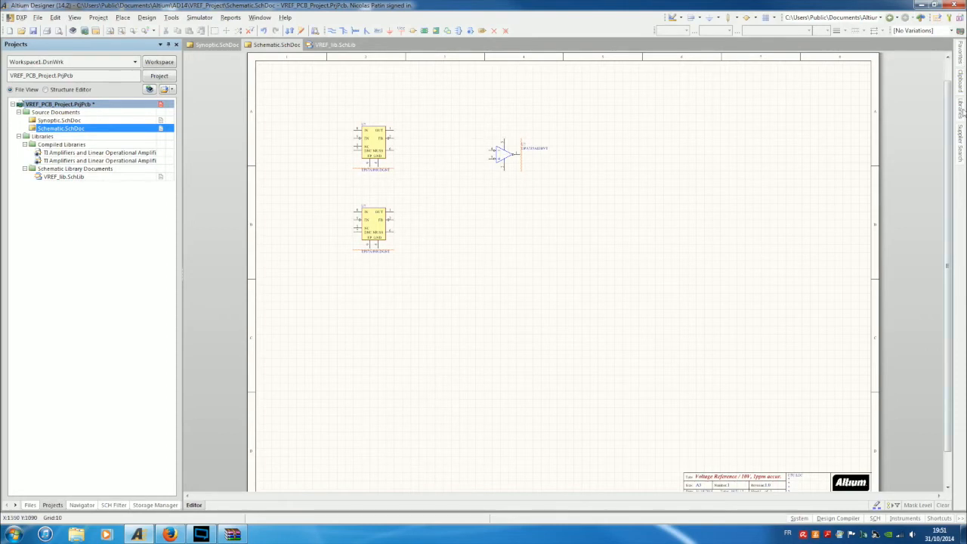
Look through the library list and the project's available libraries, cancelling the add-library prompt.
mouse_move(961, 112)
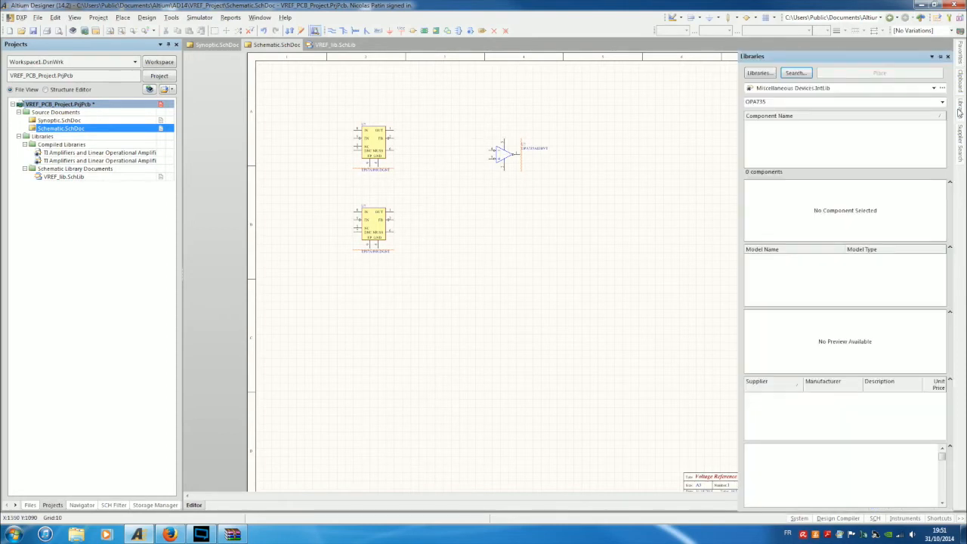
left_click(808, 88)
scroll(884, 126, "up", 1)
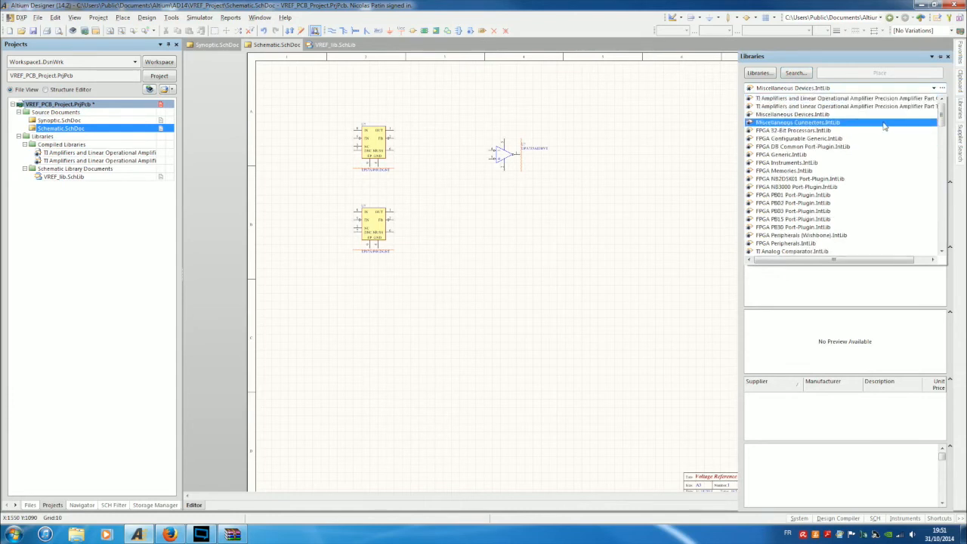
scroll(880, 136, "down", 10)
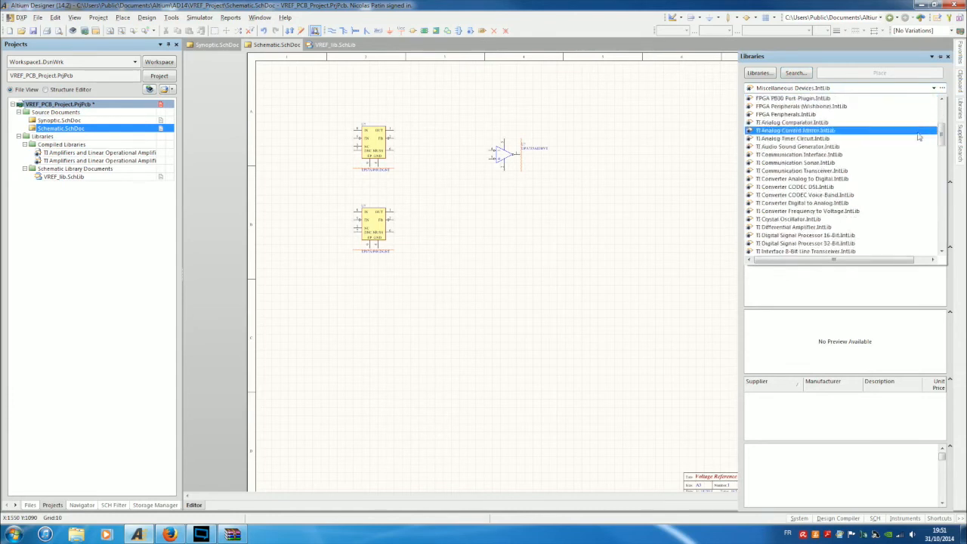
scroll(875, 145, "down", 10)
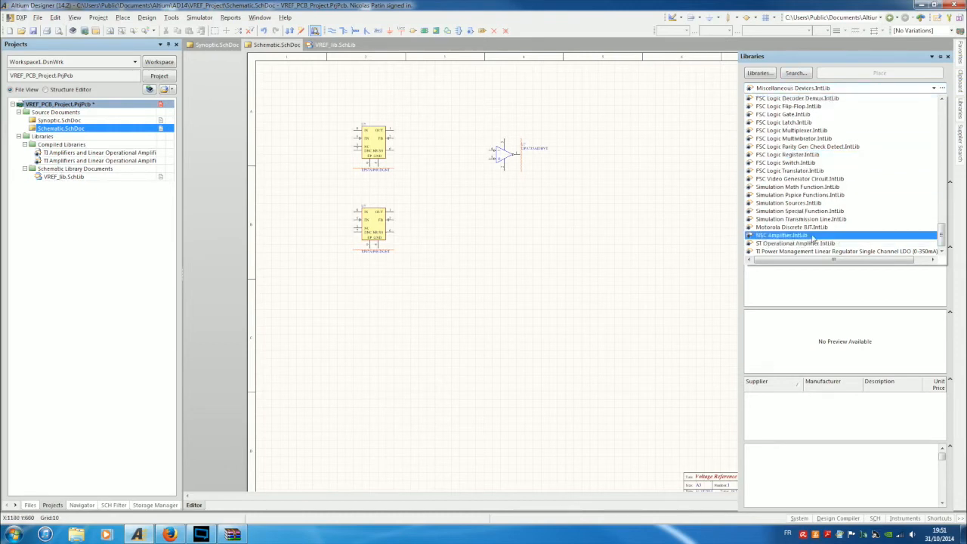
left_click(758, 73)
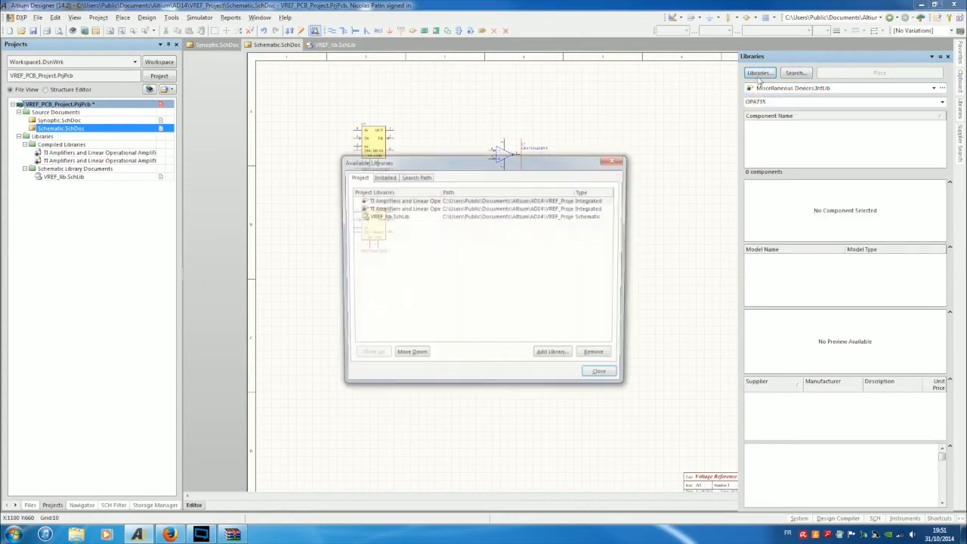
left_click(382, 216)
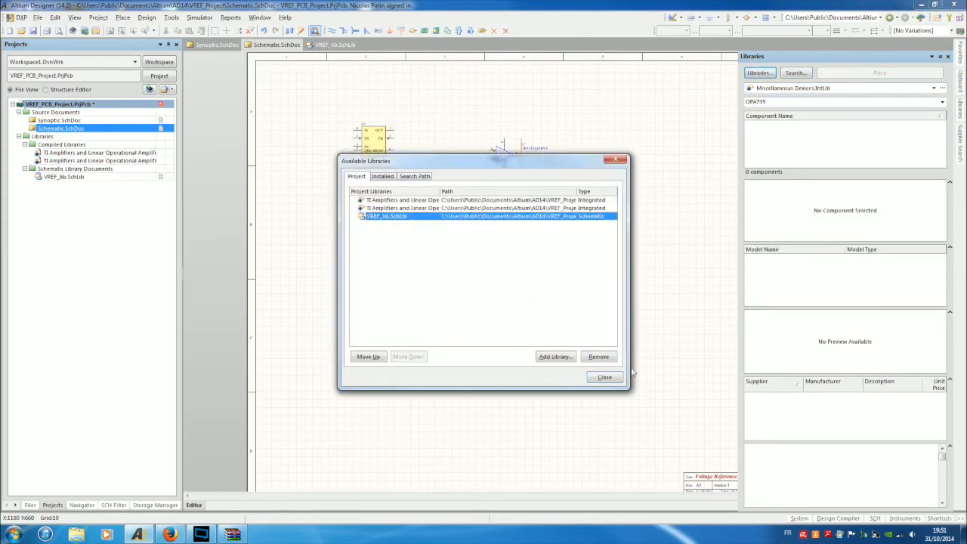
left_click(559, 358)
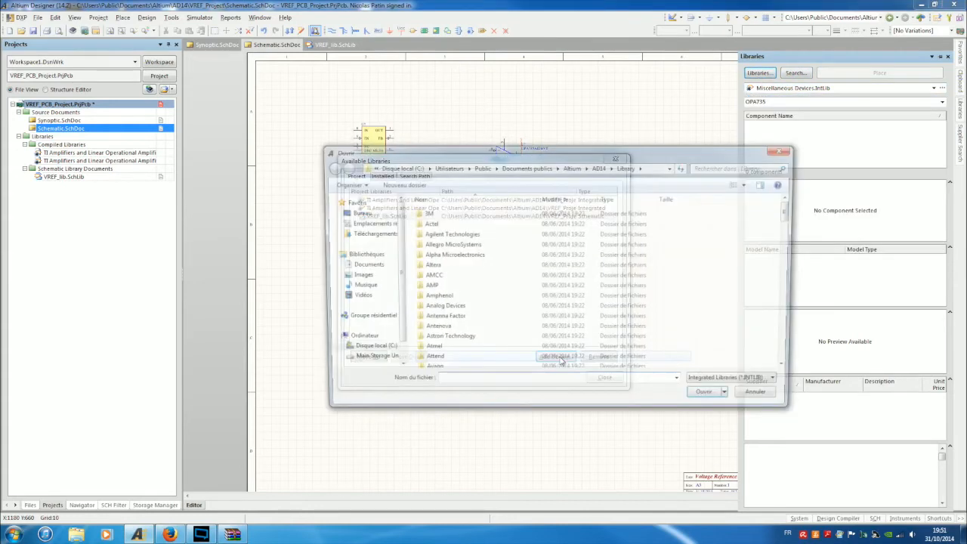
left_click(763, 385)
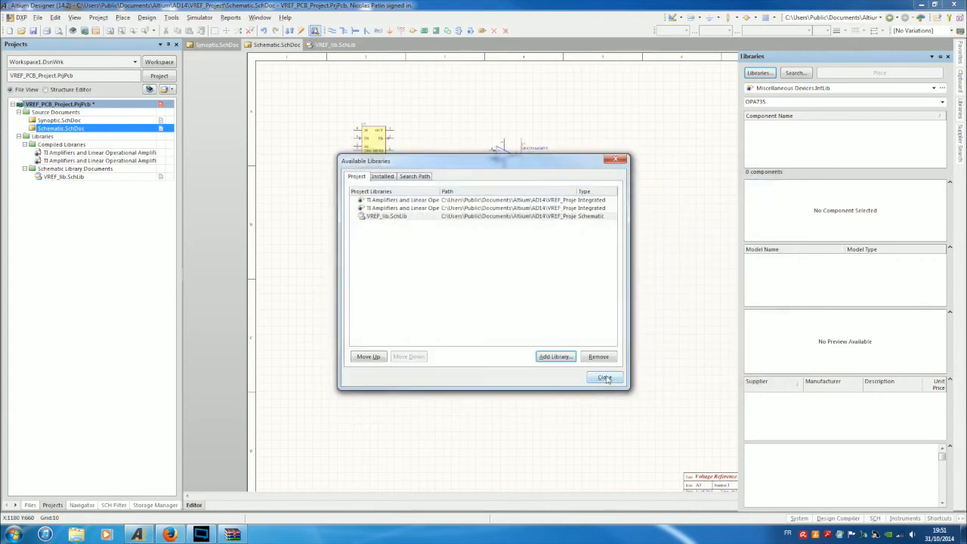
left_click(604, 377)
Switch the Libraries panel from Miscellaneous Devices.IntLib to VREF_lib.SchLib and delete the OPA735 filter.
left_click(791, 89)
left_click(782, 119)
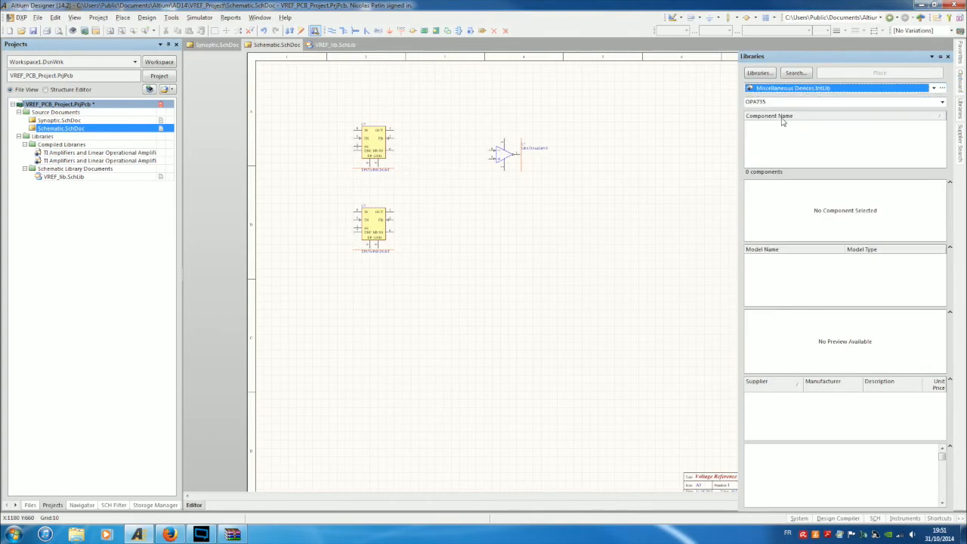
left_click(777, 88)
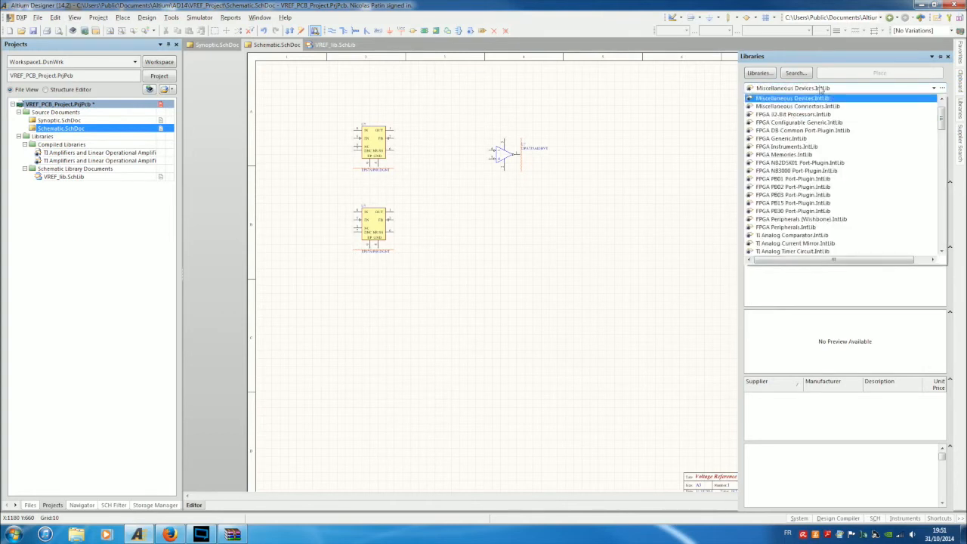
left_click(775, 114)
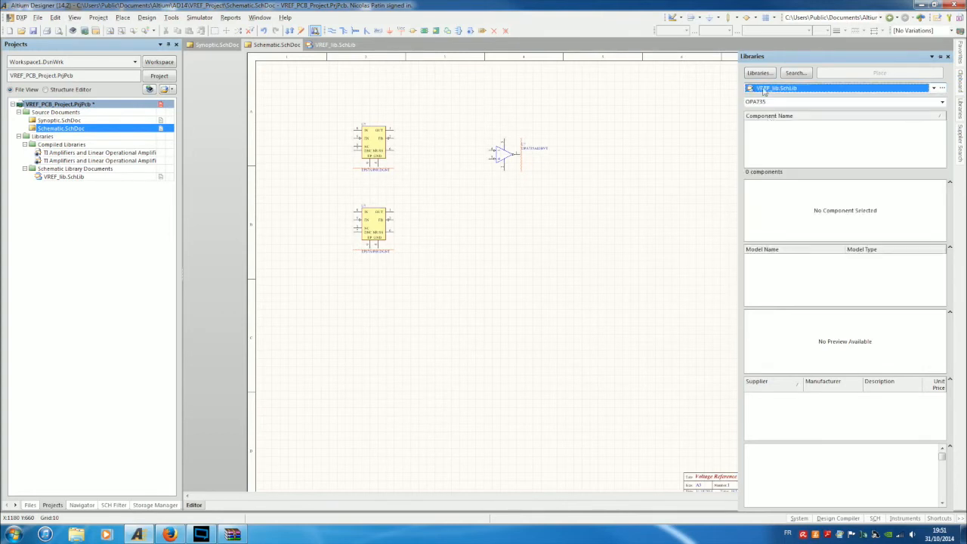
double_click(766, 101)
key("BackSpace")
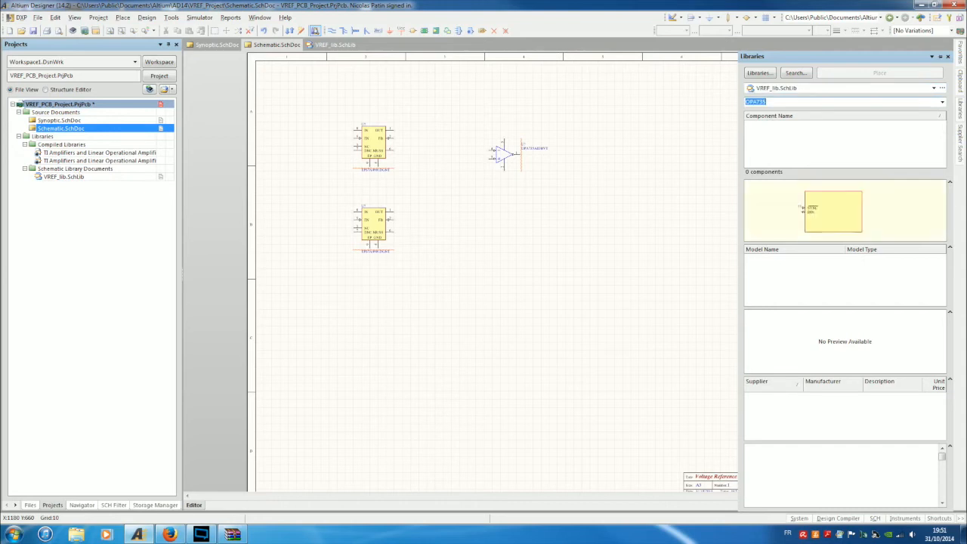
Select AD5293BRUZ-20 and review its parameters and Farnell data: 5,78 EUR, 390 in stock.
left_click(781, 125)
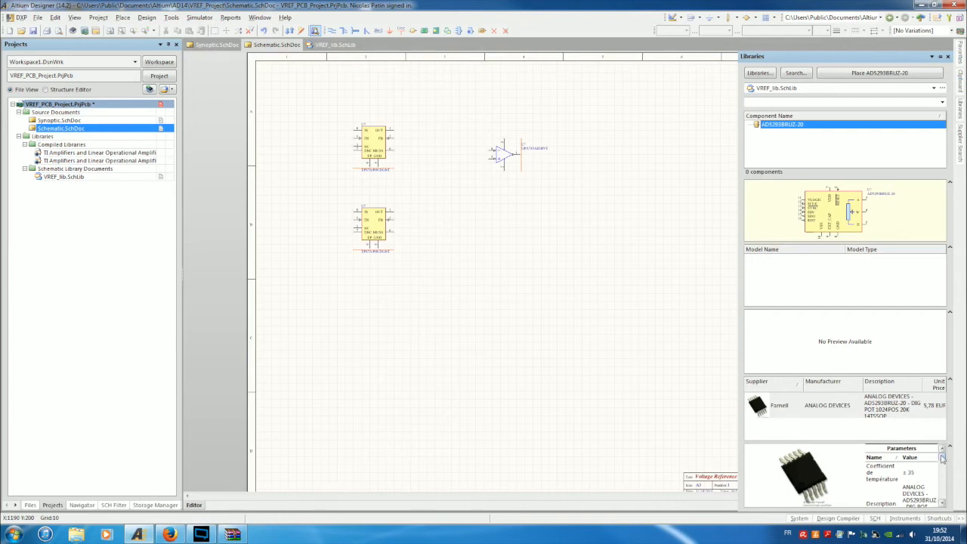
scroll(942, 458, "down", 4)
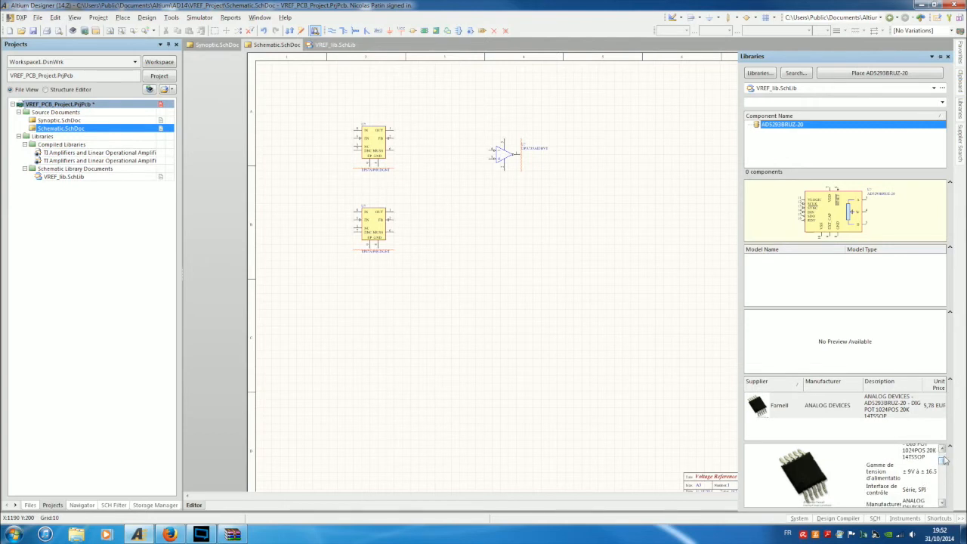
left_click_drag(942, 461, 941, 500)
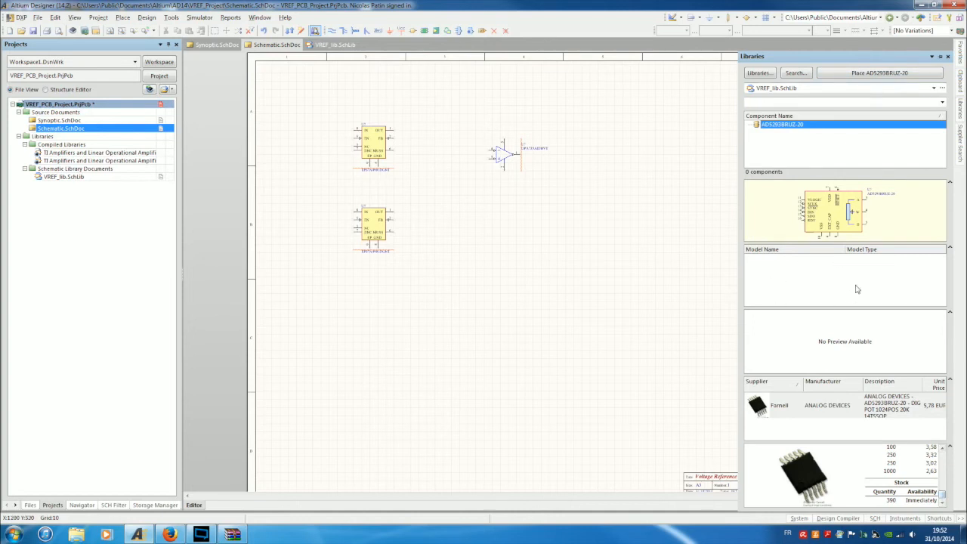
Drop one AD5293BRUZ-20 (U?) onto the sheet and bring it into view beside the two regulators.
left_click(845, 74)
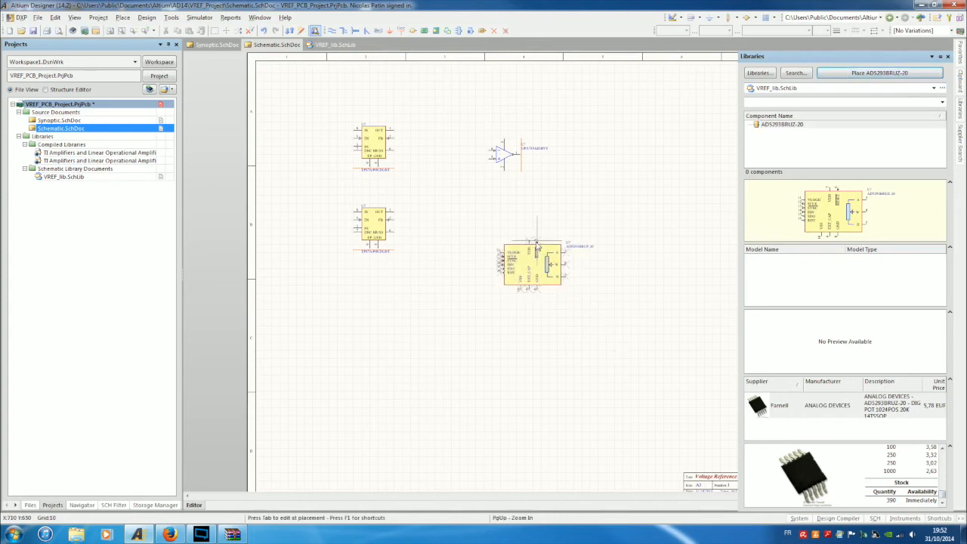
left_click(536, 246)
key("Escape")
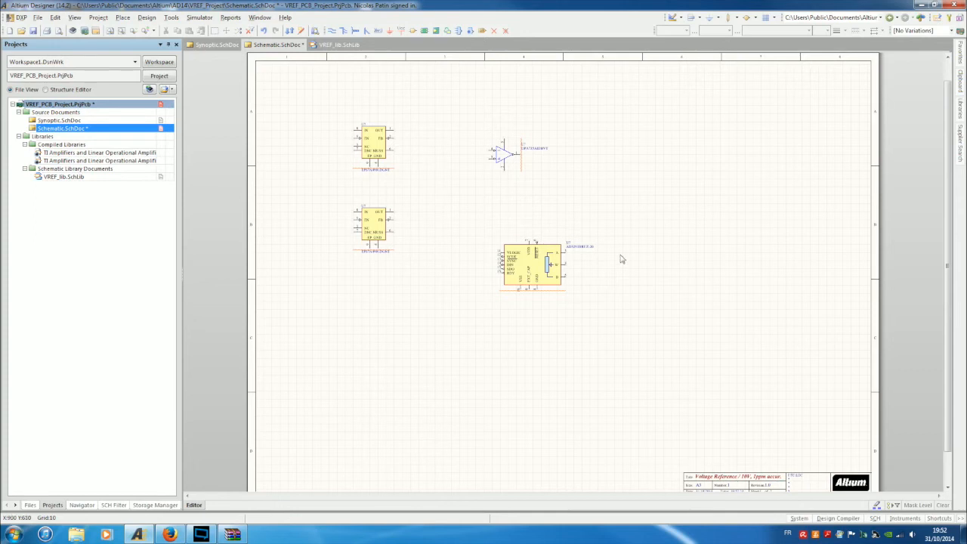
scroll(619, 258, "up", 2, "ctrl")
scroll(576, 243, "up", 1, "ctrl")
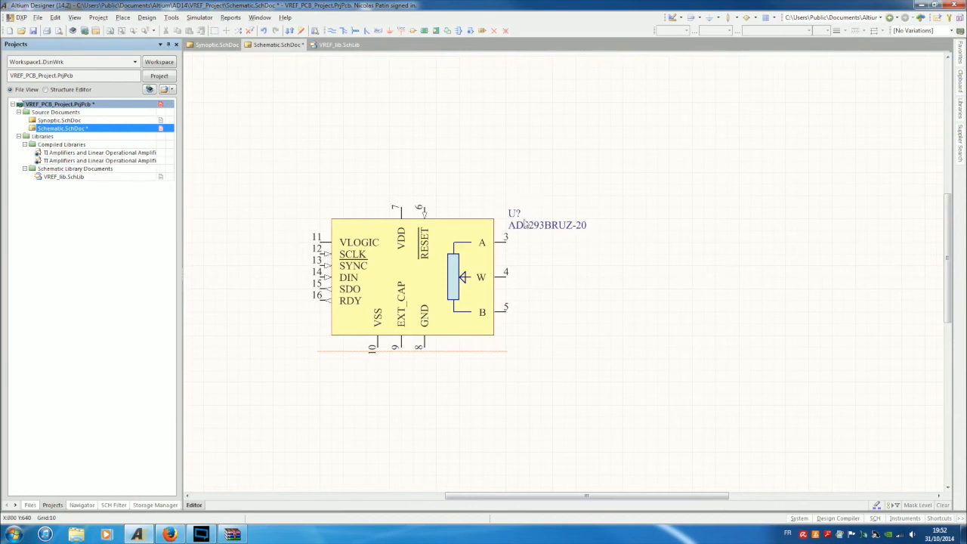
scroll(435, 169, "down", 1, "ctrl")
scroll(434, 169, "up", 3)
scroll(447, 229, "up", 1, "ctrl")
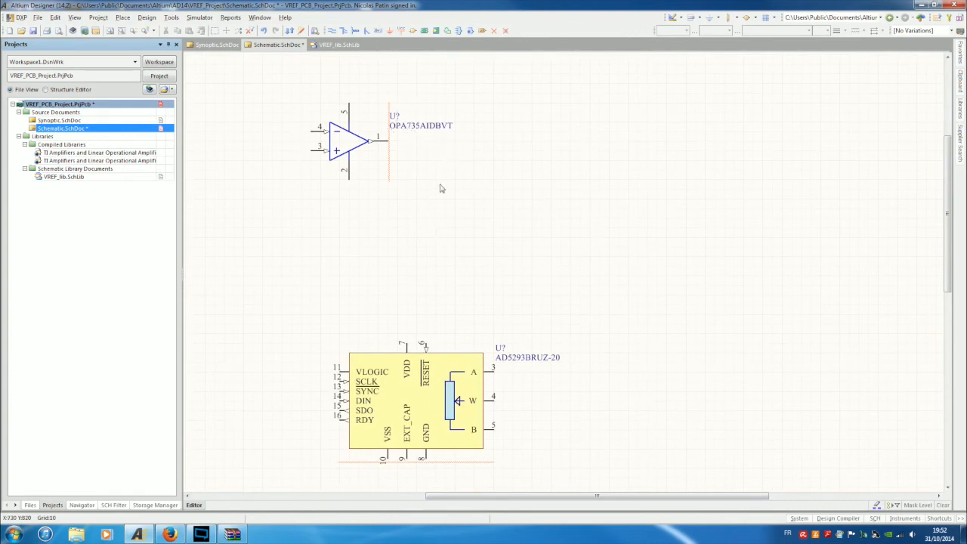
right_click_drag(317, 258, 515, 290)
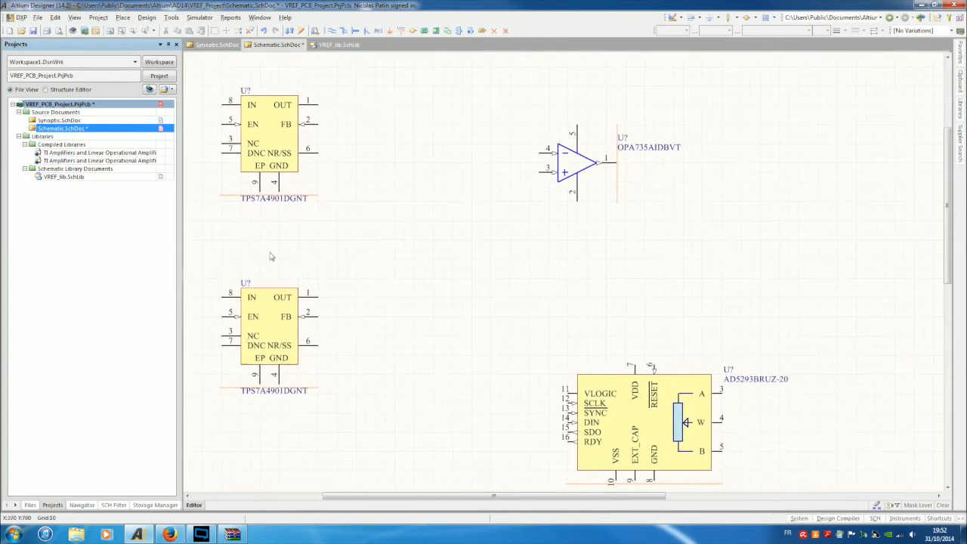
scroll(586, 249, "down", 1, "ctrl")
right_click_drag(663, 198, 574, 163)
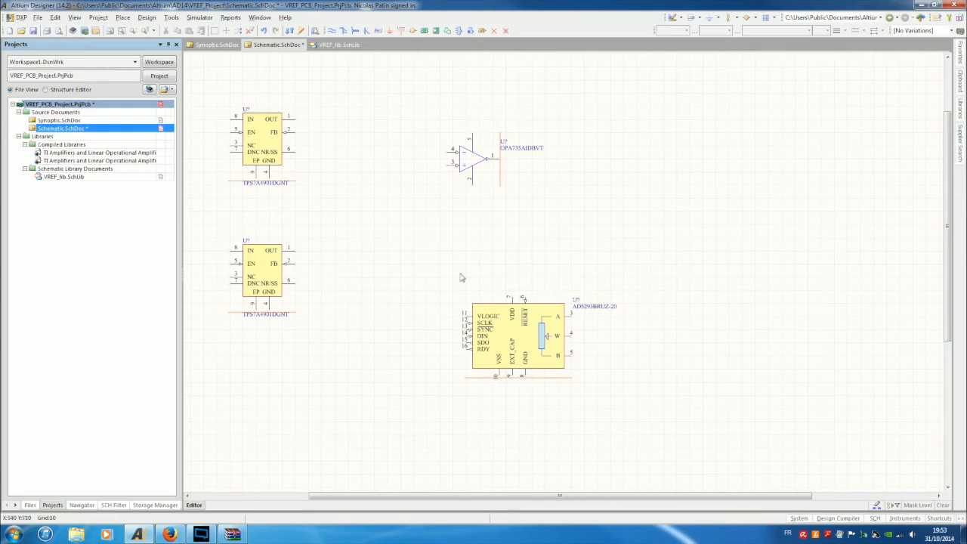
Move the OPA735 toward the upper regulator and the AD5293BRUZ-20 beside the lower TPS7A4901 regulator.
right_click_drag(358, 231, 491, 255)
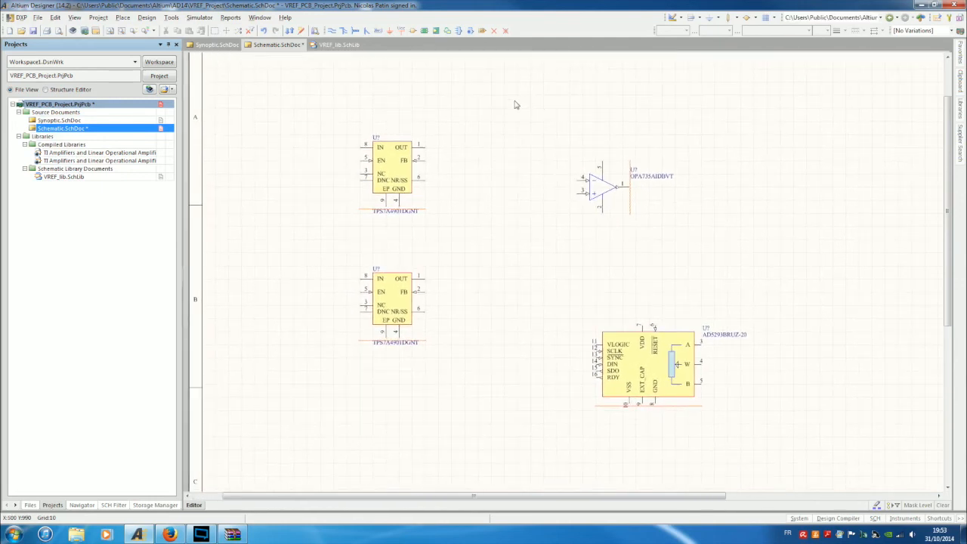
left_click_drag(613, 189, 519, 165)
left_click_drag(641, 328, 561, 274)
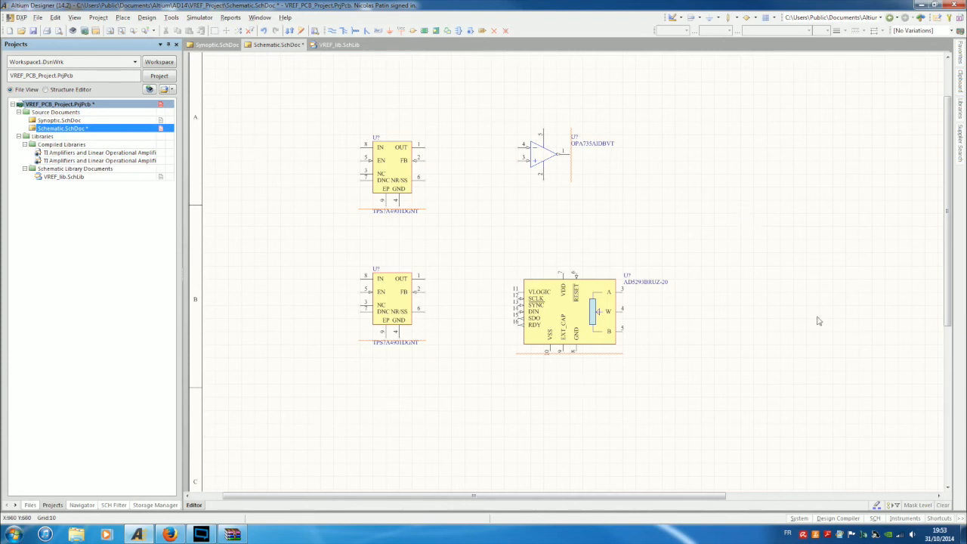
scroll(762, 231, "down", 1, "ctrl")
scroll(773, 250, "up", 1, "ctrl")
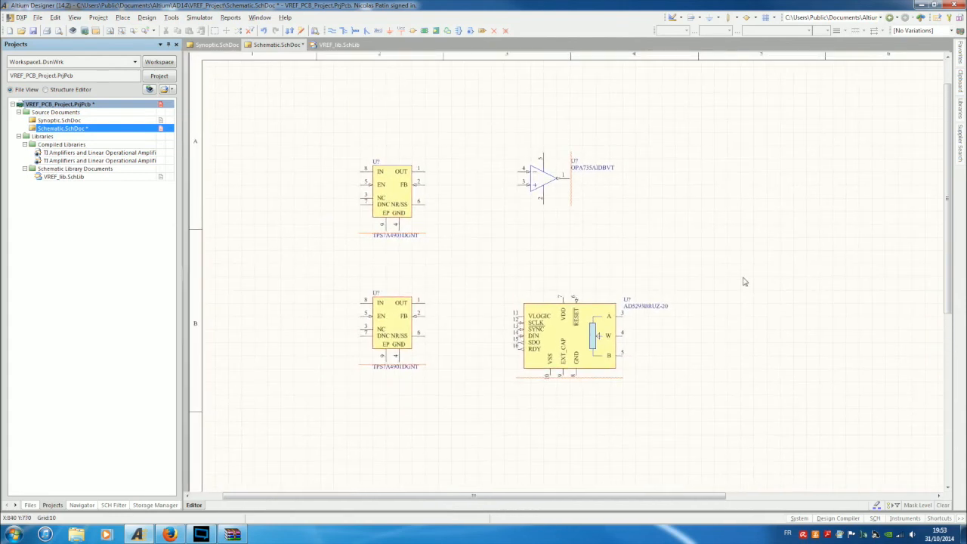
scroll(742, 272, "down", 2, "ctrl")
scroll(688, 231, "up", 1, "ctrl")
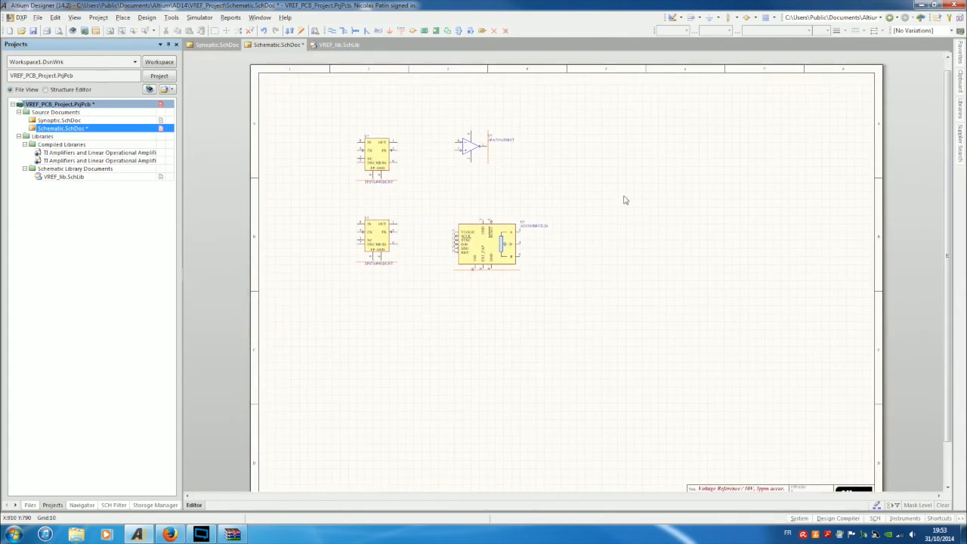
right_click_drag(622, 204, 618, 156)
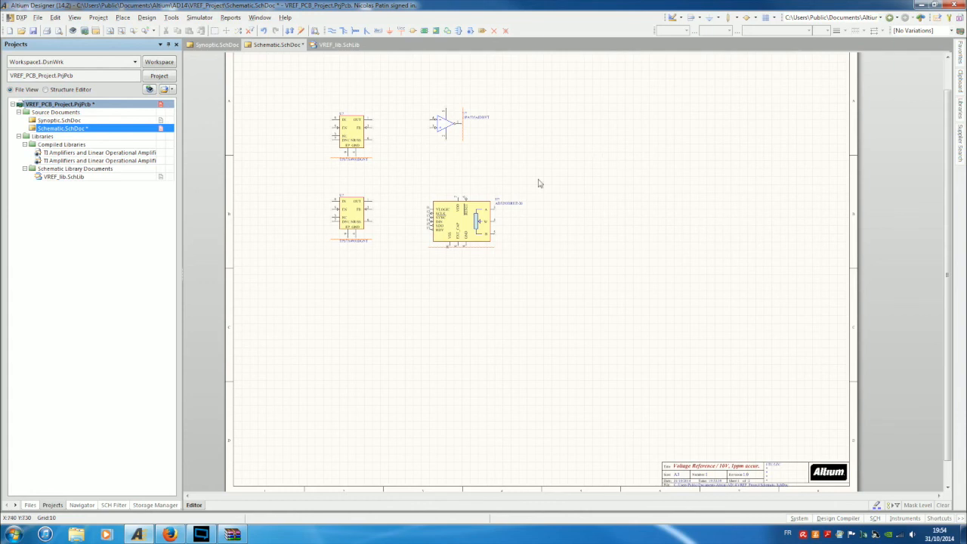
Open the AD5293BRUZ-20 properties and add a new Footprint model.
double_click(453, 223)
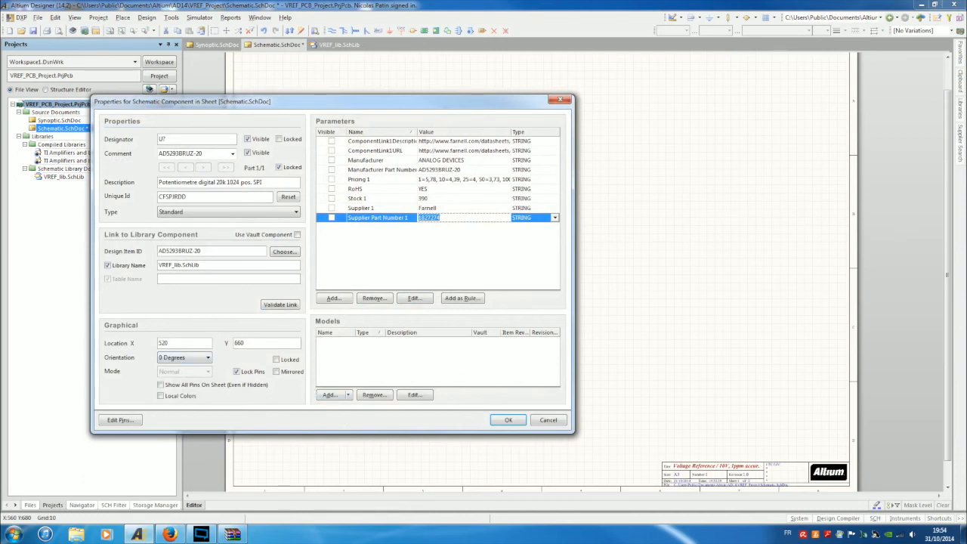
left_click_drag(361, 104, 502, 27)
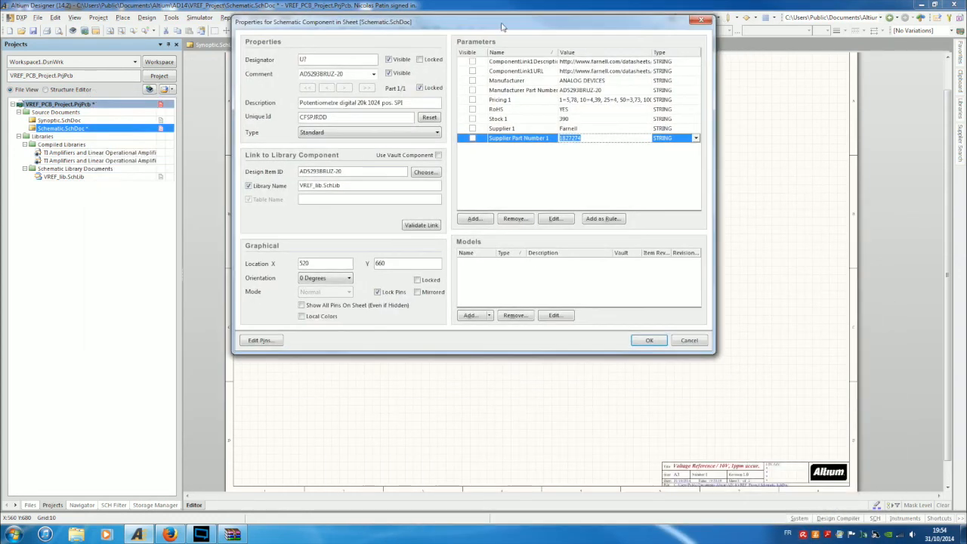
left_click(482, 316)
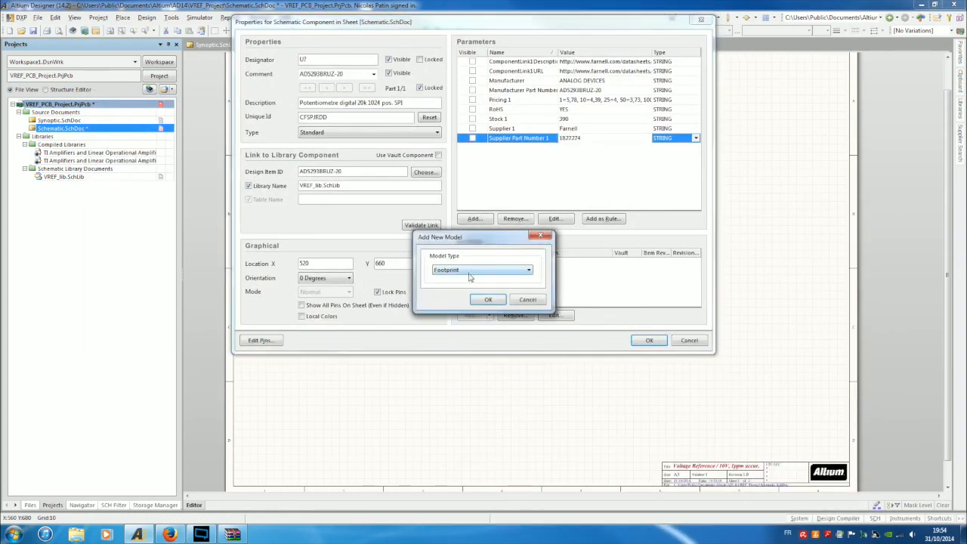
left_click(488, 300)
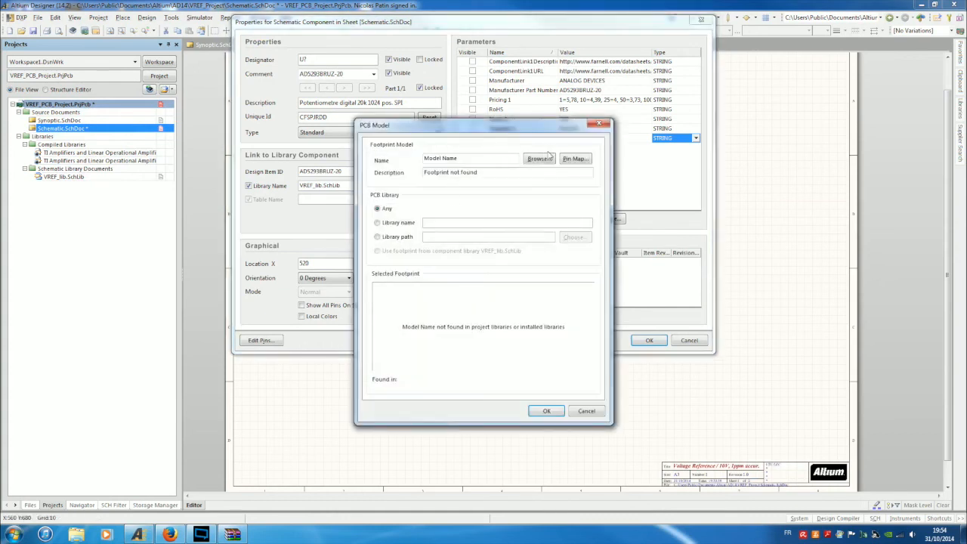
Browse the available TI footprints, then cancel both the footprint browser and the model setup.
left_click(545, 158)
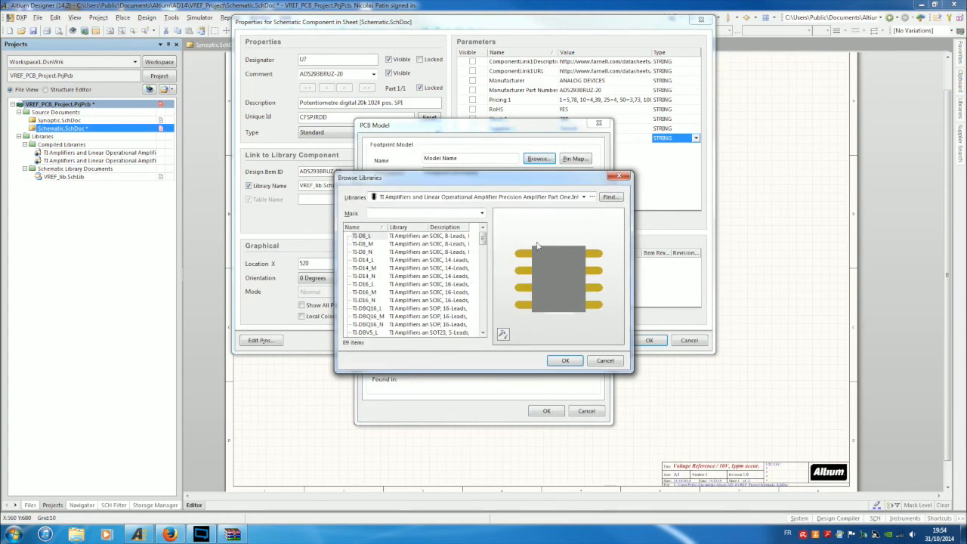
left_click_drag(483, 238, 503, 205)
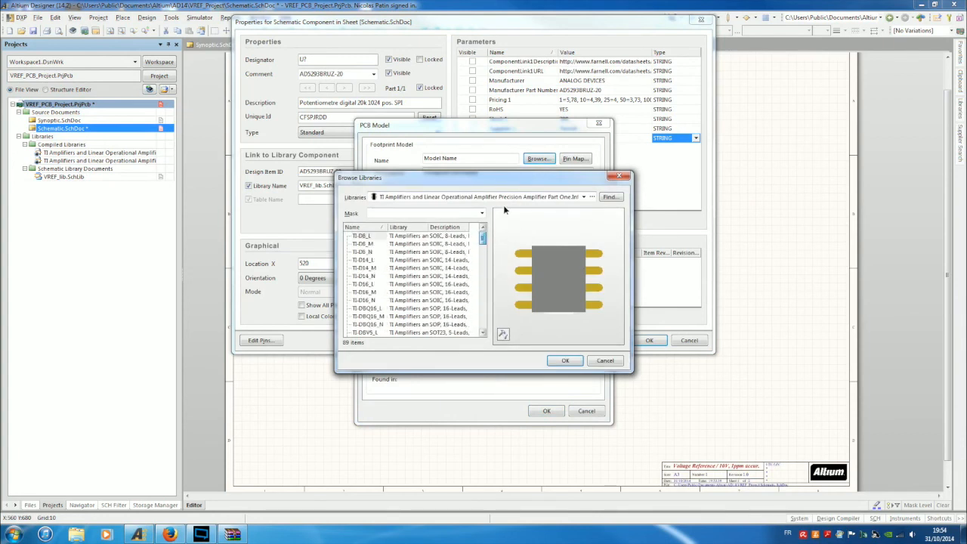
left_click(608, 360)
left_click(596, 409)
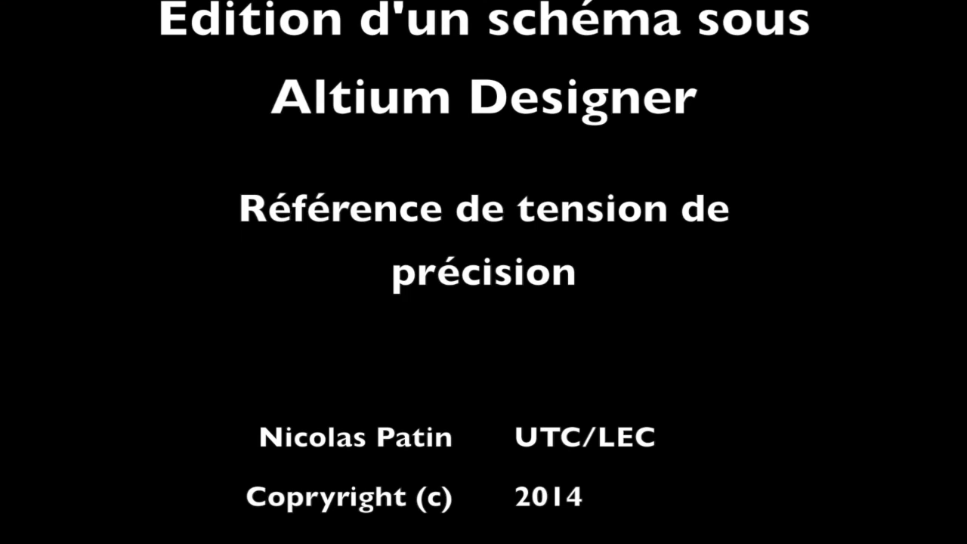